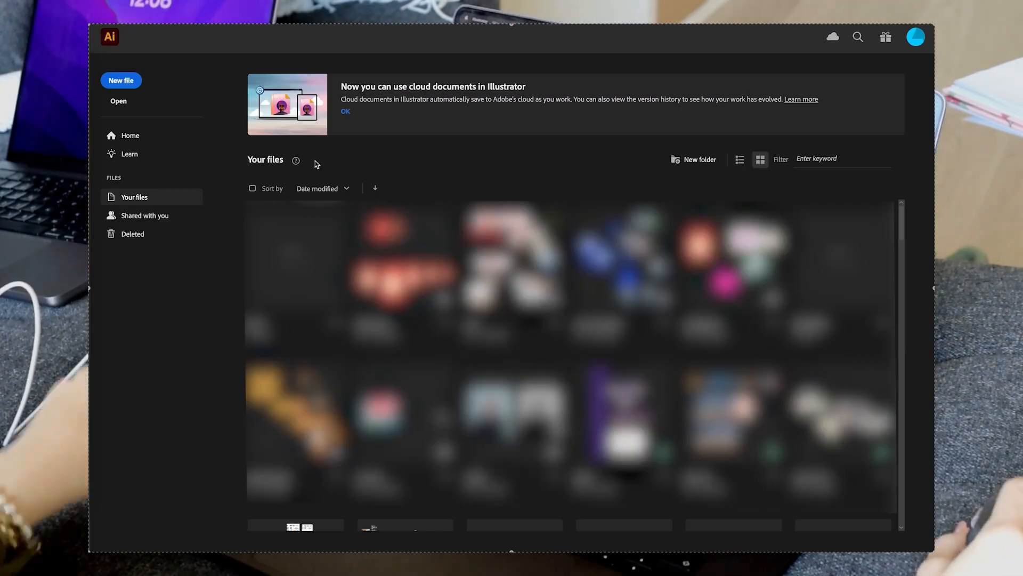
Create a new 210 x 297 mm CMYK document in landscape orientation with zero bleed.
left_click(116, 87)
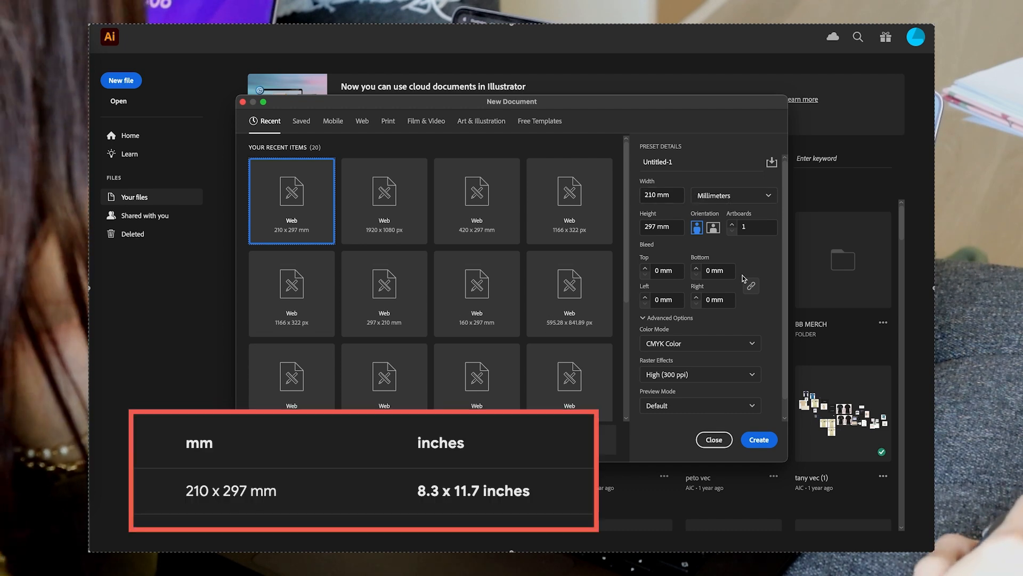
left_click(713, 227)
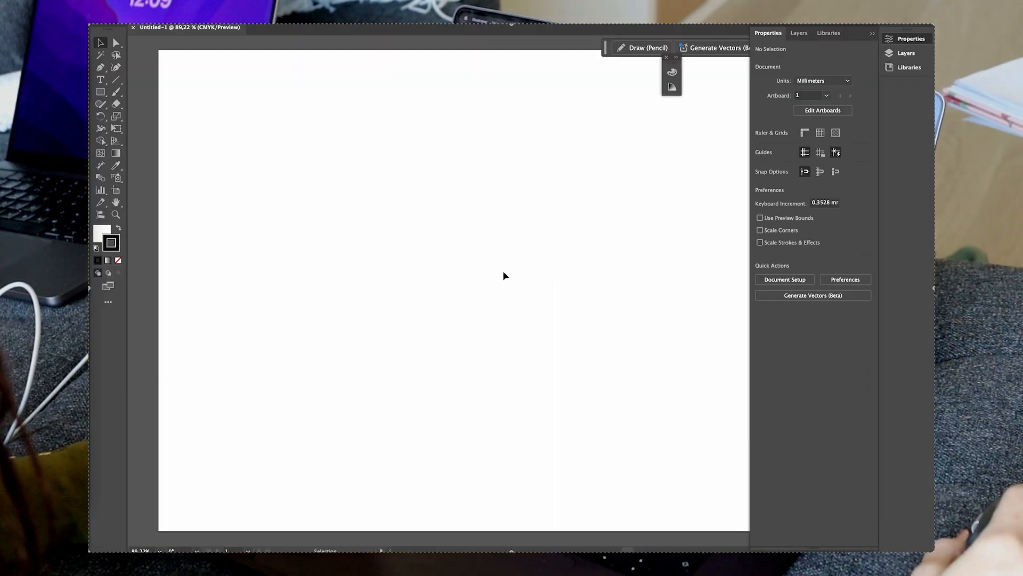
Draw a straight vertical line about 184 mm long down the middle of the artboard with the Pen tool.
scroll(502, 277, "down", 3)
scroll(496, 275, "down", 1)
scroll(443, 120, "up", 1)
left_click_drag(578, 298, 489, 215)
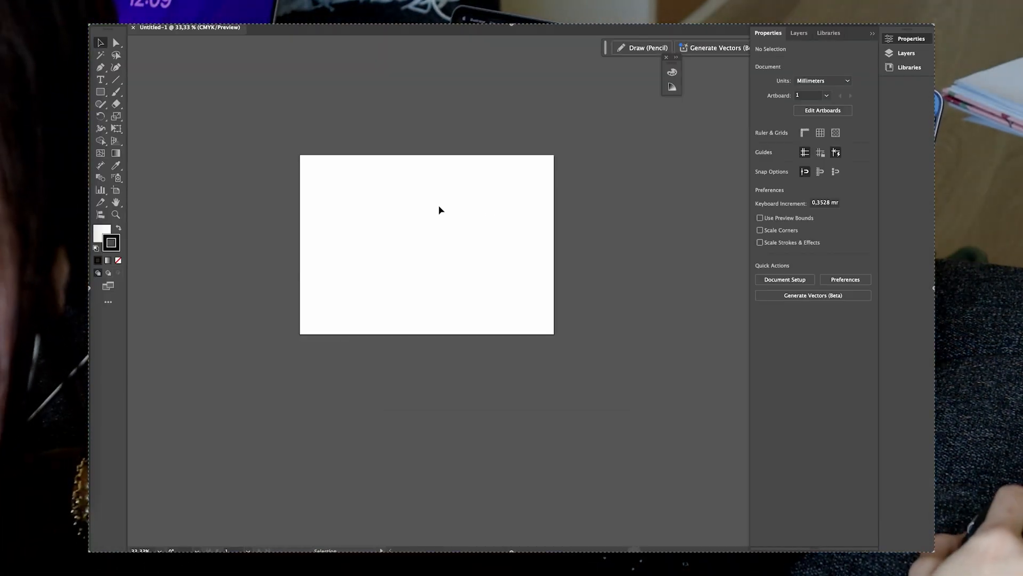
scroll(405, 197, "up", 1)
left_click(101, 67)
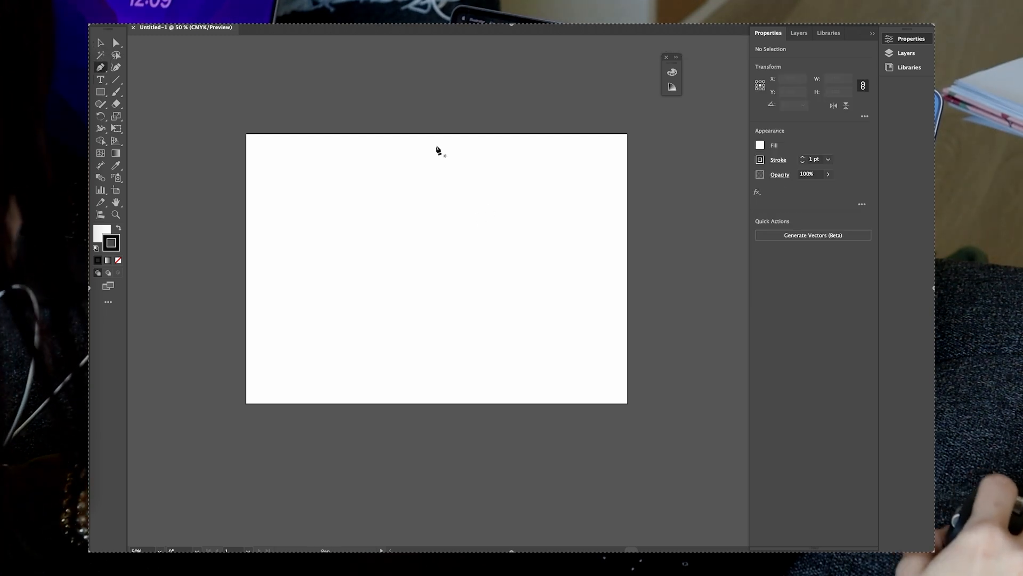
left_click(435, 146)
left_click(442, 384, "shift")
key("v")
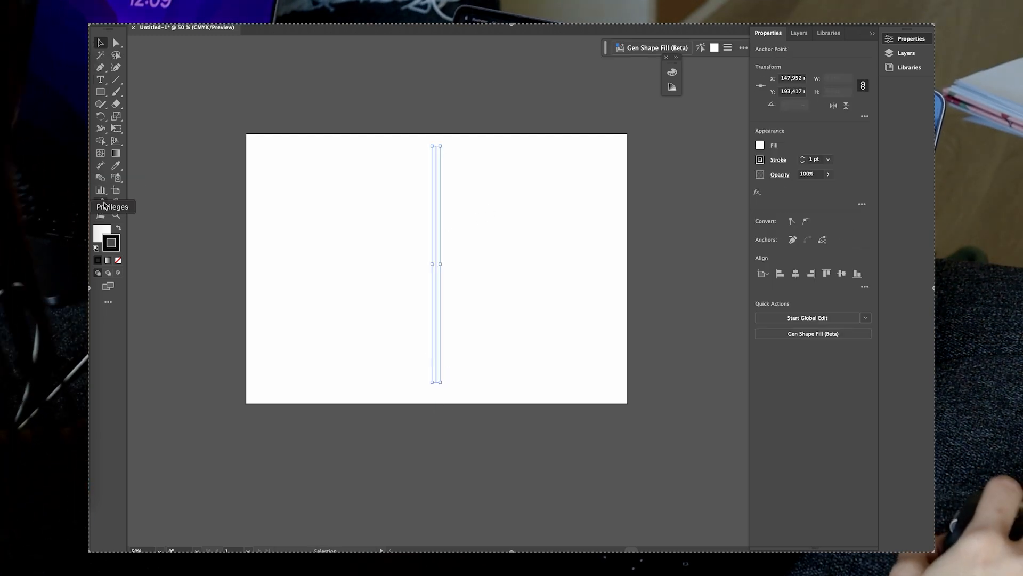
left_click(411, 274)
Center the vertical line horizontally on the artboard and deselect it.
scroll(433, 215, "up", 1)
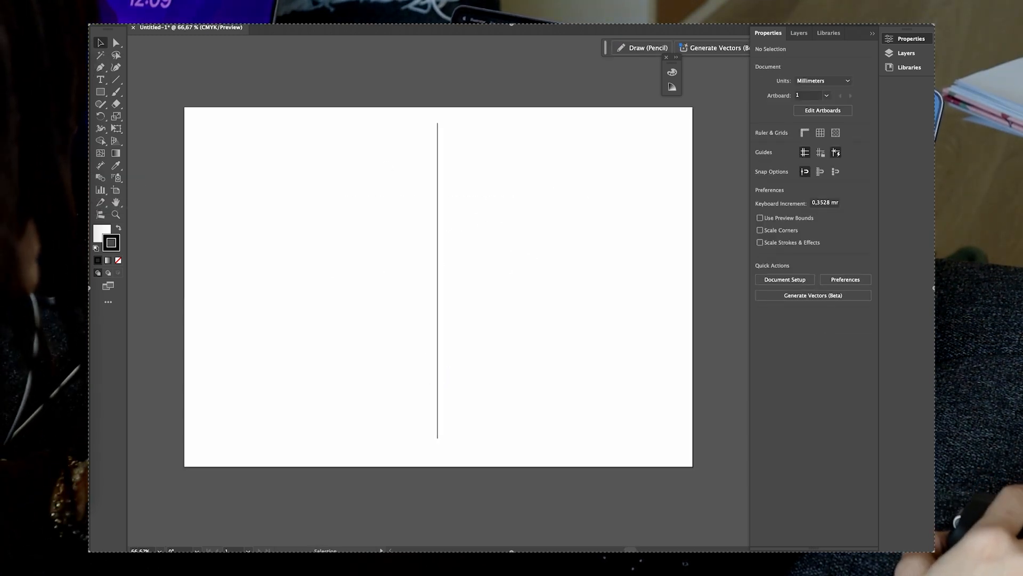
left_click(438, 224)
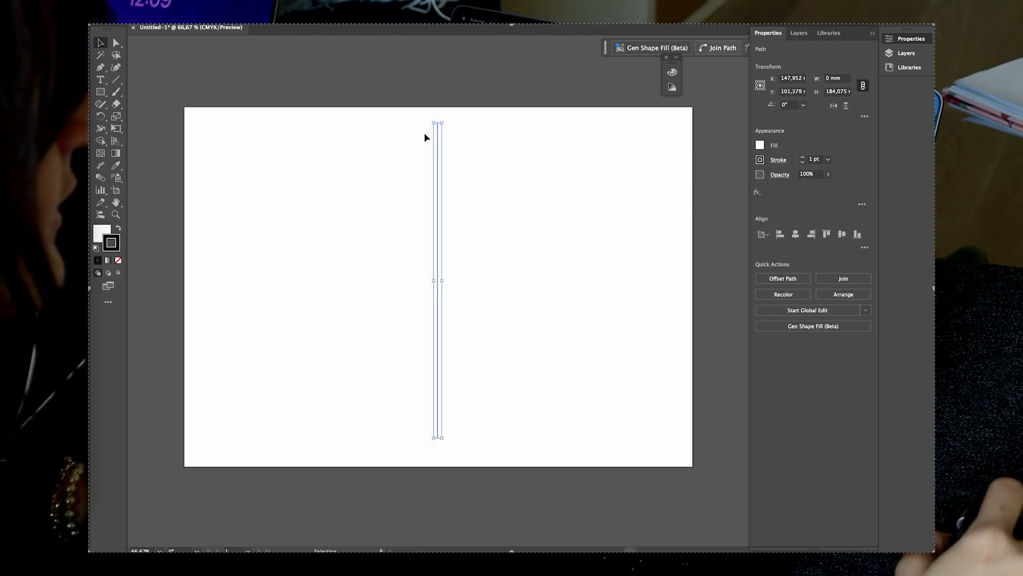
left_click(901, 55)
left_click(909, 38)
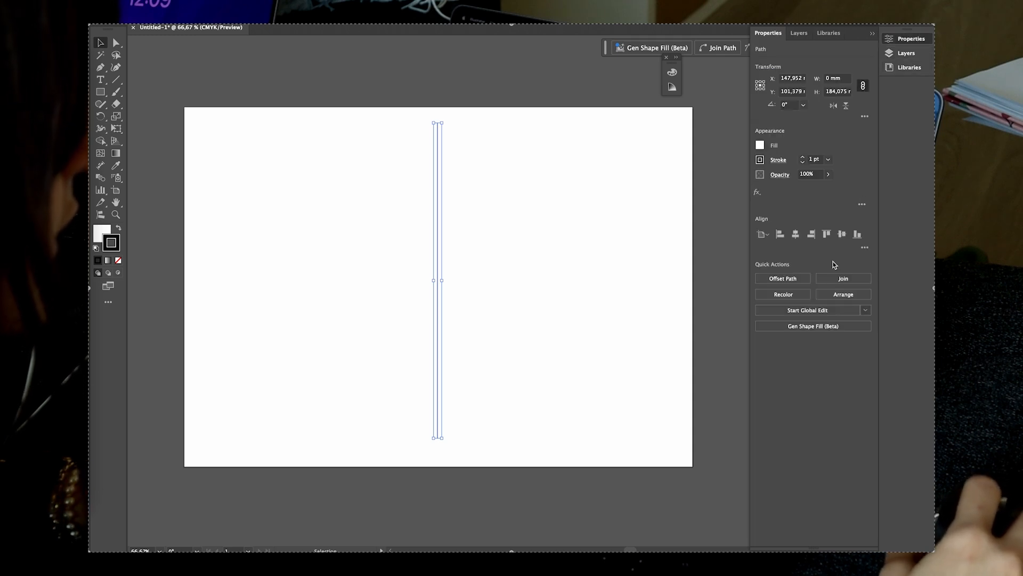
left_click(795, 234)
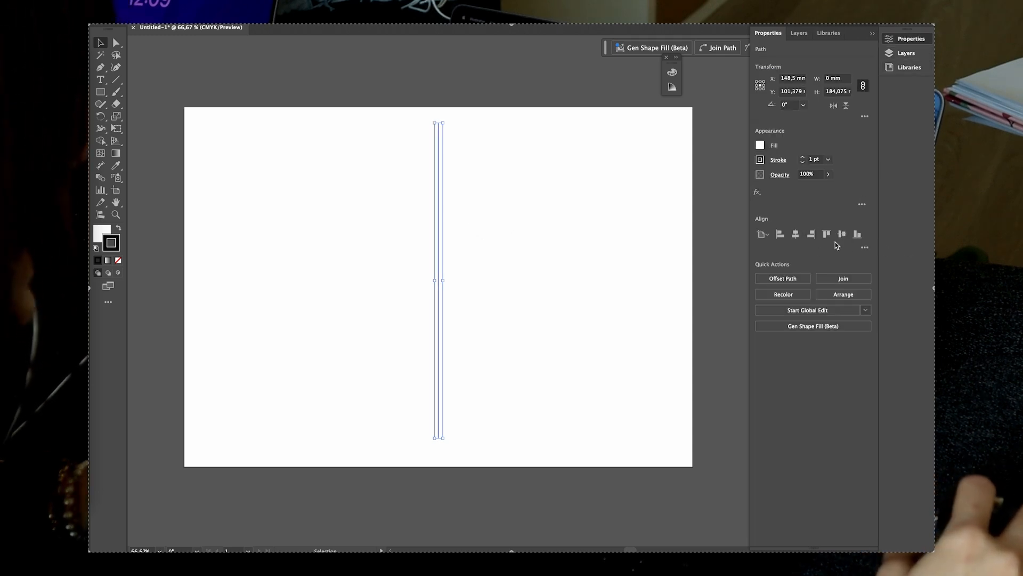
left_click(551, 224)
Place the frog-heart card image, scale it down to about 308 x 218 mm and position it over the artboard.
left_click_drag(551, 224, 477, 208)
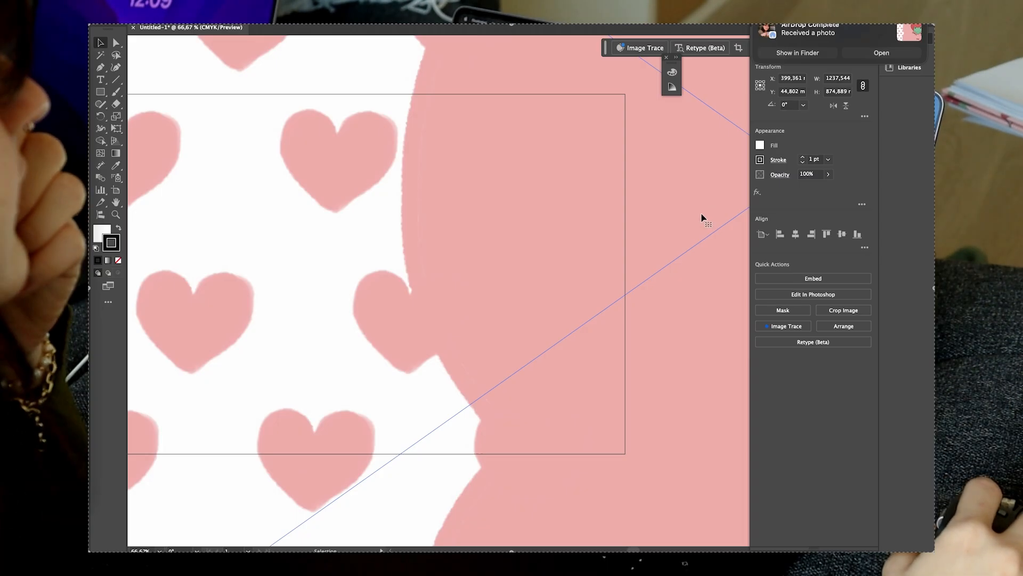
scroll(581, 216, "down", 10)
left_click_drag(574, 290, 511, 268)
left_click_drag(321, 395, 519, 253)
scroll(600, 223, "up", 2)
scroll(581, 227, "up", 2)
left_click_drag(539, 284, 543, 285)
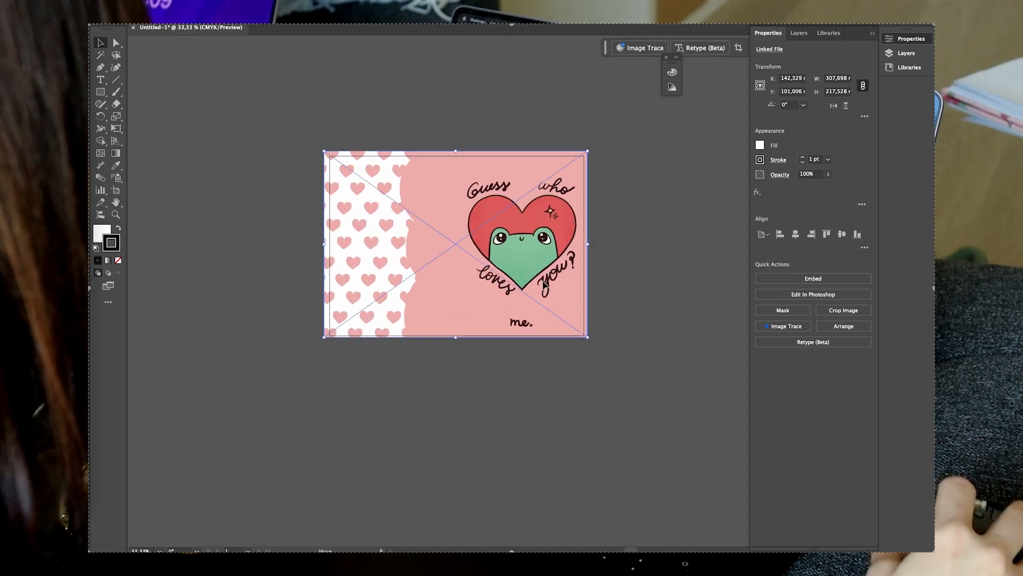
Send the placed card image to the back, behind the vertical fold line, and deselect it.
scroll(544, 285, "up", 2)
right_click(546, 273)
mouse_move(597, 477)
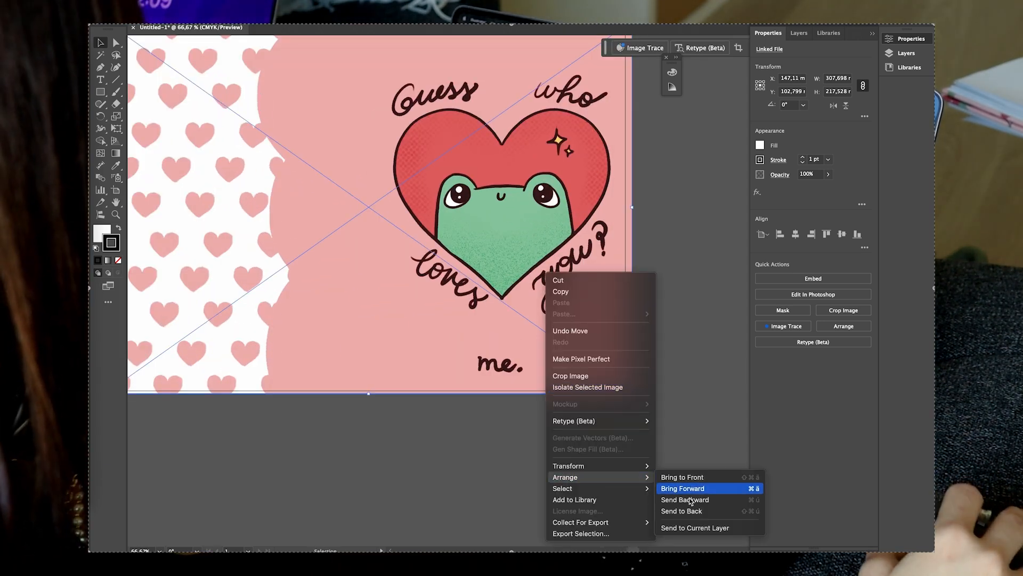
left_click(682, 510)
left_click(681, 245)
Nudge the card image slightly to the right so it overlaps the artboard edges evenly.
scroll(680, 245, "up", 5)
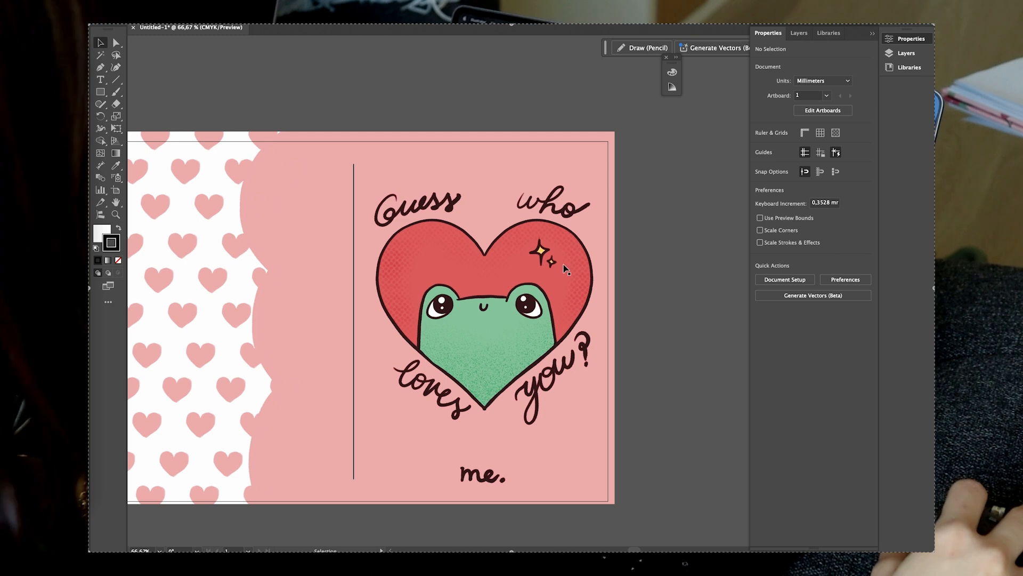
scroll(635, 258, "down", 1)
left_click(325, 243)
left_click_drag(325, 243, 332, 243)
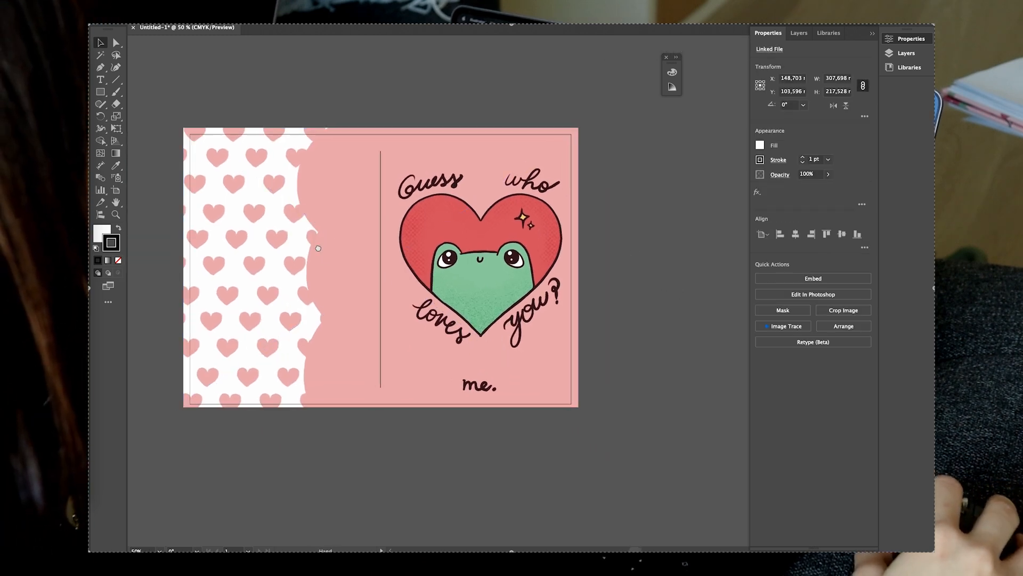
left_click(101, 67)
scroll(624, 270, "up", 1)
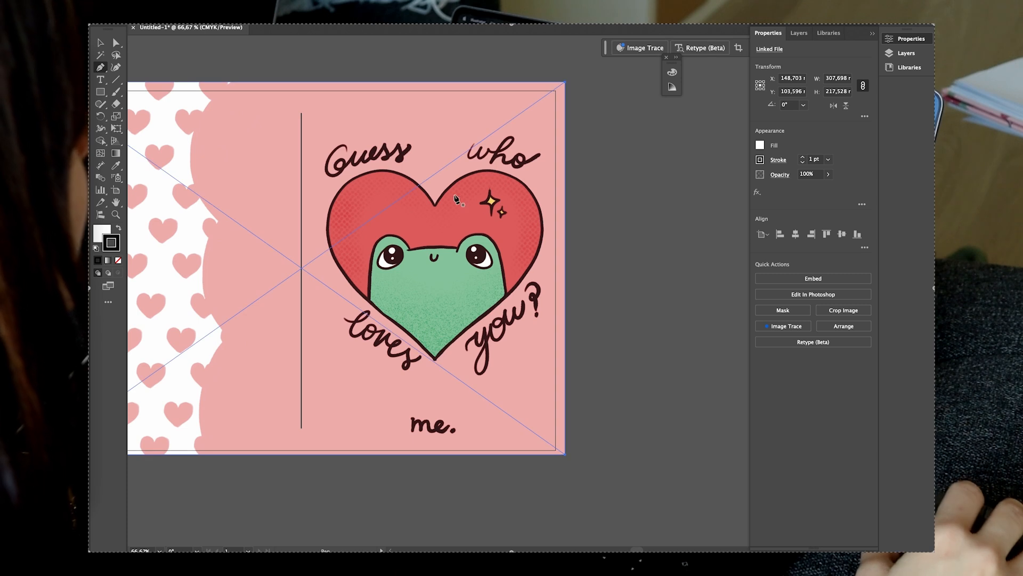
key("v")
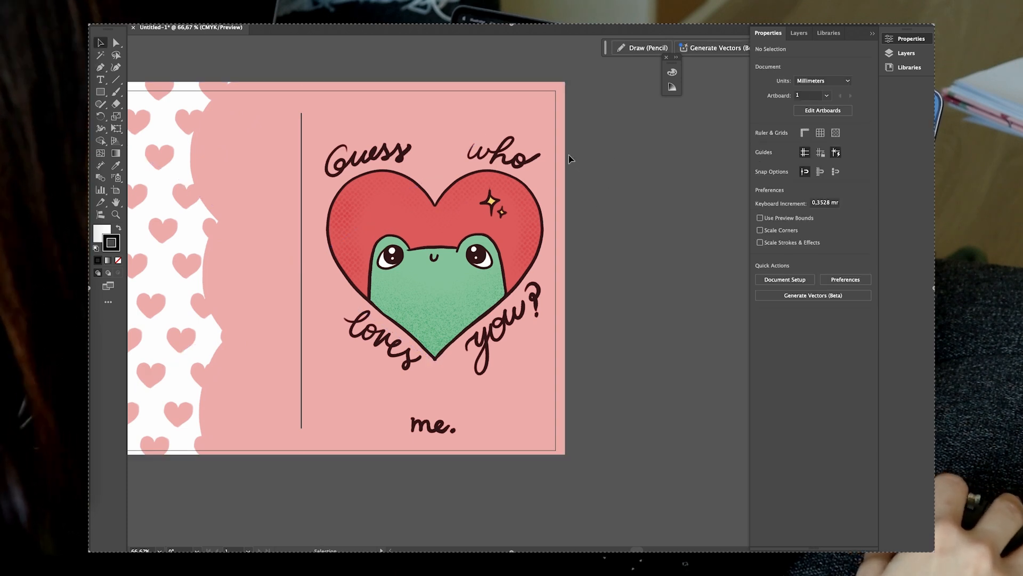
Expand Layer 1 in the layer list and lock the linked card image.
left_click(906, 53)
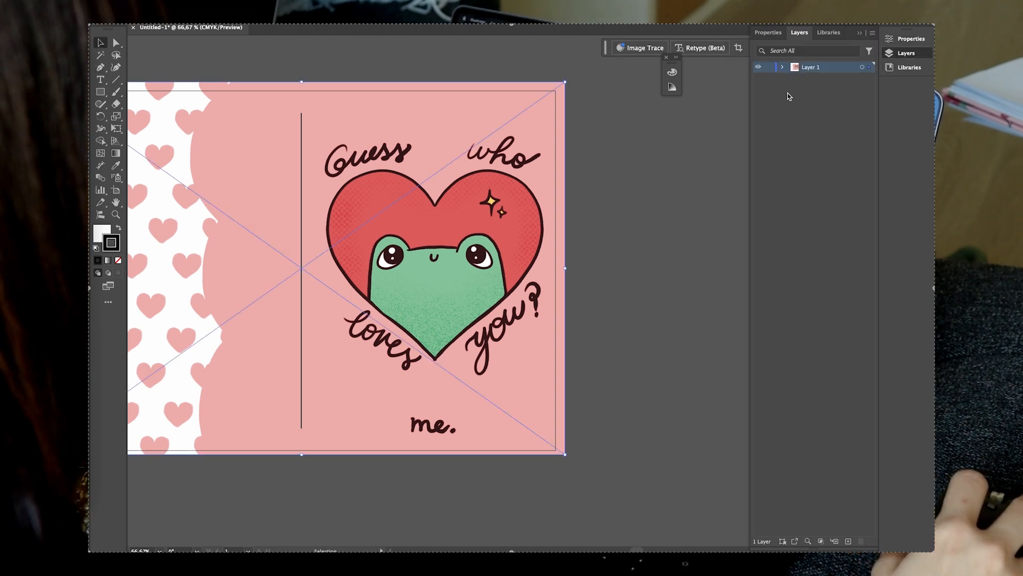
left_click(783, 67)
left_click(769, 88)
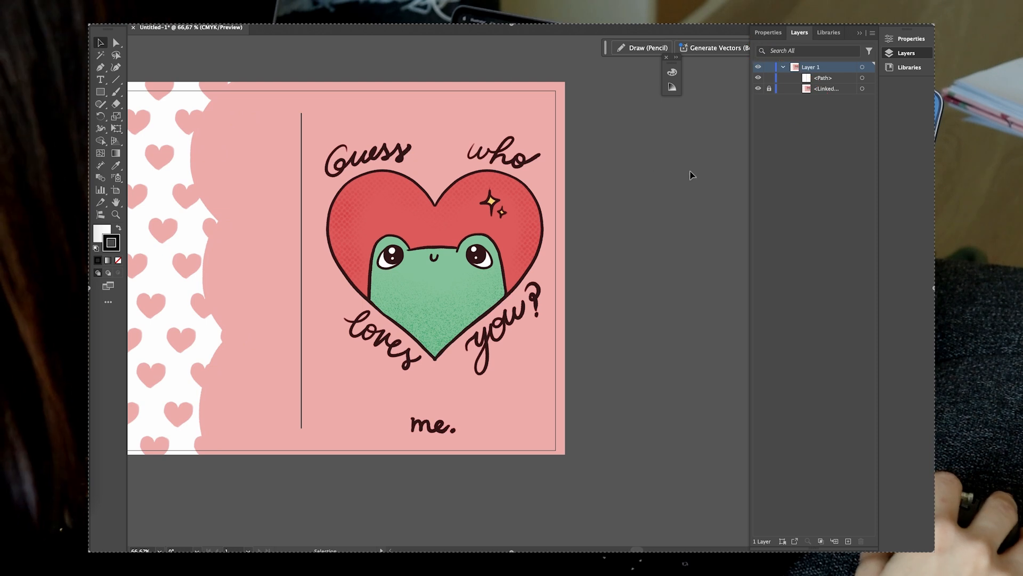
Trace the right half of the heart with curved Pen segments from the top notch to the bottom tip.
key("p")
scroll(696, 208, "left", 3)
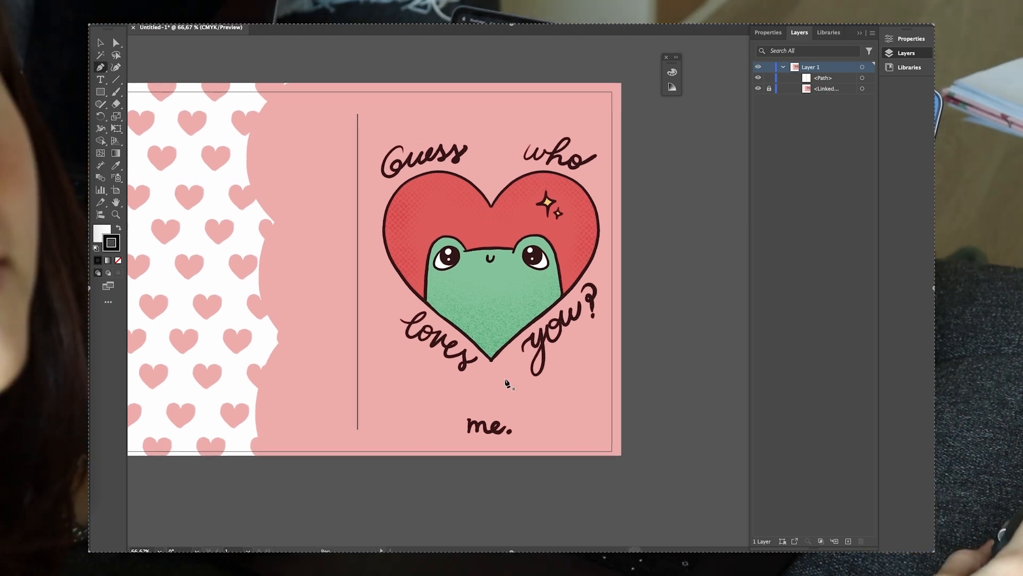
scroll(507, 318, "up", 1)
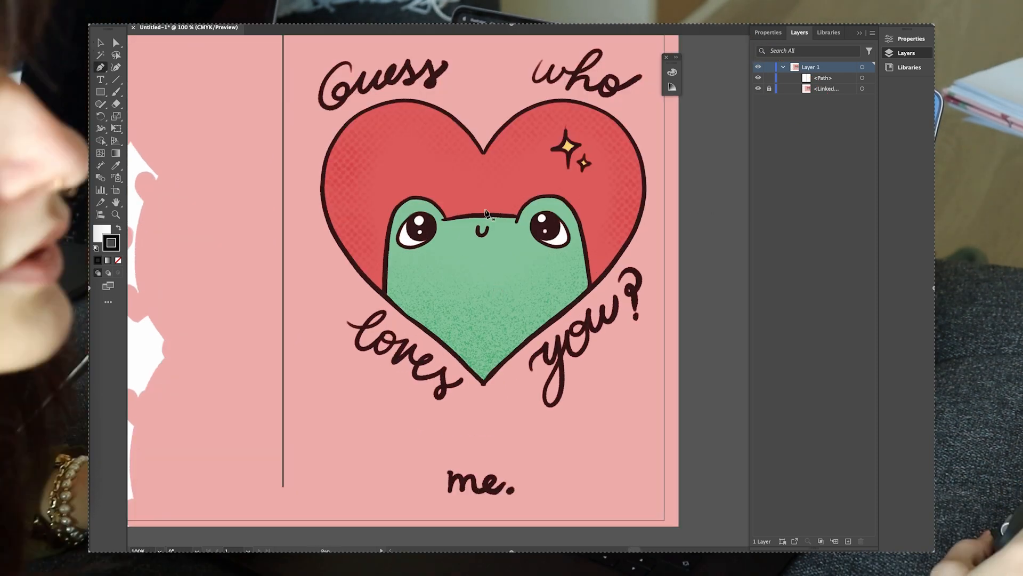
scroll(480, 248, "up", 2)
scroll(479, 248, "down", 1)
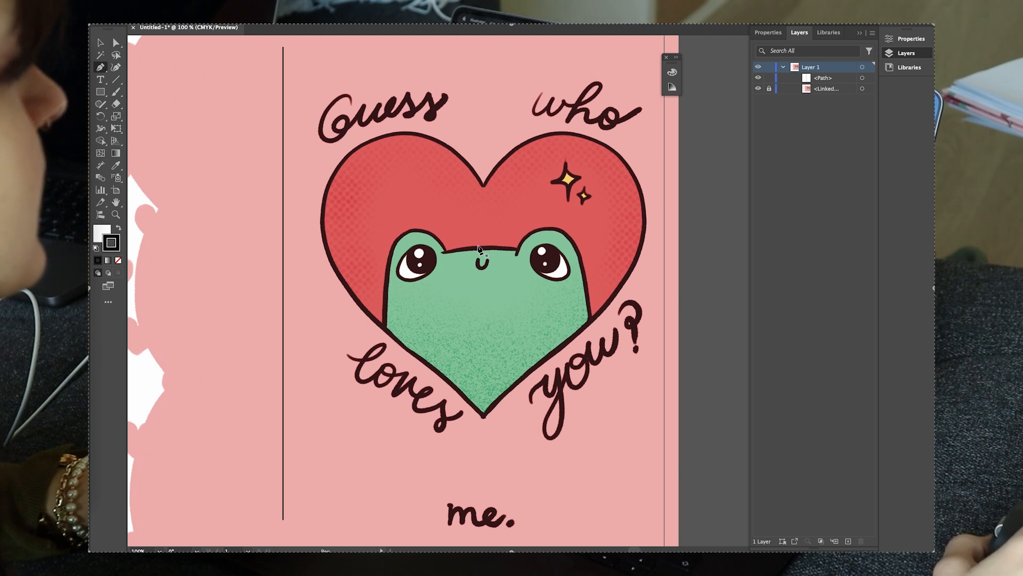
scroll(559, 159, "right", 2)
scroll(559, 159, "up", 1)
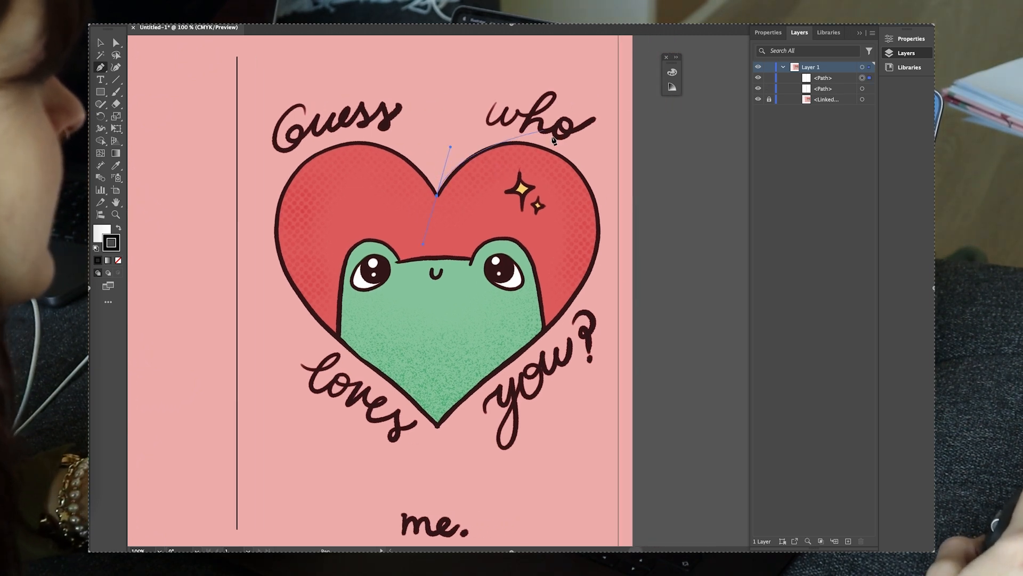
left_click_drag(579, 170, 581, 173)
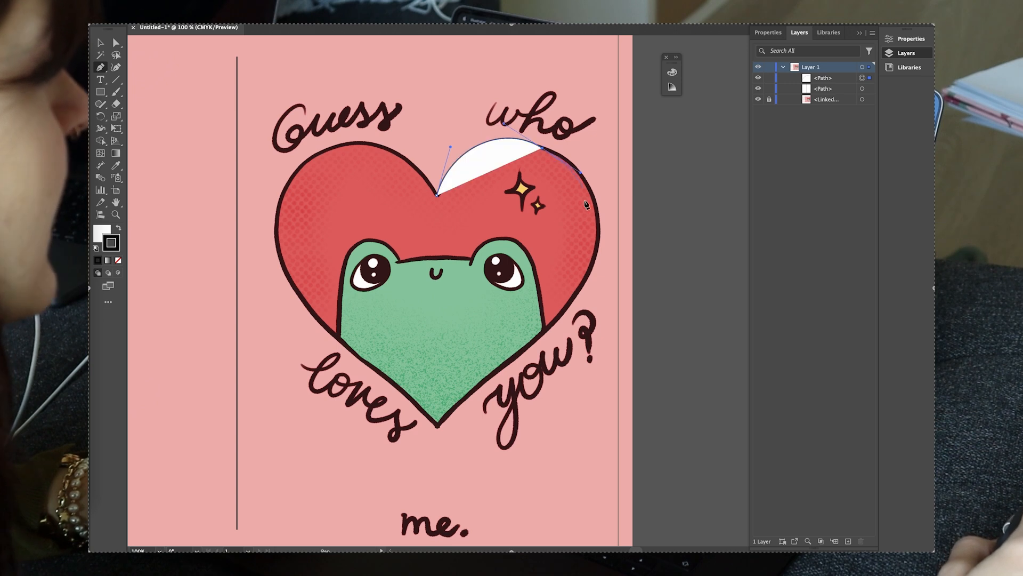
left_click_drag(526, 370, 513, 378)
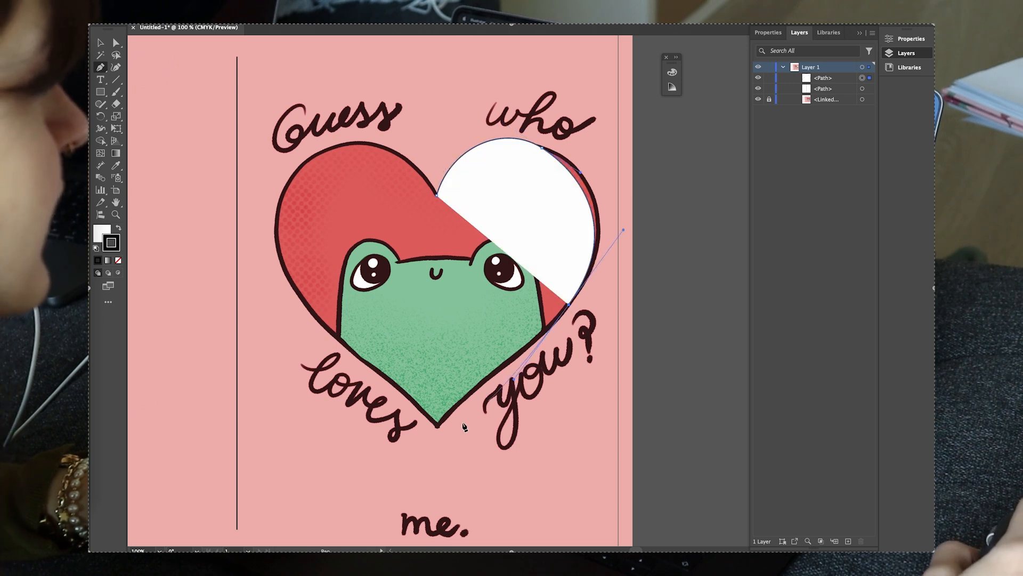
left_click_drag(431, 440, 425, 445)
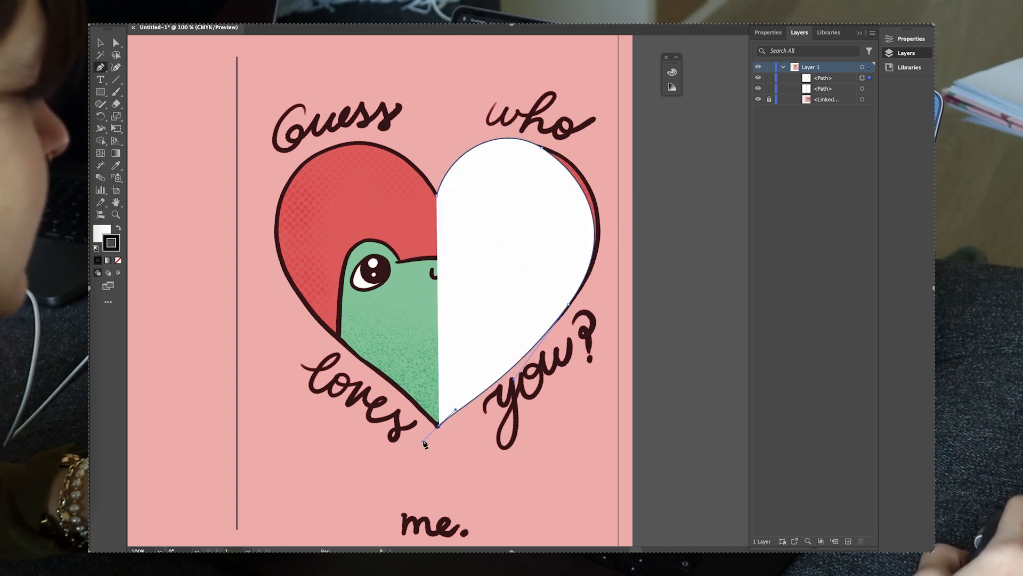
Adjust the half-heart path's bottom handle, right-side anchor and upper anchor to fit the heart's outline.
key("a")
left_click_drag(457, 413, 467, 403)
mouse_move(570, 304)
left_mouse_down()
mouse_move(586, 284)
mouse_move(575, 297)
left_mouse_up()
left_click_drag(546, 150, 596, 171)
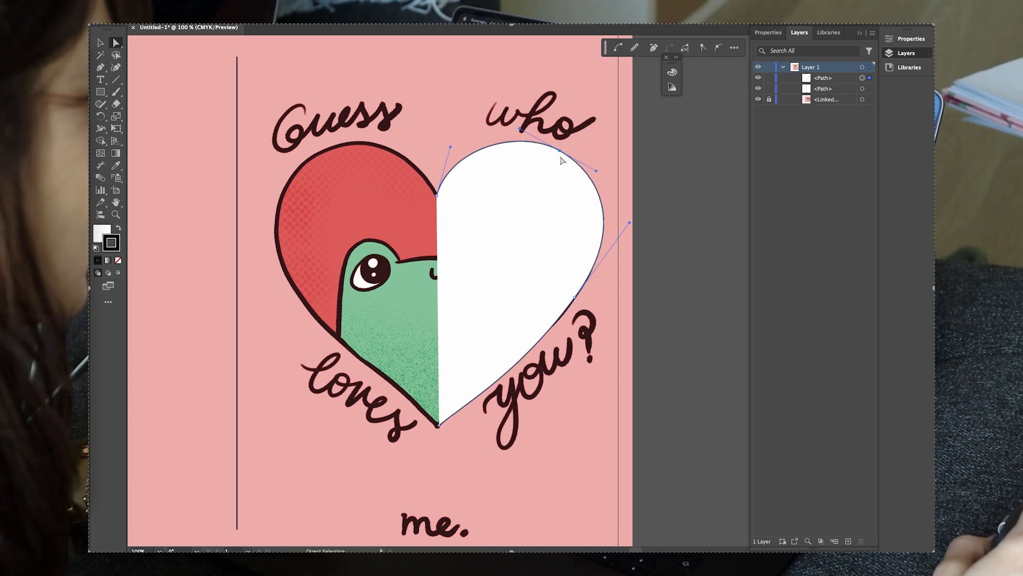
Remove the upper-right anchor from the half-heart path and reshape its curve with the remaining handles to match the outline.
key("Delete")
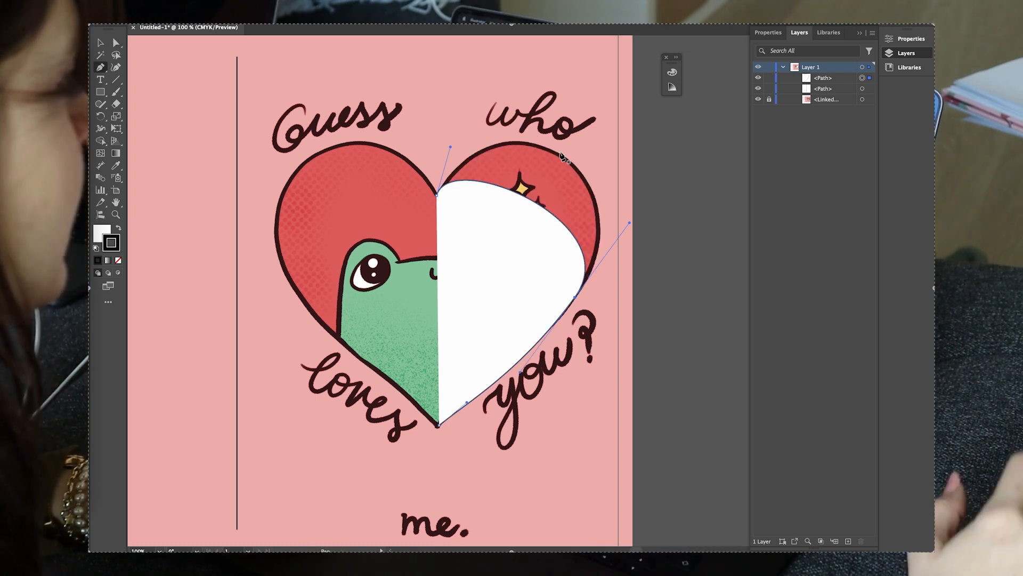
left_click_drag(450, 149, 533, 55)
left_click_drag(631, 228, 653, 217)
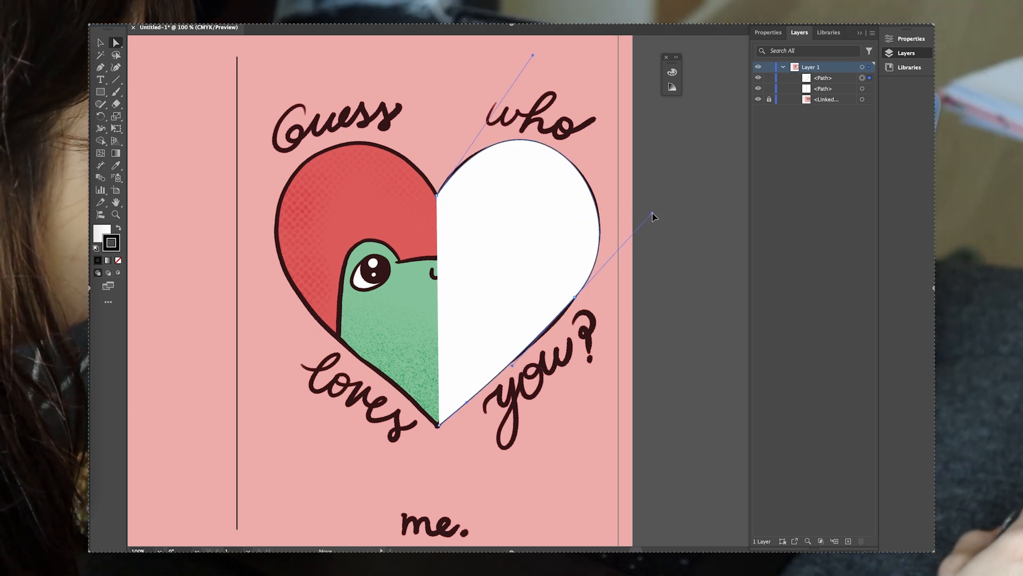
left_click_drag(533, 55, 528, 66)
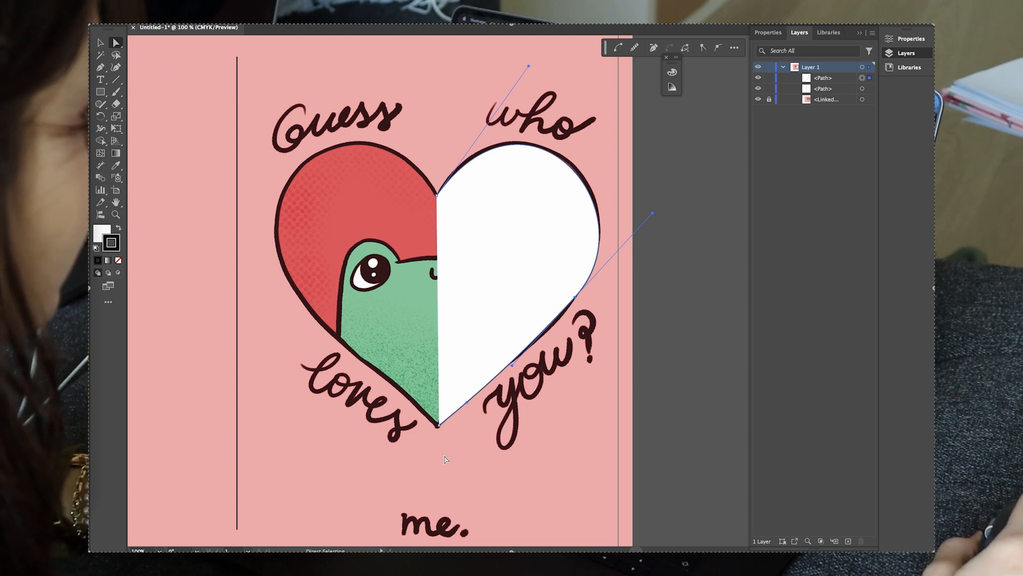
key("v")
scroll(491, 222, "down", 1)
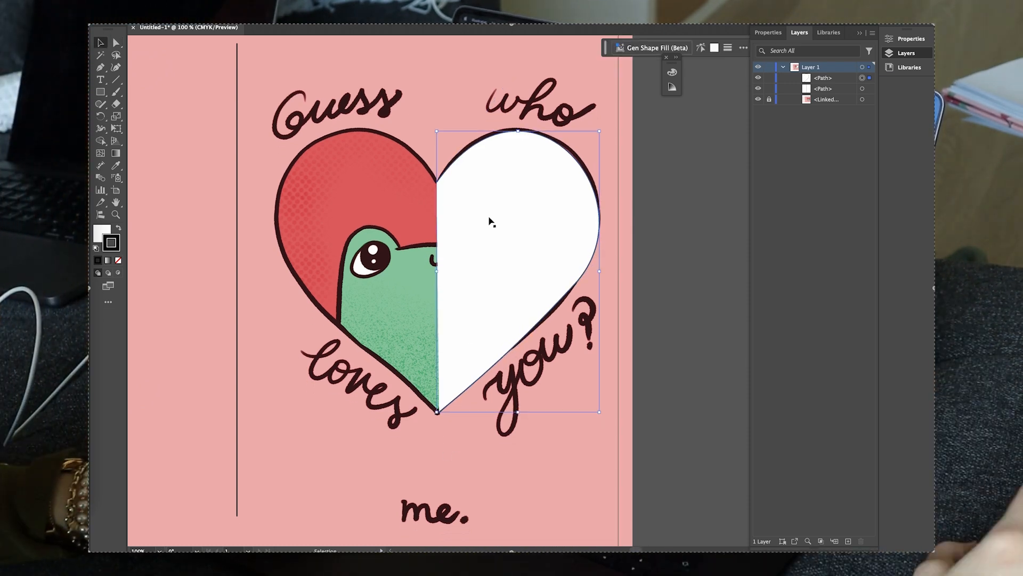
right_click(491, 221)
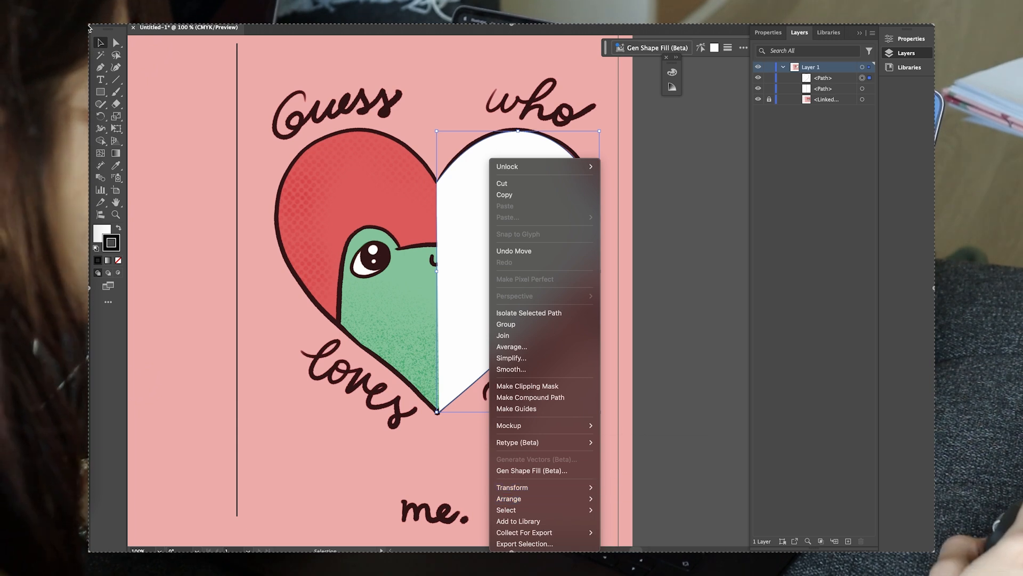
key("Escape")
Align the half-heart's top notch and bottom tip anchors on one vertical line.
key("a")
left_click(436, 183)
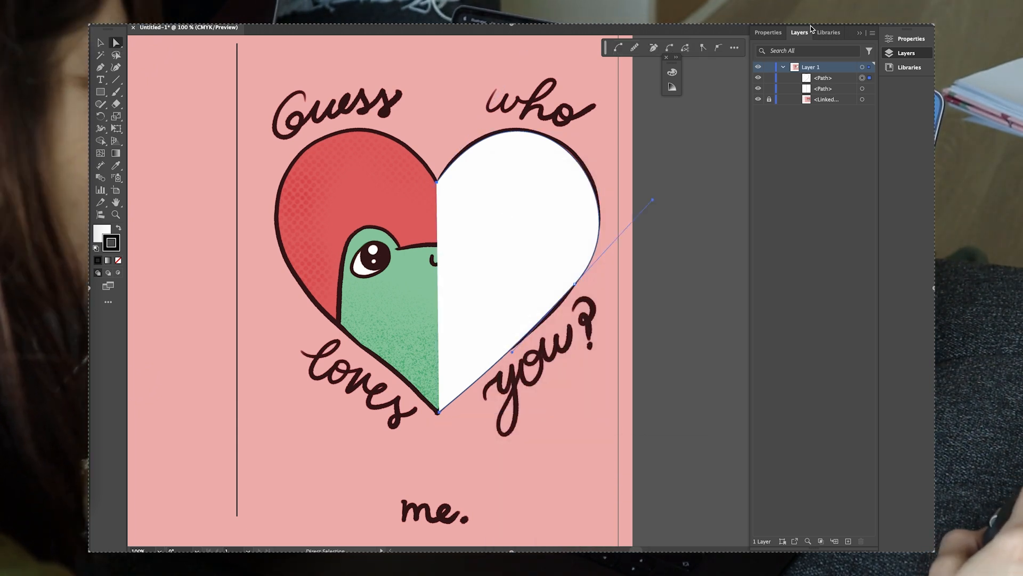
left_click(909, 38)
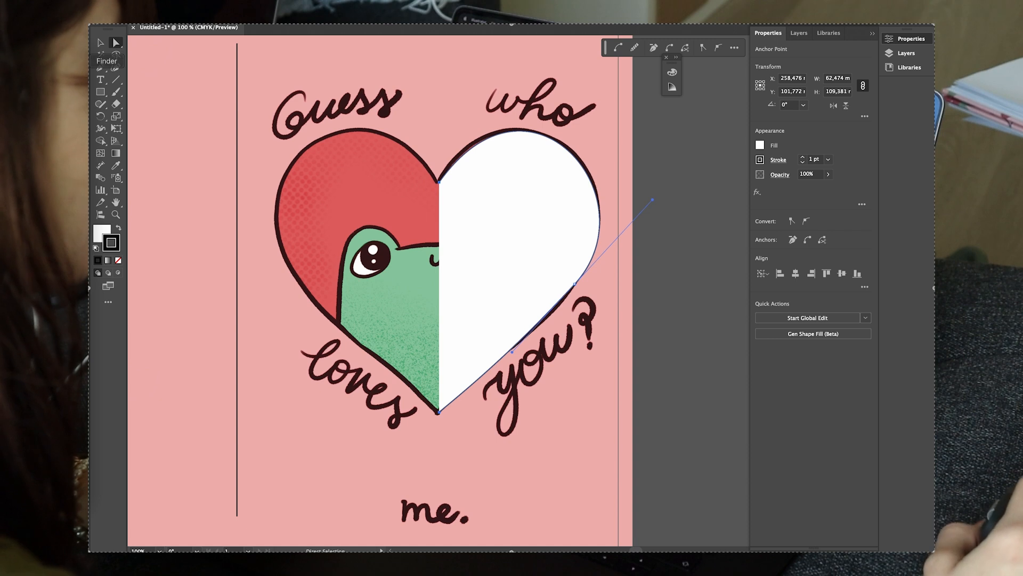
left_click(100, 42)
left_click(522, 246)
right_click(485, 199)
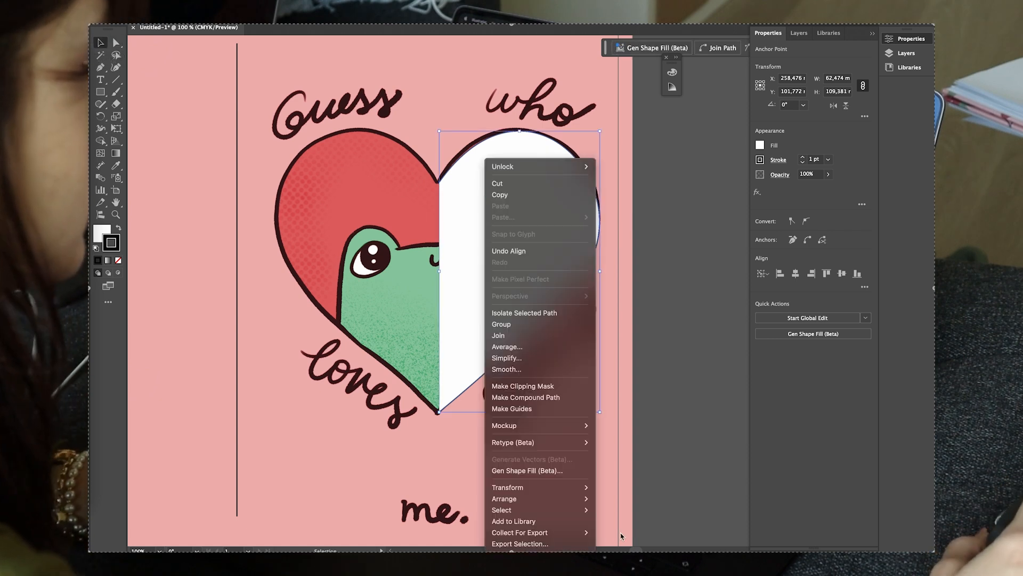
mouse_move(526, 489)
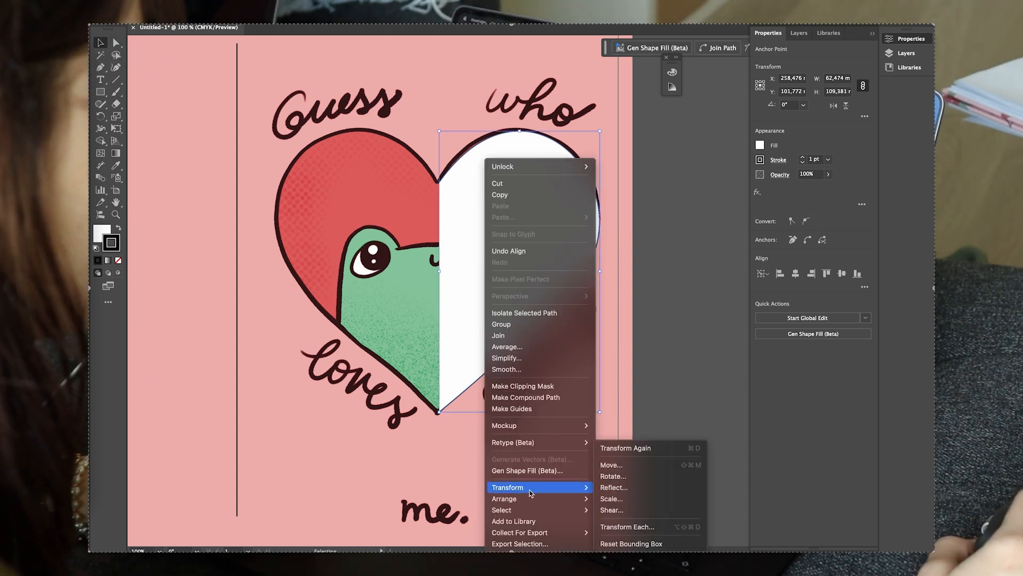
left_click(612, 487)
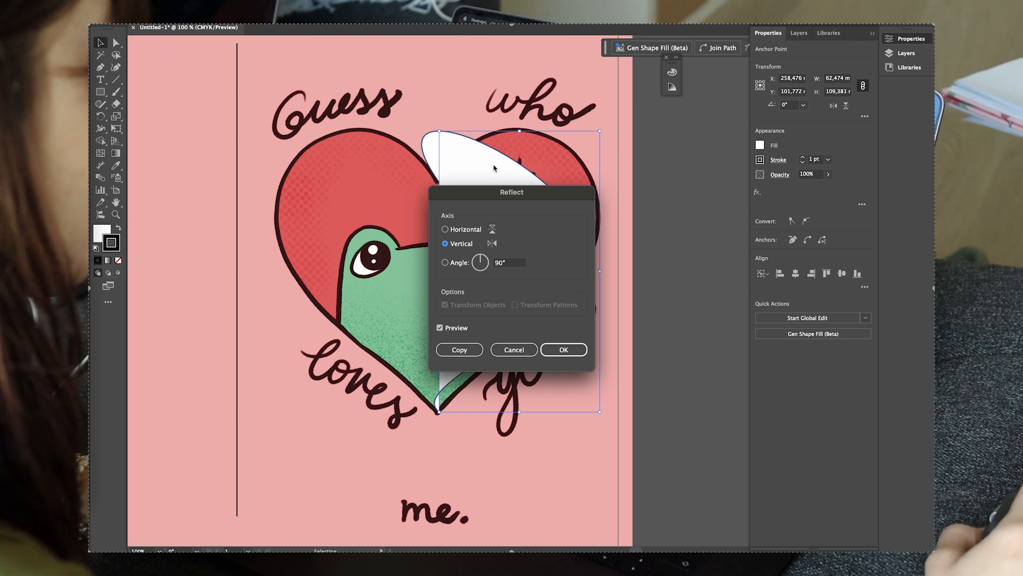
left_click(525, 349)
left_click(663, 247)
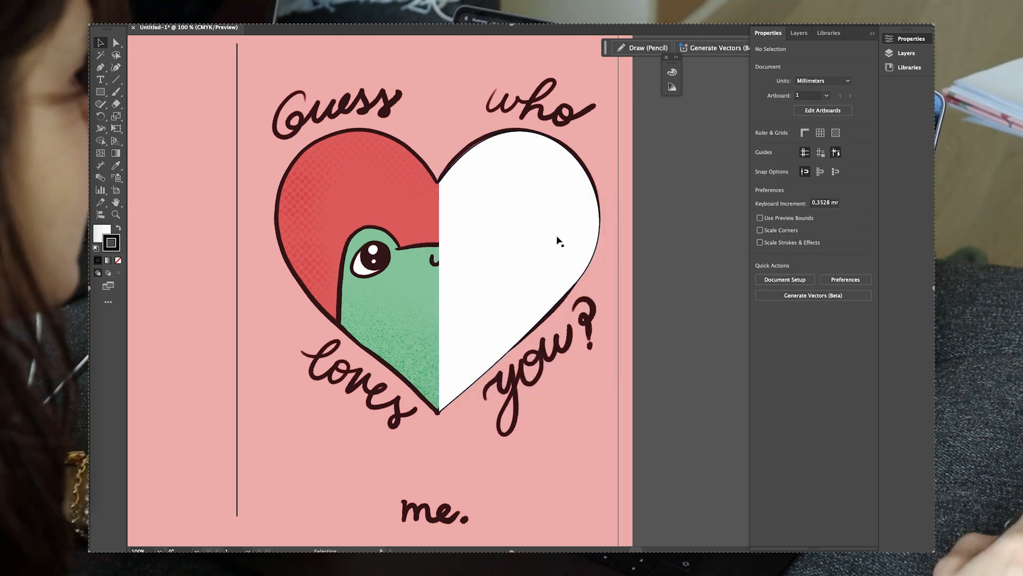
Reflect a copy of the half heart across the vertical axis and place it as the missing left half.
left_click(532, 239)
right_click(512, 160)
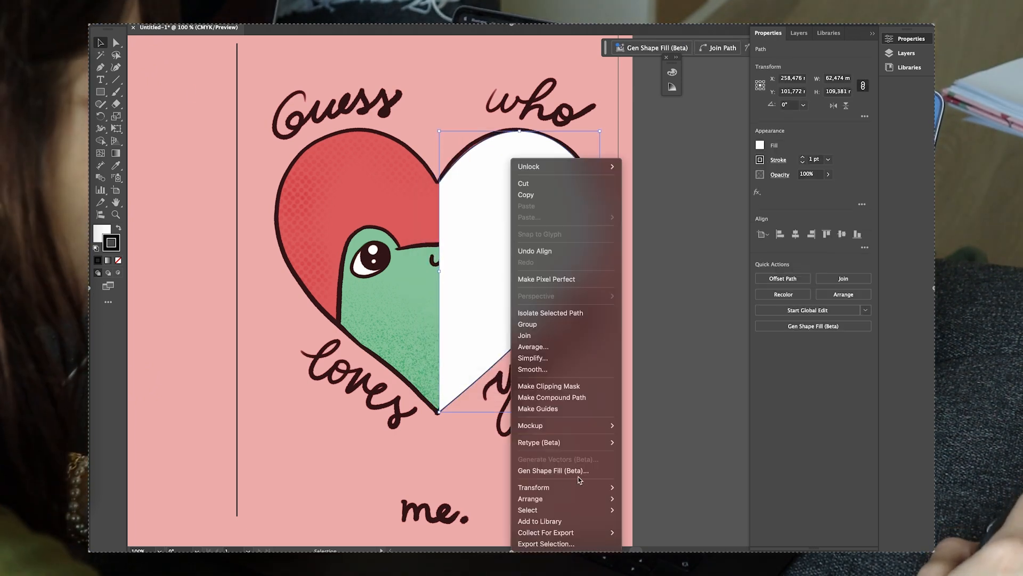
mouse_move(575, 487)
left_click(659, 494)
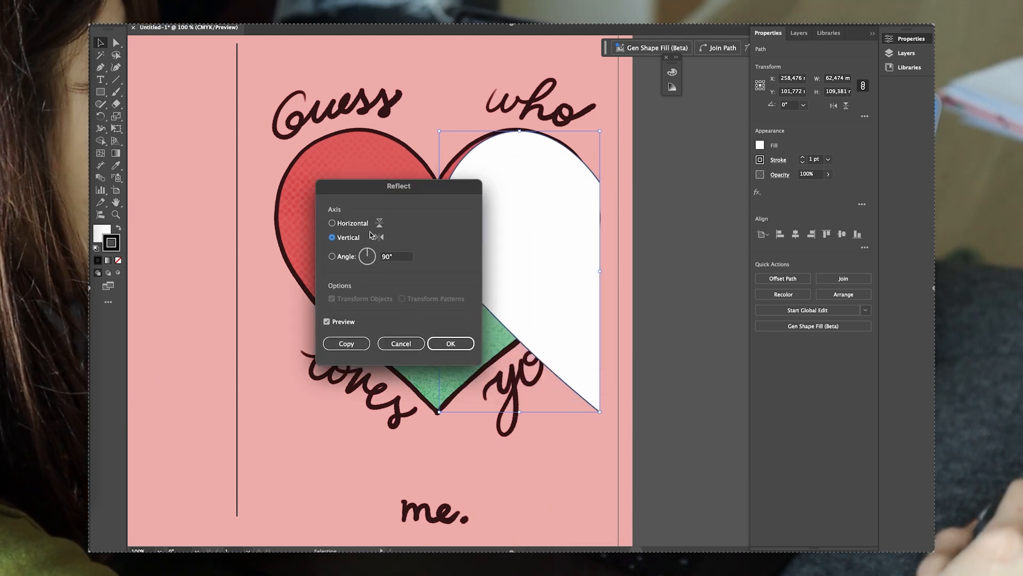
left_click(347, 343)
left_click_drag(549, 214, 392, 265)
Select both heart halves and distribute them horizontally with 0 mm spacing so they meet at the center.
left_click(469, 273, "shift")
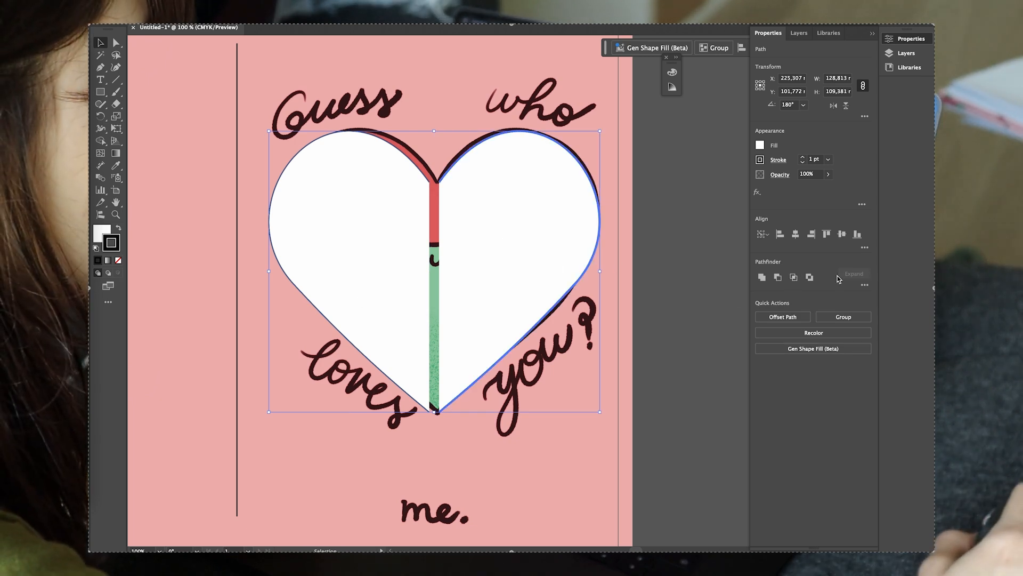
left_click(864, 247)
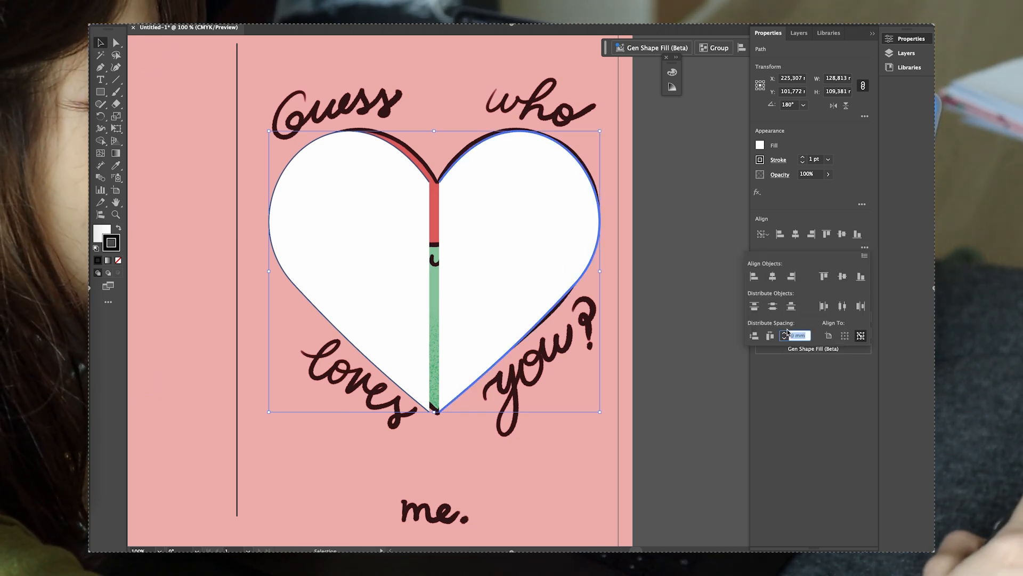
left_click(768, 337)
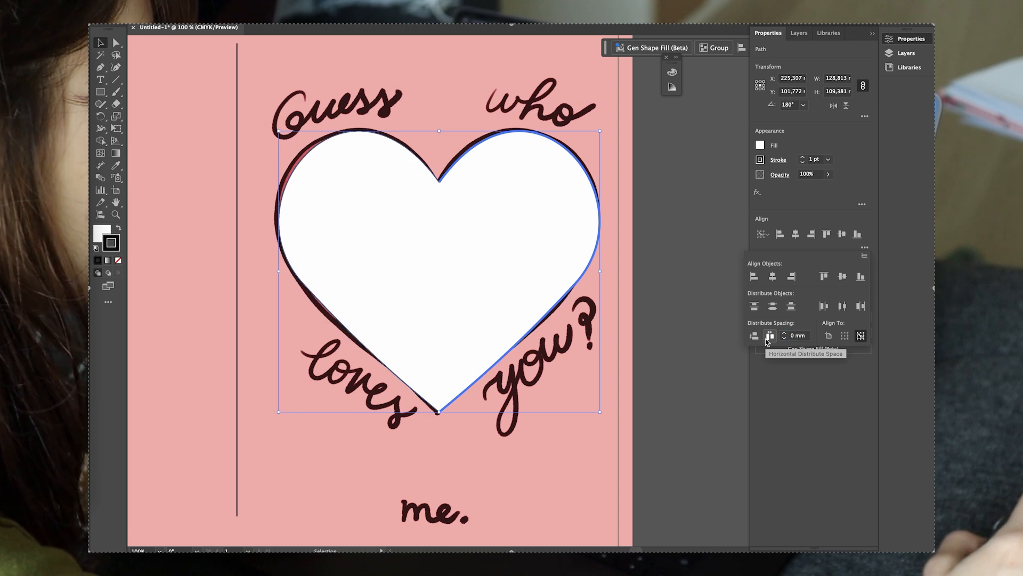
left_click(731, 283)
left_click(762, 277)
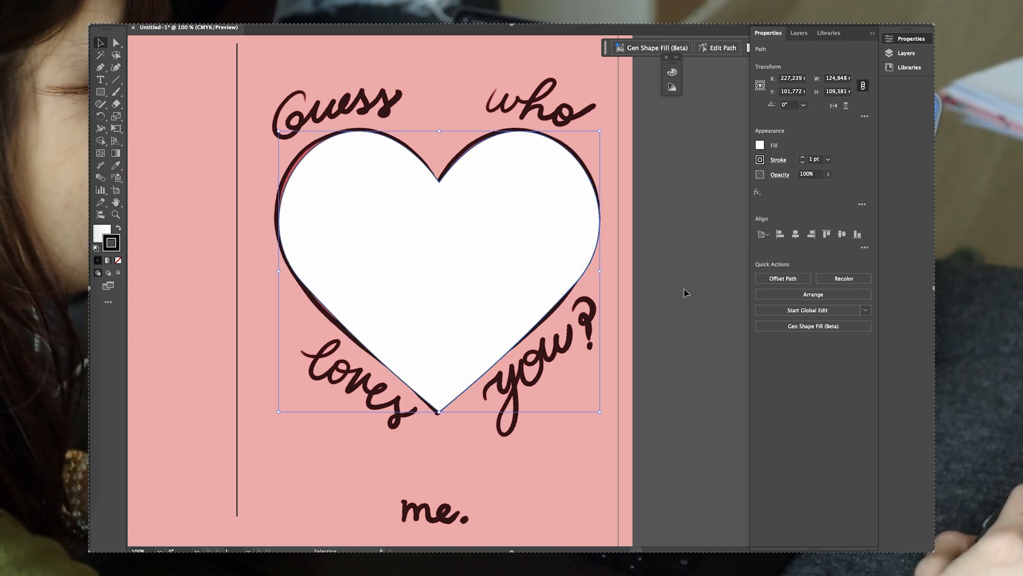
key("super+z")
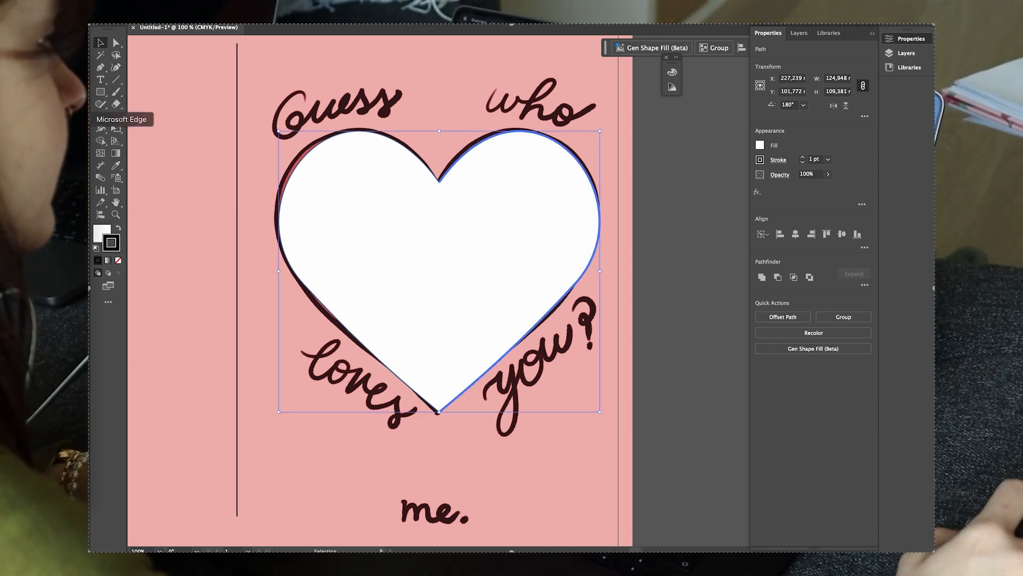
Merge the two heart halves into one shape with the Shape Builder tool.
left_click(101, 141)
mouse_move(407, 233)
left_mouse_down()
mouse_move(507, 246)
mouse_move(532, 309)
mouse_move(493, 357)
mouse_move(504, 256)
left_mouse_up()
key("v")
Narrow the merged heart to about 122.3 mm wide and shift it down and right off the artwork's upper-left area.
key("ctrl+minus")
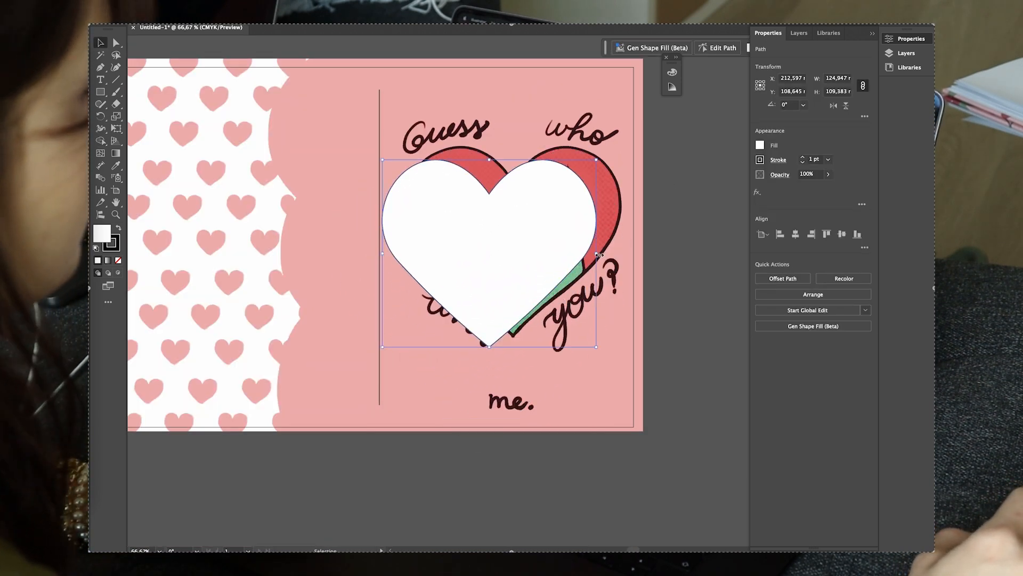
left_click_drag(596, 253, 593, 256)
mouse_move(486, 261)
left_mouse_down()
mouse_move(503, 252)
mouse_move(515, 273)
mouse_move(516, 249)
mouse_move(555, 307)
left_mouse_up()
Sample the artwork heart's red as the merged heart's fill with the Eyedropper, allowing screen access for one month.
key("i")
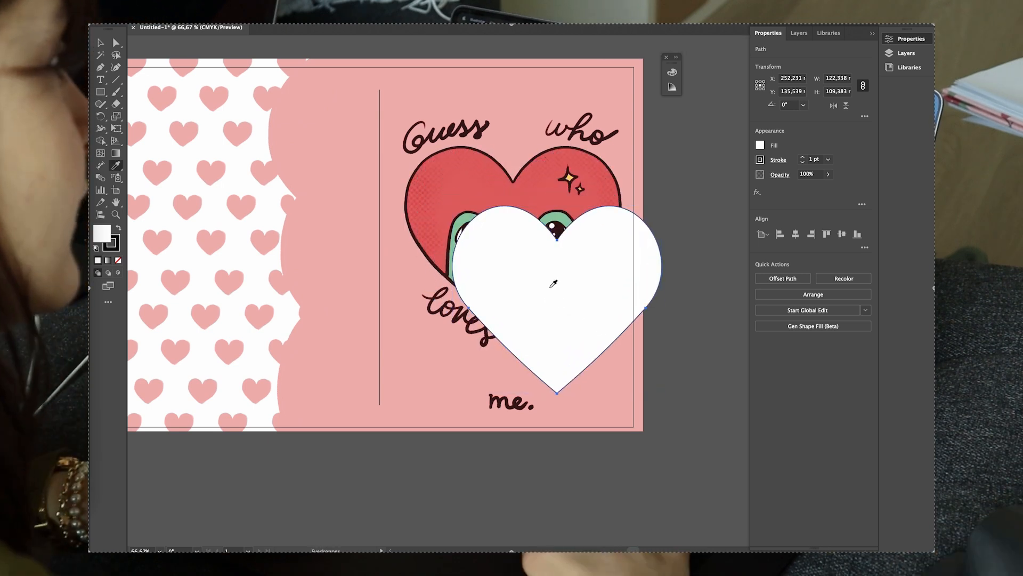
scroll(553, 285, "up", 1)
left_click(455, 214)
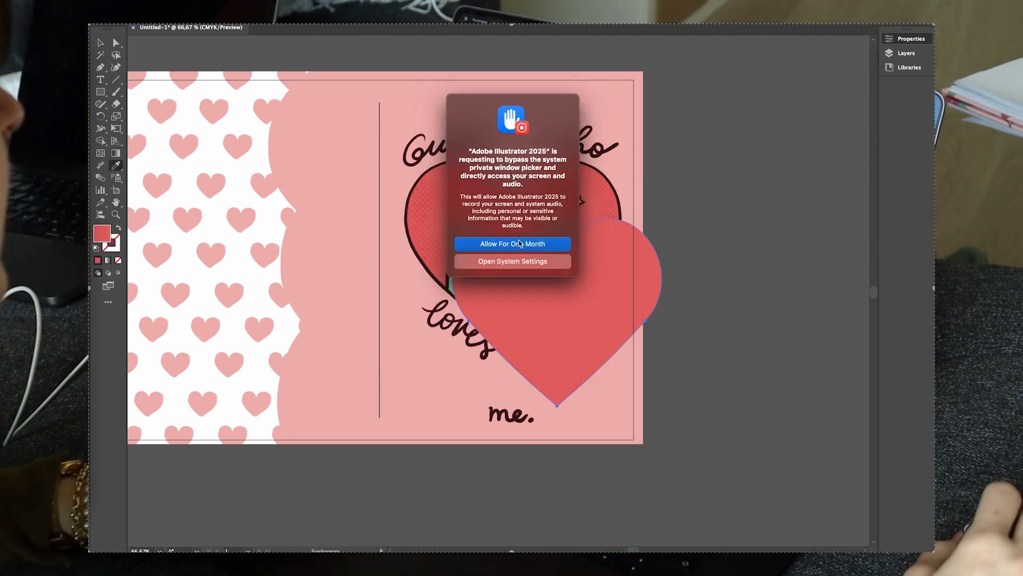
left_click(517, 242)
Move the red heart off the artboard, to the right of the card artwork.
key("v")
key("super+minus")
key("super+minus")
left_click_drag(521, 287, 641, 261)
Trace the frog's left side and left eye bump with curved Pen segments, starting at the heart outline.
key("super+equal")
key("super+equal")
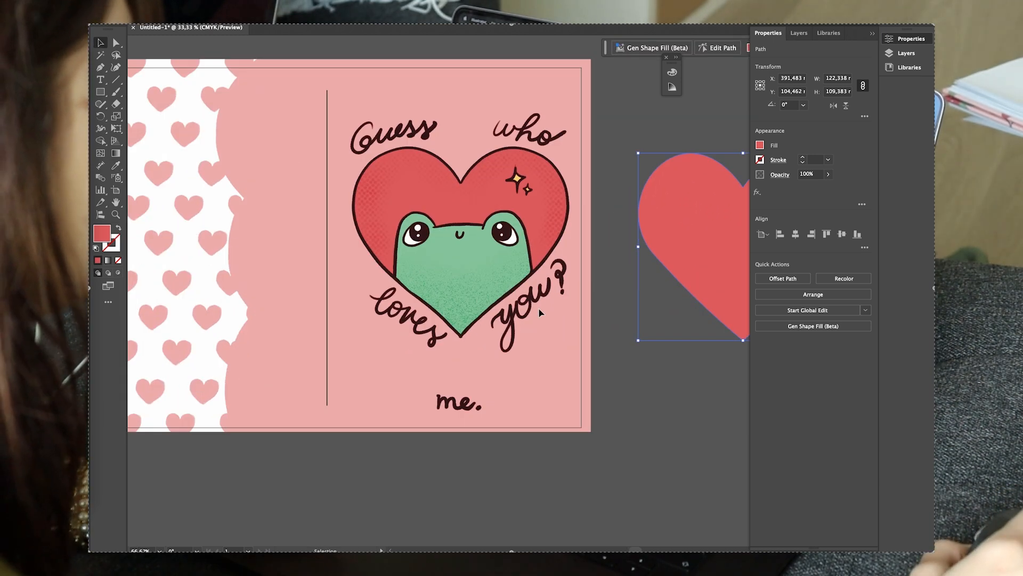
key("super+equal")
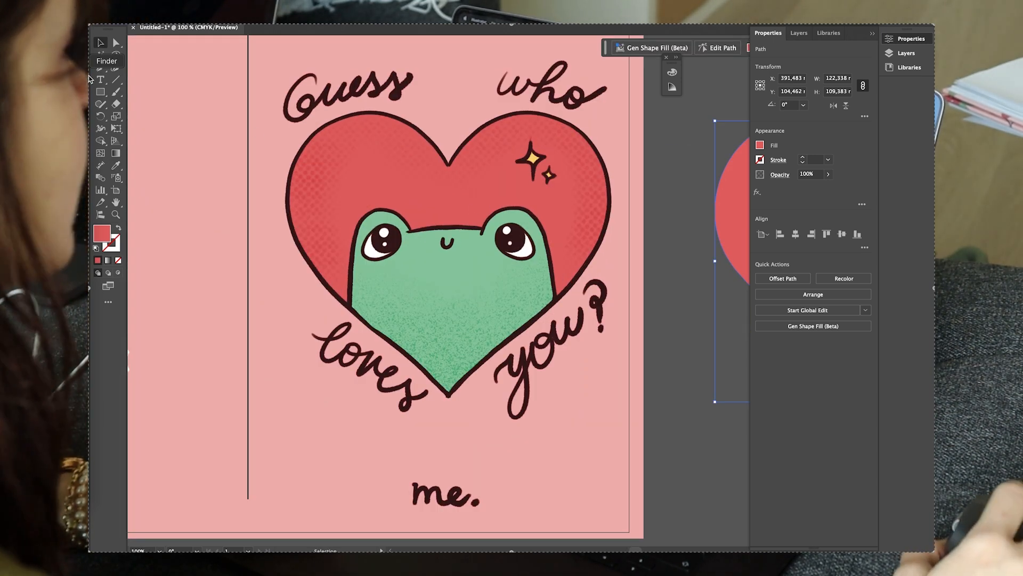
left_click(100, 69)
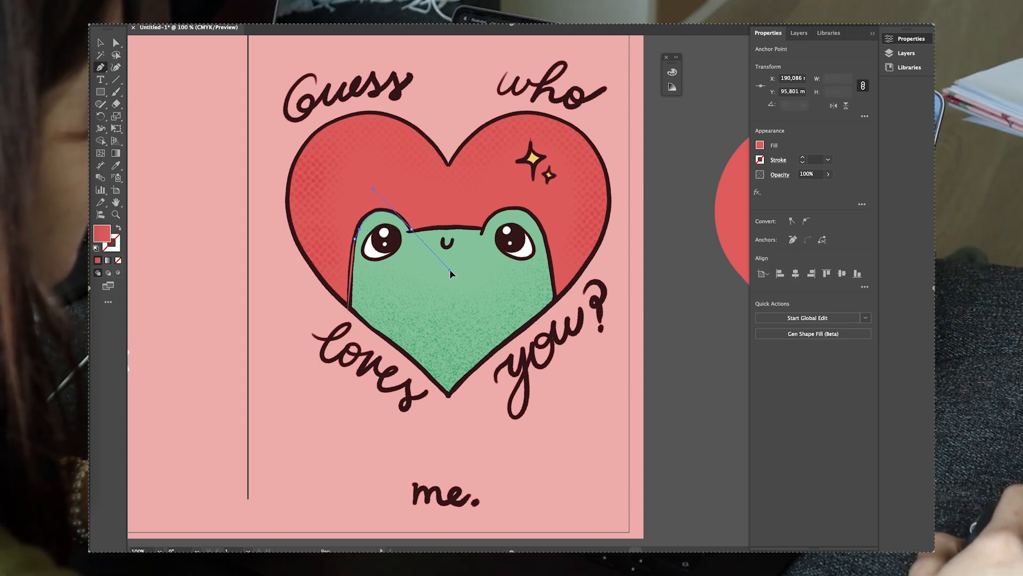
left_click_drag(448, 274, 448, 274)
key("v")
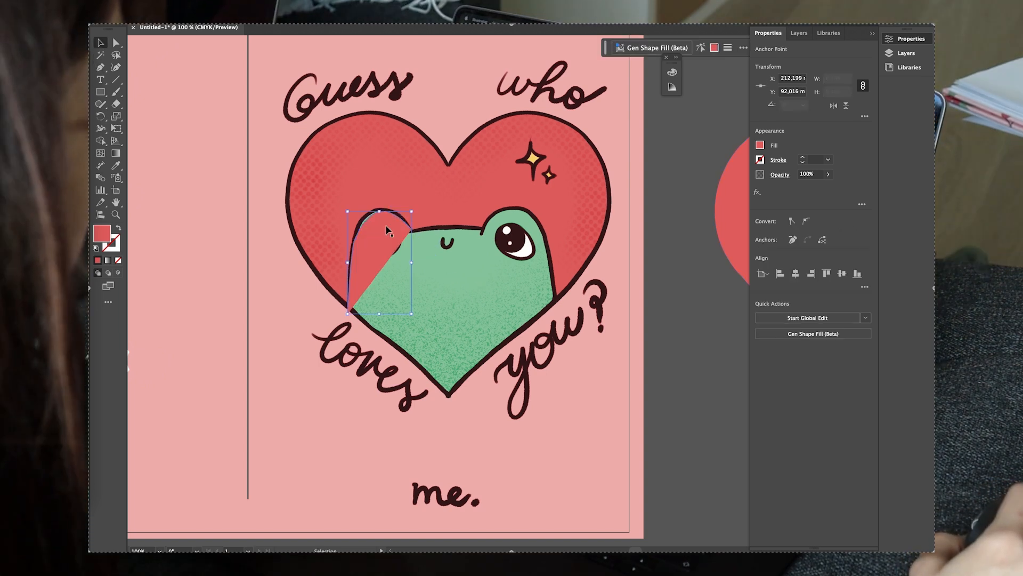
Adjust the left frog path's side anchor, curve handles and bottom anchor to follow the drawn outline.
scroll(381, 232, "up", 3)
key("a")
left_click(308, 259)
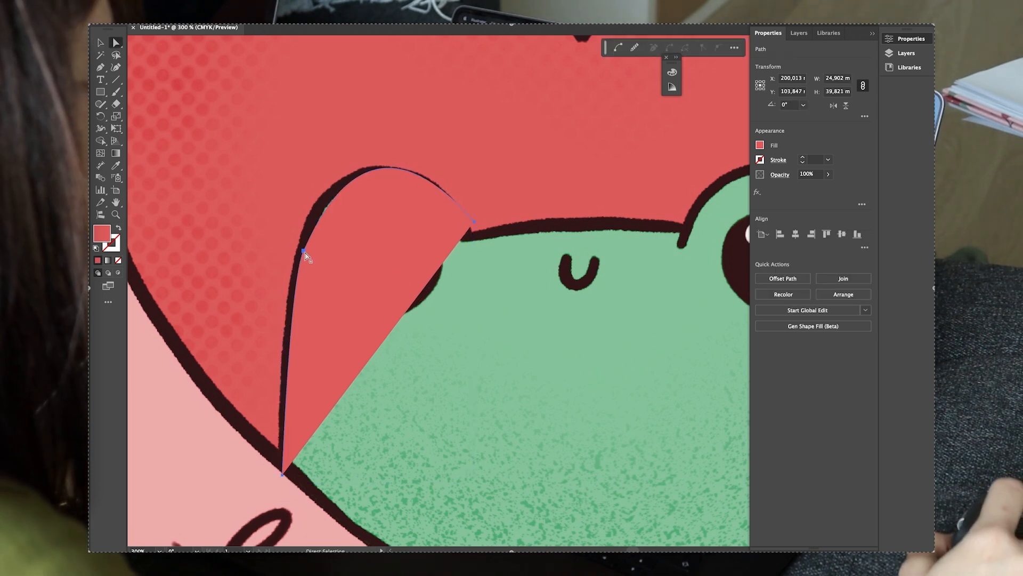
left_click_drag(304, 252, 313, 199)
left_click_drag(296, 258, 324, 201)
mouse_move(369, 100)
left_mouse_down()
mouse_move(353, 95)
mouse_move(360, 99)
left_mouse_up()
left_click_drag(303, 225, 301, 217)
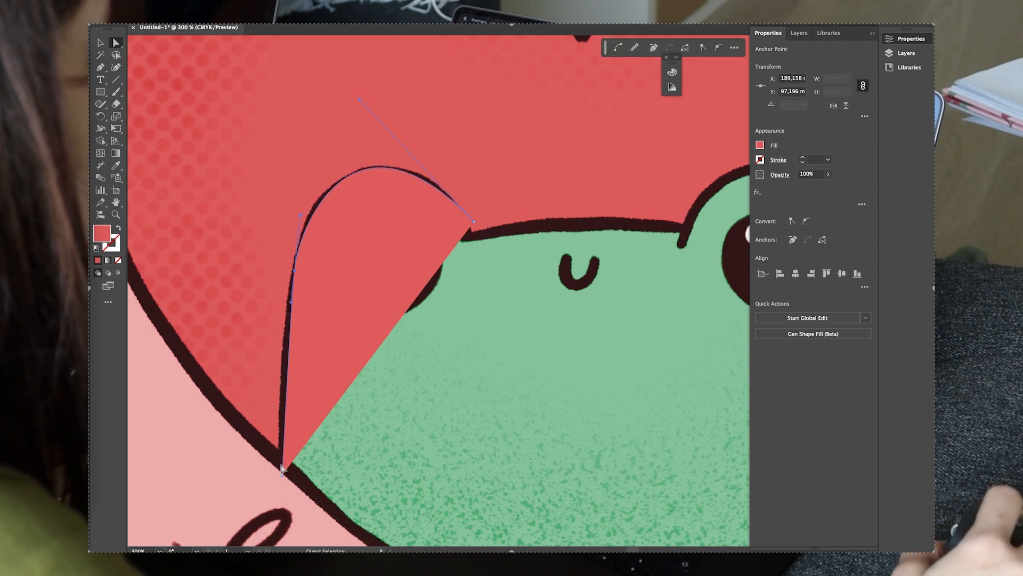
left_click_drag(283, 477, 281, 462)
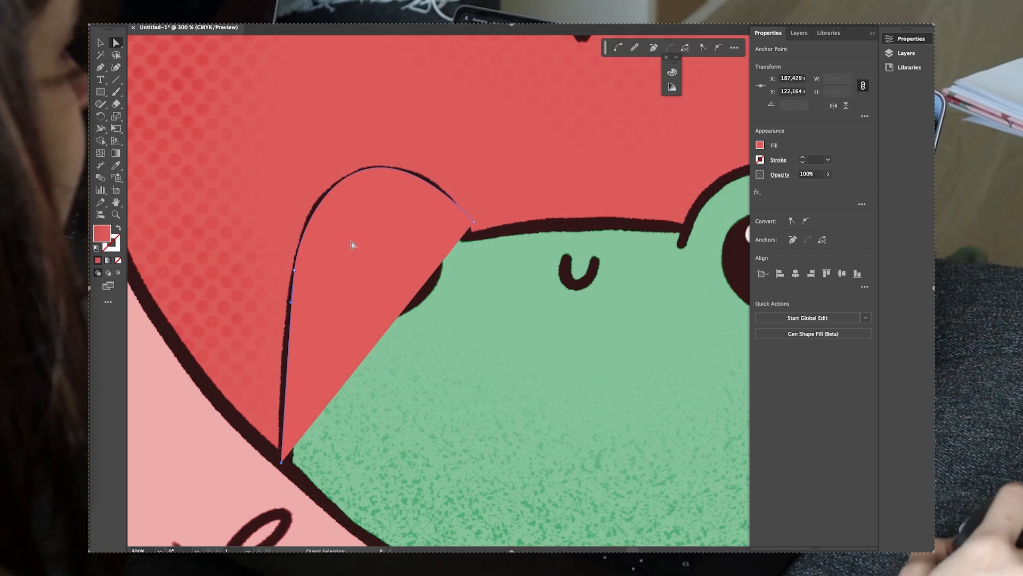
Swap the frog path's fill to its stroke and set the stroke color to bright red ff0d0d.
key("shift+x")
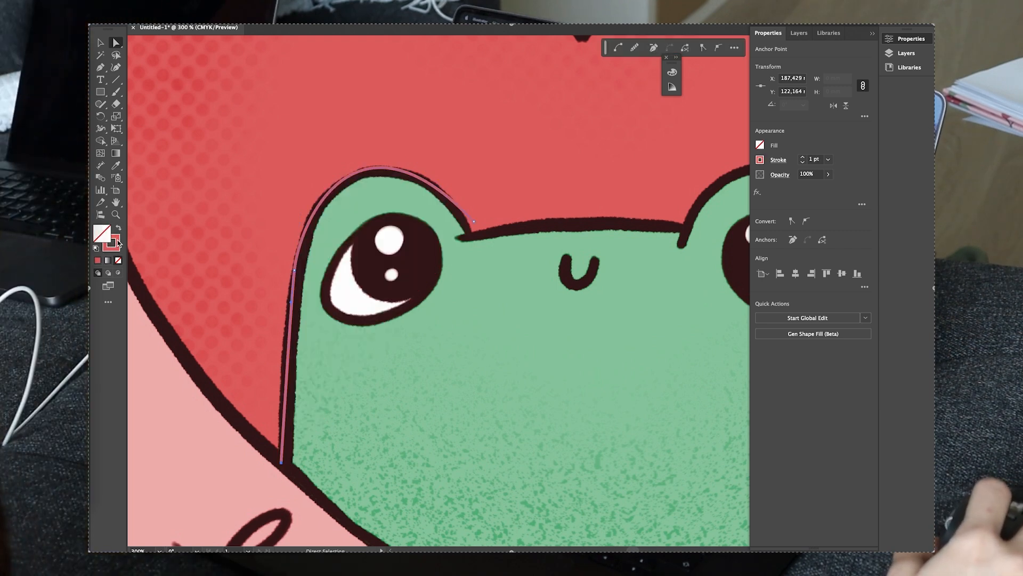
double_click(118, 242)
left_click(618, 222)
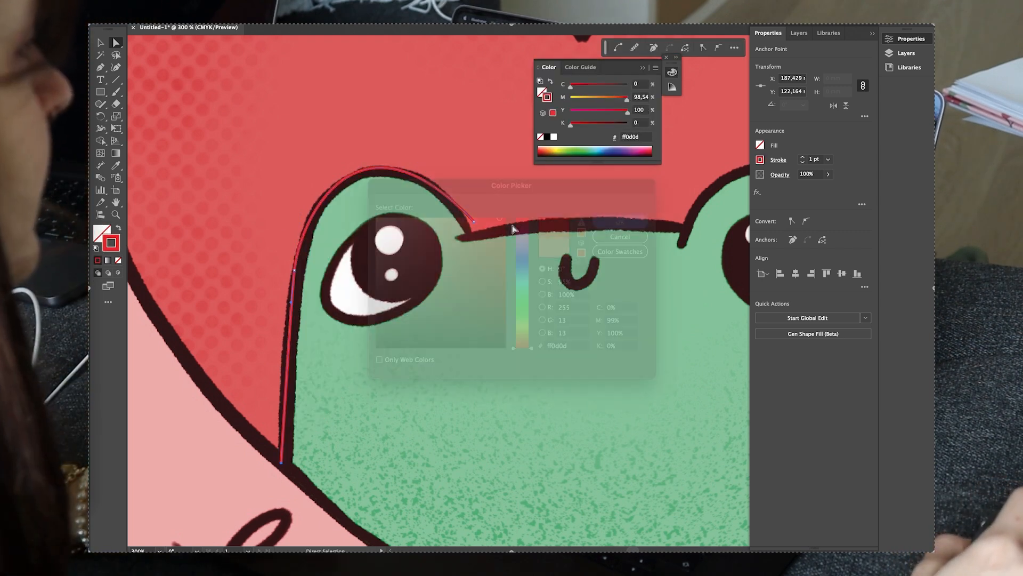
Reposition the left frog path's inner end anchor and reshape the eye bump's curve handles, then deselect the path.
left_click_drag(474, 221, 478, 233)
left_click_drag(363, 113, 384, 103)
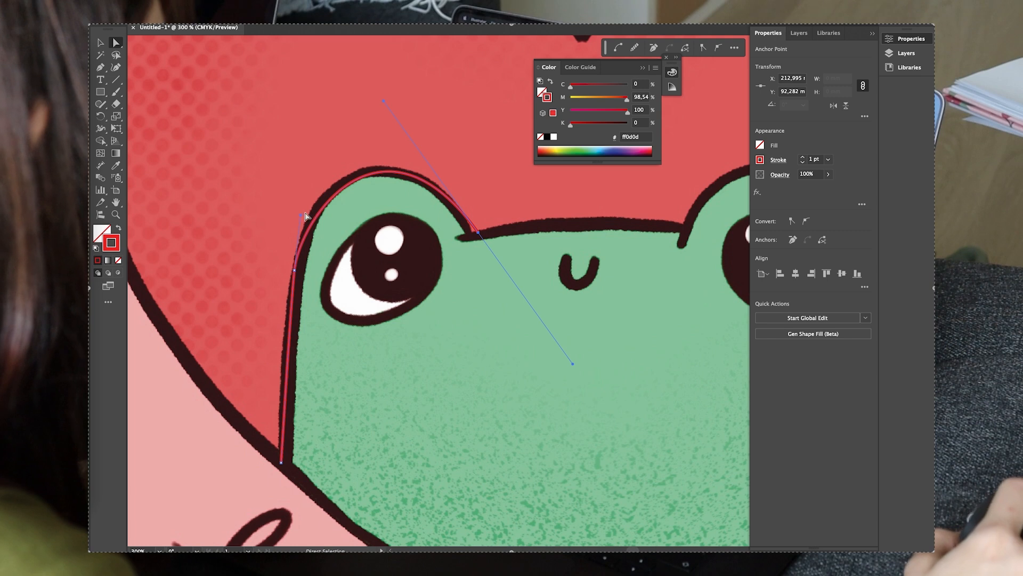
left_click_drag(301, 219, 301, 197)
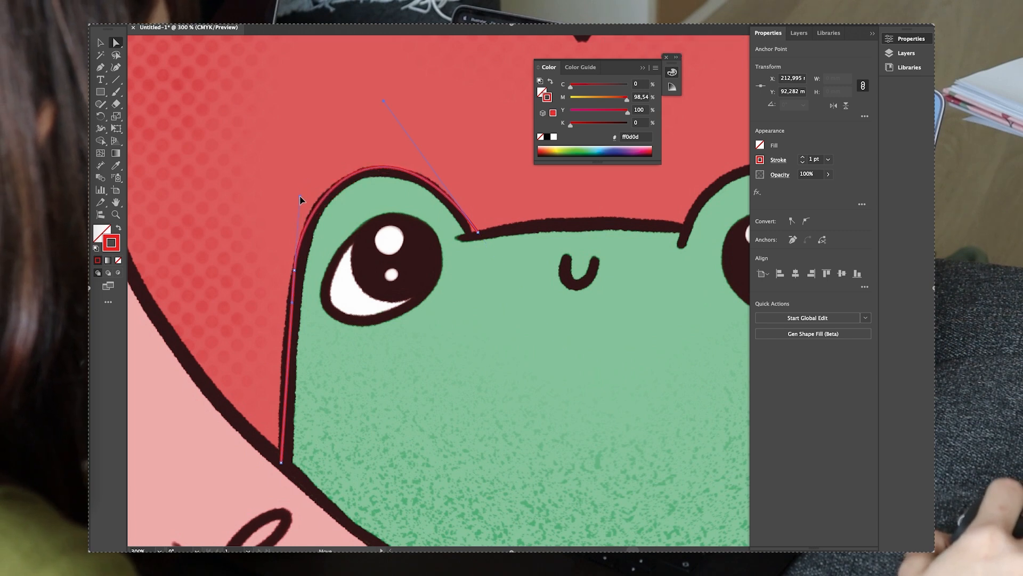
scroll(300, 197, "down", 1)
scroll(418, 221, "up", 1)
left_click(472, 242)
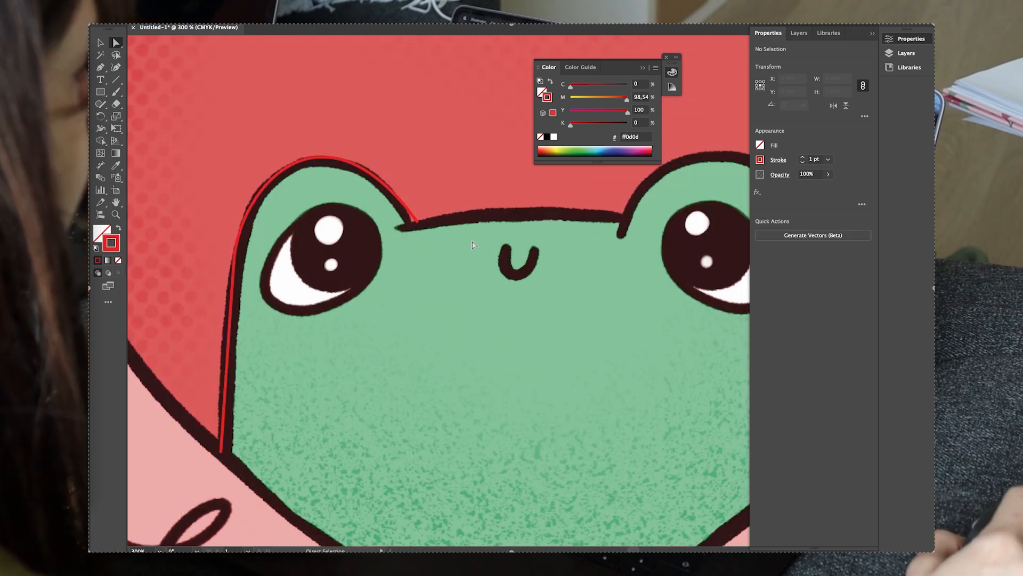
Draw a curved Pen path along the top of the frog's head between the two eye bumps.
key("p")
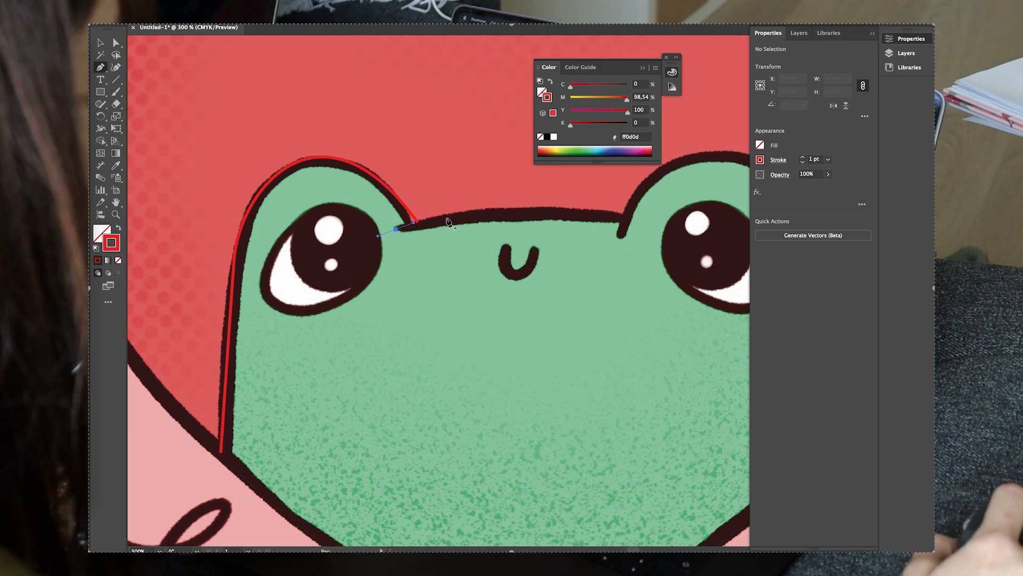
left_click_drag(395, 228, 414, 221)
left_click(625, 223)
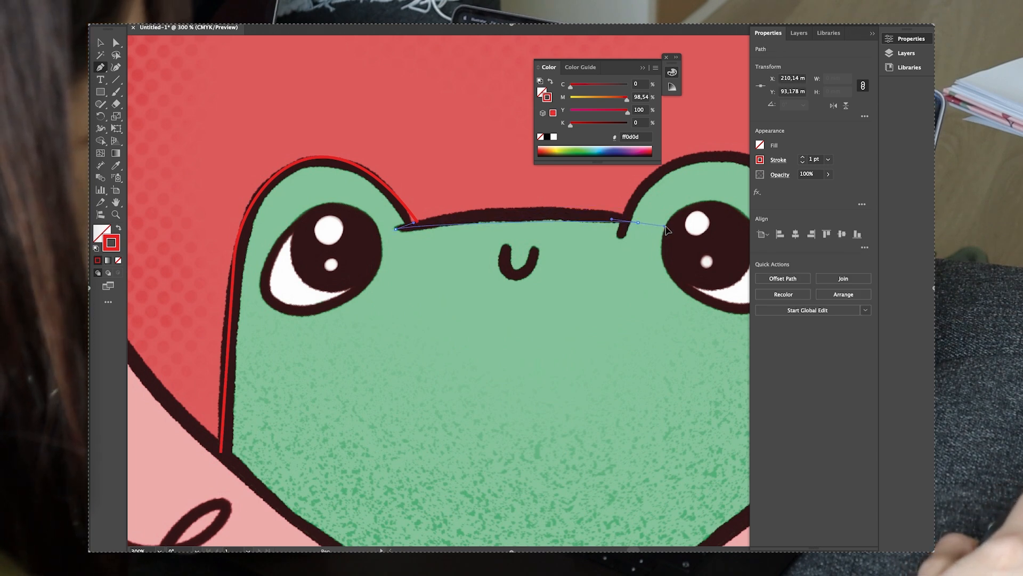
Adjust the handles at both ends of the head-top path so its curve follows the drawn line.
key("a")
left_click(397, 229)
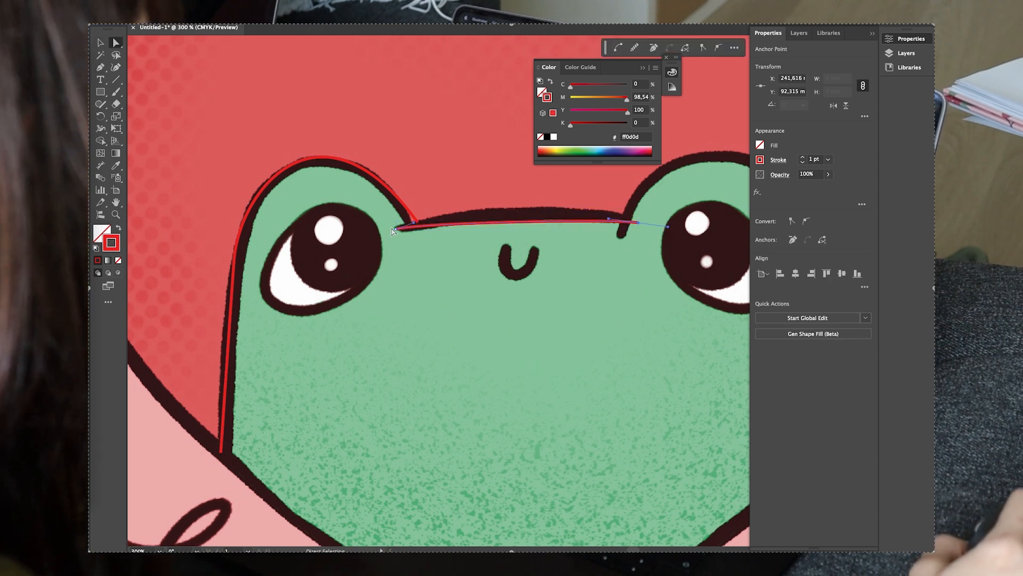
left_click_drag(414, 221, 419, 221)
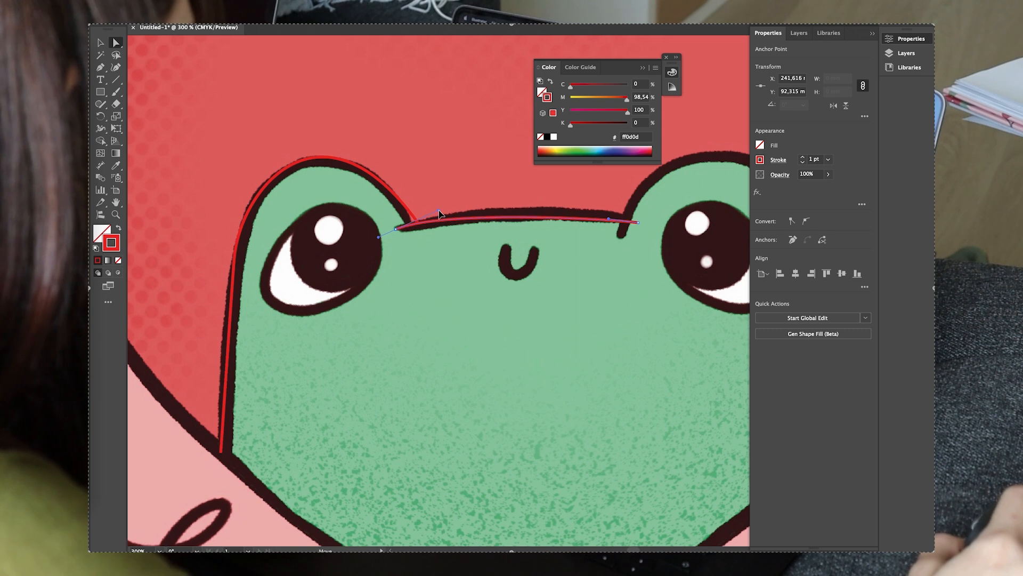
left_click(639, 222)
left_click_drag(610, 219, 602, 214)
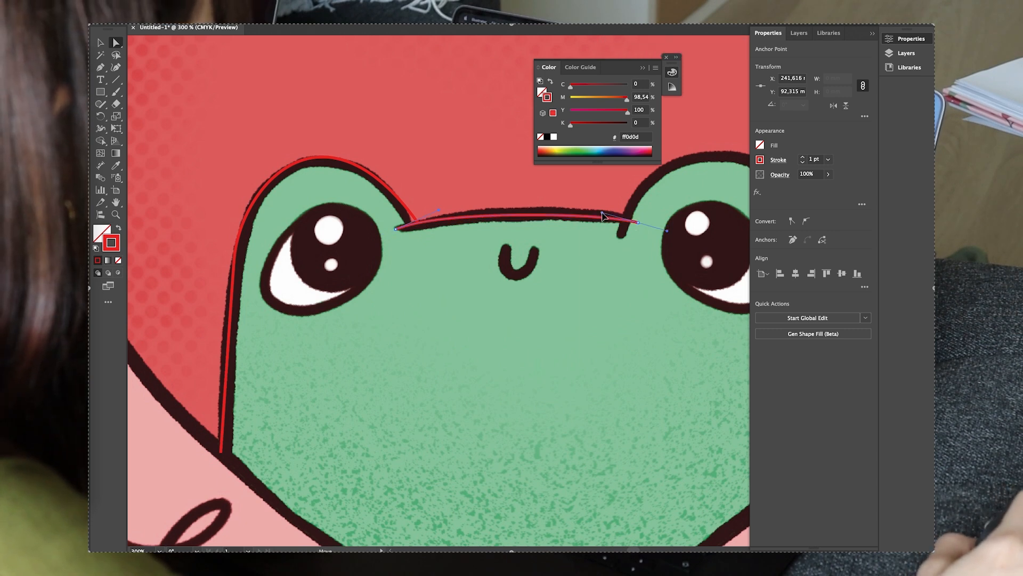
Move the left eye-bump path's inner end anchor slightly down and right, and select the whole path.
left_click(418, 222)
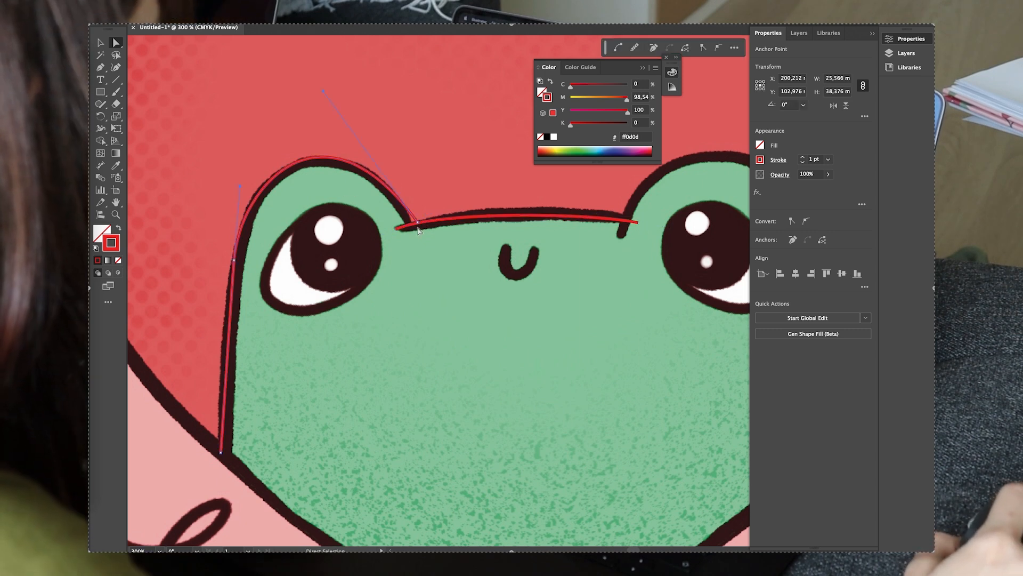
left_click_drag(419, 226, 422, 232)
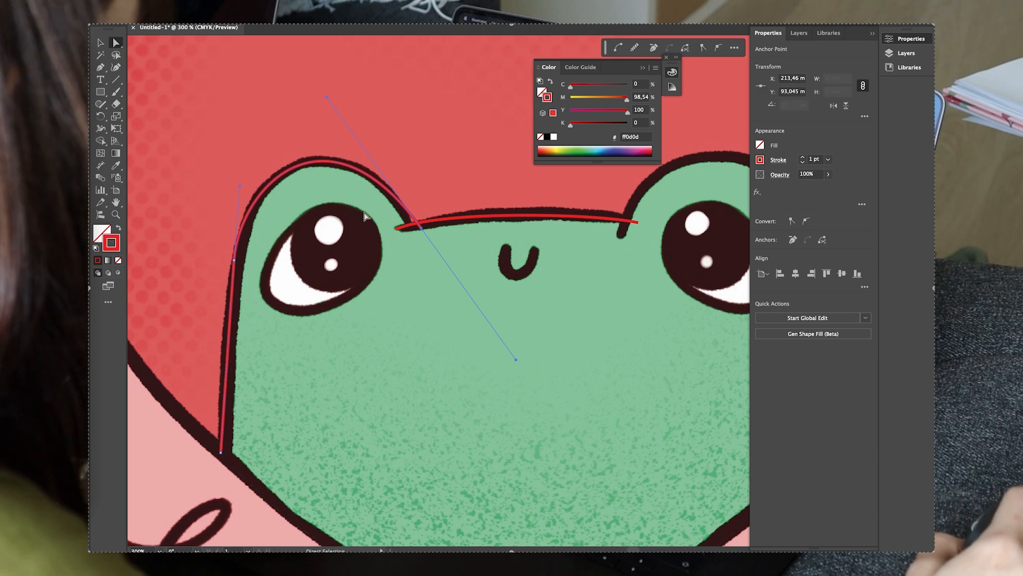
key("v")
scroll(363, 233, "down", 1)
left_click(417, 302)
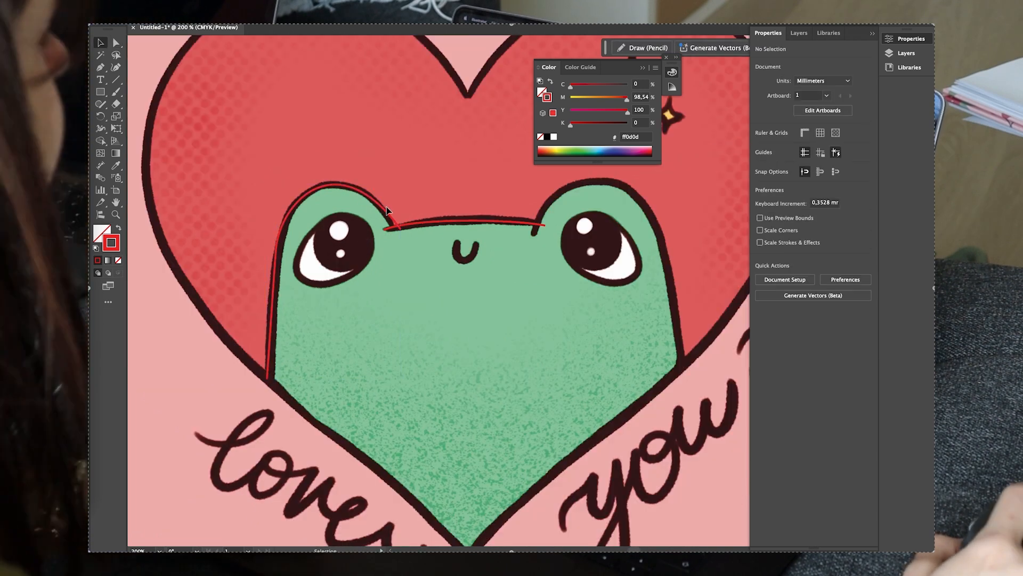
left_click(391, 221)
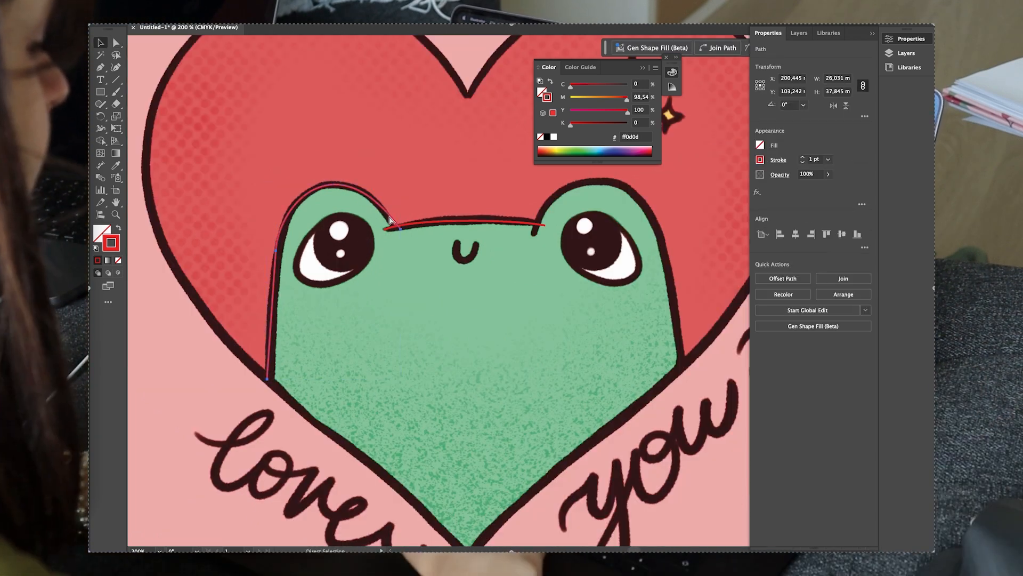
Make a vertically reflected copy of the left eye-bump path and place it over the frog's right eye bump.
right_click(387, 219)
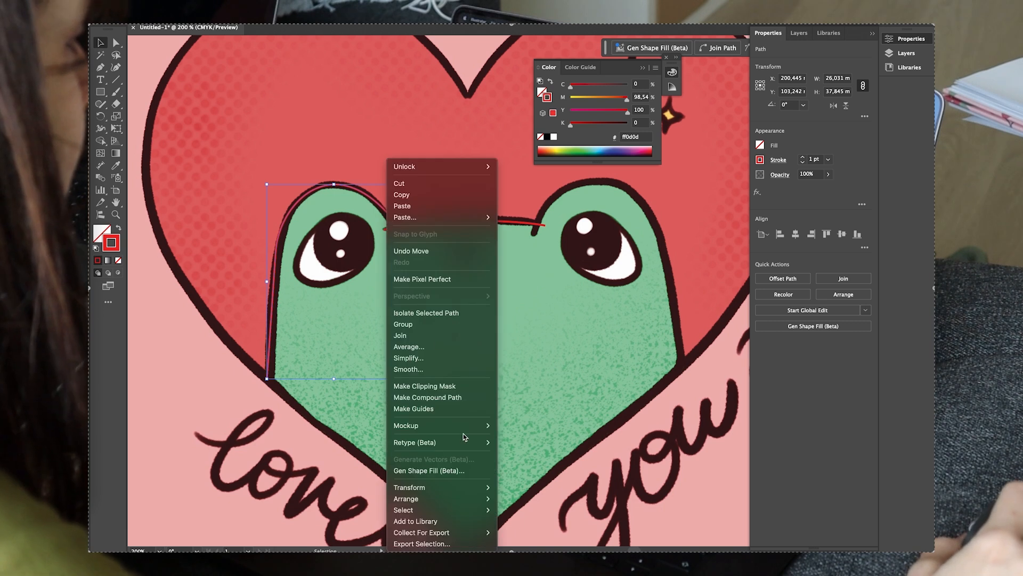
mouse_move(437, 487)
left_click(567, 490)
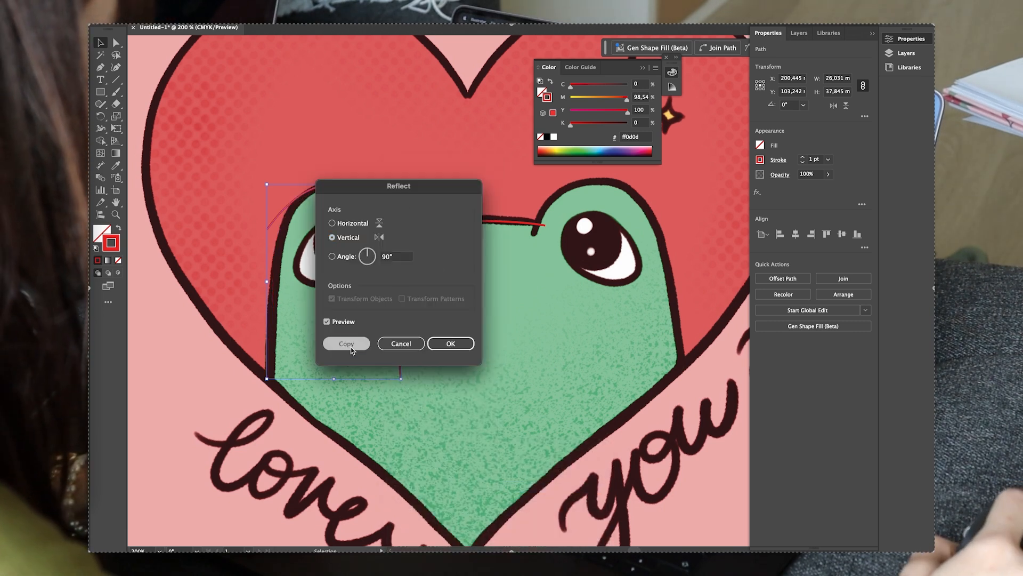
left_click(350, 347)
left_click_drag(394, 275, 663, 273)
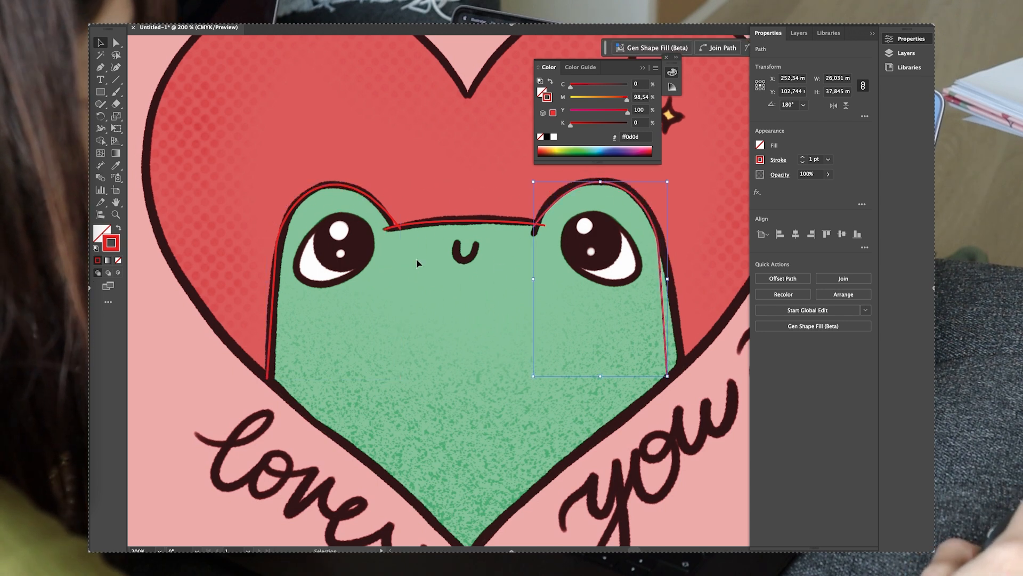
Trace the frog's small U-shaped mouth with a curved Pen path and adjust its curve to the drawn line.
left_click(101, 68)
scroll(602, 290, "up", 1)
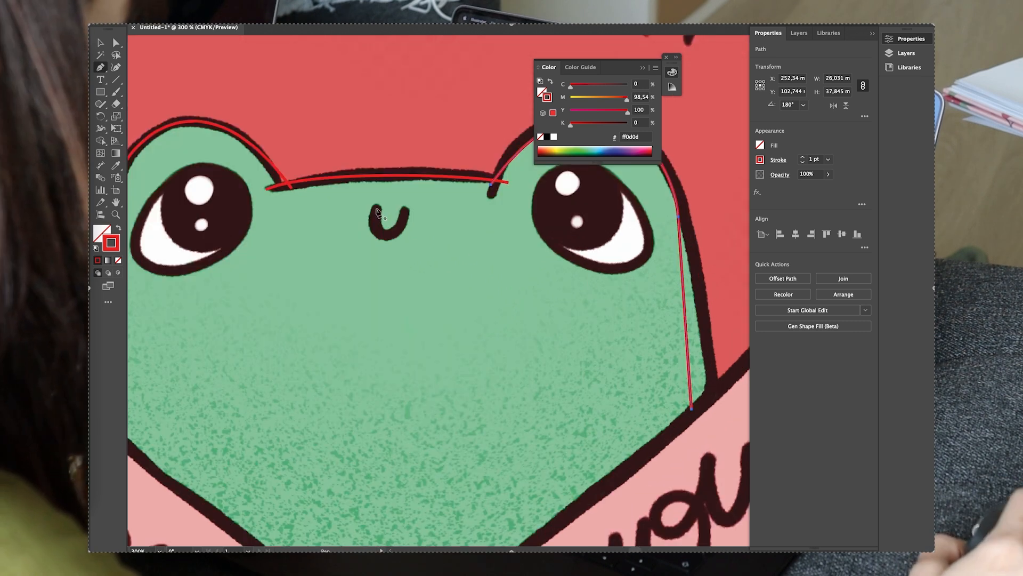
left_click(405, 209)
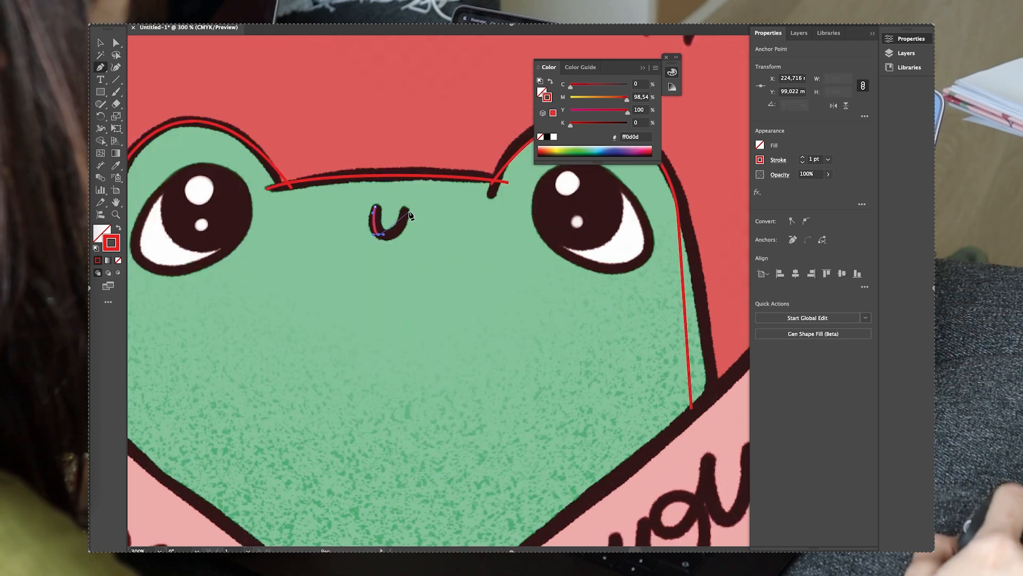
key("a")
scroll(393, 214, "up", 2)
left_click_drag(365, 254, 418, 261)
scroll(418, 260, "down", 3)
key("v")
scroll(246, 217, "up", 2)
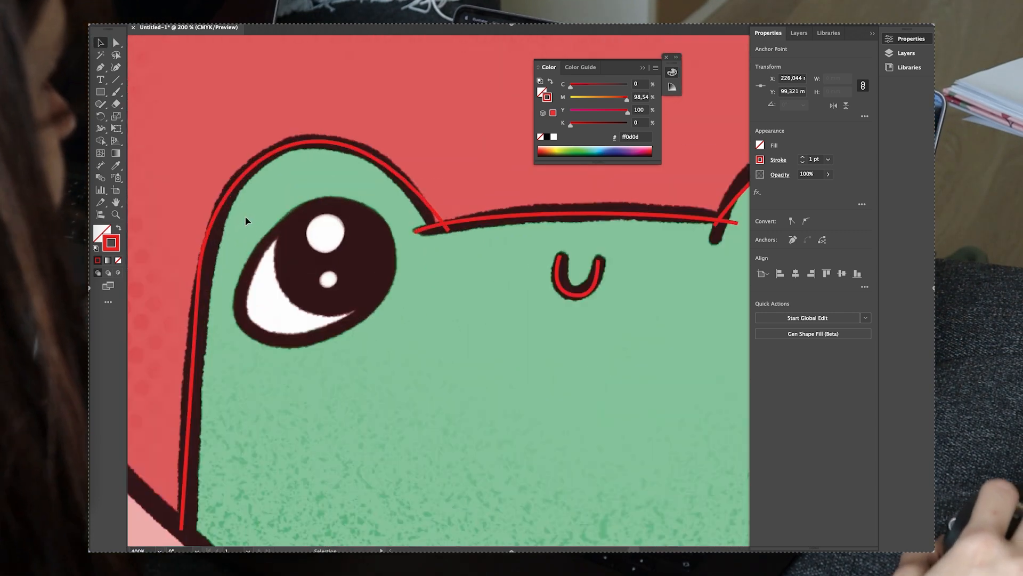
Trace the outline of the frog's left eye with a closed, curved Pen path.
key("p")
left_click_drag(242, 314, 237, 258)
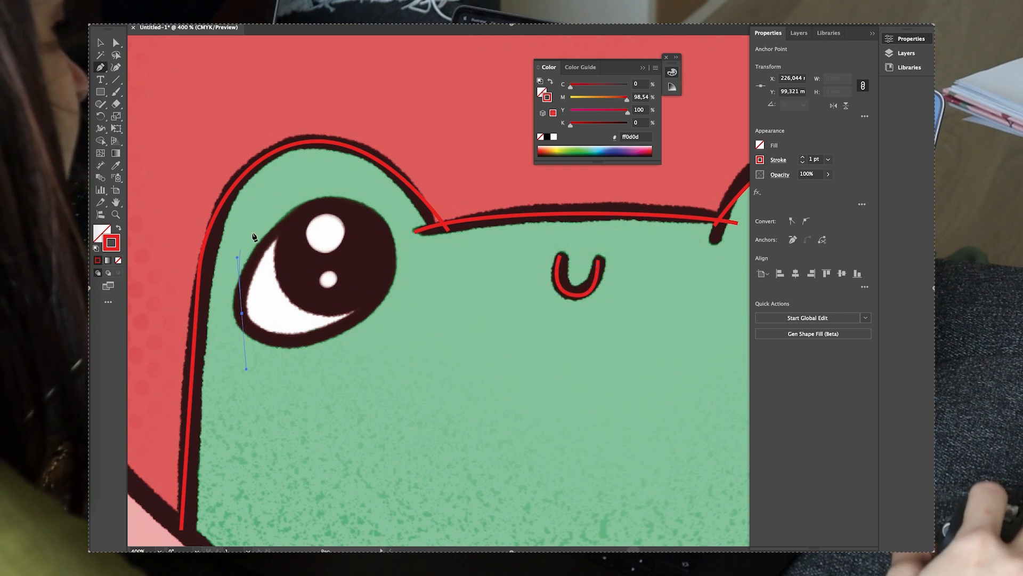
left_click_drag(340, 209, 339, 207)
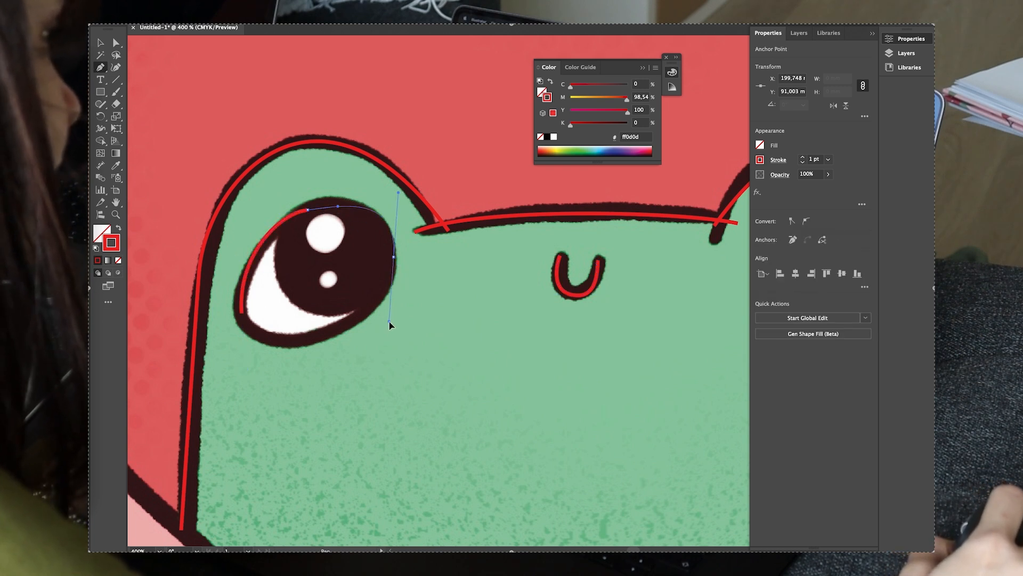
left_click(242, 316)
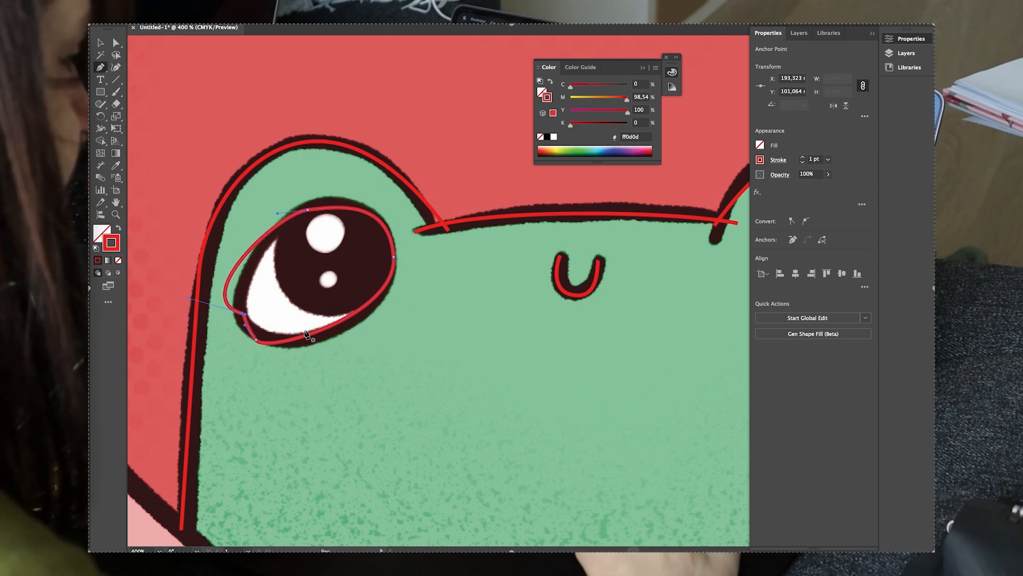
key("super+plus")
key("super+plus")
left_click(330, 311)
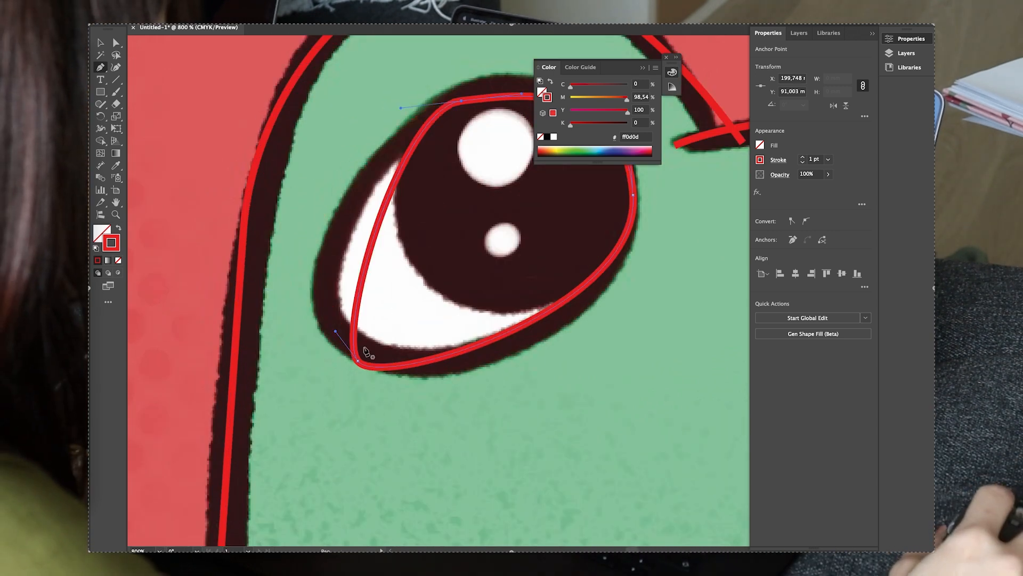
Adjust the left-eye outline's anchors and curve handles so the path follows the drawn eye.
key("super+minus")
key("a")
left_click_drag(343, 334, 280, 290)
left_click_drag(360, 358, 424, 385)
left_click_drag(425, 187, 346, 203)
scroll(554, 267, "down", 2)
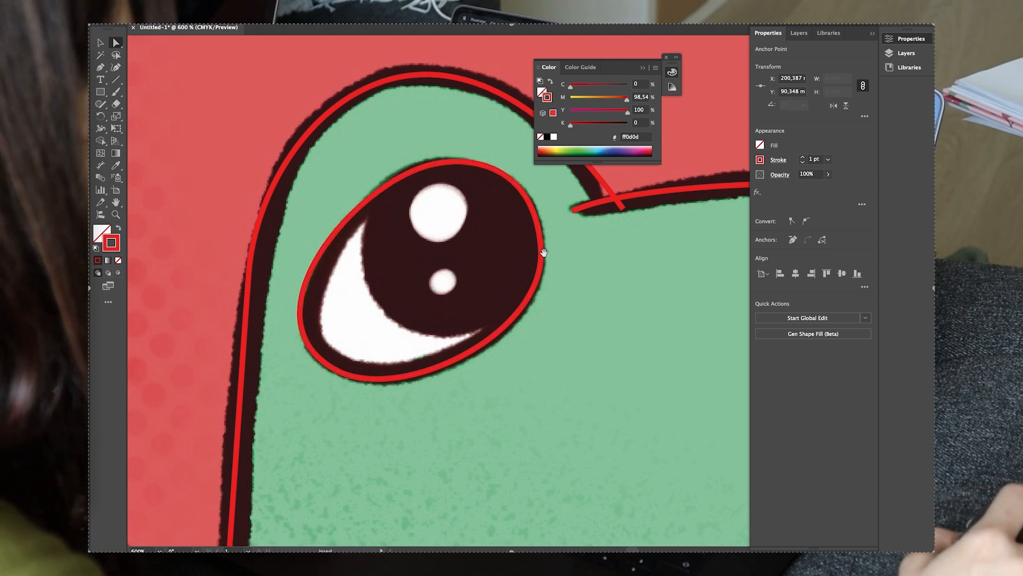
key("v")
scroll(567, 273, "down", 5)
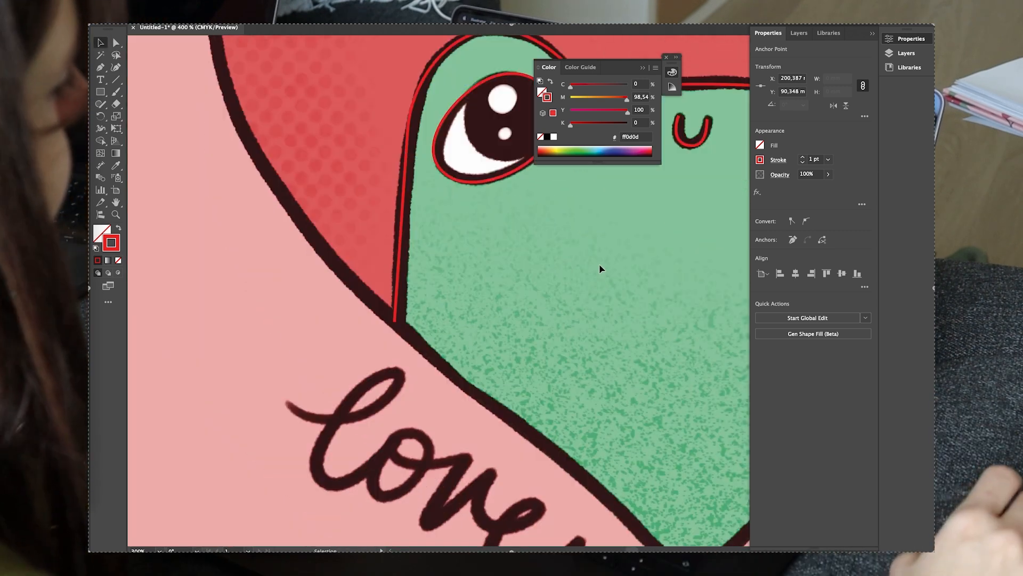
Draw an ellipse about 11.2 mm wide over the left eye's dark pupil and fit it to the drawing.
left_click_drag(601, 269, 455, 439)
scroll(365, 277, "up", 2)
scroll(365, 277, "up", 2)
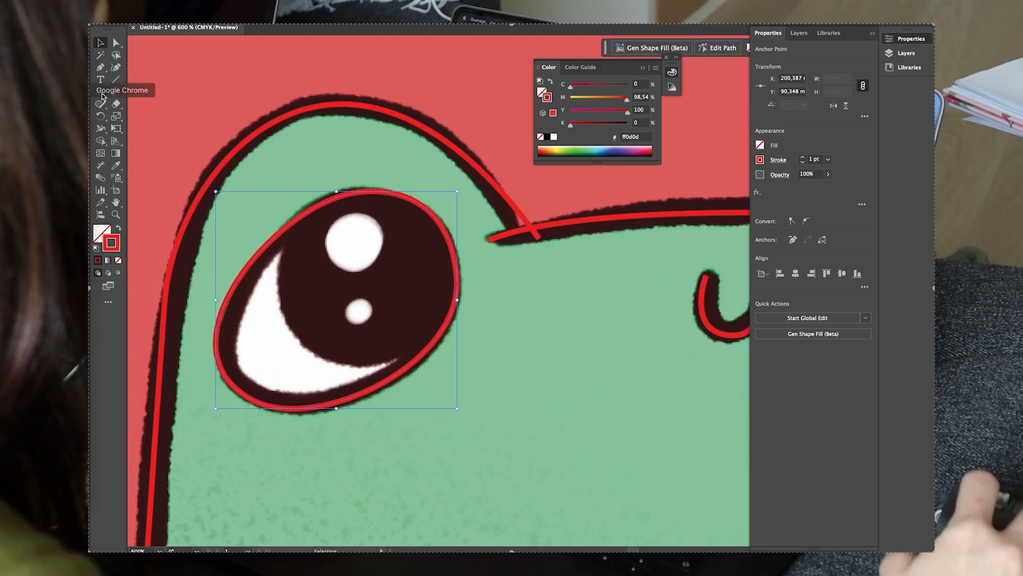
left_click_drag(101, 95, 154, 117)
mouse_move(374, 287)
left_mouse_down()
mouse_move(293, 229)
mouse_move(290, 202)
left_mouse_up()
key("v")
left_click_drag(424, 220, 420, 211)
left_click_drag(285, 364, 283, 366)
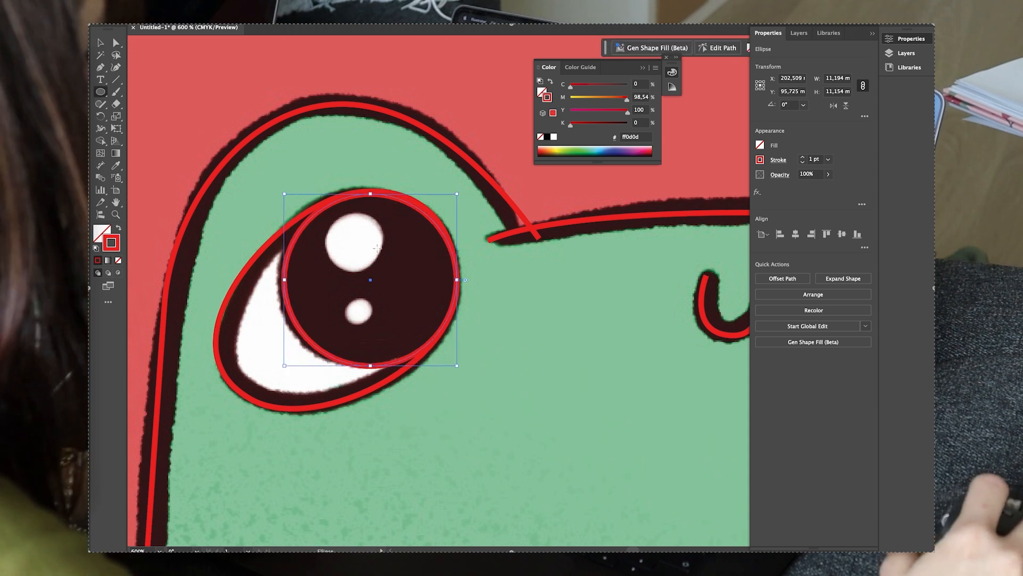
Draw circles over the left pupil's two white highlights, about 3.8 mm for the upper and 1.6 mm for the lower.
left_click_drag(340, 229, 324, 212)
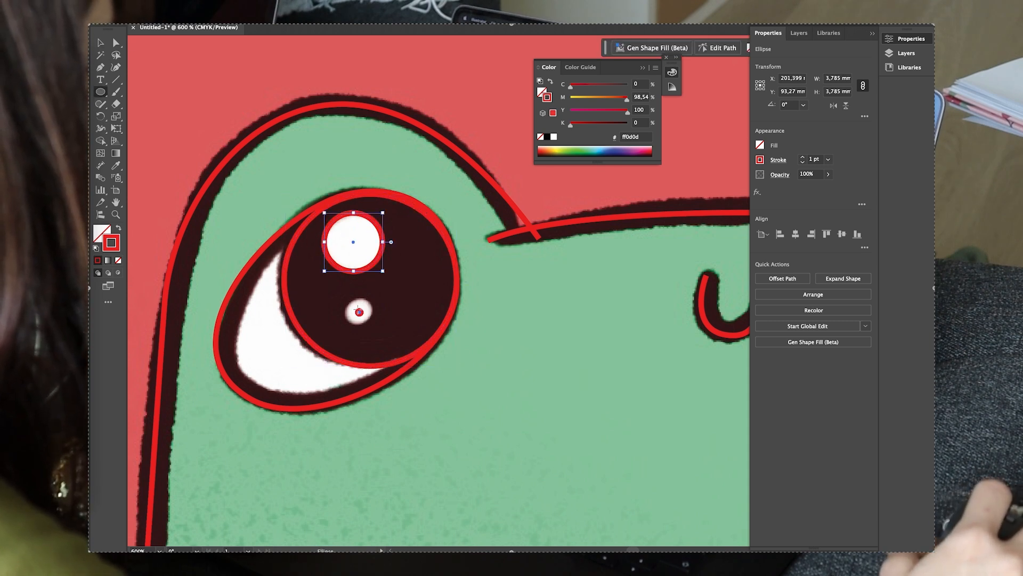
key("v")
scroll(340, 271, "down", 2)
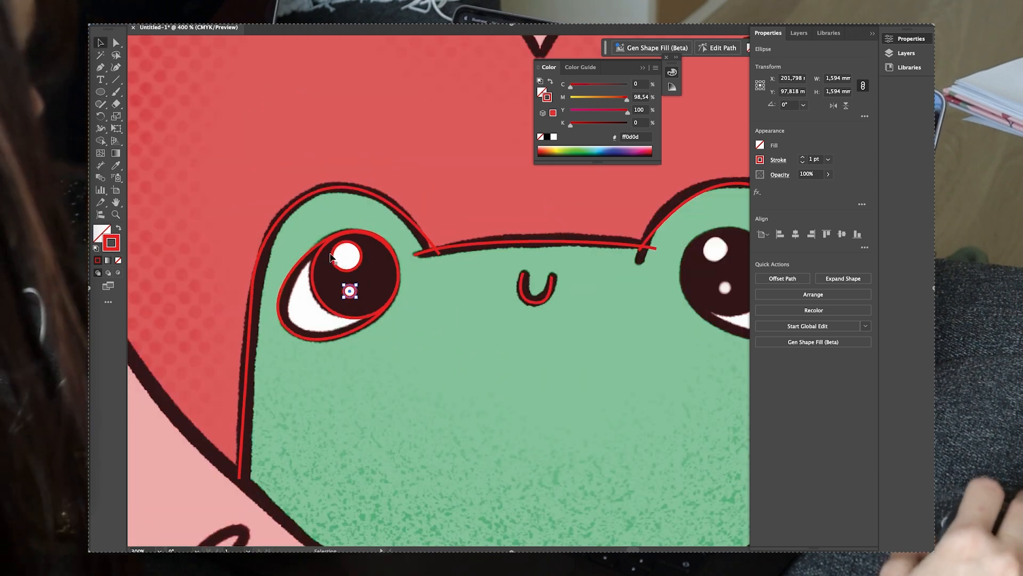
Group the left eye's outline, pupil and highlights, and make a vertically reflected copy of the group.
left_click(334, 262, "shift")
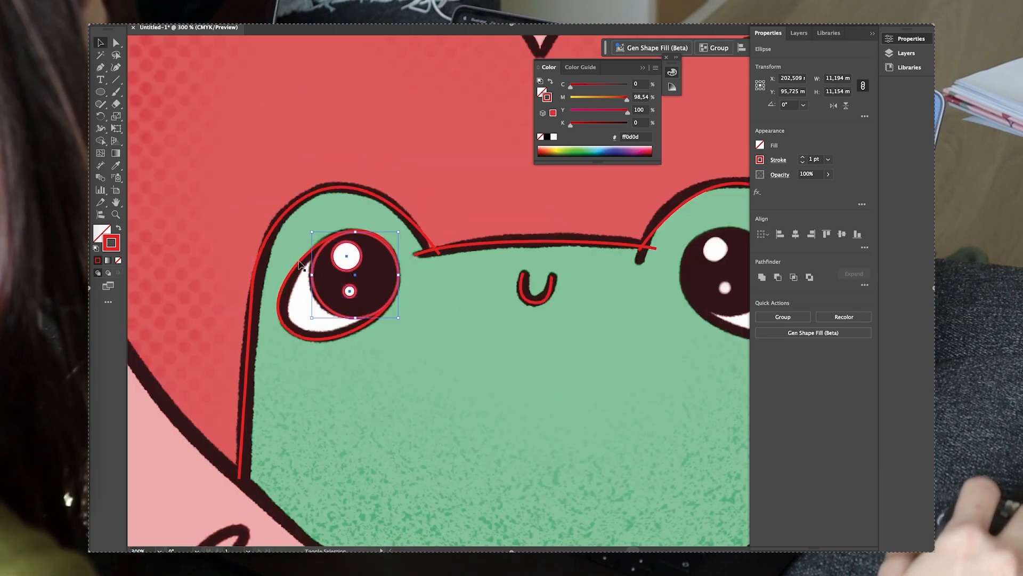
key("super+g")
right_click(300, 264)
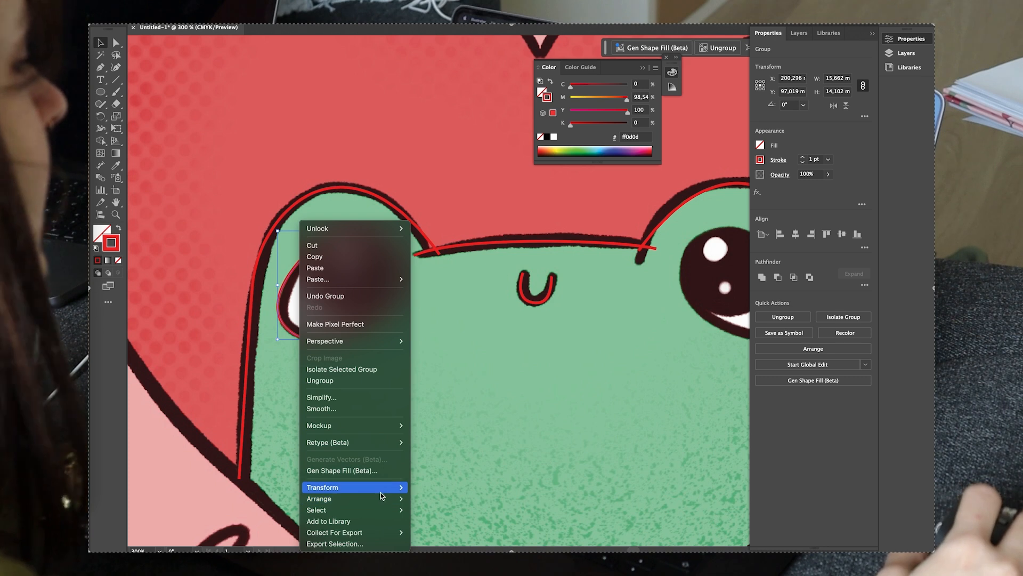
mouse_move(373, 487)
left_click(446, 490)
left_click(341, 346)
Move the reflected eye group over the frog's right eye and deselect it.
key("space")
left_click_drag(539, 342, 382, 347)
left_click_drag(245, 324, 645, 323)
key("ctrl+minus")
key("ctrl+minus")
key("ctrl+minus")
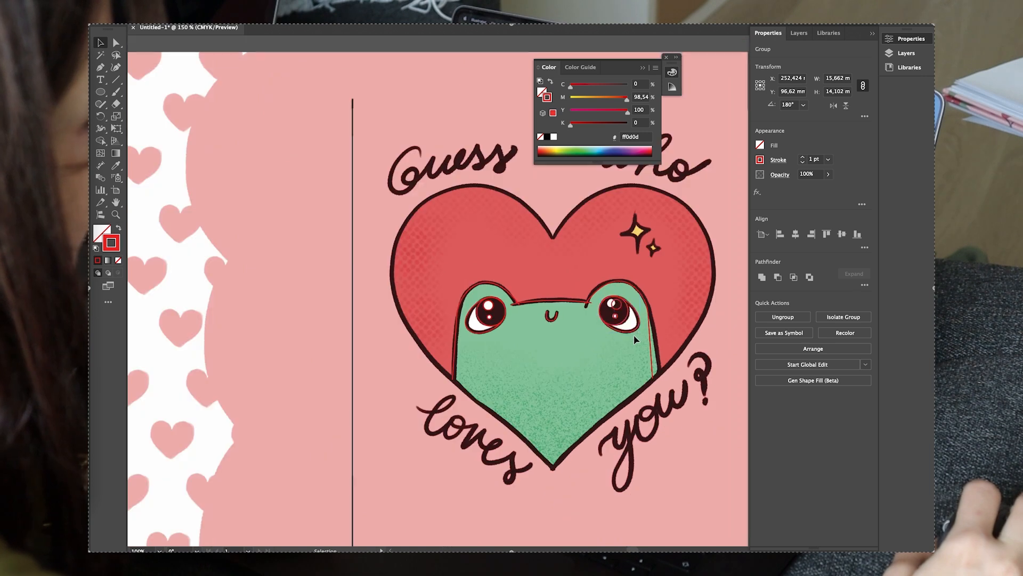
key("ctrl+plus")
key("ctrl+plus")
key("ctrl+plus")
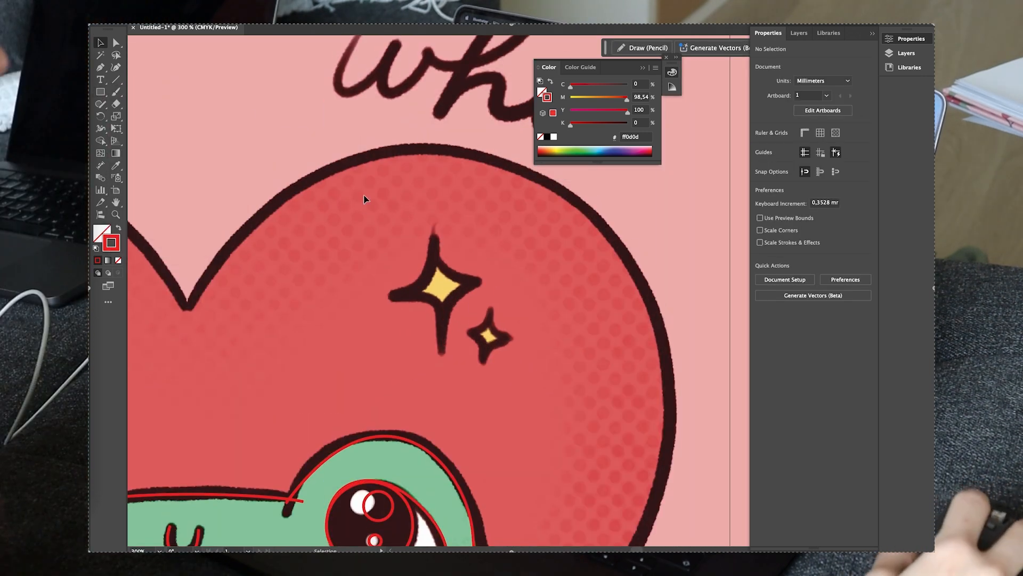
Draw a square of about 11.9 mm over the larger sparkle in the heart's right lobe.
left_click(101, 94)
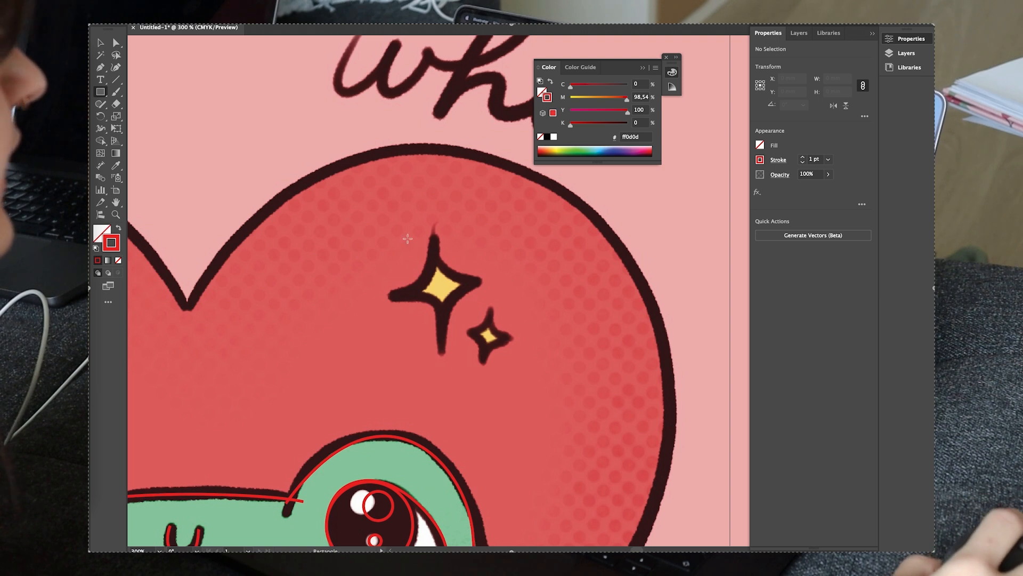
left_click_drag(403, 236, 494, 328)
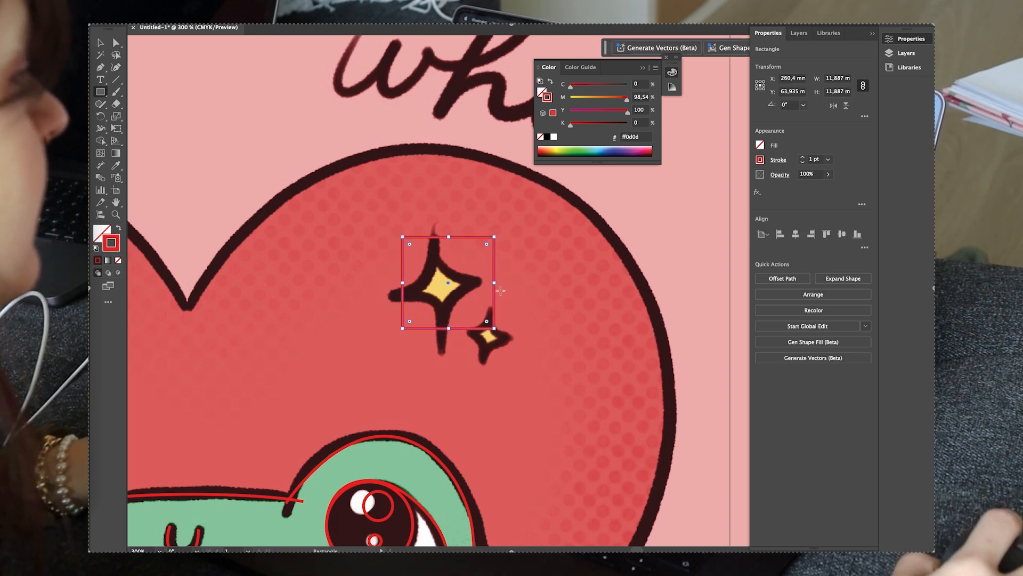
key("v")
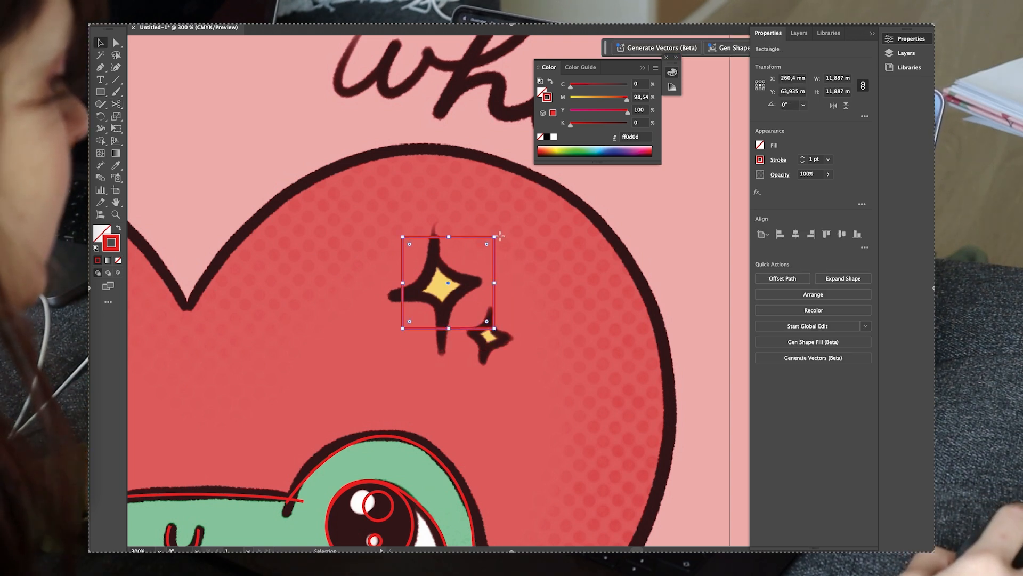
Apply a Pucker & Bloat effect of -48% to the square and rotate it 45° to match the large sparkle.
left_click(261, 2)
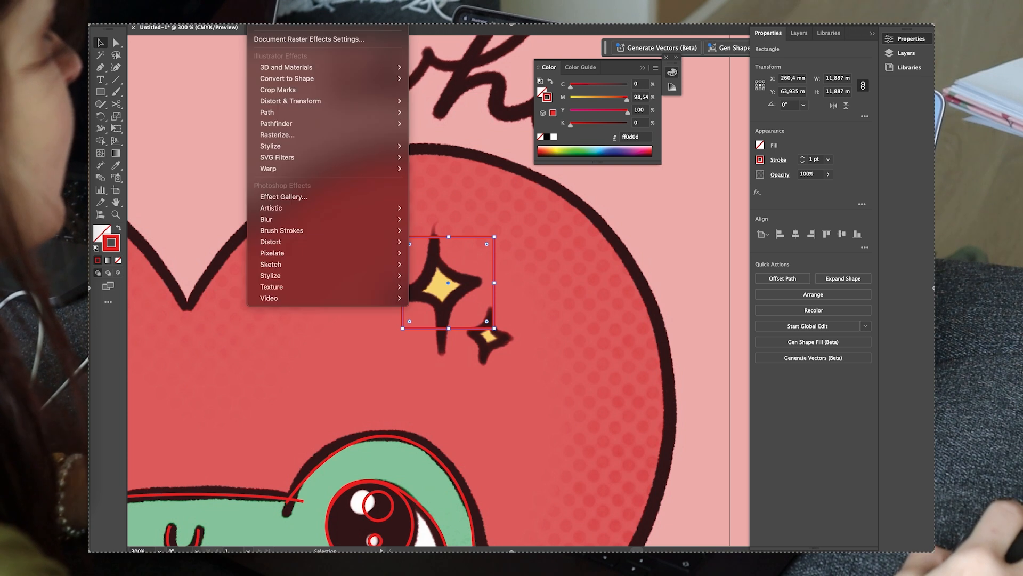
mouse_move(312, 160)
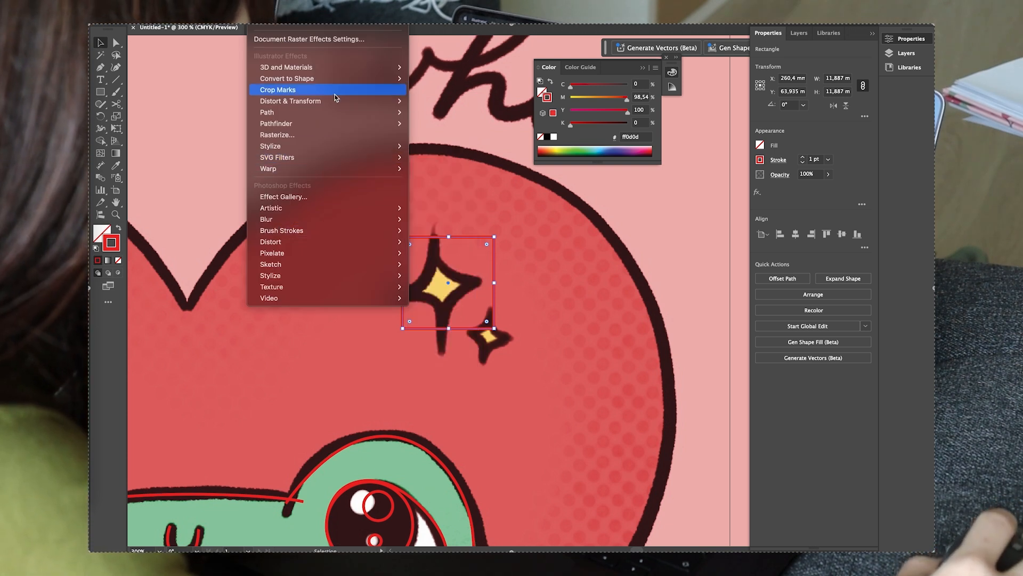
mouse_move(340, 107)
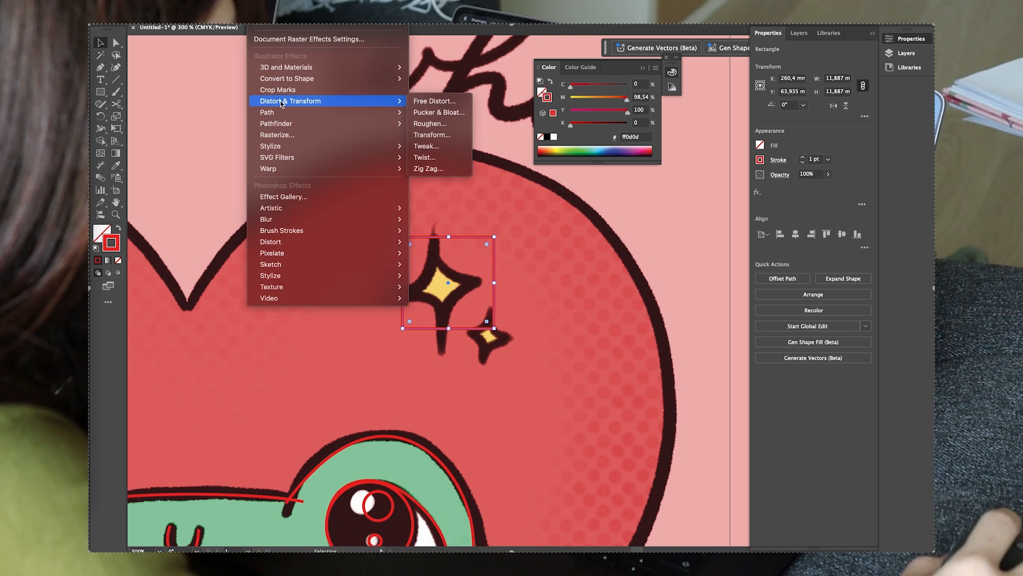
left_click(448, 114)
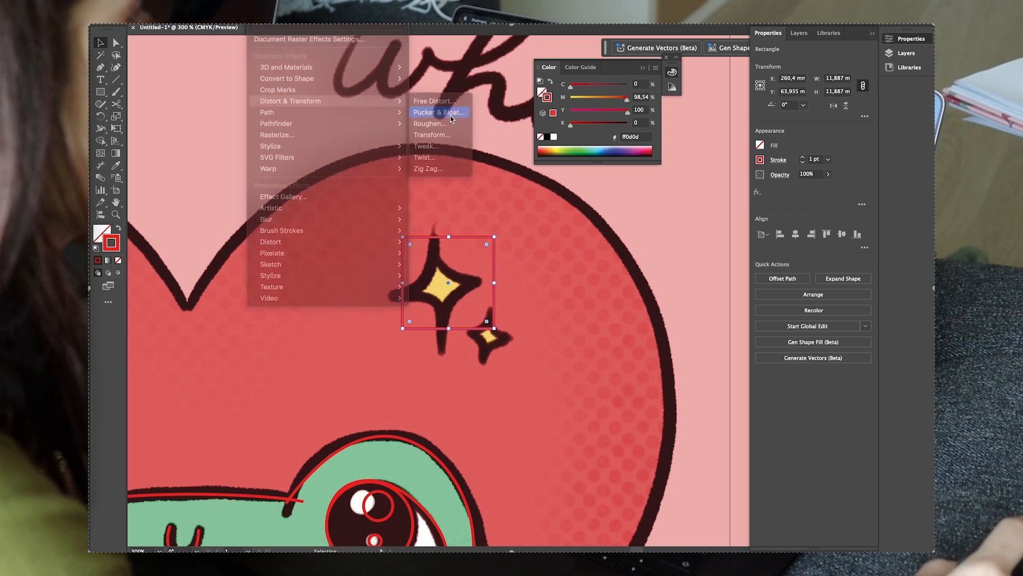
left_click_drag(489, 244, 696, 243)
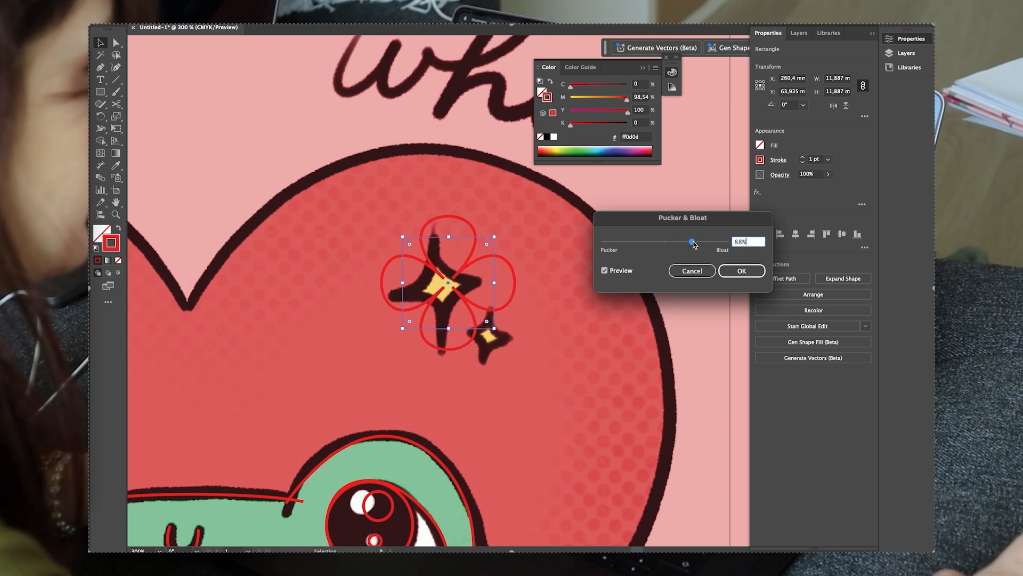
left_click_drag(660, 246, 650, 247)
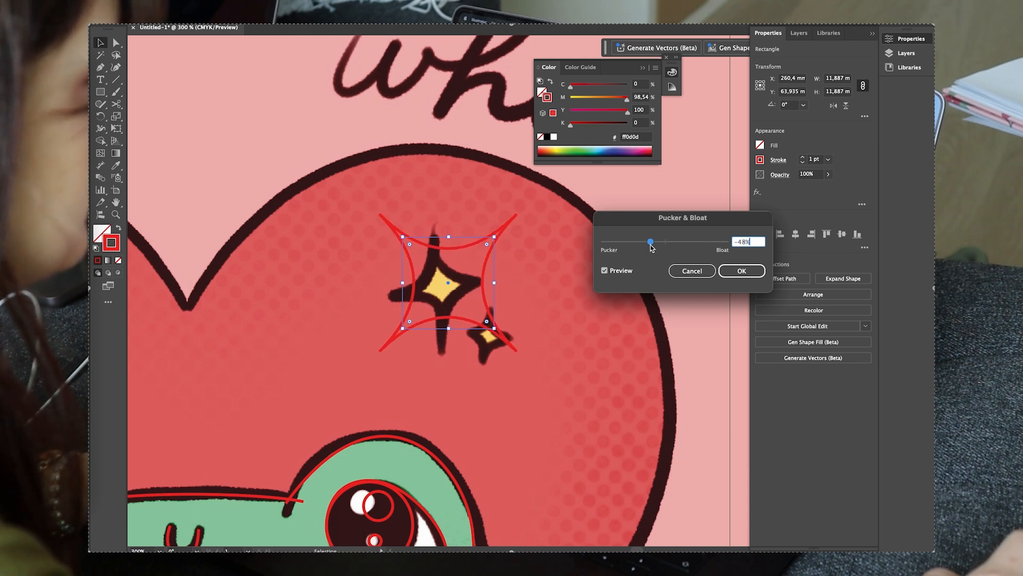
left_click(741, 271)
left_click_drag(400, 234, 430, 210)
Duplicate the star, scale the copy to about 4.9 mm and position it over the smaller sparkle.
left_click_drag(477, 262, 483, 353)
right_click(461, 298)
left_click(427, 272)
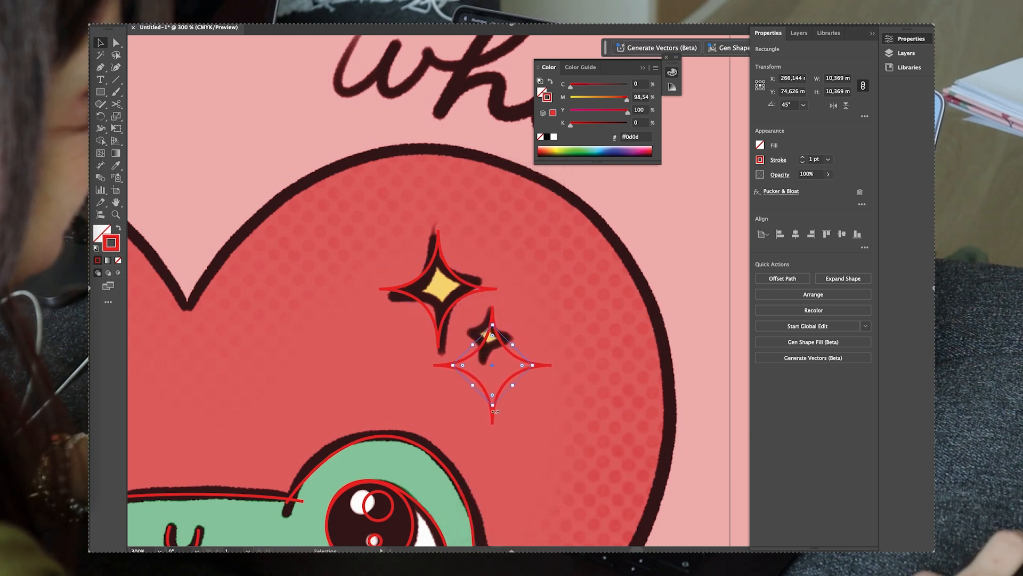
left_click_drag(494, 407, 503, 364)
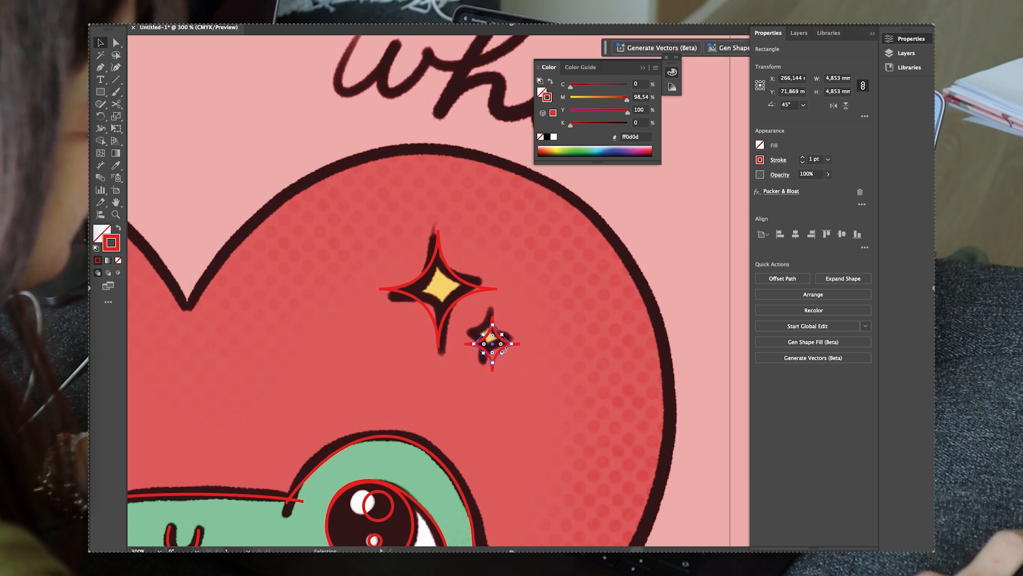
scroll(489, 337, "up", 6)
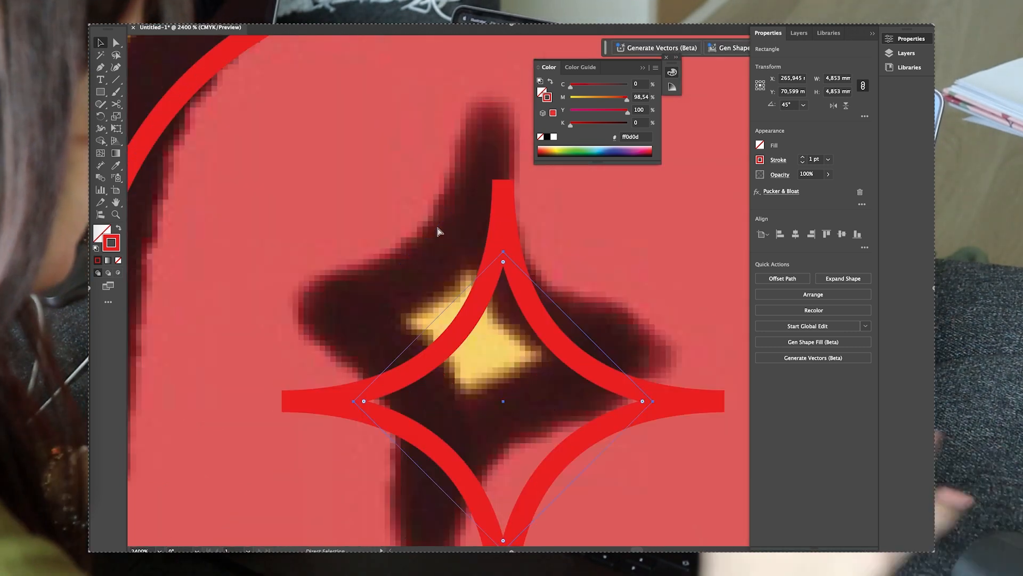
scroll(416, 250, "down", 3)
left_click(484, 289)
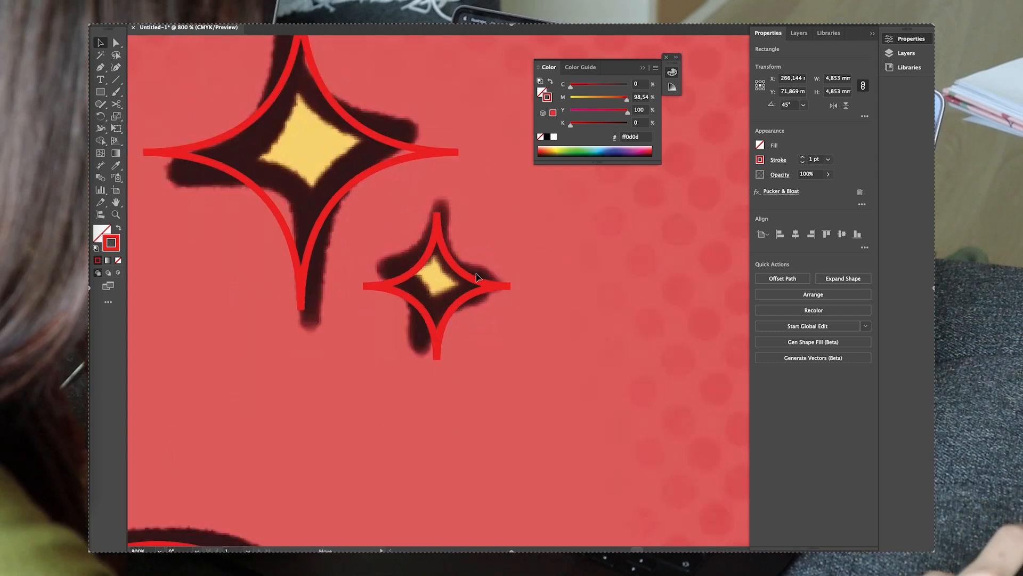
left_click_drag(472, 268, 472, 268)
Move the solid red heart shape from beside the artboard onto the drawn heart on the card.
scroll(428, 270, "down", 6)
scroll(426, 271, "up", 2)
scroll(502, 346, "down", 2)
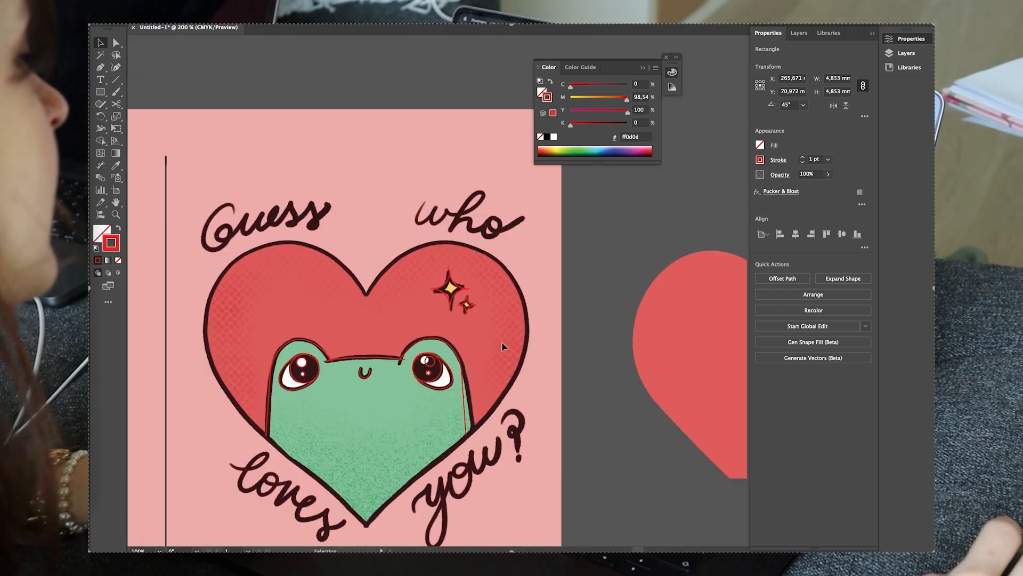
scroll(503, 347, "up", 1)
scroll(582, 370, "down", 2)
left_click_drag(634, 416, 551, 347)
left_click_drag(647, 285, 372, 289)
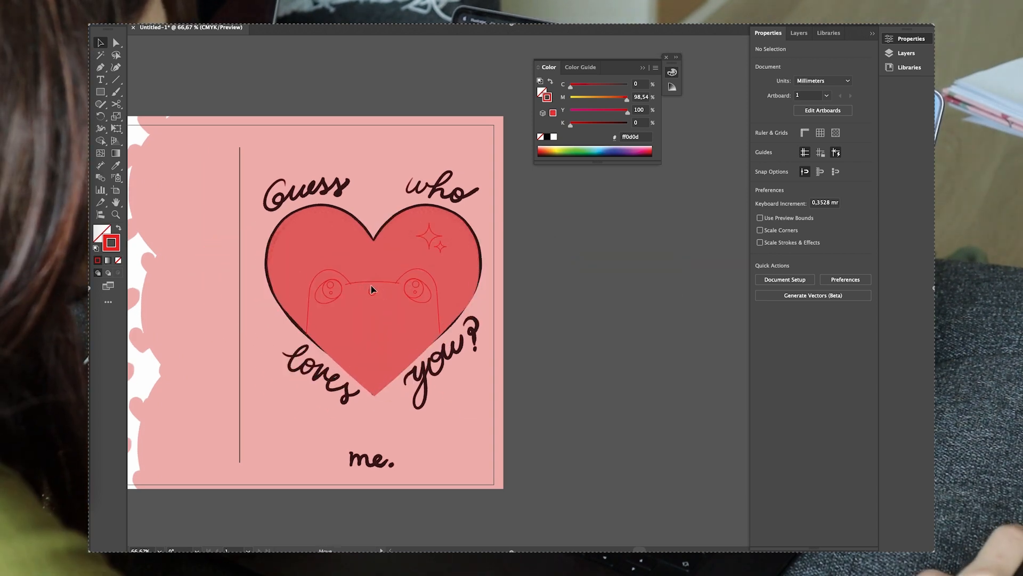
Draw a closed Pen tool shape following the wavy edge beside the heart pattern and enclosing the card's pink area.
left_click(369, 282)
scroll(369, 282, "left", 5)
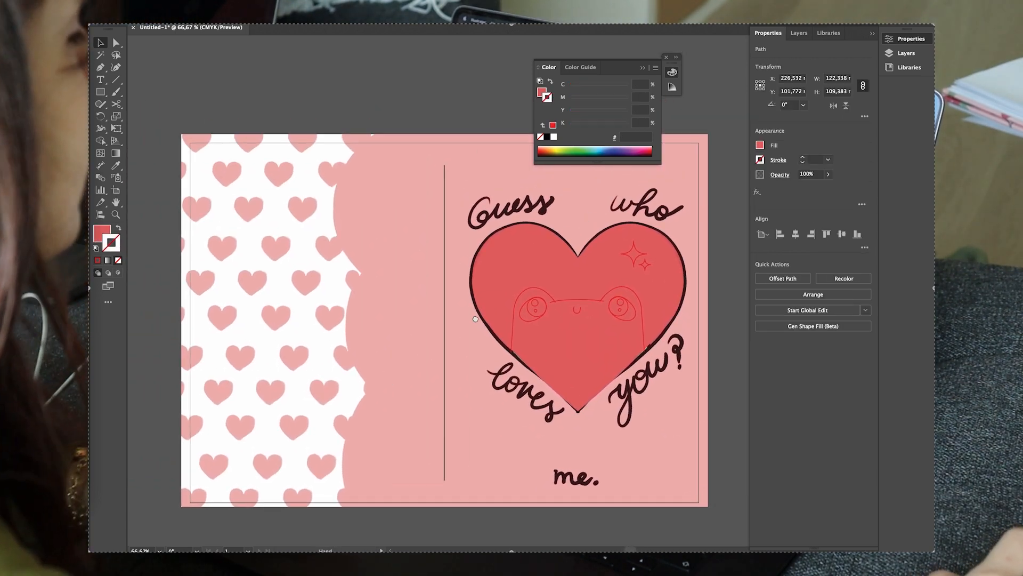
left_click(100, 68)
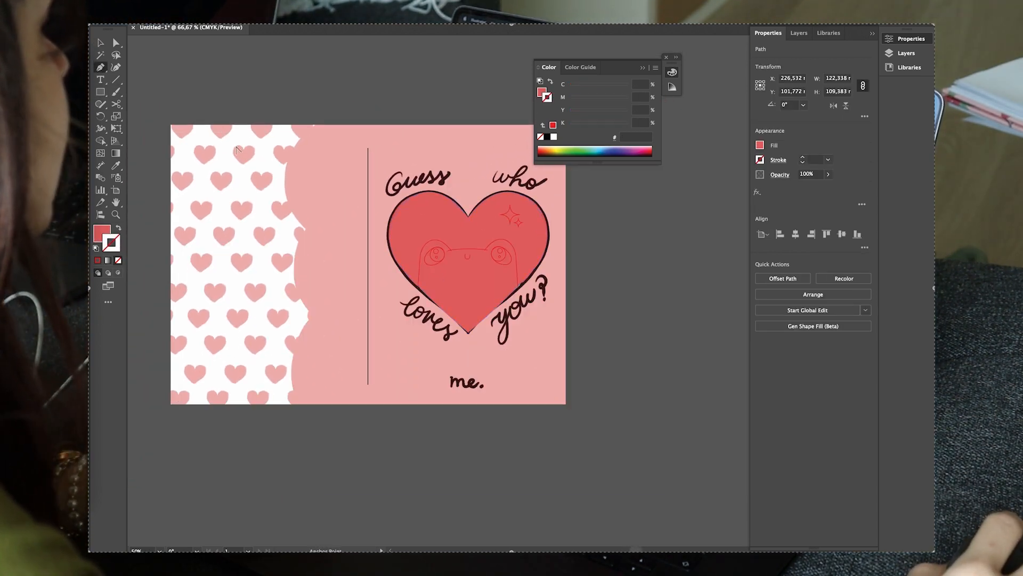
scroll(304, 143, "down", 1)
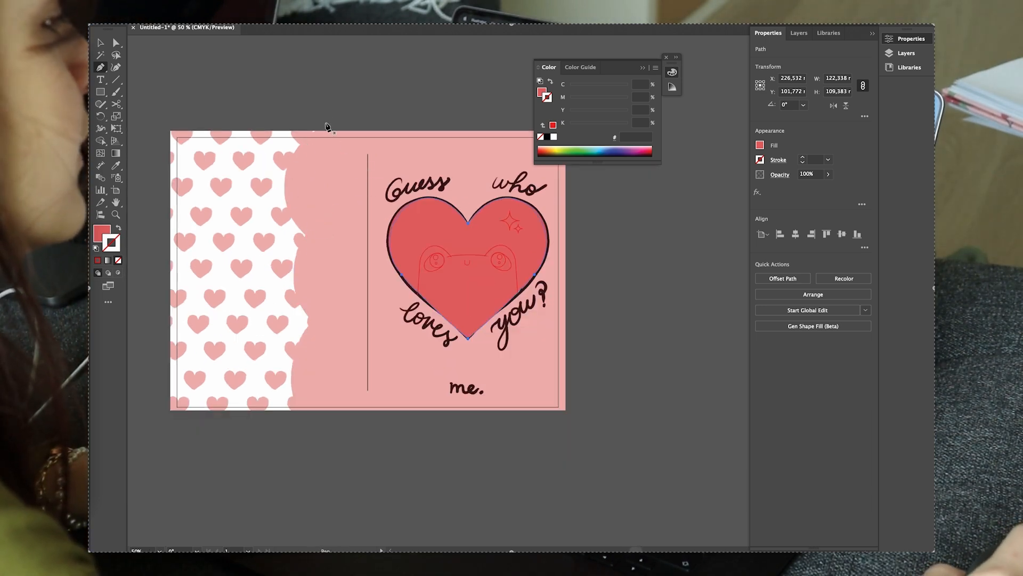
left_click(297, 228)
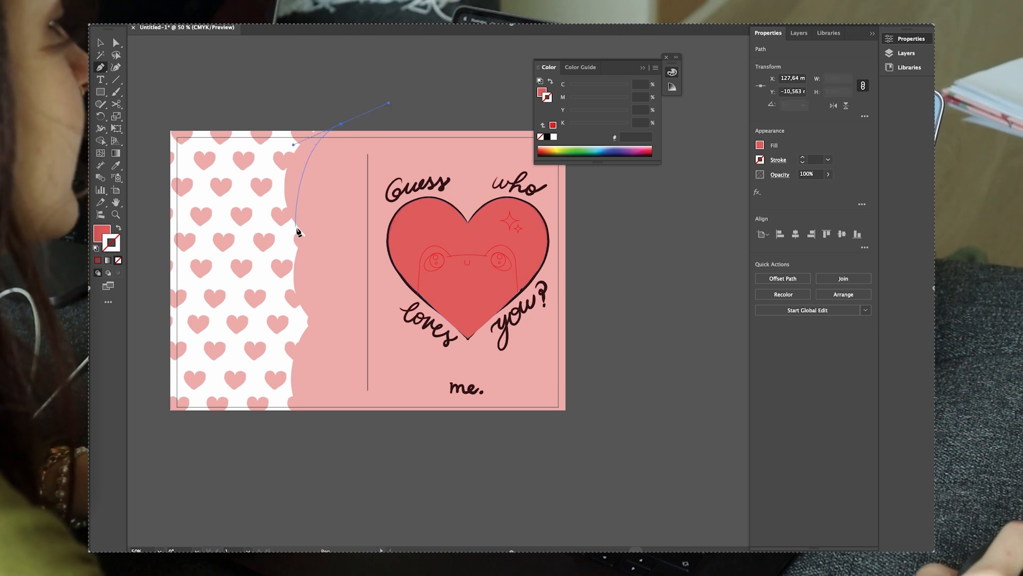
left_click_drag(340, 292, 329, 363)
left_click_drag(306, 446, 313, 454)
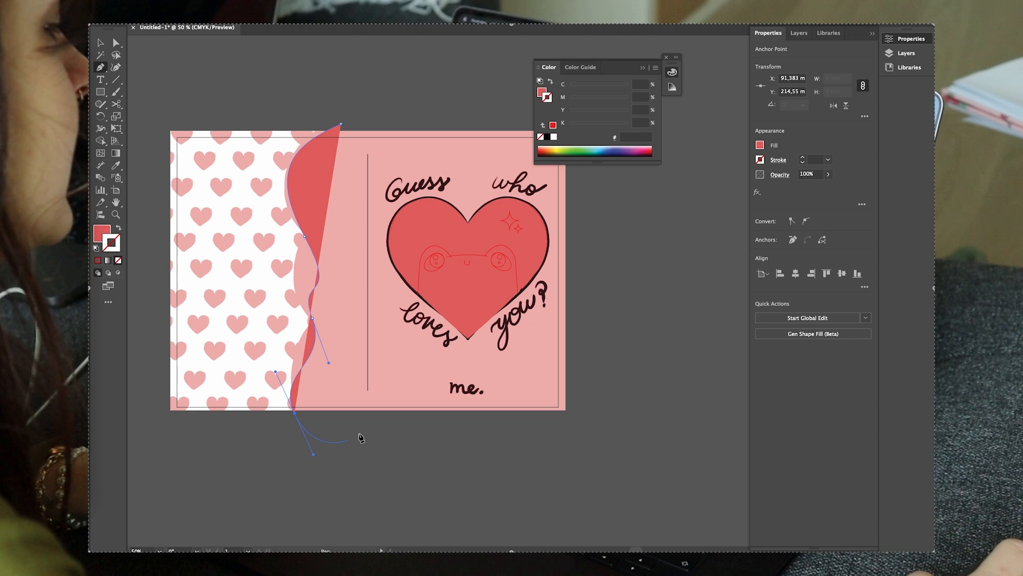
left_click(574, 420)
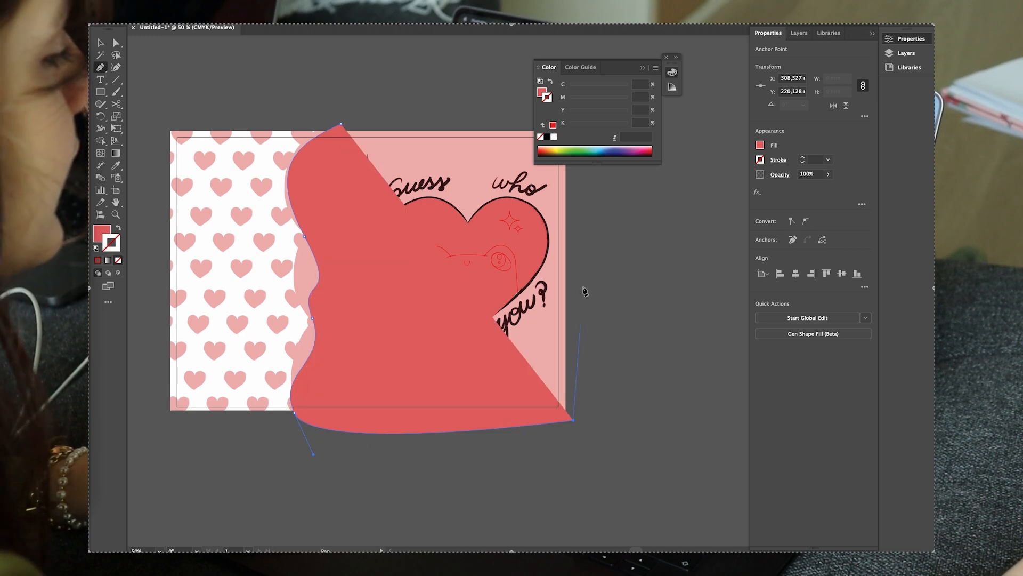
left_click(580, 210)
left_click(343, 220)
Swap the new shape's fill and stroke, and adjust its upper anchors and handles to match the top scallop.
key("v")
key("super+equal")
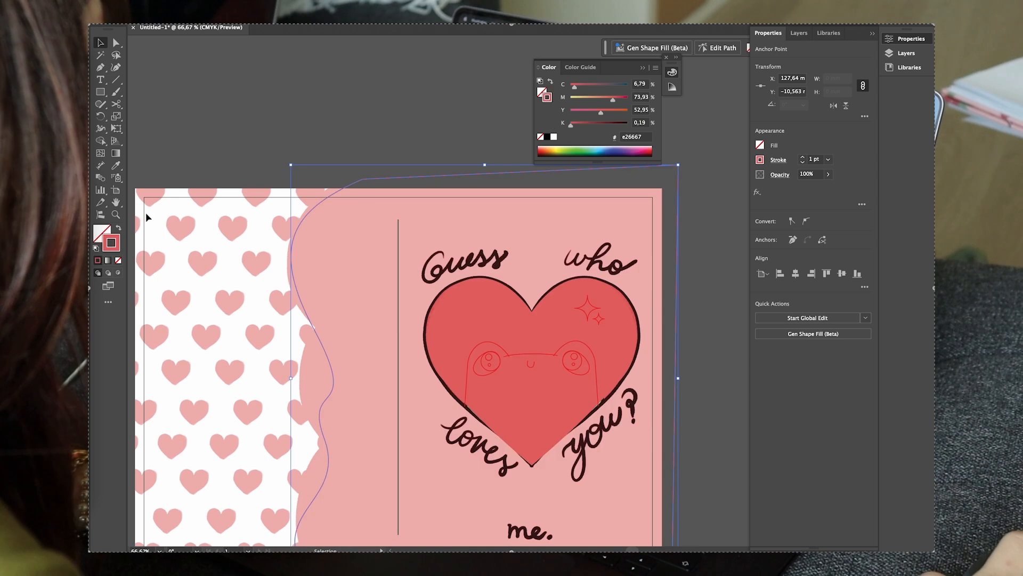
key("shift+x")
key("a")
left_click_drag(361, 178, 350, 179)
left_click_drag(317, 335, 320, 333)
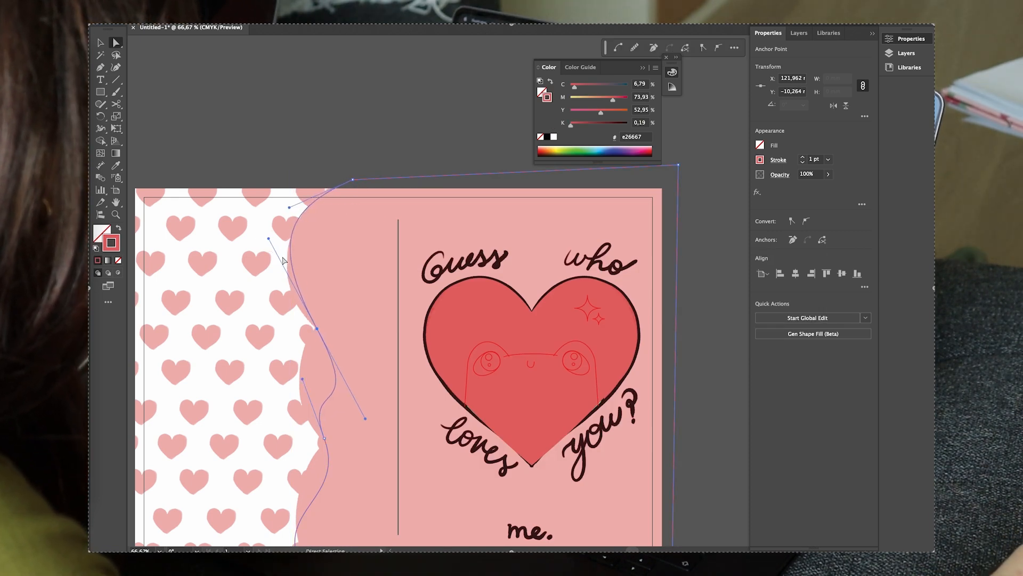
left_click_drag(268, 240, 256, 273)
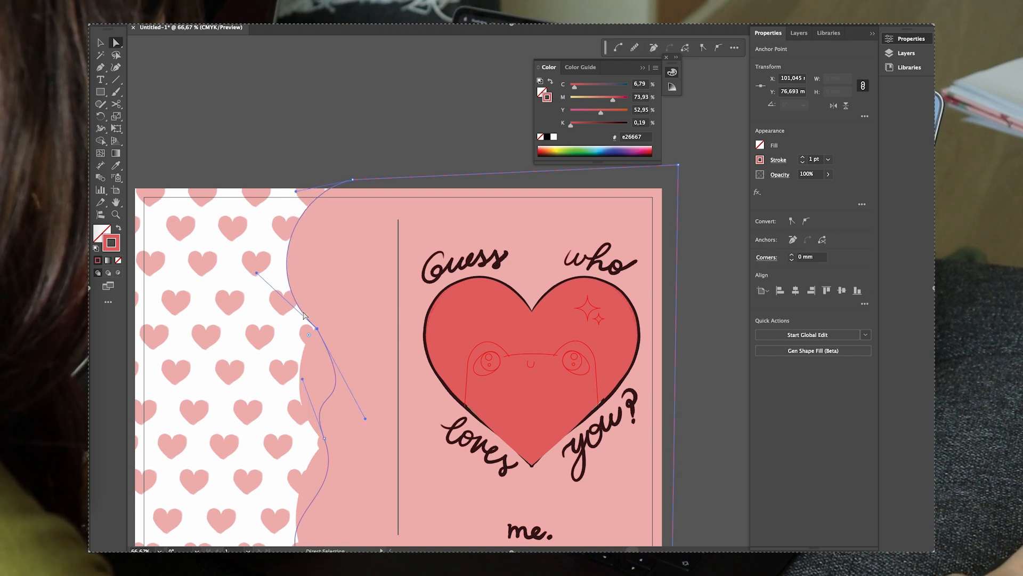
Reshape the middle section of the outline with its anchor handles so it follows the second scallop.
scroll(306, 261, "down", 2)
scroll(311, 271, "up", 1)
left_click(332, 241)
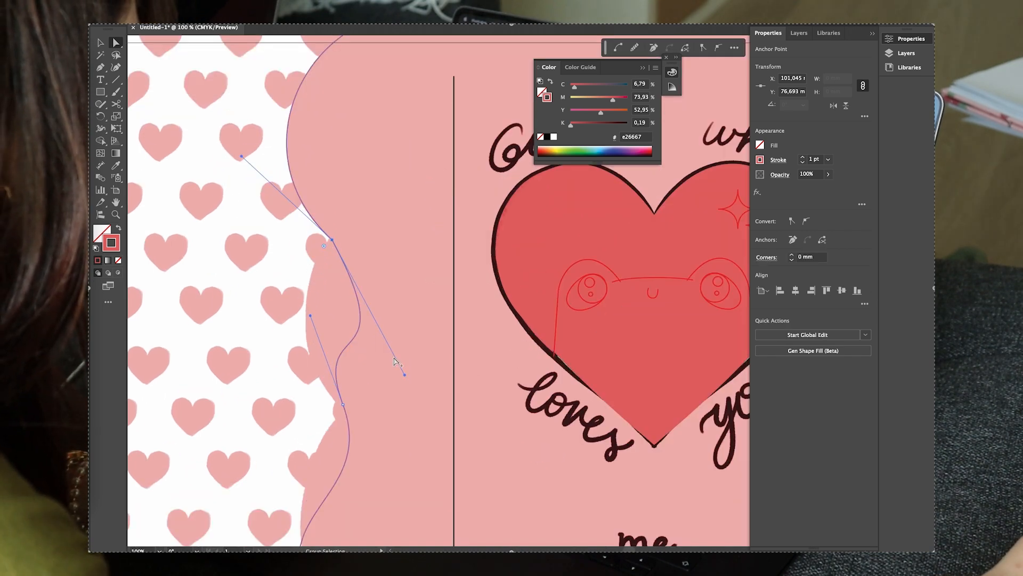
left_click_drag(405, 376, 317, 356)
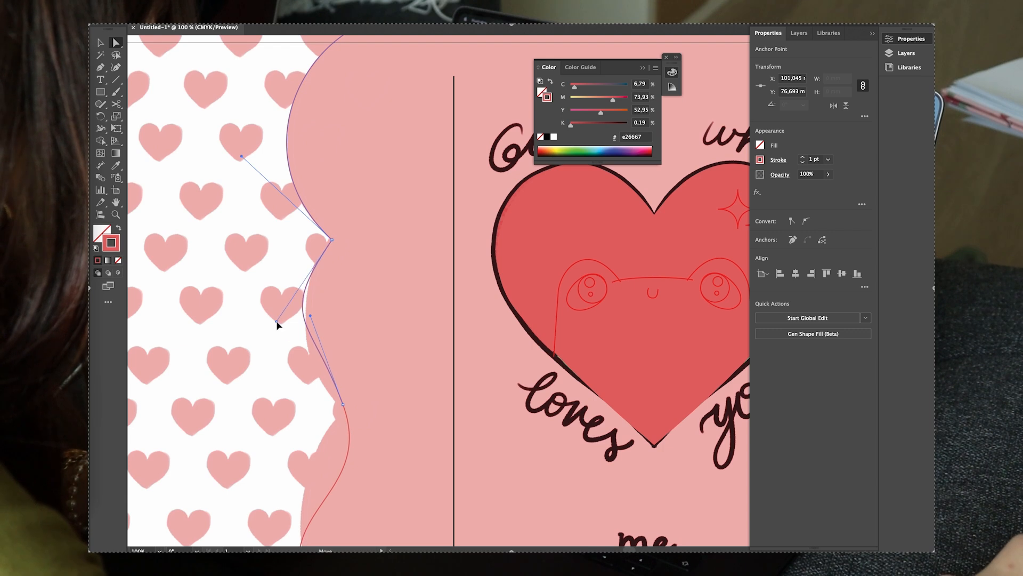
left_click_drag(343, 405, 342, 410)
left_click_drag(309, 321, 302, 343)
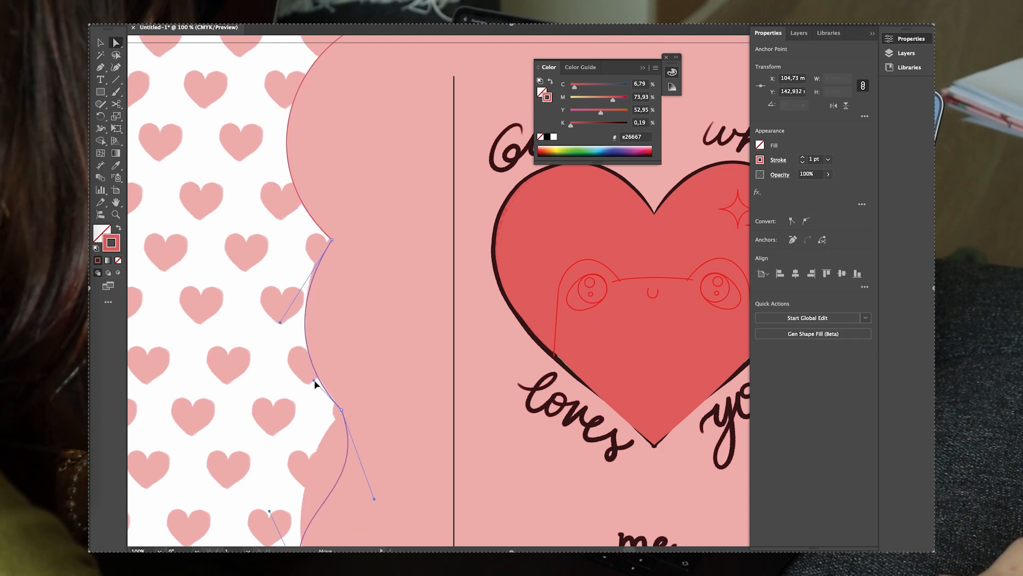
left_click_drag(315, 384, 318, 381)
Bend the lowest section of the outline and move its end anchor so it follows the bottom scallop.
scroll(331, 330, "down", 5)
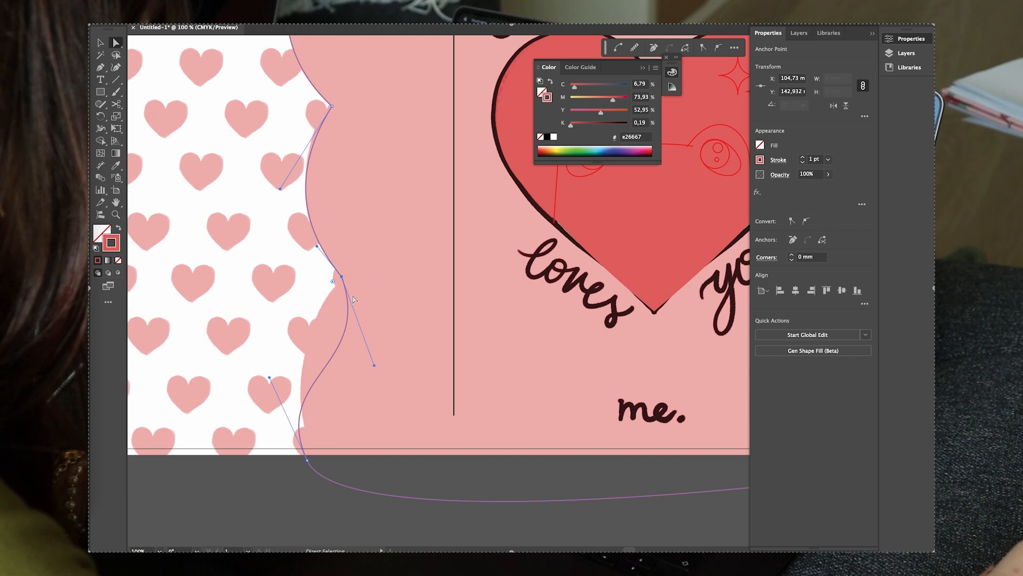
left_click_drag(374, 367, 334, 356)
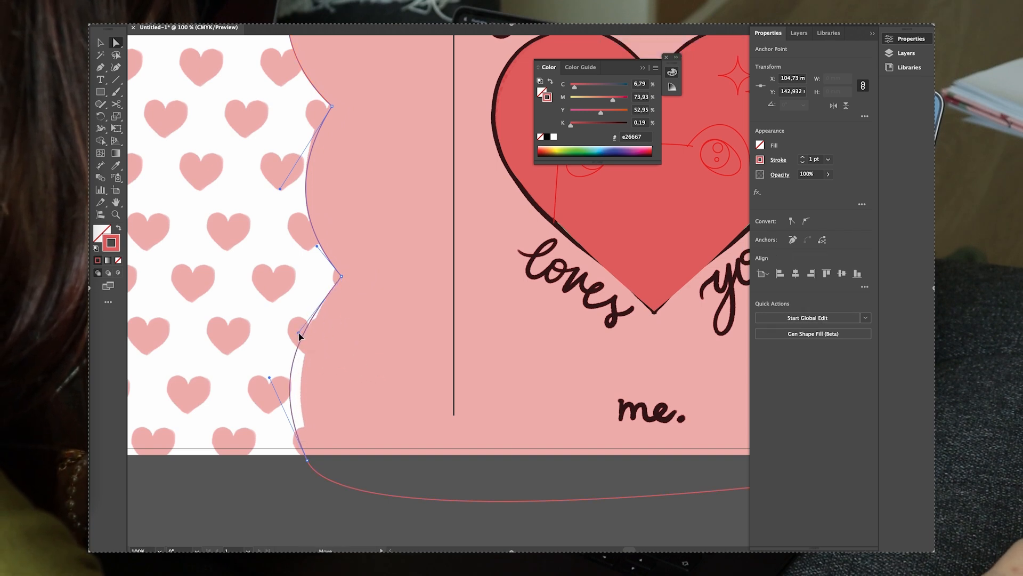
left_click(307, 460)
key("v")
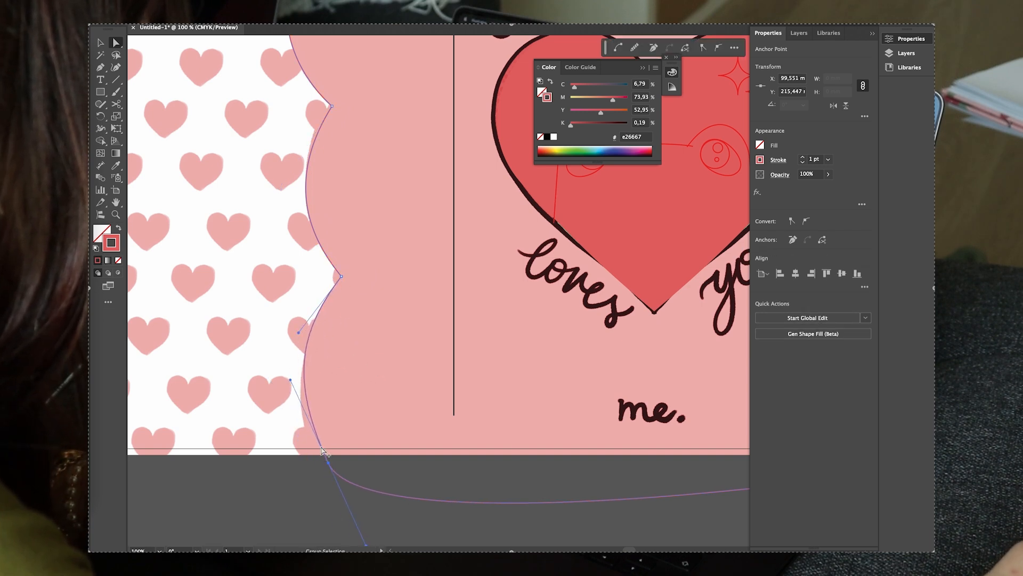
Fill the scalloped shape with the light pink sampled from the card and send it to the back.
scroll(319, 450, "down", 2)
key("i")
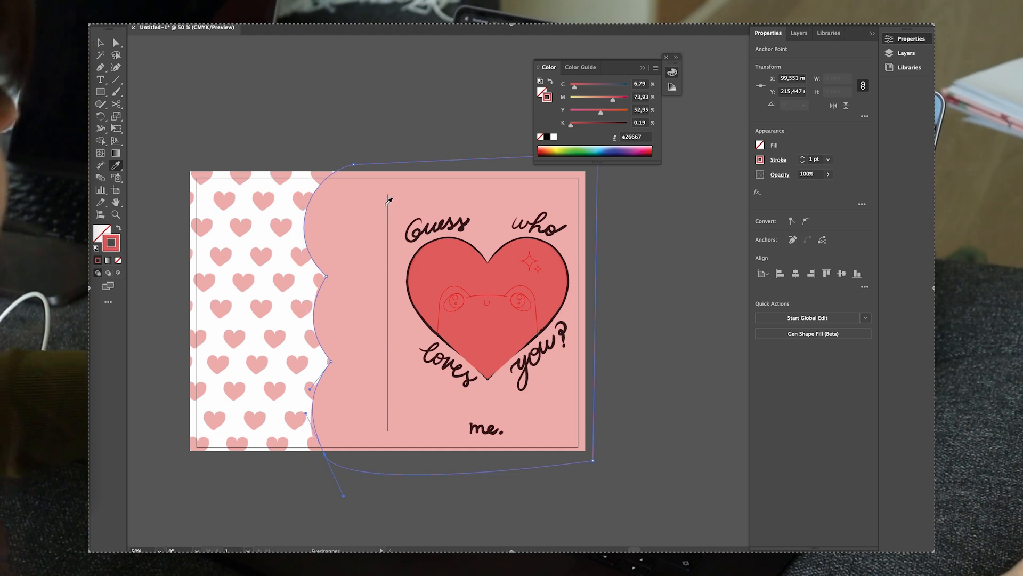
left_click(383, 203)
key("v")
right_click(394, 159)
mouse_move(486, 499)
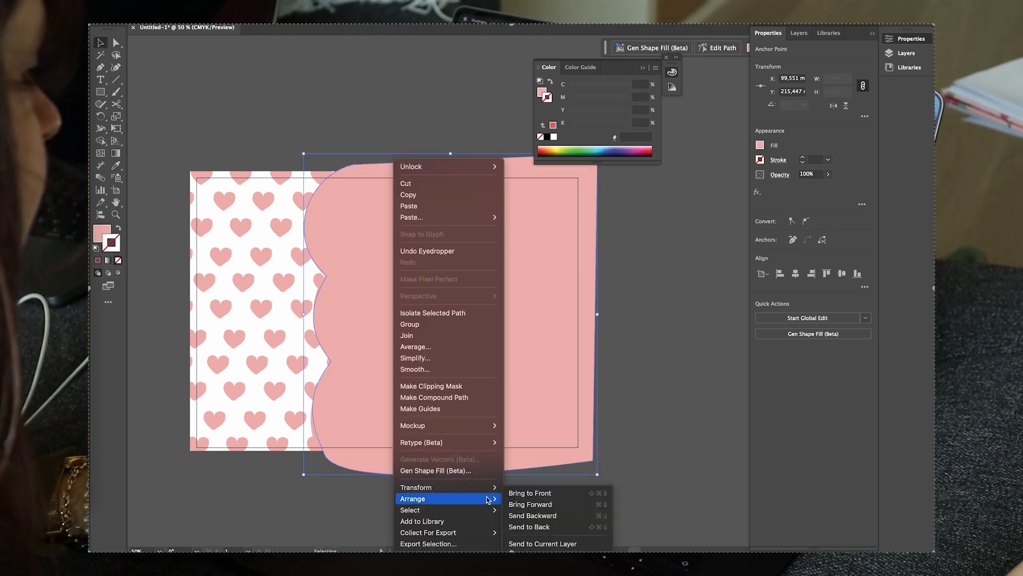
left_click(533, 526)
left_click(644, 317)
scroll(486, 322, "up", 1)
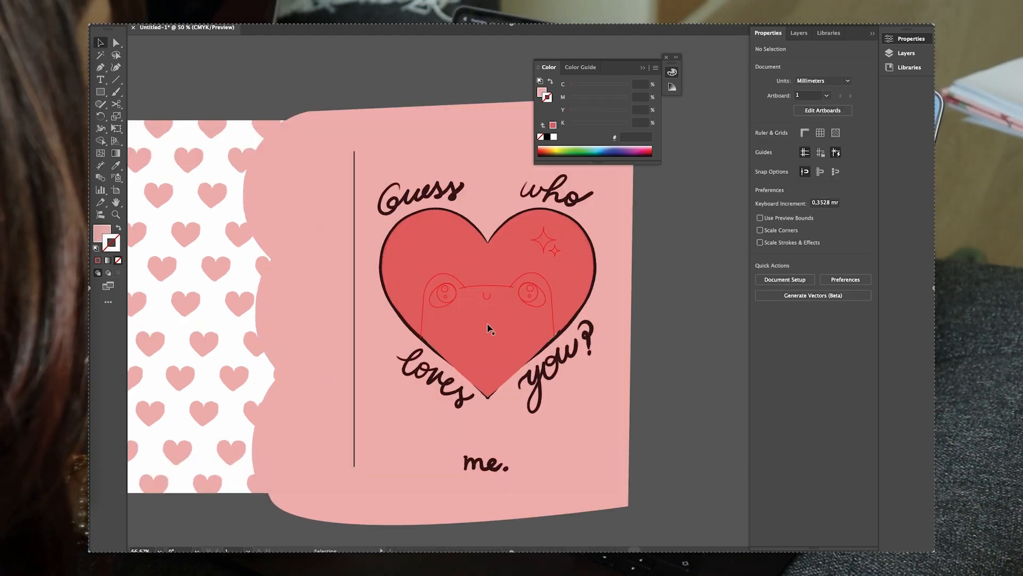
Duplicate the red heart, scale the copy to about 15.6 × 14 mm and place it over a second-row pattern heart.
scroll(480, 316, "down", 1)
scroll(241, 228, "up", 1)
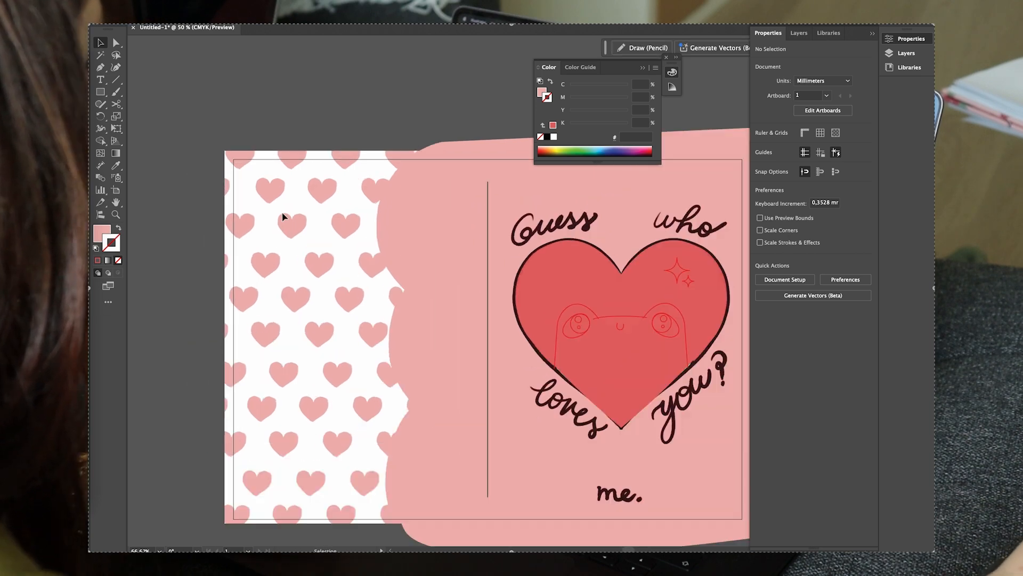
left_click_drag(610, 287, 326, 389)
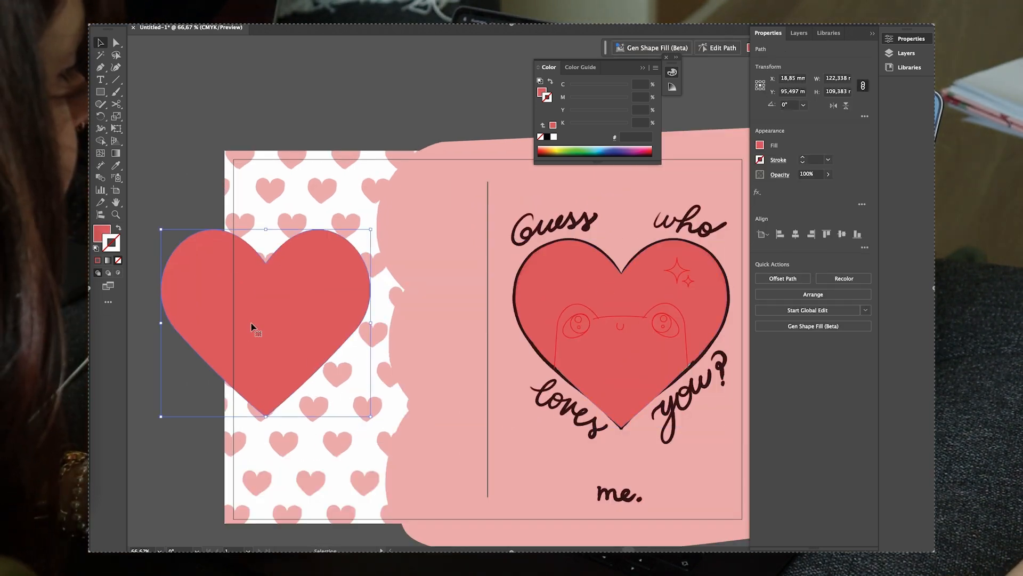
left_click_drag(375, 421, 278, 223)
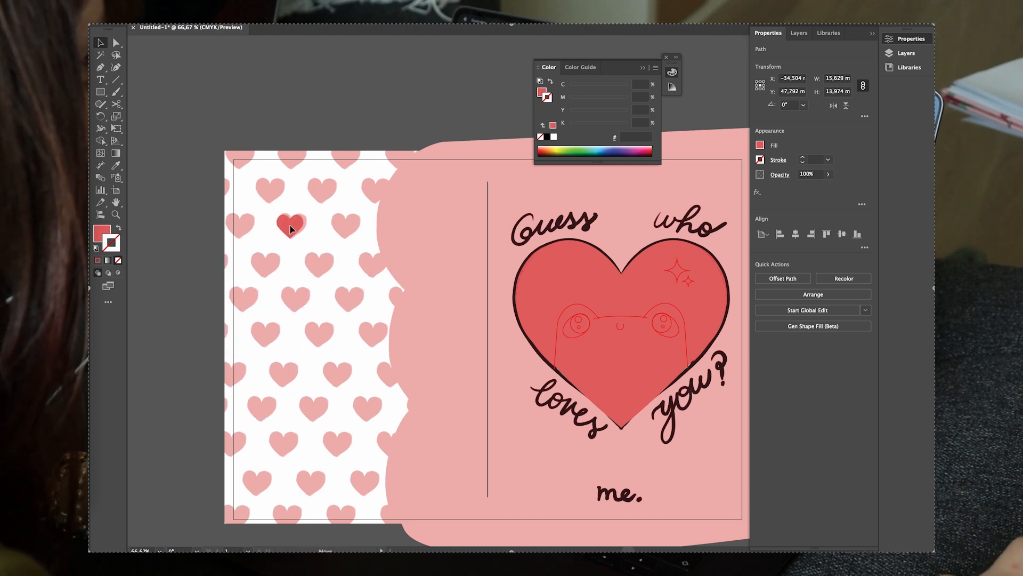
Recolor the small heart with the light pink sampled from the scalloped area.
scroll(291, 229, "up", 3)
key("i")
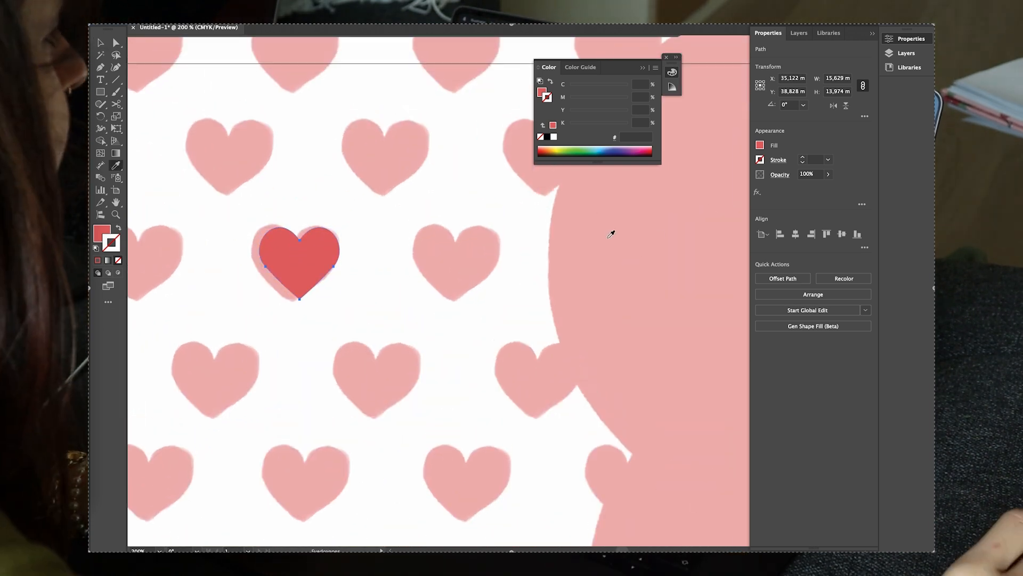
left_click(611, 234)
scroll(502, 285, "down", 2)
key("v")
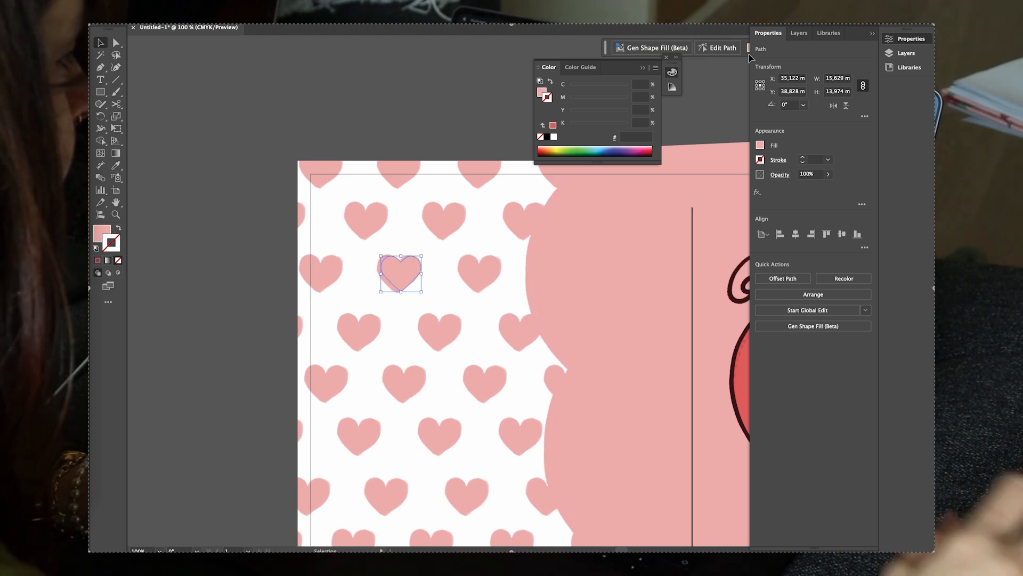
Unlock the linked artwork image in the layer list and select it on the card.
left_click(906, 52)
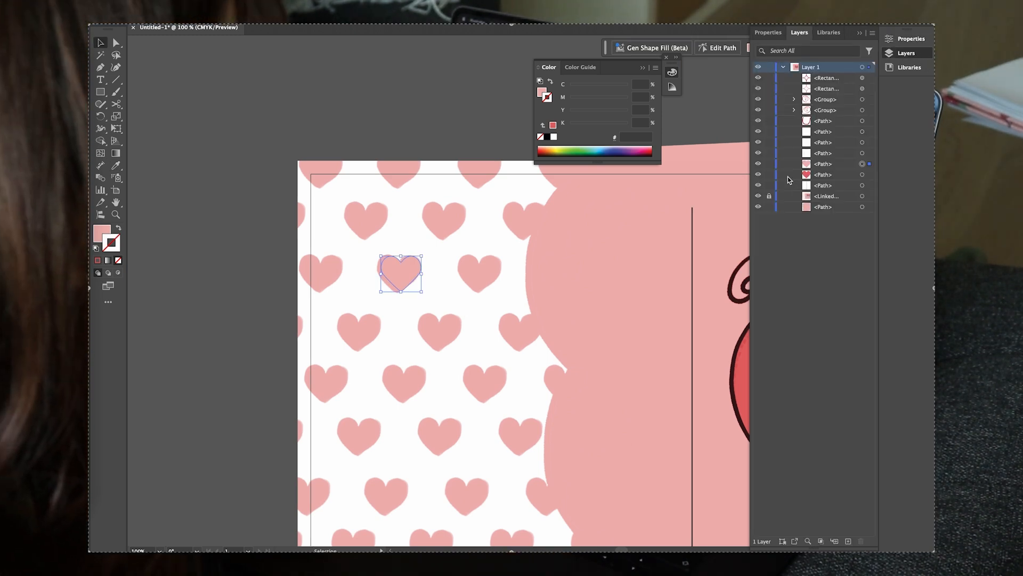
left_click(830, 197)
left_click(862, 196)
left_click(911, 40)
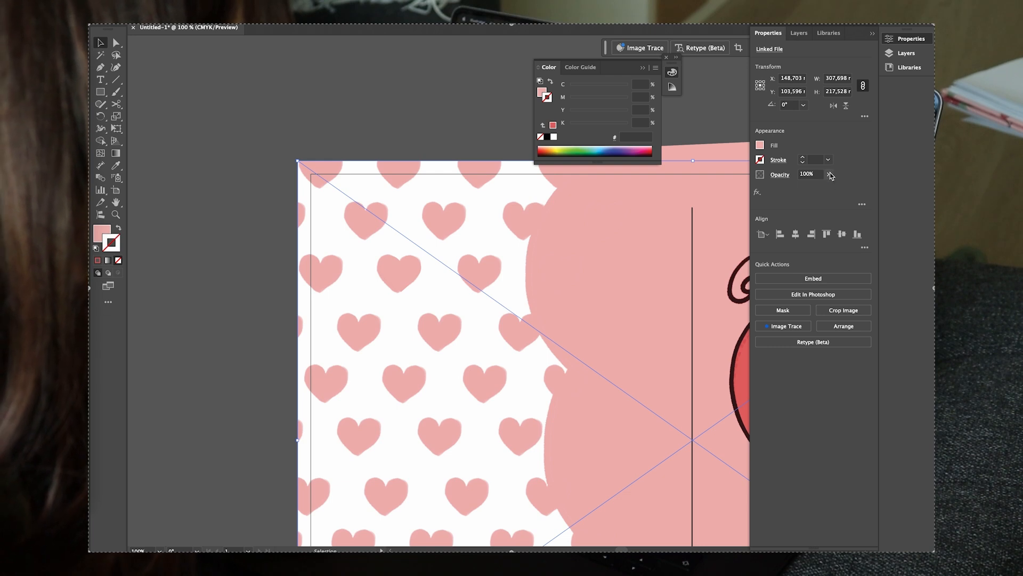
left_click_drag(368, 360, 216, 333)
scroll(384, 273, "down", 3)
scroll(394, 264, "up", 1)
scroll(386, 217, "up", 1)
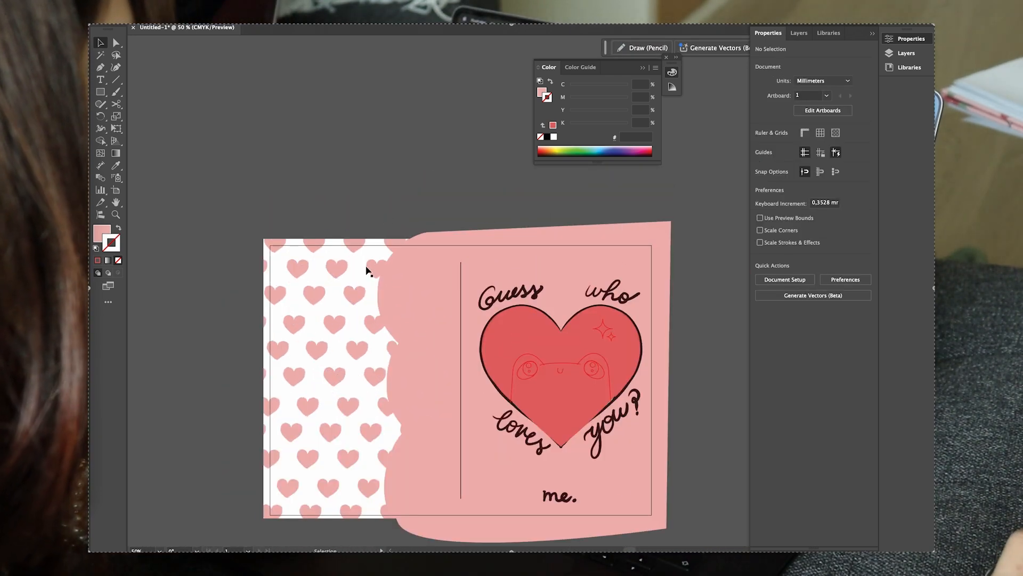
Reduce the linked artwork image's opacity to 20%.
left_click(906, 53)
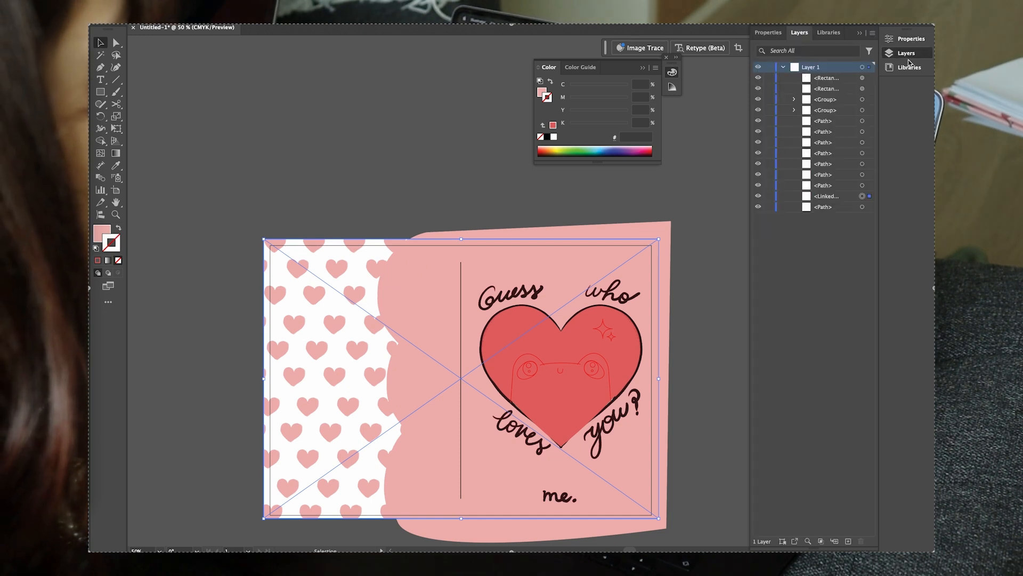
left_click(829, 199)
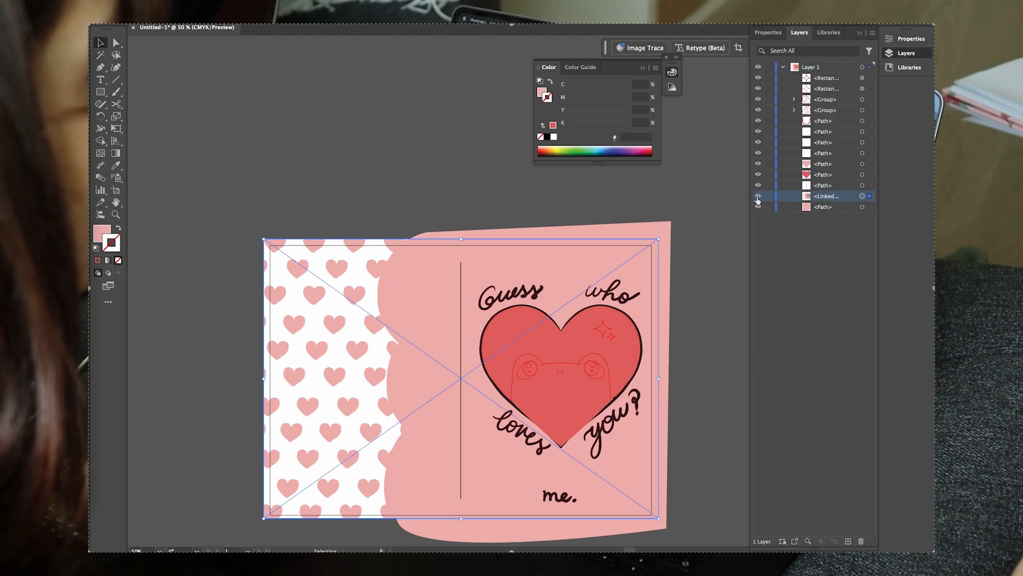
left_click(905, 40)
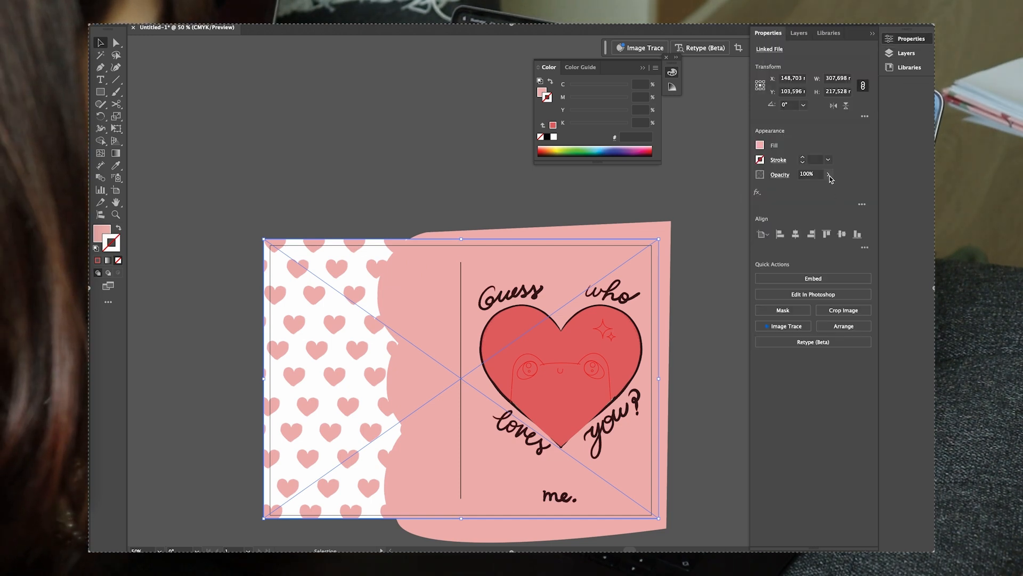
left_click_drag(815, 190, 798, 193)
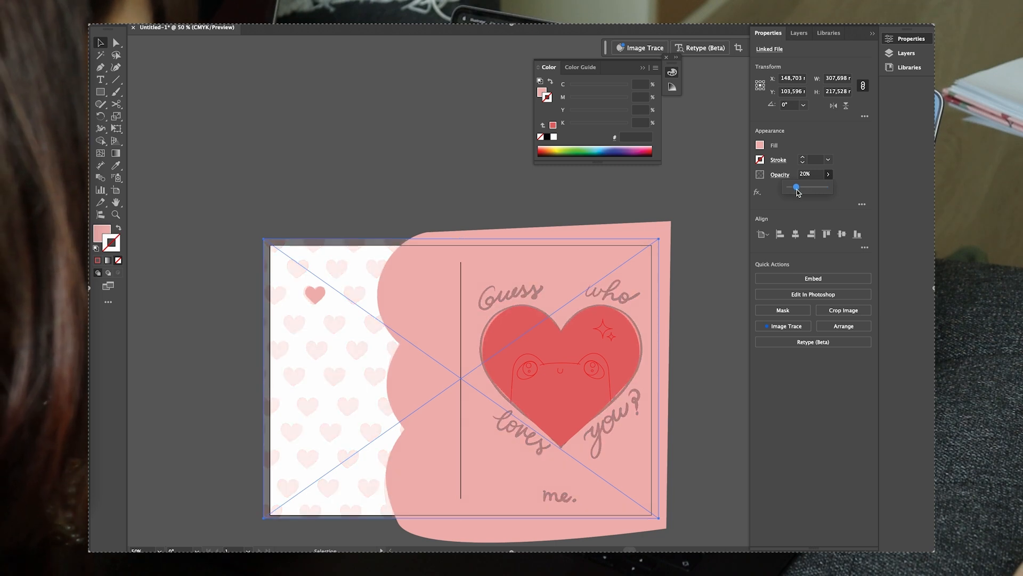
left_click(685, 198)
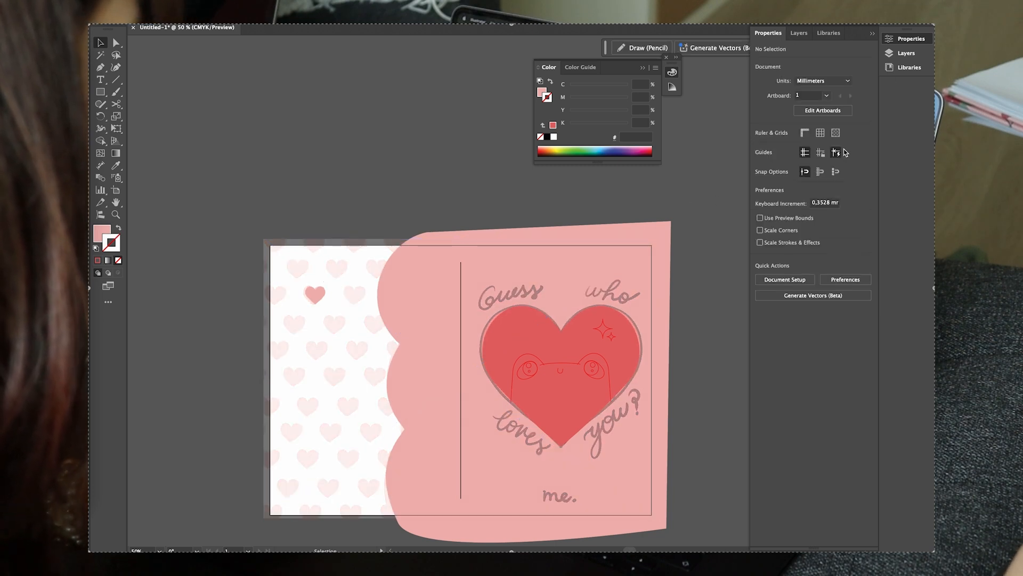
Lock the faded linked artwork image again in the layer list.
left_click(906, 53)
left_click(358, 276)
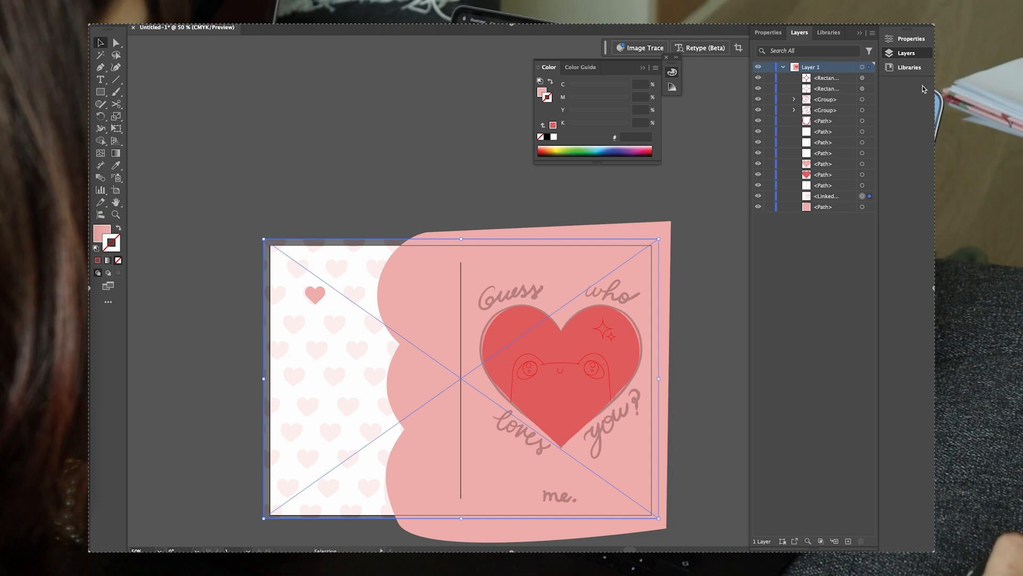
left_click(768, 196)
Place a copy of the small pink heart outside the artboard's upper-left corner and select the heart on the pattern.
scroll(162, 309, "up", 2)
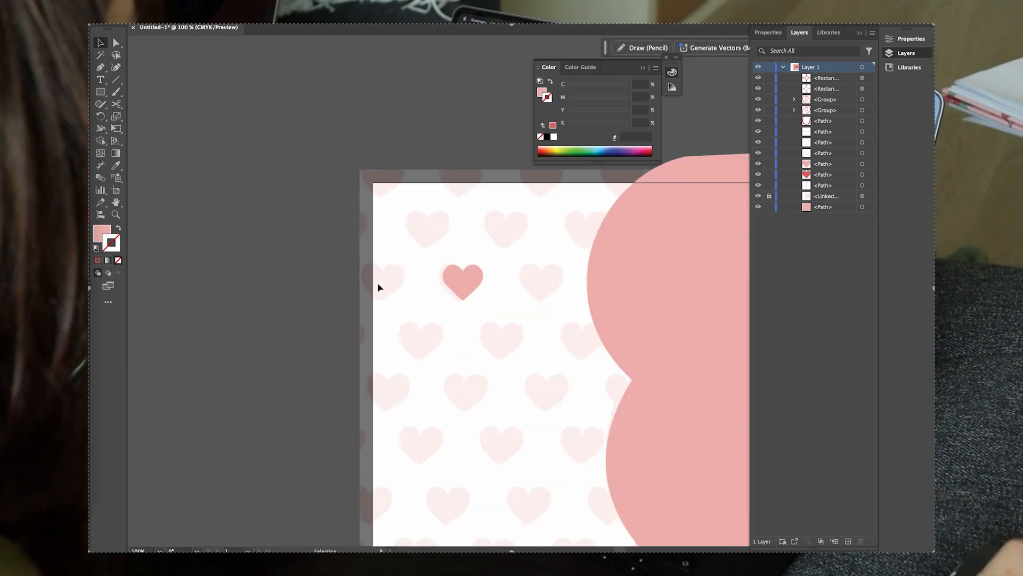
scroll(459, 277, "up", 1)
left_click_drag(490, 290, 324, 327)
scroll(316, 336, "down", 1)
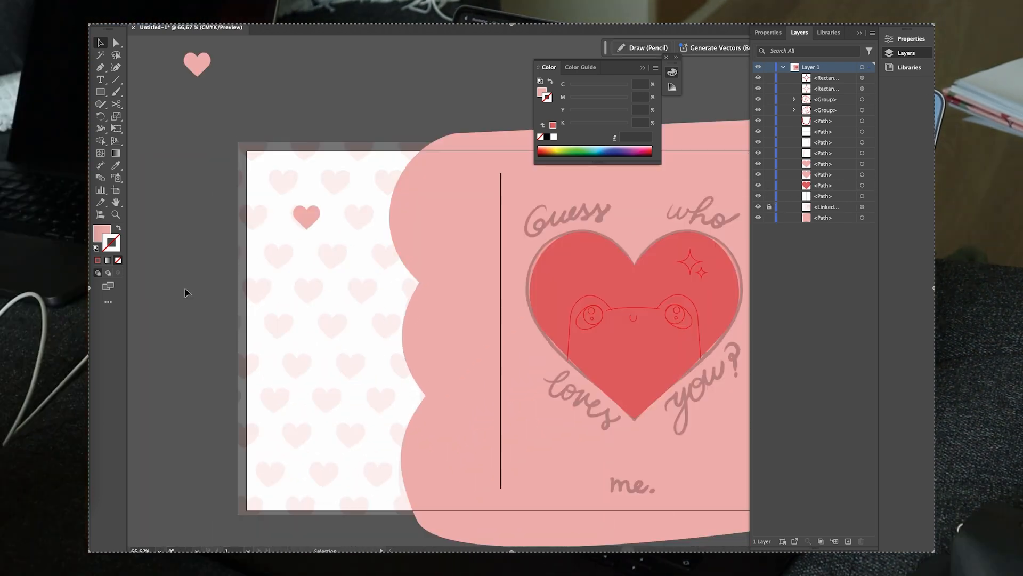
left_click(313, 223)
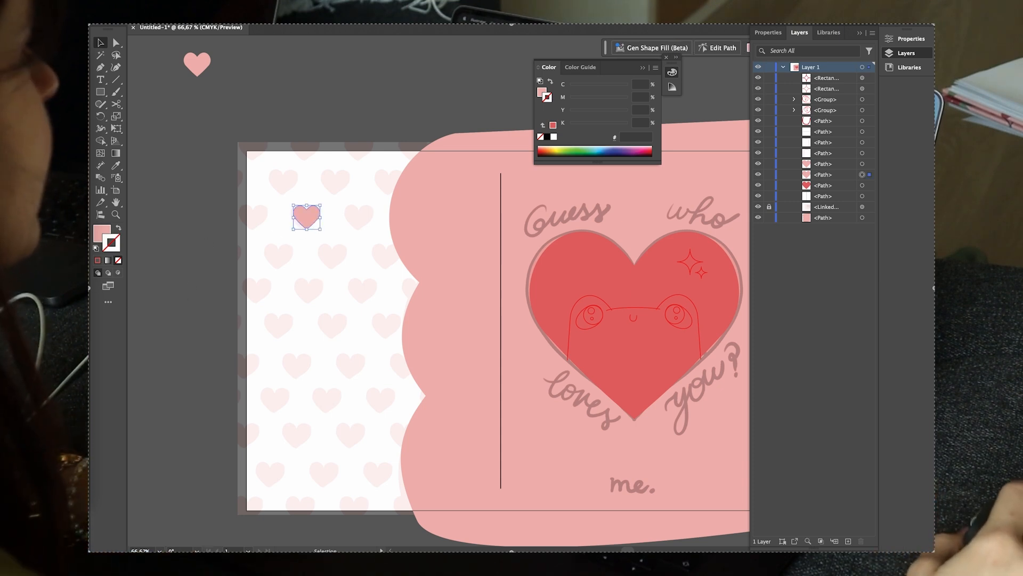
Turn the small pink heart into a grid repeat, extend it downward with adjusted spacing, and move it over the artboard's upper-left corner.
left_click(173, 2)
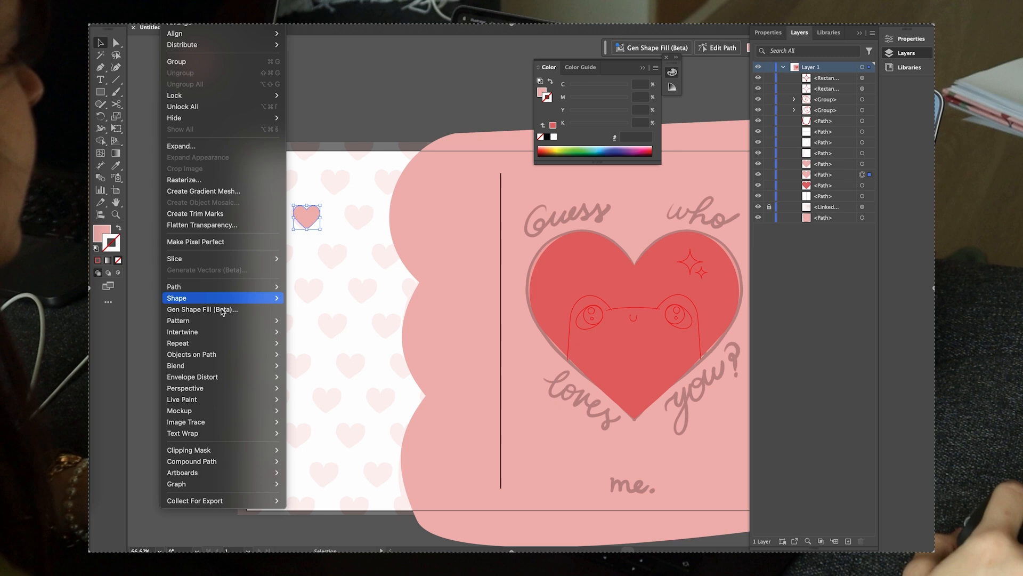
mouse_move(233, 346)
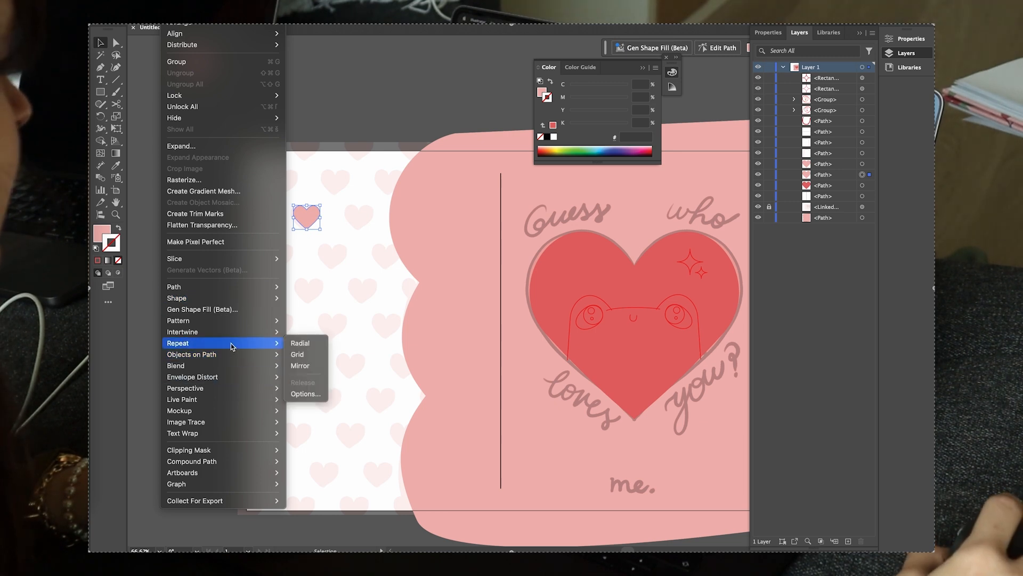
left_click(299, 354)
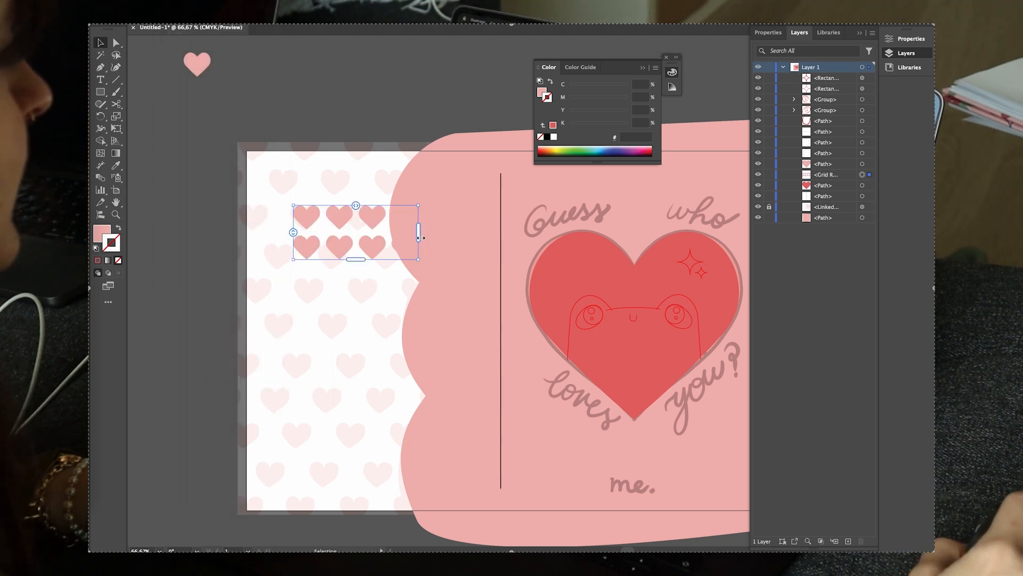
left_click_drag(363, 265, 363, 480)
left_click_drag(292, 346, 299, 355)
left_click_drag(359, 210, 315, 153)
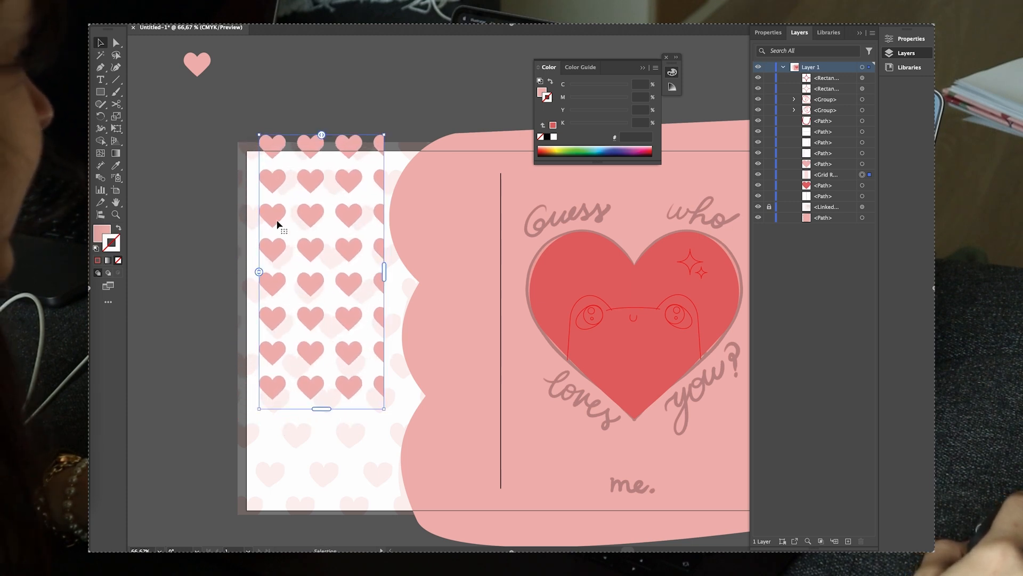
Widen the heart grid beyond the scalloped edge, increase the spacing between hearts, and shift the grid over the artboard's left edge.
left_click_drag(260, 274, 265, 266)
left_click_drag(321, 138, 326, 137)
left_click_drag(384, 272, 494, 272)
left_click_drag(261, 275, 246, 278)
left_click_drag(354, 235, 326, 229)
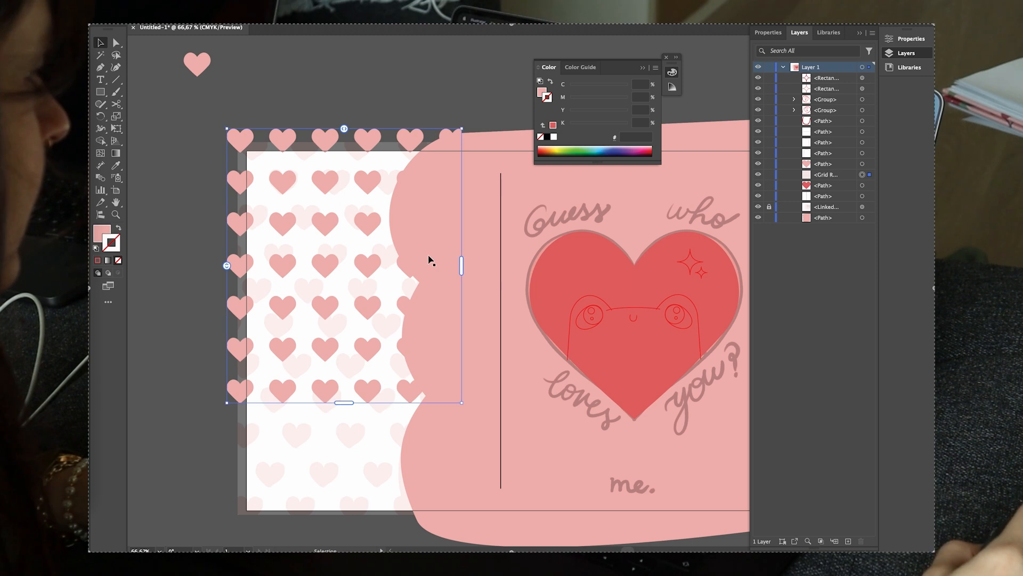
Tighten the heart grid's row and column spacing and extend the grid past the artboard's lower edge and under the pink background.
left_click_drag(344, 131, 336, 130)
left_click_drag(232, 263, 257, 281)
left_click_drag(341, 404, 343, 527)
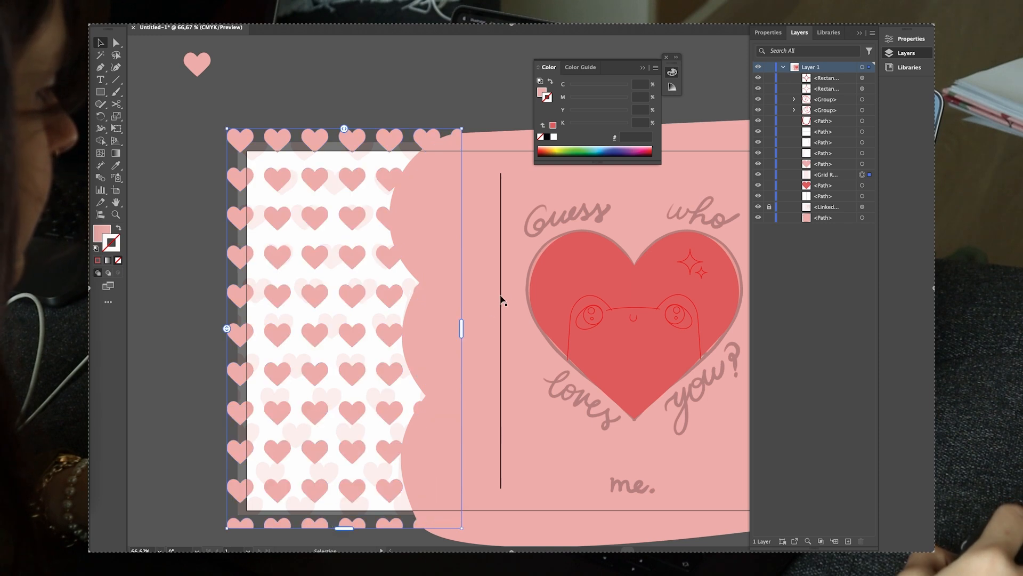
left_click_drag(466, 333, 490, 328)
Delete the black vertical fold line between the heart pattern and the frog heart.
key("super+minus")
key("super+minus")
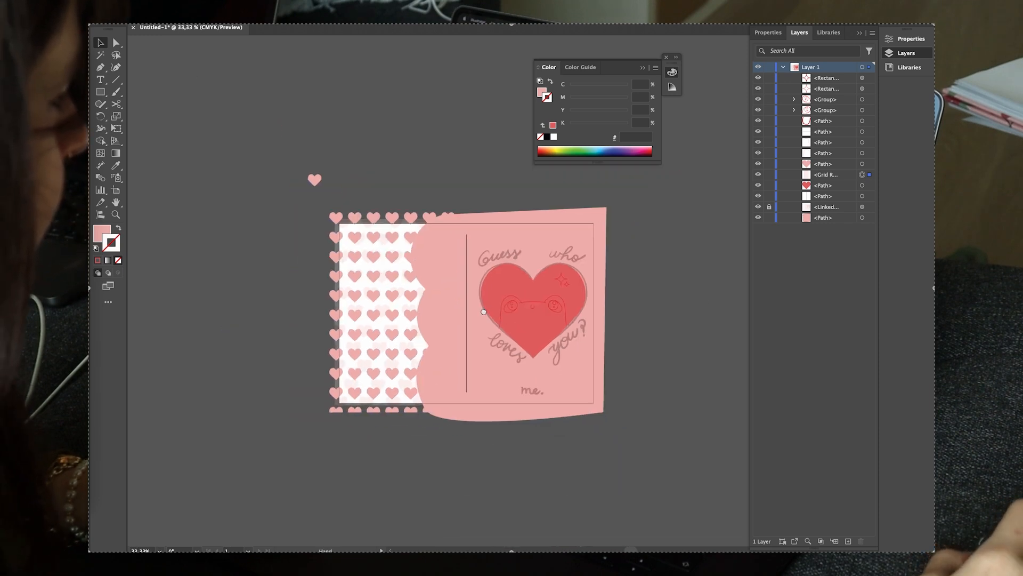
scroll(463, 395, "right", 1)
left_click(454, 426)
left_click(446, 367)
key("super+plus")
key("super+plus")
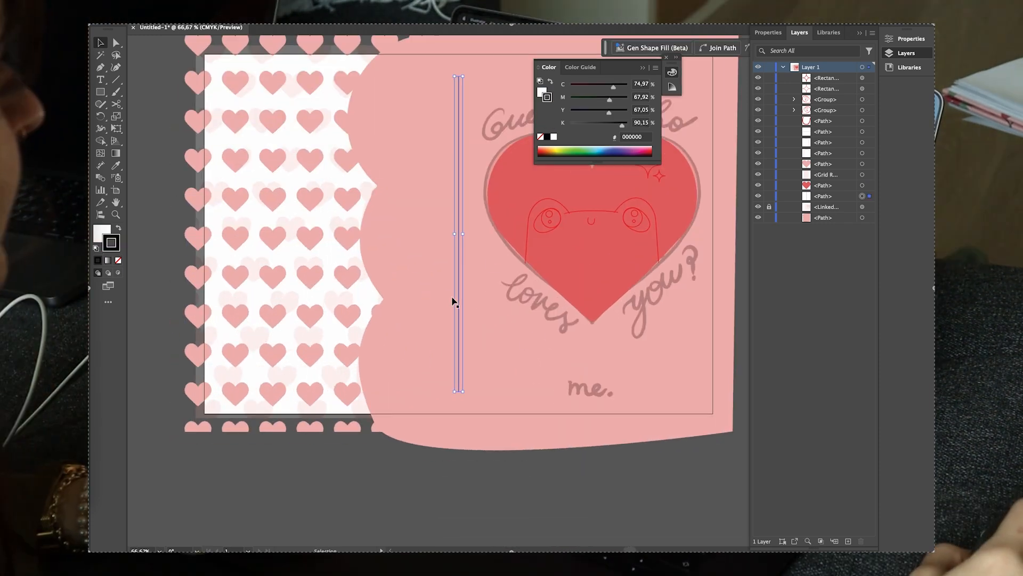
key("Delete")
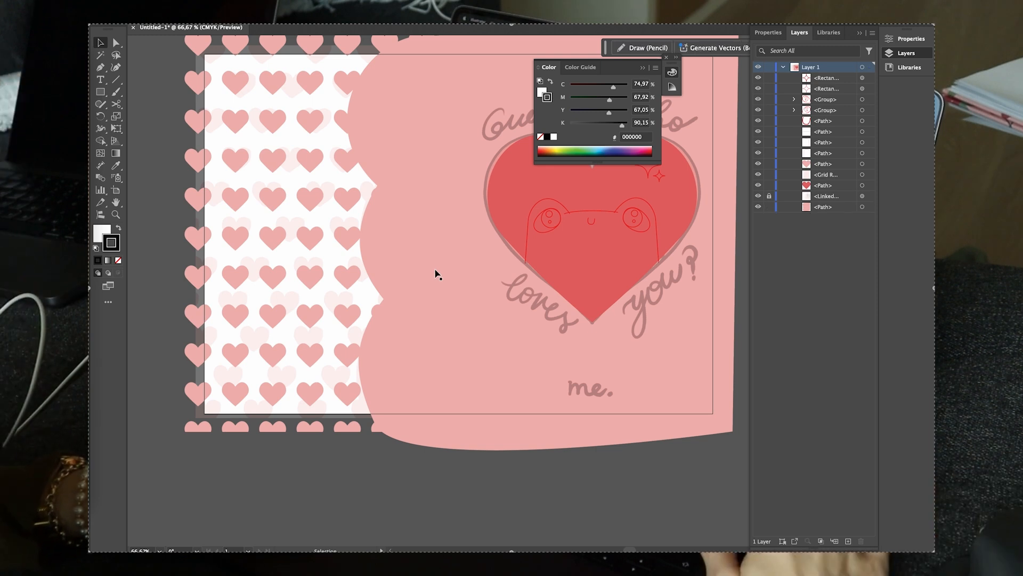
Hide and show the linked artwork image to check the traced shapes on their own.
key("super+minus")
key("super+minus")
left_click(758, 196)
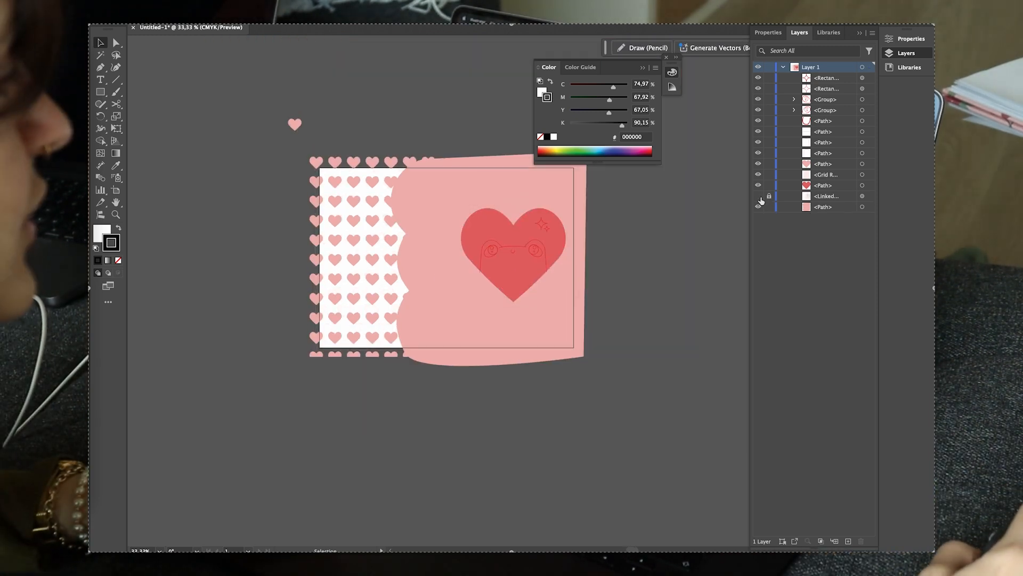
left_click(758, 196)
left_click(758, 196)
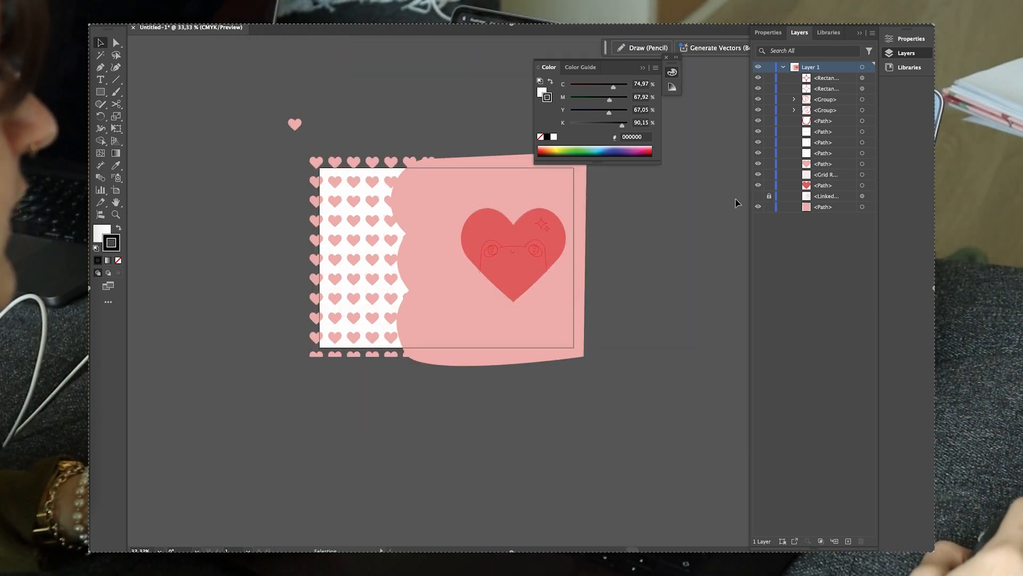
left_click(760, 196)
Unlock the linked artwork image, move it beside the artboard as a reference, and set its opacity to 100%.
left_click(768, 196)
mouse_move(462, 238)
left_mouse_down()
mouse_move(327, 288)
mouse_move(318, 271)
mouse_move(649, 250)
mouse_move(636, 270)
left_mouse_up()
left_click(911, 39)
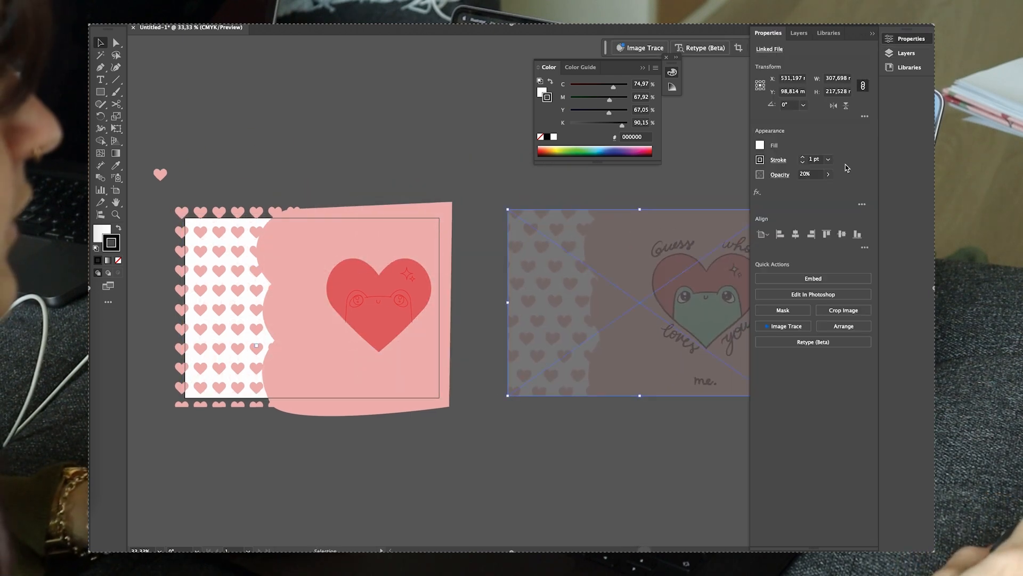
left_click(829, 174)
left_click_drag(794, 186, 826, 186)
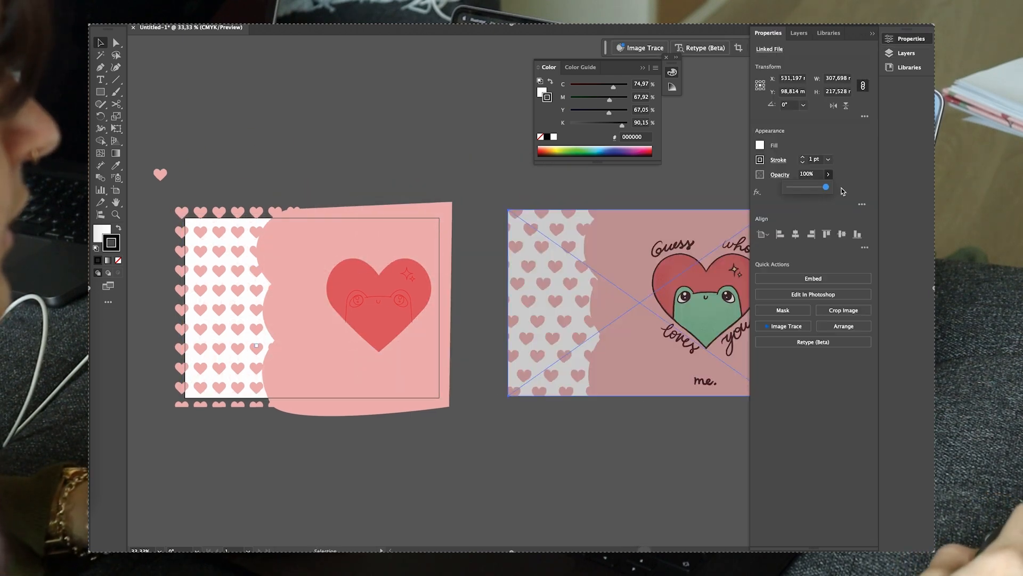
left_click(605, 197)
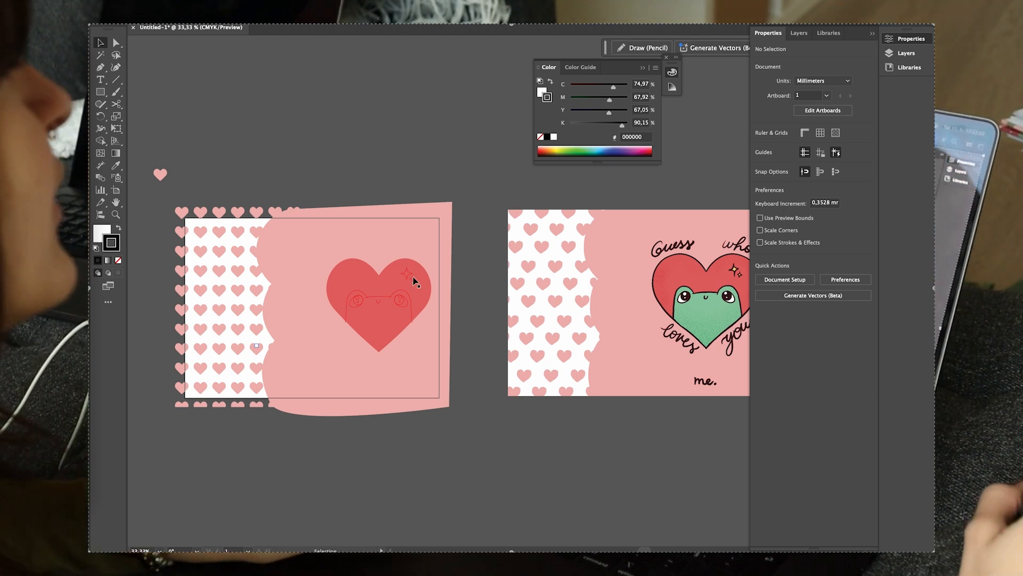
Compare the traced card with the reference artwork and examine the frog's outline on the red heart.
scroll(542, 259, "right", 5)
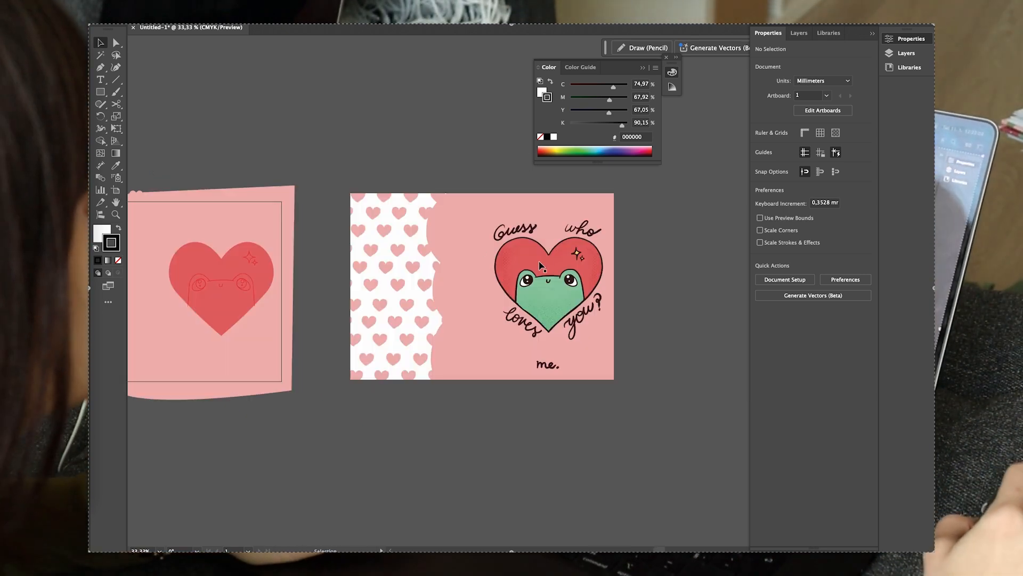
scroll(471, 255, "left", 5)
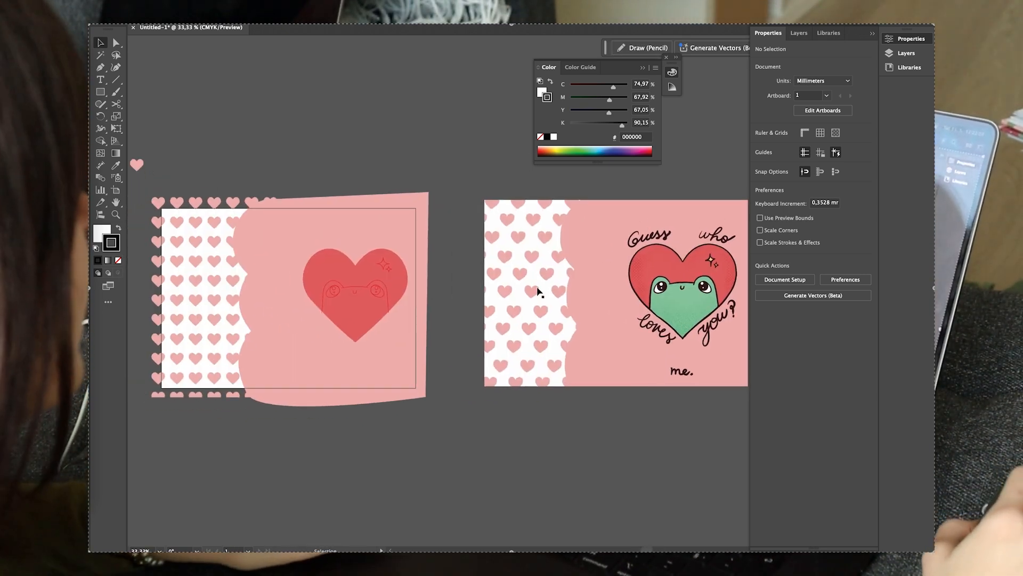
scroll(343, 290, "up", 4)
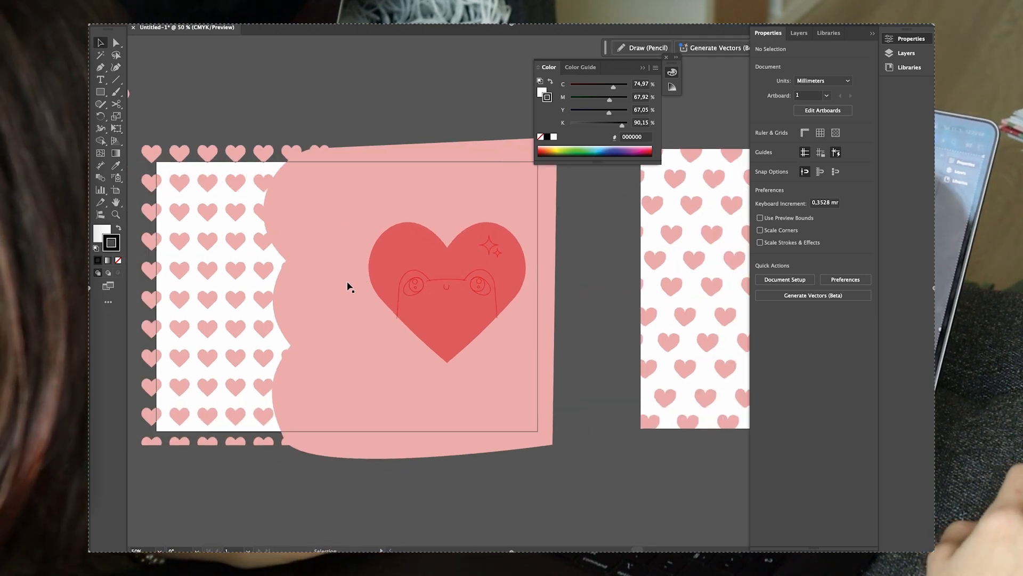
scroll(516, 294, "up", 2)
left_click(514, 295)
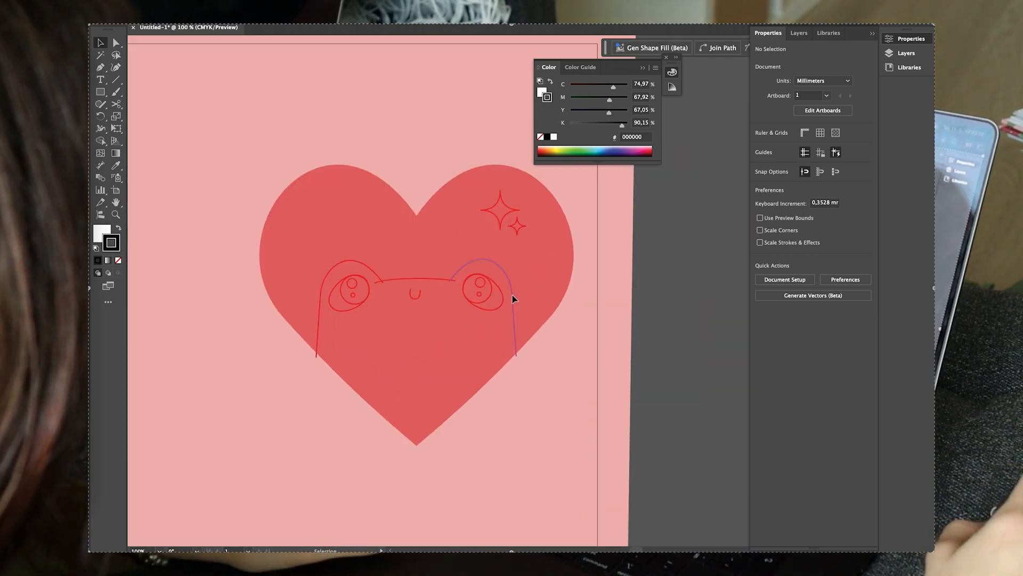
scroll(530, 319, "right", 2)
left_click(531, 319)
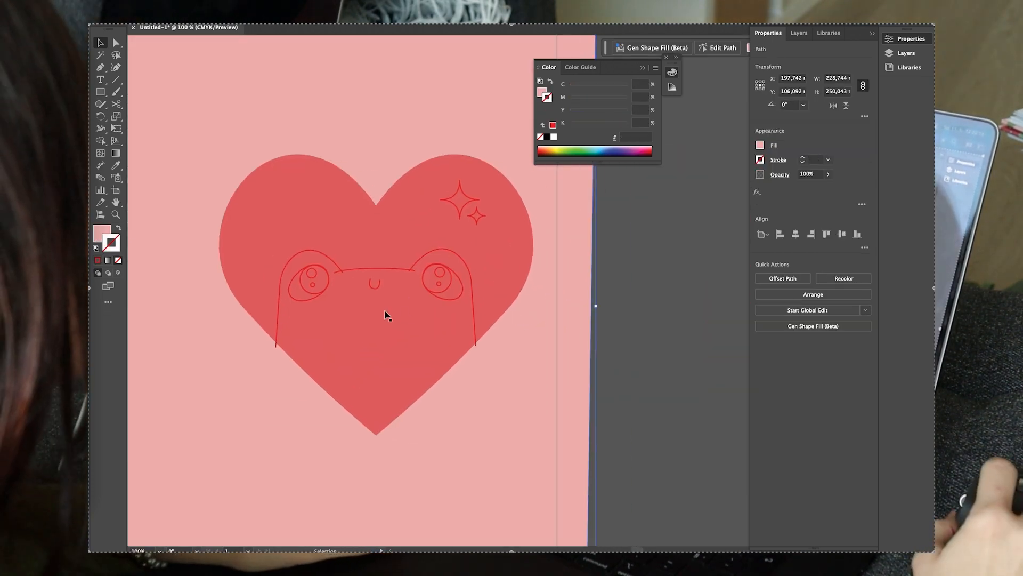
scroll(386, 315, "up", 2)
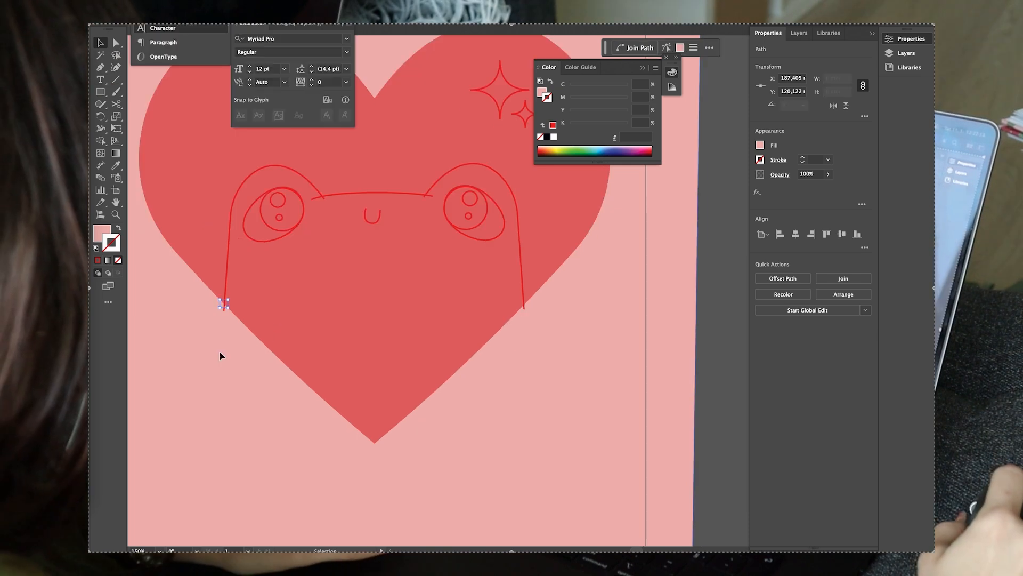
Group the frog's two side outlines and the top head curve, undoing an attempt to unite them.
left_click(226, 302)
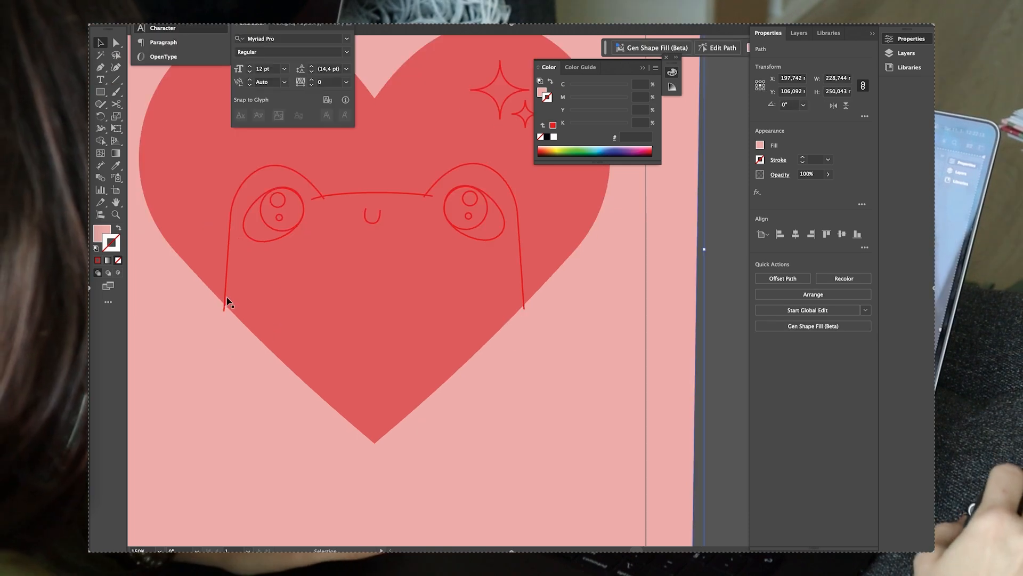
scroll(429, 234, "up", 1)
scroll(429, 233, "down", 1)
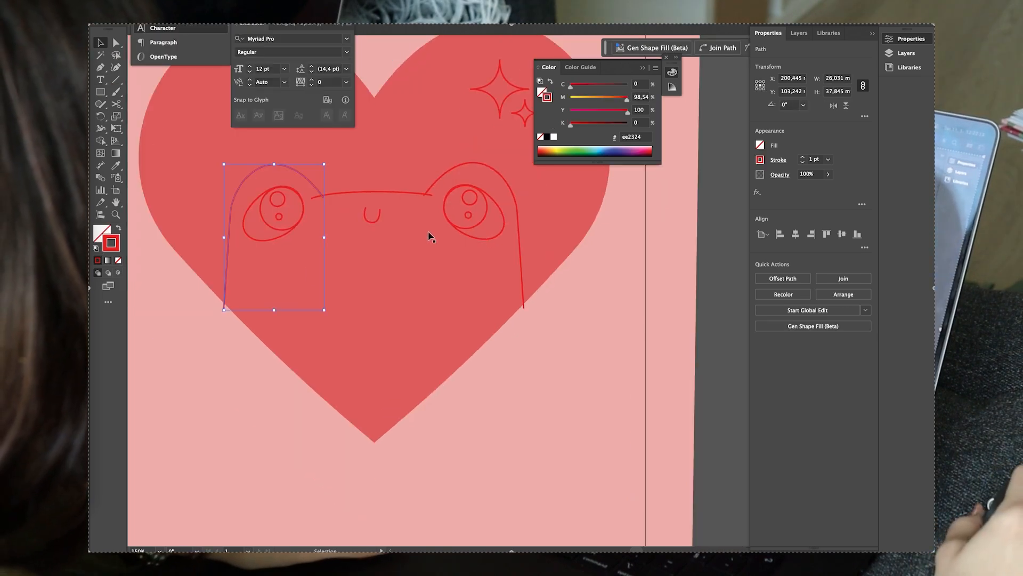
left_click(415, 199, "shift")
left_click(450, 171, "shift")
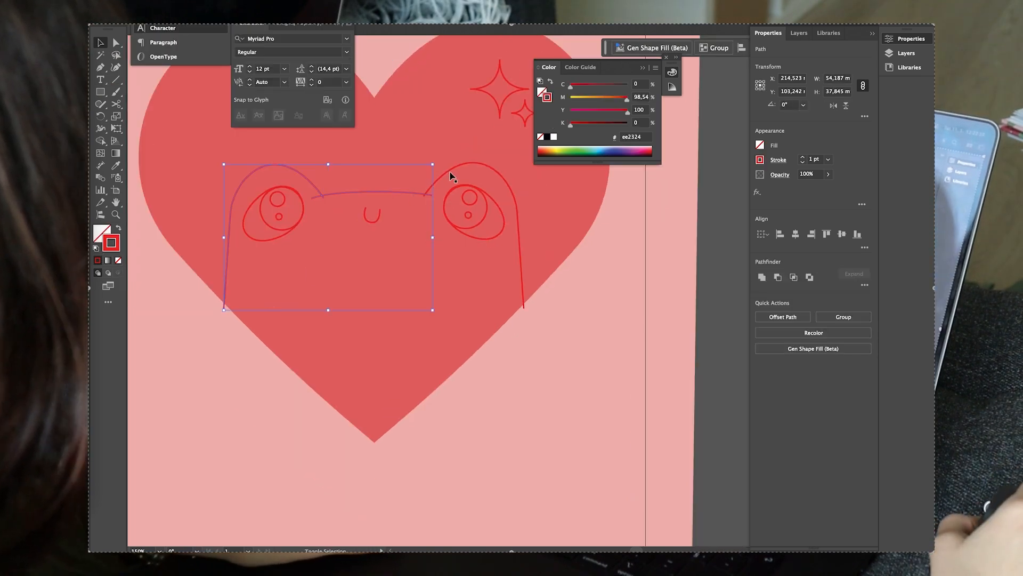
scroll(391, 278, "up", 1)
key("ctrl")
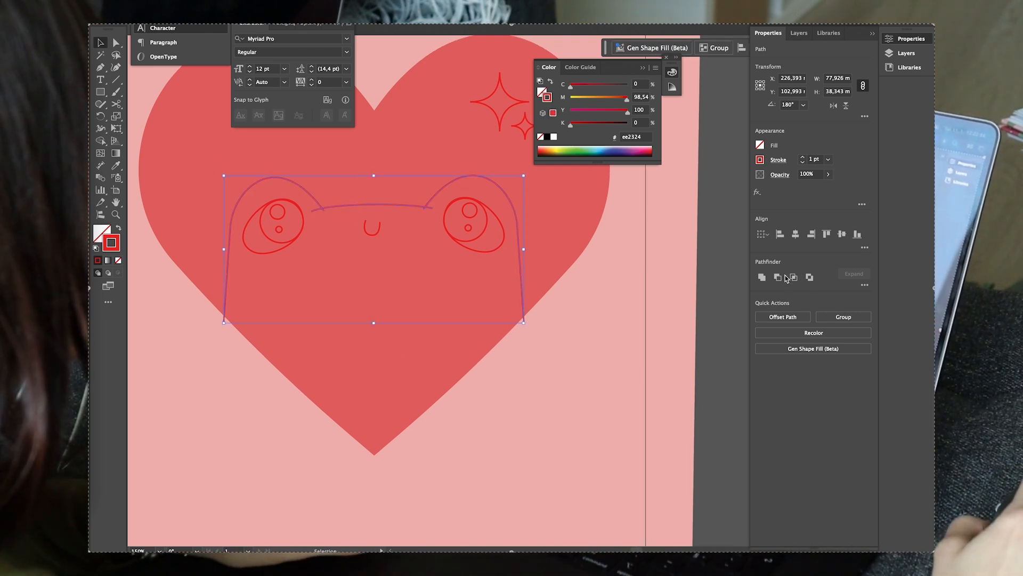
left_click(762, 277)
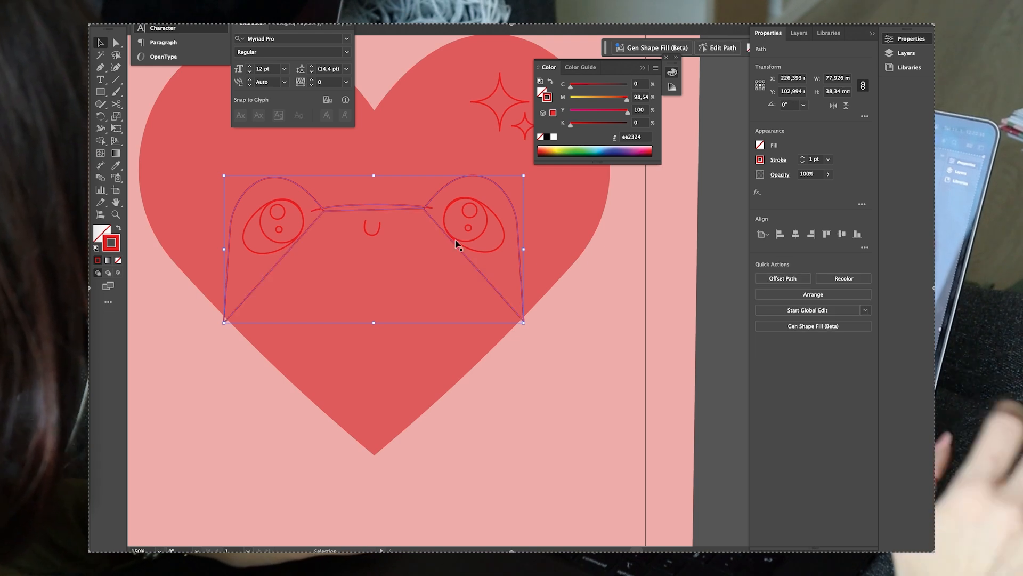
key("ctrl+z")
key("v")
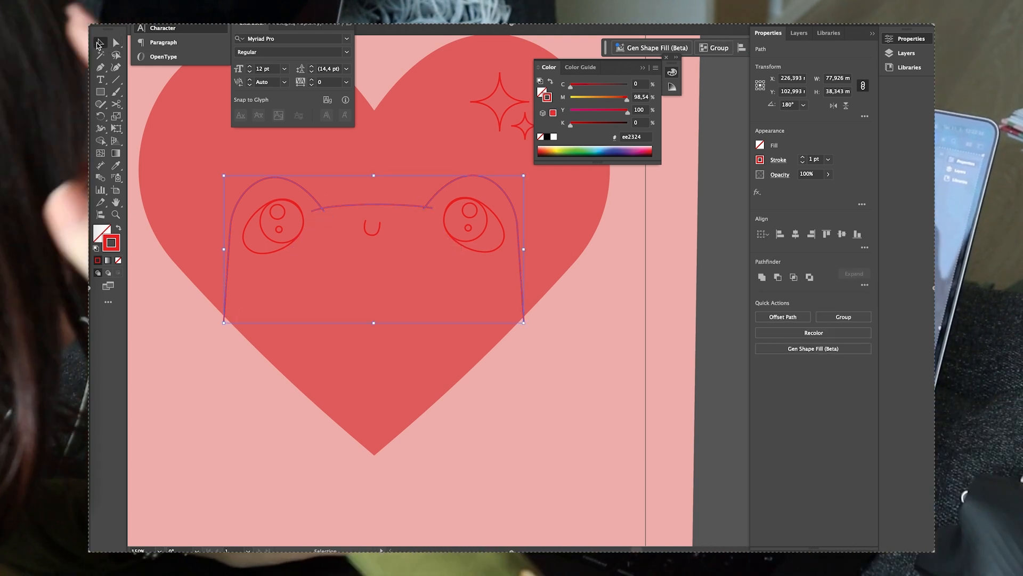
key("ctrl+g")
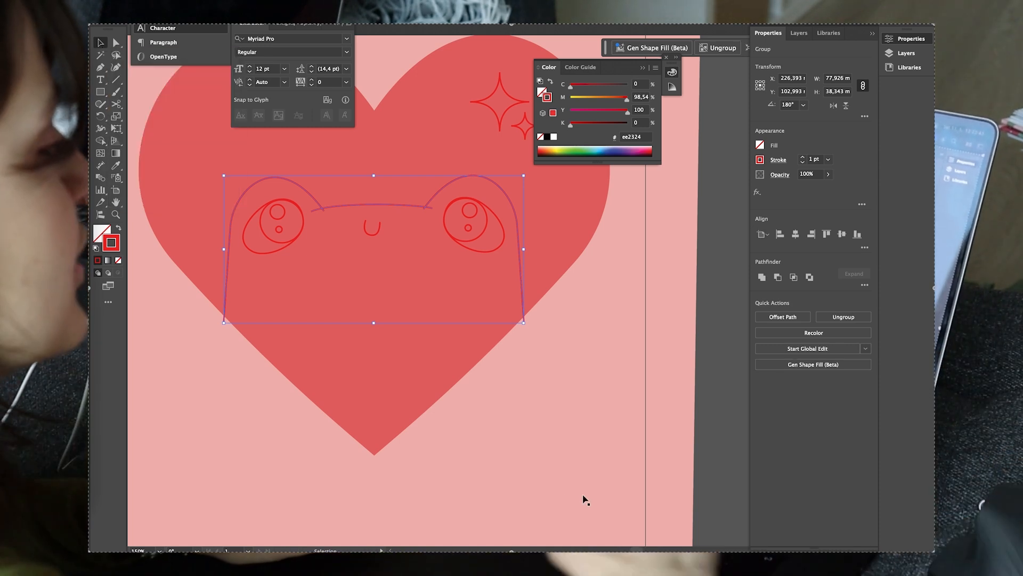
left_click(524, 321)
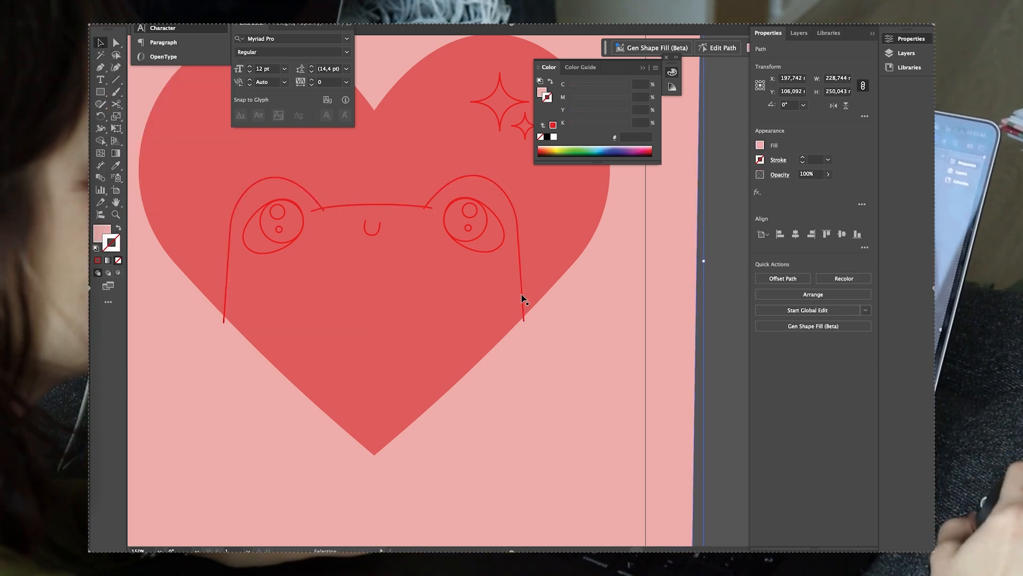
double_click(523, 300)
left_click(522, 298)
left_click(556, 377)
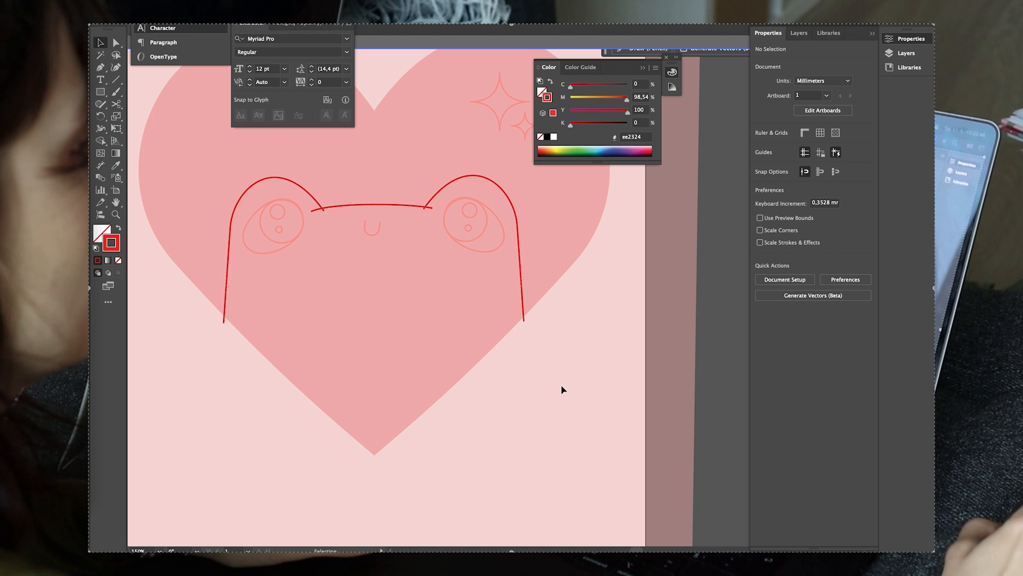
double_click(535, 351)
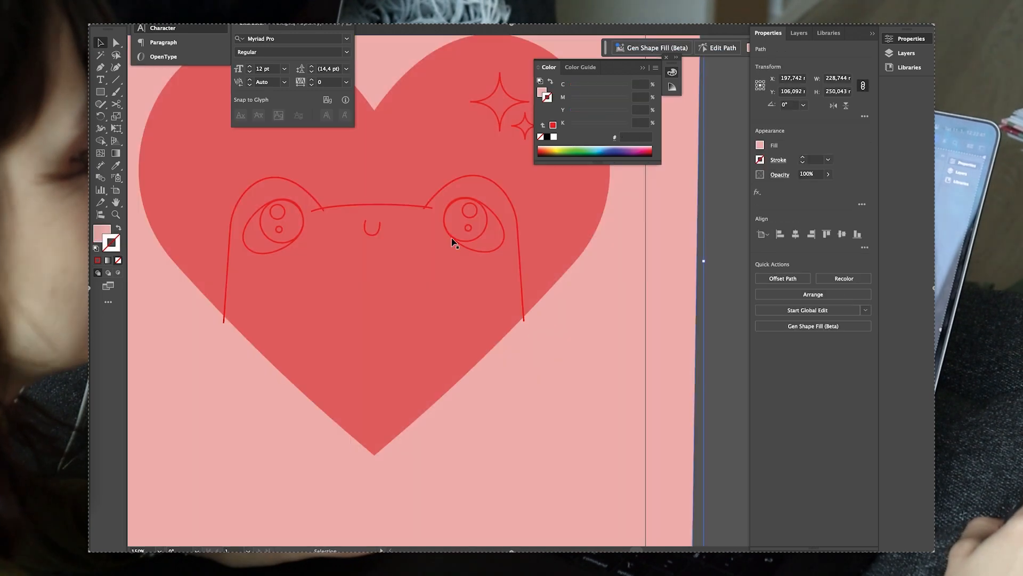
Isolate the frog outline group and connect its two open side ends with the Pen tool through a point just below the heart's tip.
double_click(522, 278)
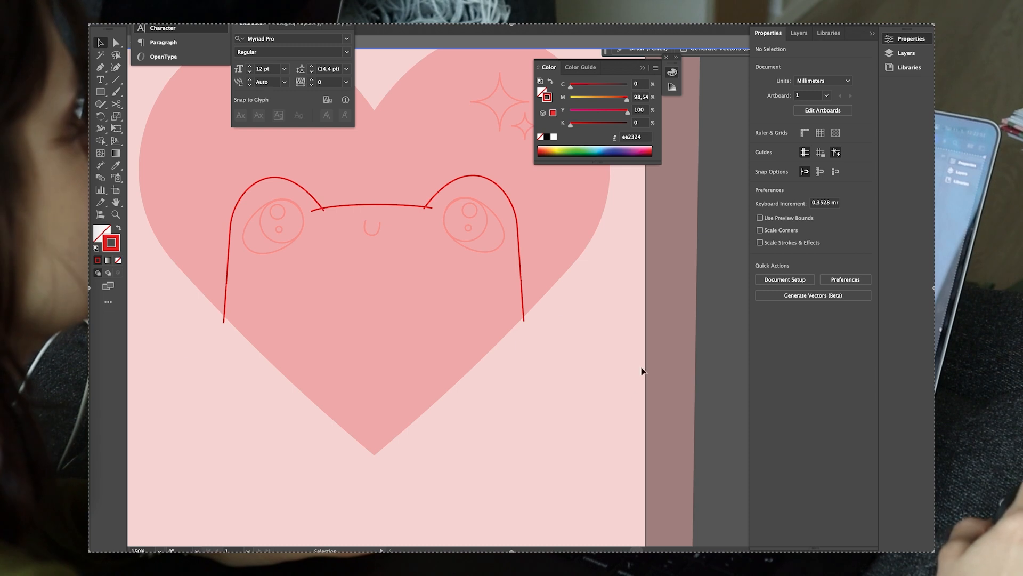
left_click(100, 69)
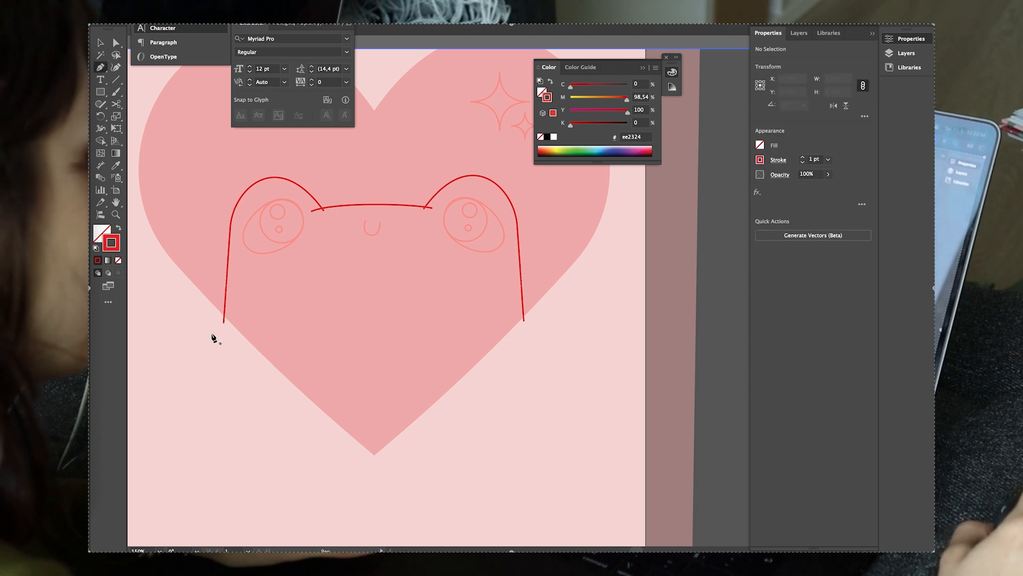
left_click(224, 322)
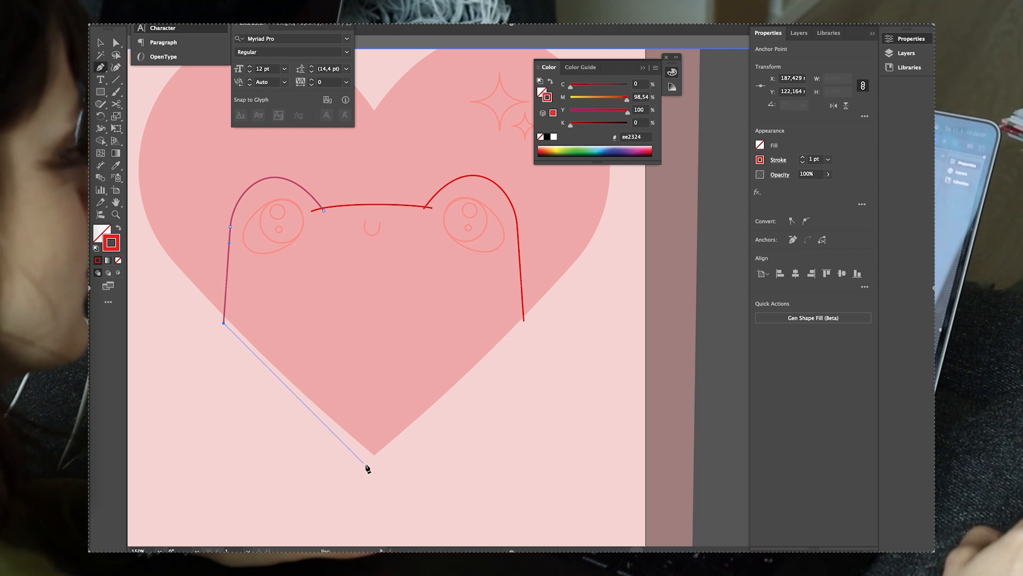
left_click(524, 321)
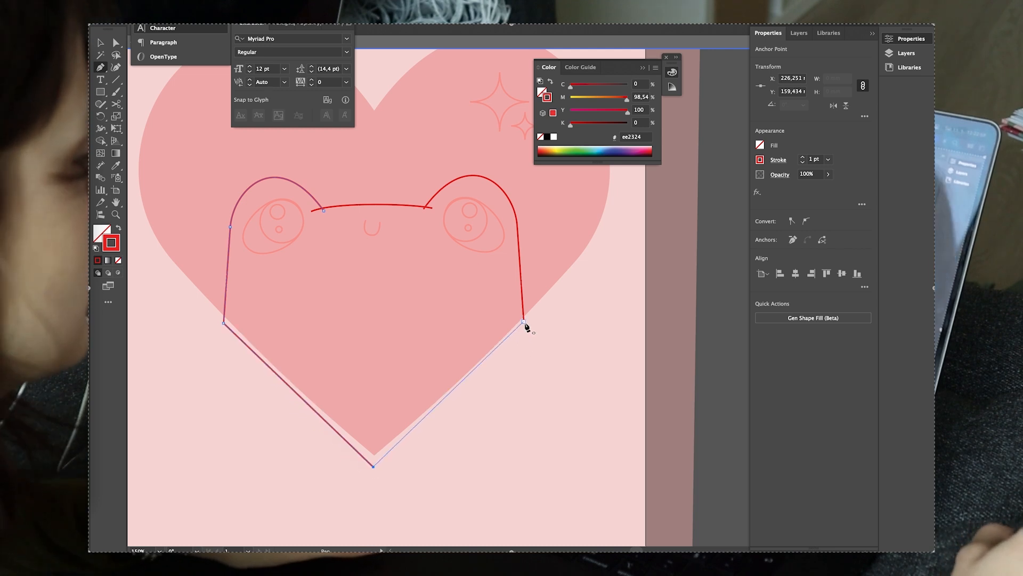
key("v")
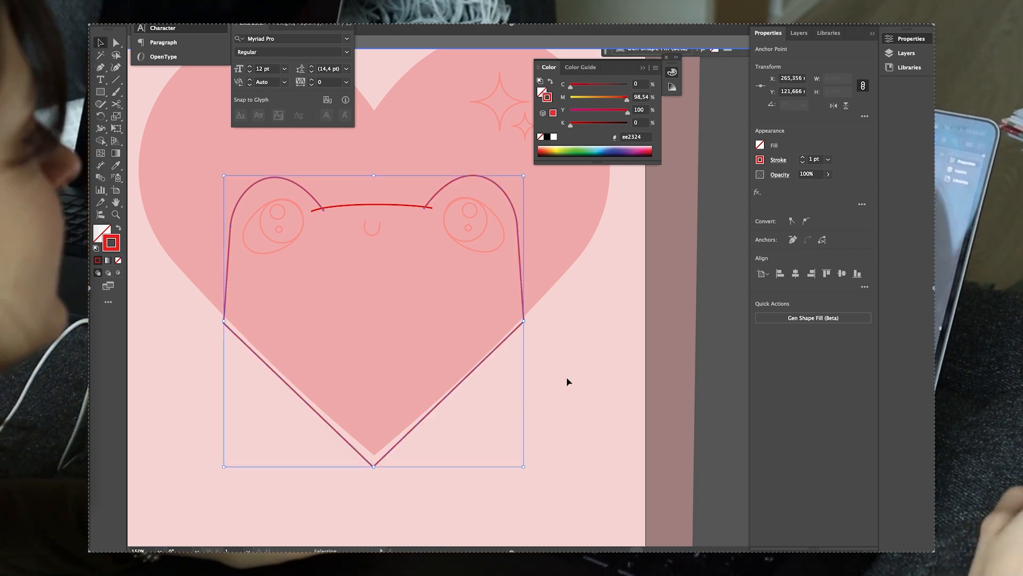
Merge the frog's side outlines, head curve and pointed lower edge into one closed shape with the Shape Builder tool.
left_click(345, 205, "shift")
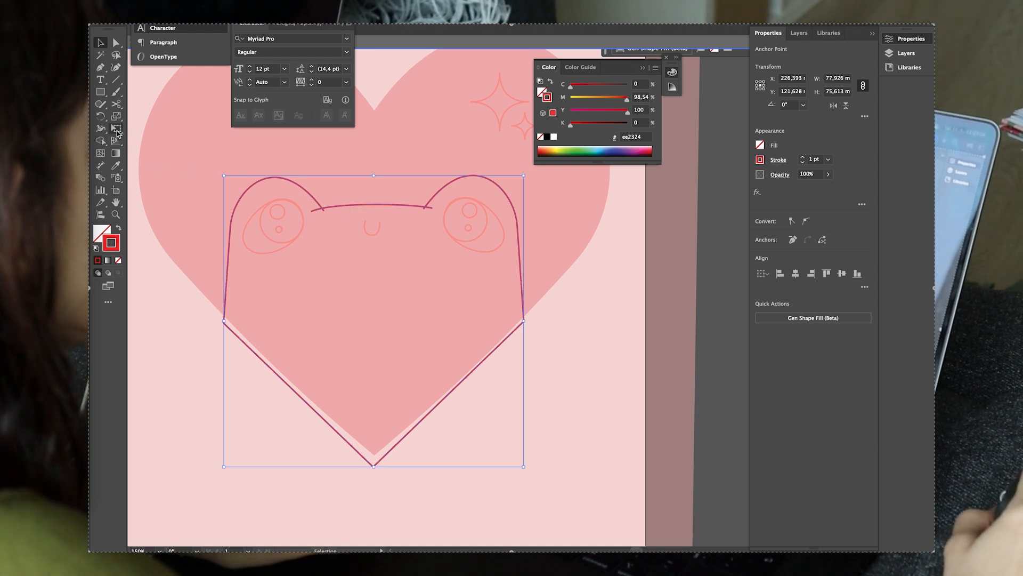
scroll(366, 206, "up", 2)
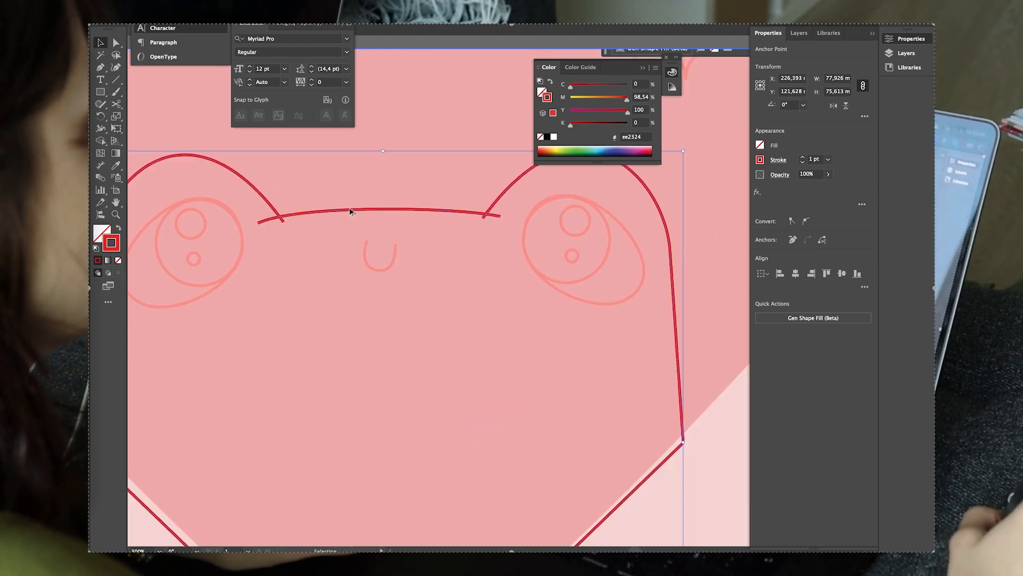
scroll(350, 212, "down", 2)
key("shift+m")
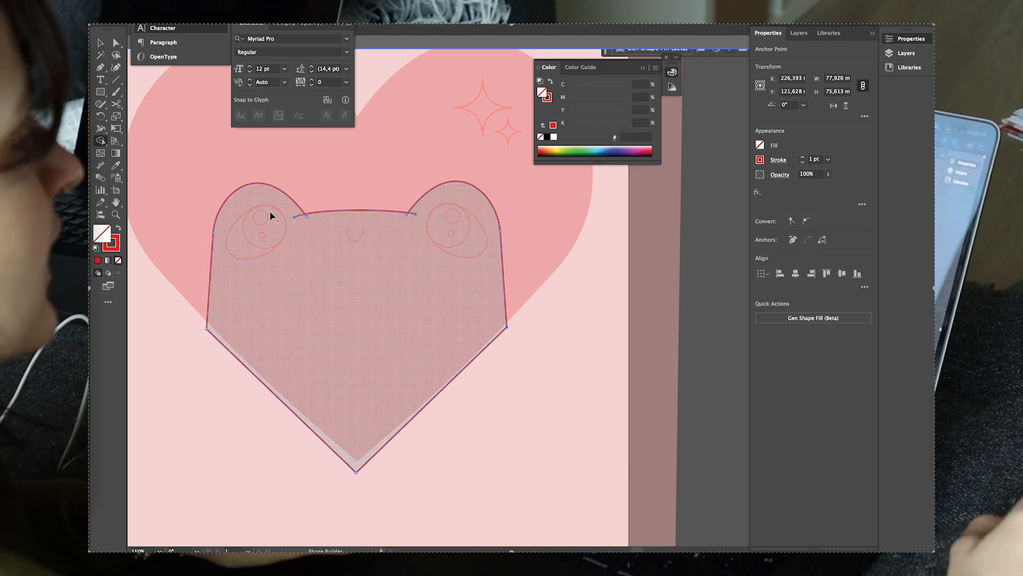
left_click(272, 217)
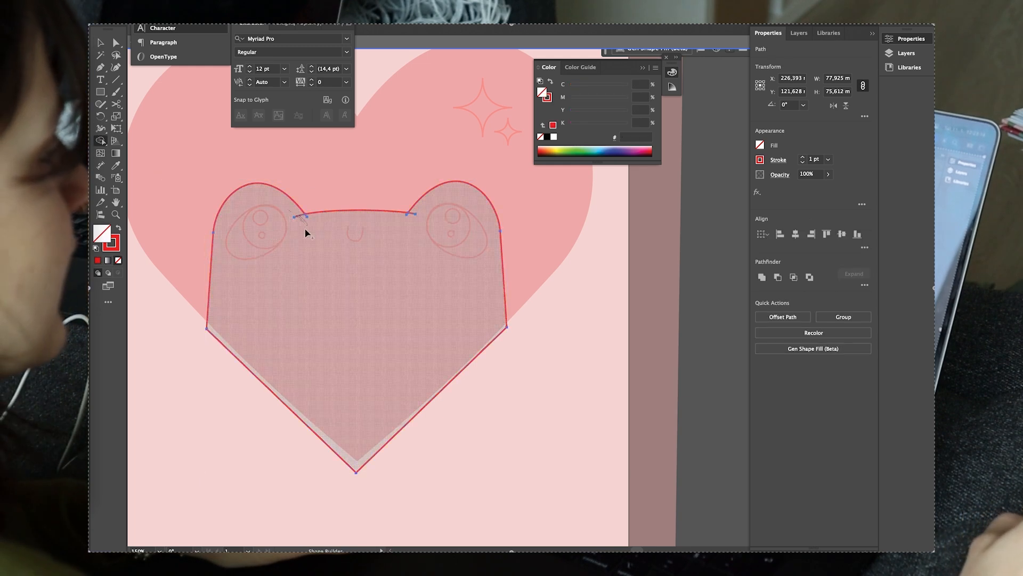
left_click_drag(409, 217, 414, 224)
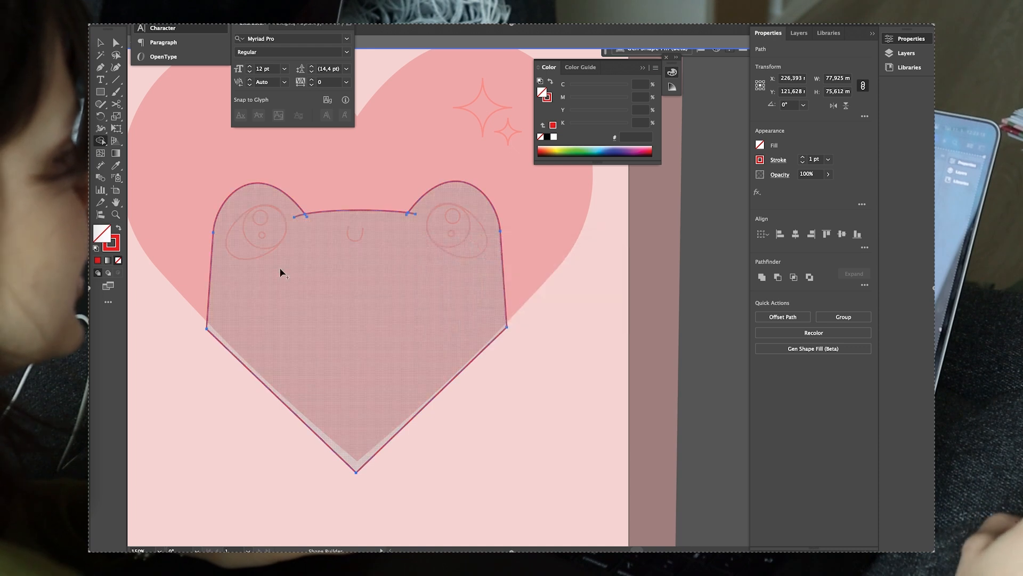
key("v")
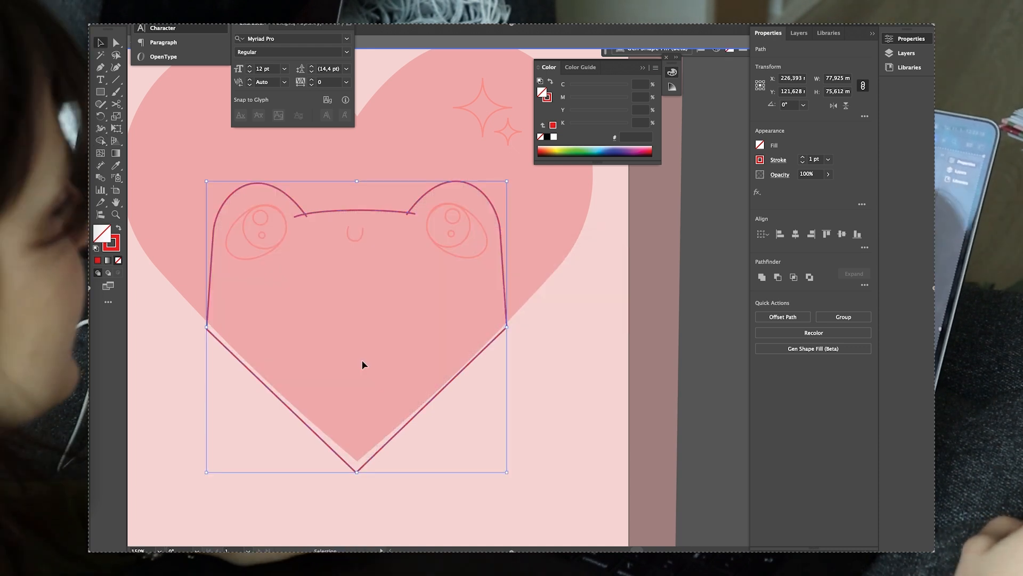
key("ctrl+y")
key("ctrl+y")
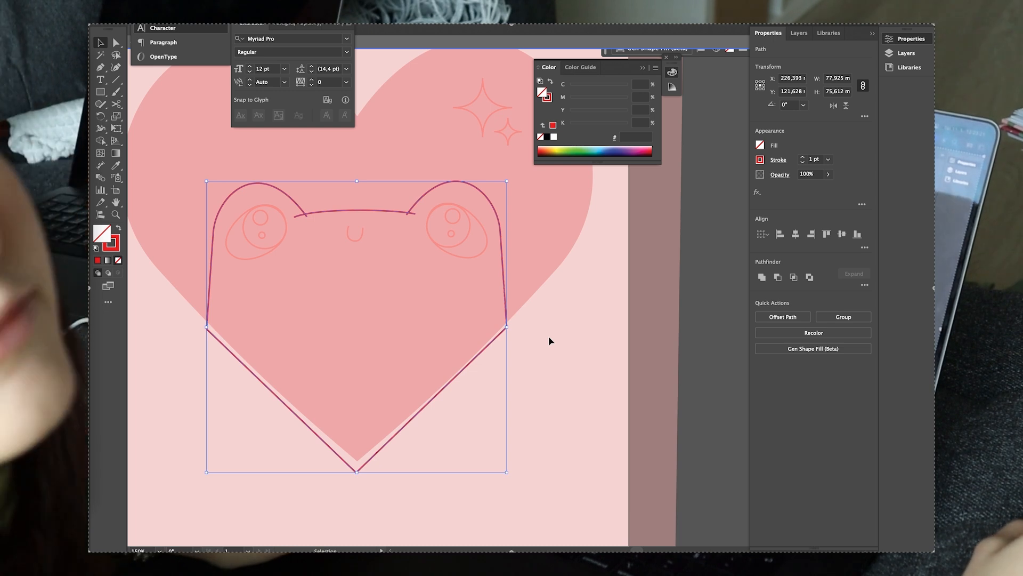
Leave the isolation mode of the frog outline group.
key("ctrl+minus")
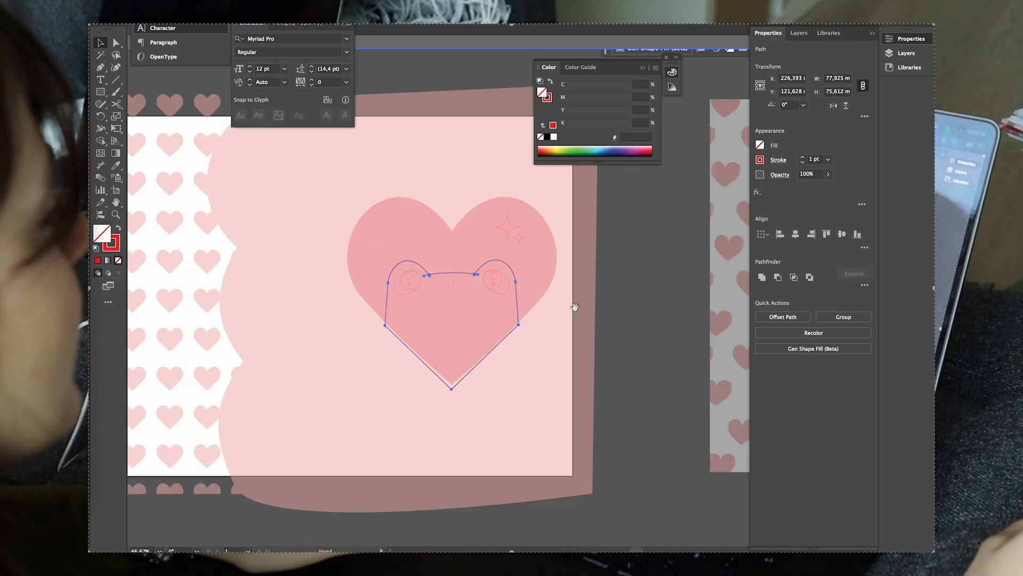
scroll(573, 304, "right", 15)
scroll(481, 326, "left", 8)
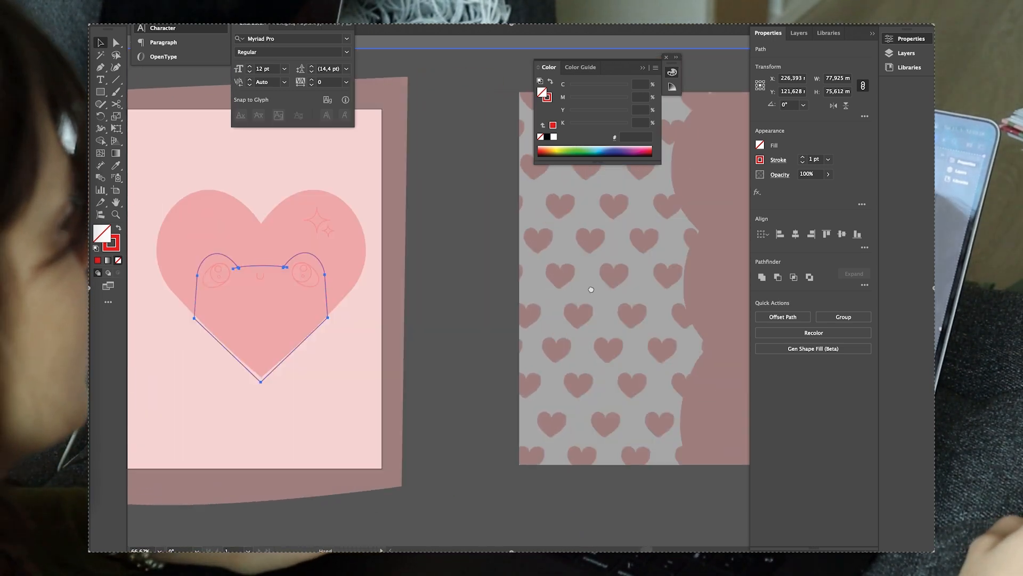
key("ctrl+plus")
left_click(634, 288)
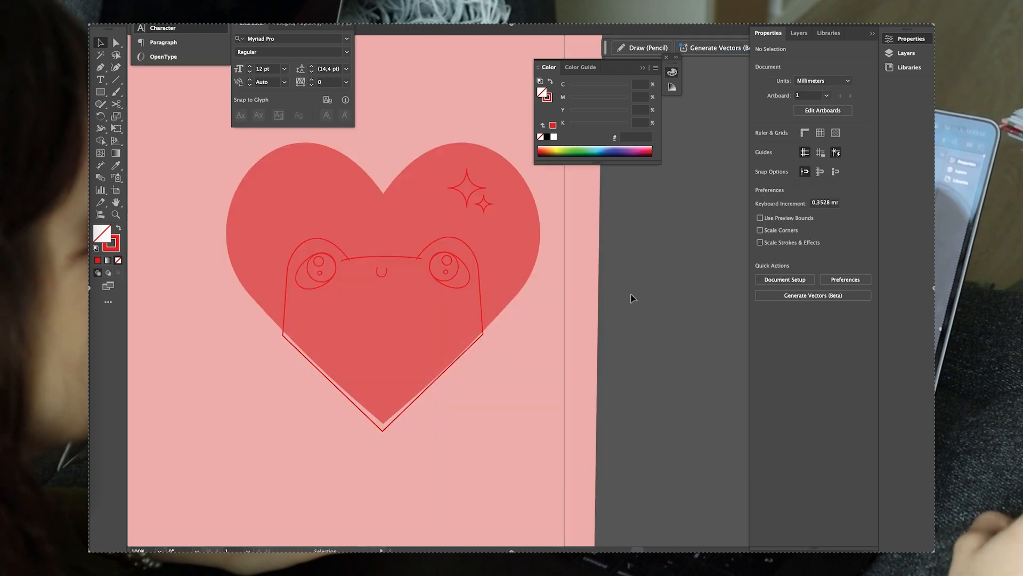
Fill the closed frog shape with green 90caa5 sampled from the frog in the reference artwork.
left_click(383, 432)
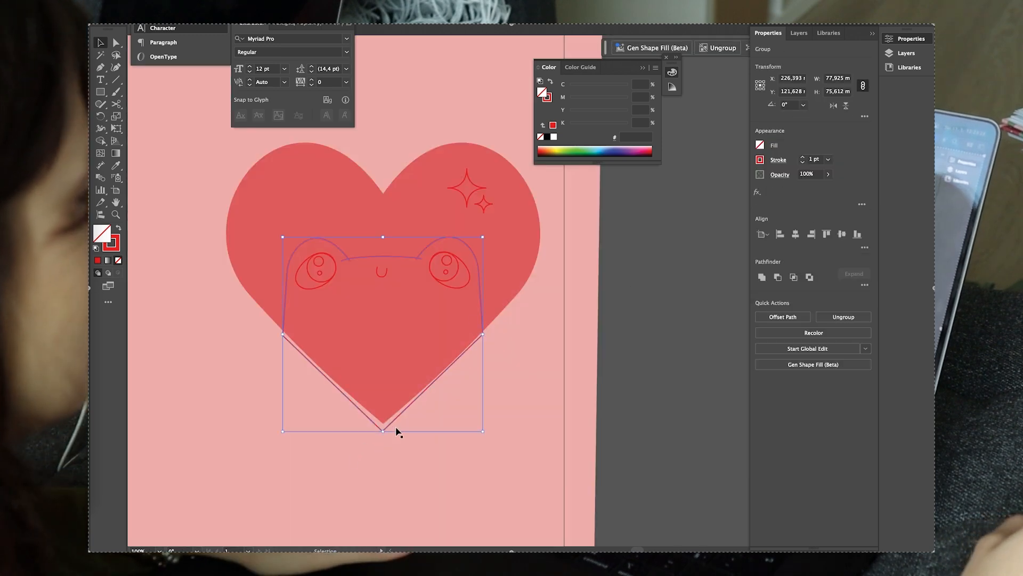
key("ctrl+minus")
key("ctrl+minus")
scroll(507, 370, "right", 10)
key("i")
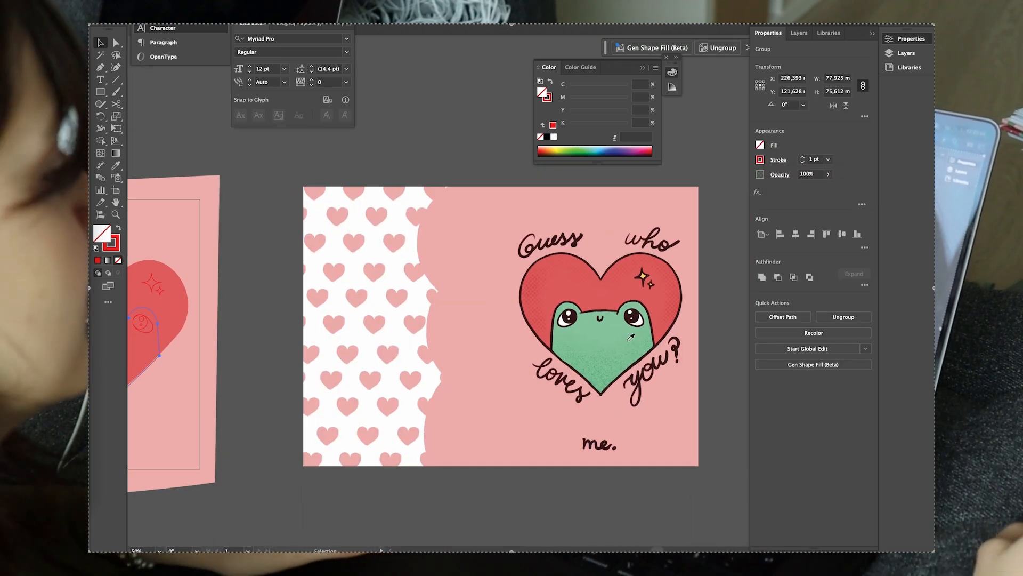
left_click(605, 346)
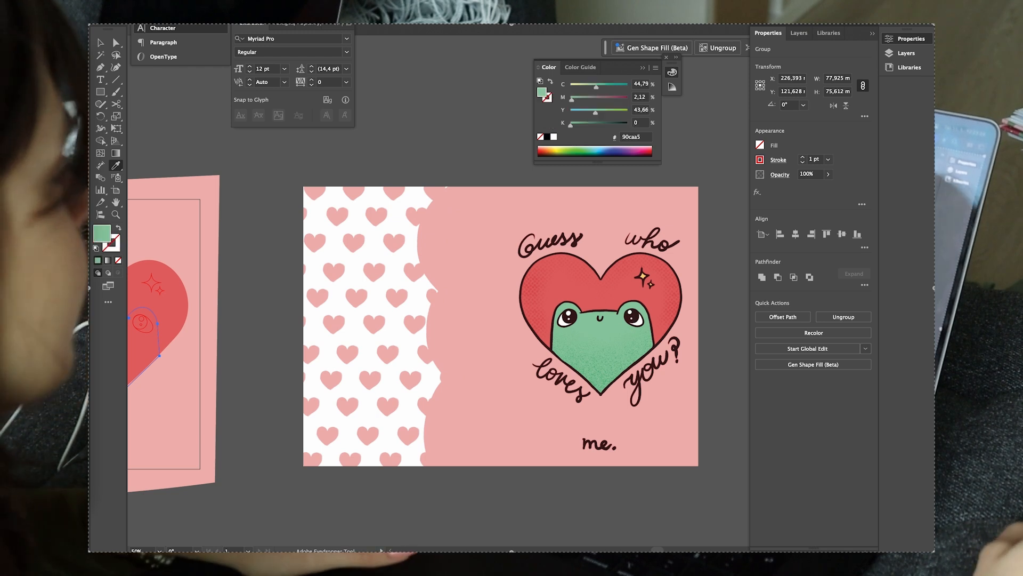
scroll(485, 334, "left", 8)
key("v")
key("ctrl+plus")
key("ctrl+plus")
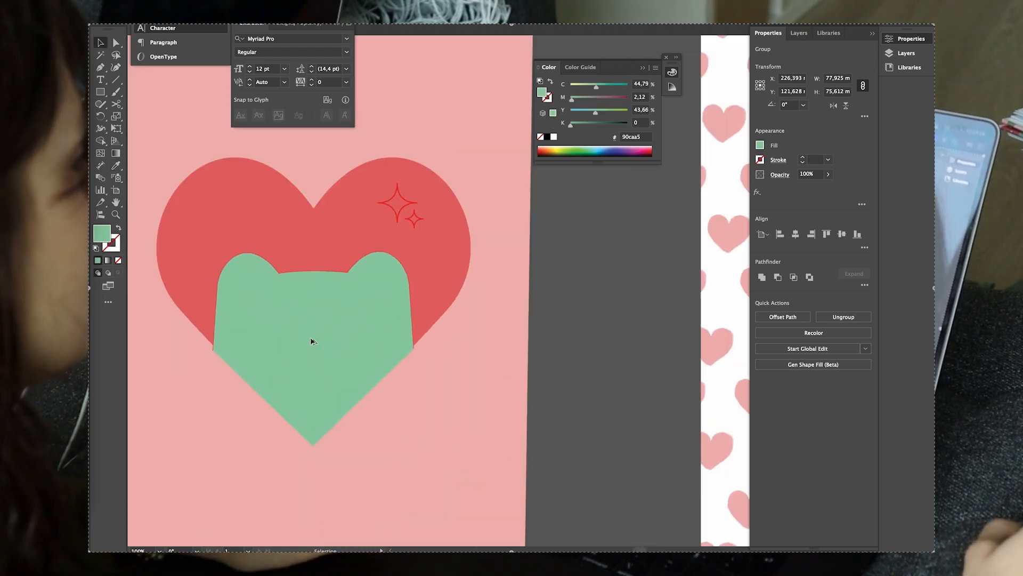
Send the green frog shape, the red heart and the scalloped pink background to the back together.
left_click(228, 222, "shift")
right_click(247, 213)
left_click(427, 97)
key("ctrl+minus")
key("ctrl+minus")
key("ctrl+minus")
left_click(532, 269, "shift")
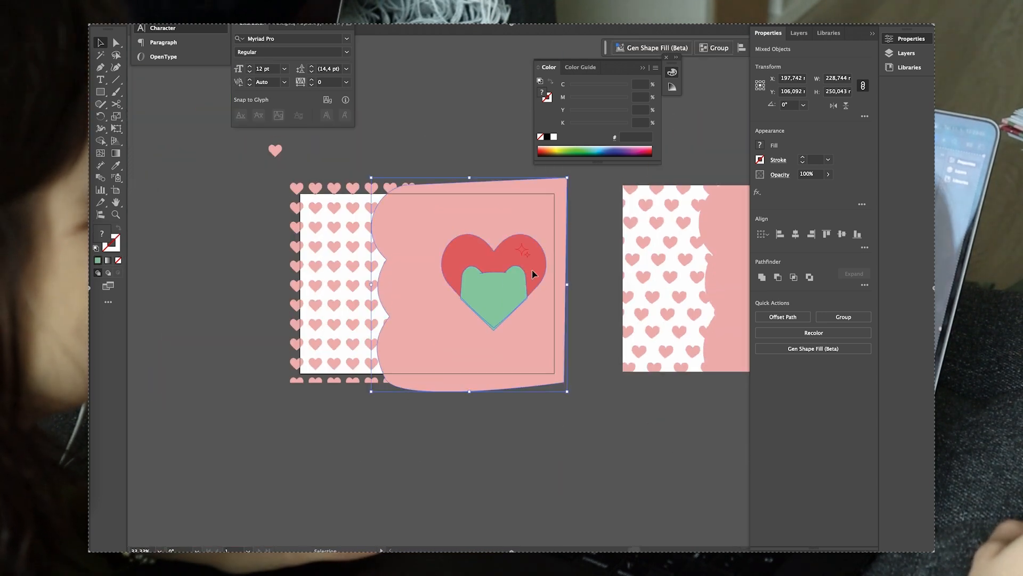
right_click(462, 261)
mouse_move(534, 499)
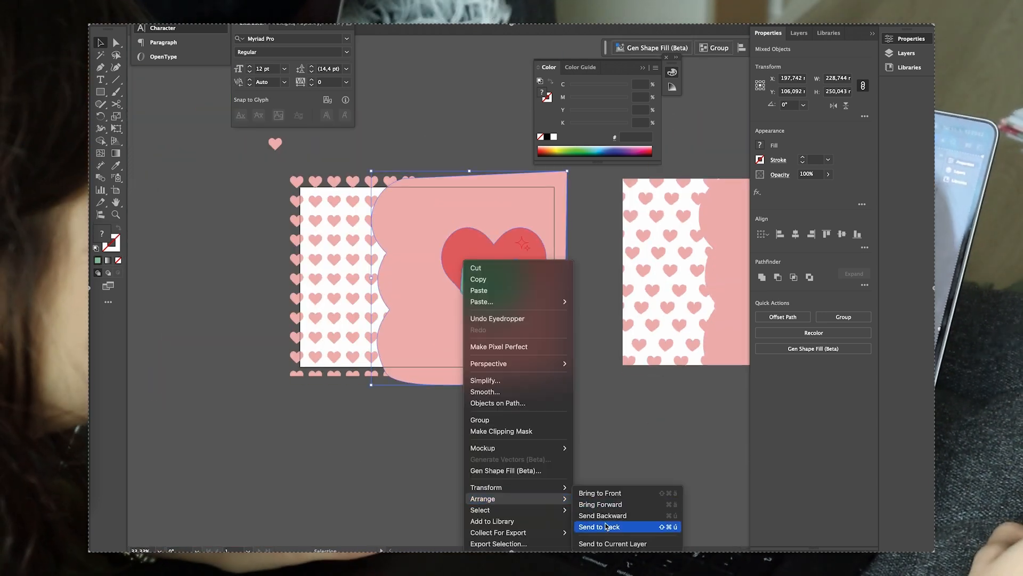
left_click(606, 526)
left_click(614, 453)
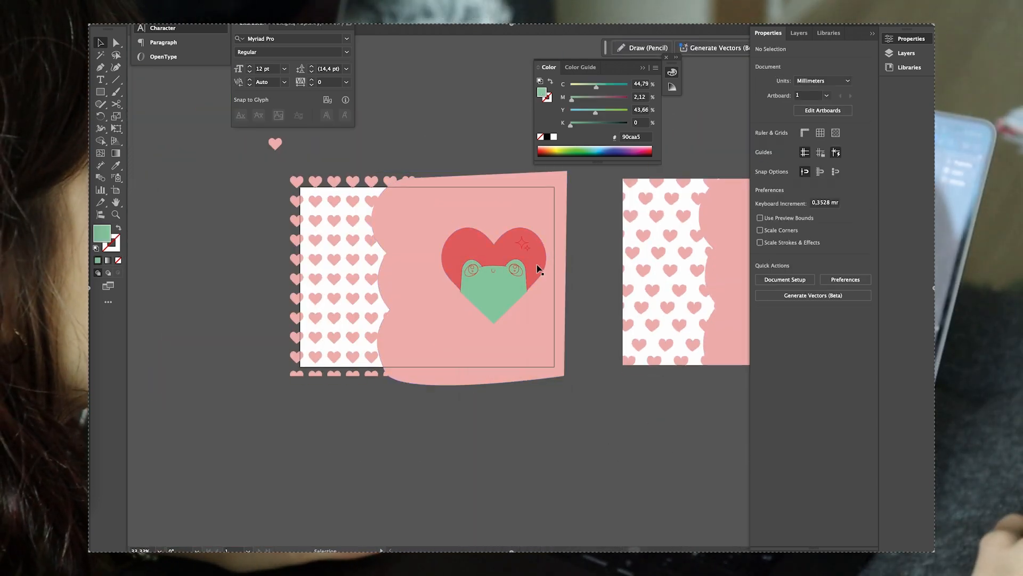
Set the stroke of the frog's two side outlines and head curve to dark brown 602900.
key("ctrl+plus")
key("ctrl+plus")
key("ctrl+plus")
left_click(507, 314)
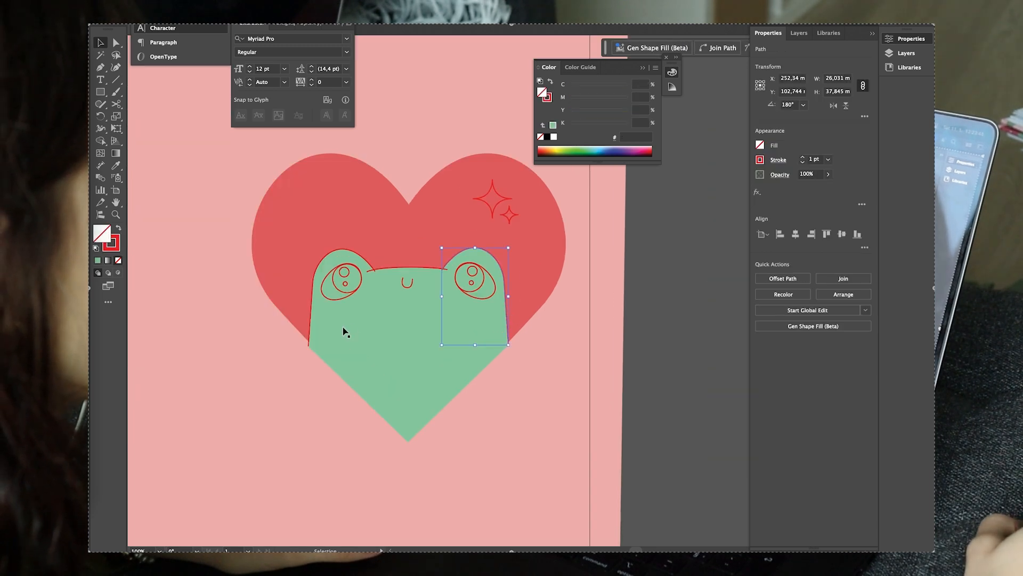
left_click(408, 268, "shift")
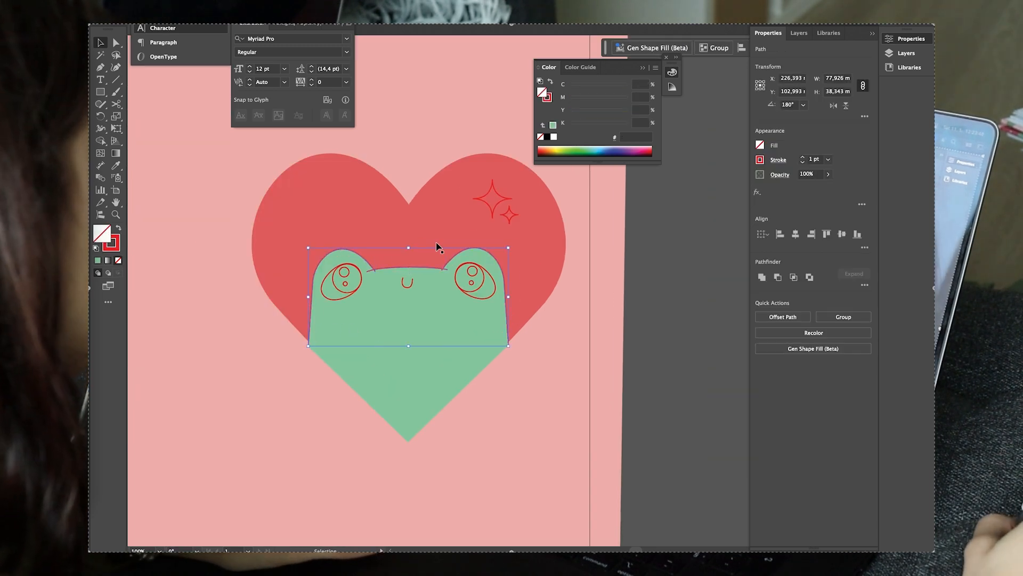
double_click(112, 246)
left_click_drag(518, 326, 517, 338)
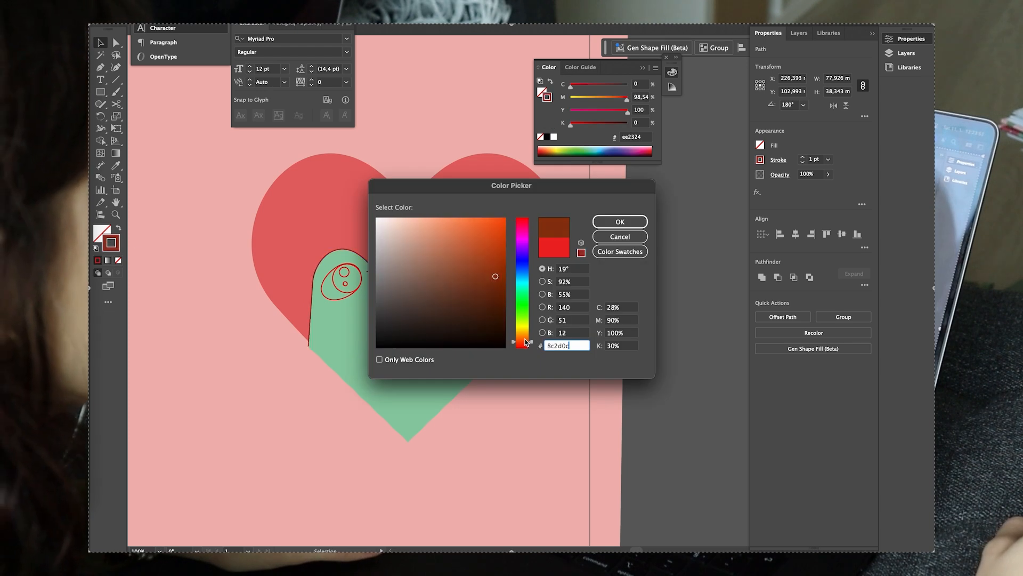
left_click(619, 221)
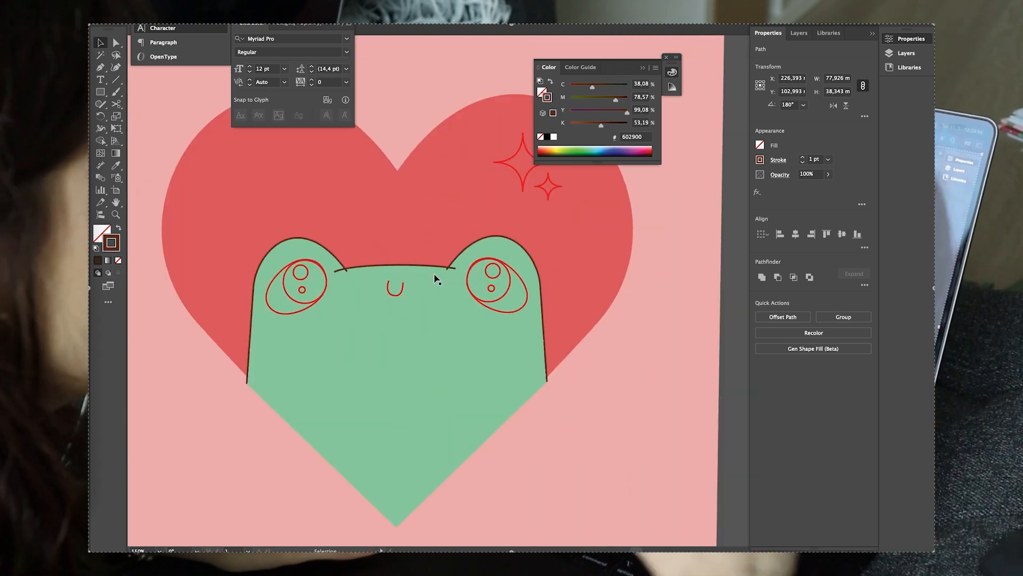
Try to apply the heart's red to the frog's outlines with the Eyedropper, and undo it.
key("i")
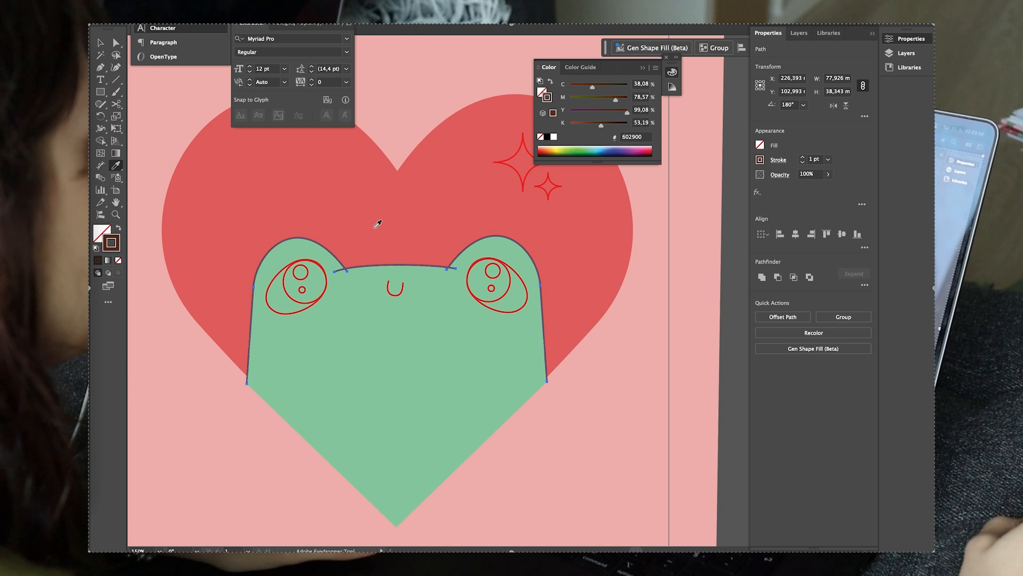
left_click(372, 174)
key("ctrl+z")
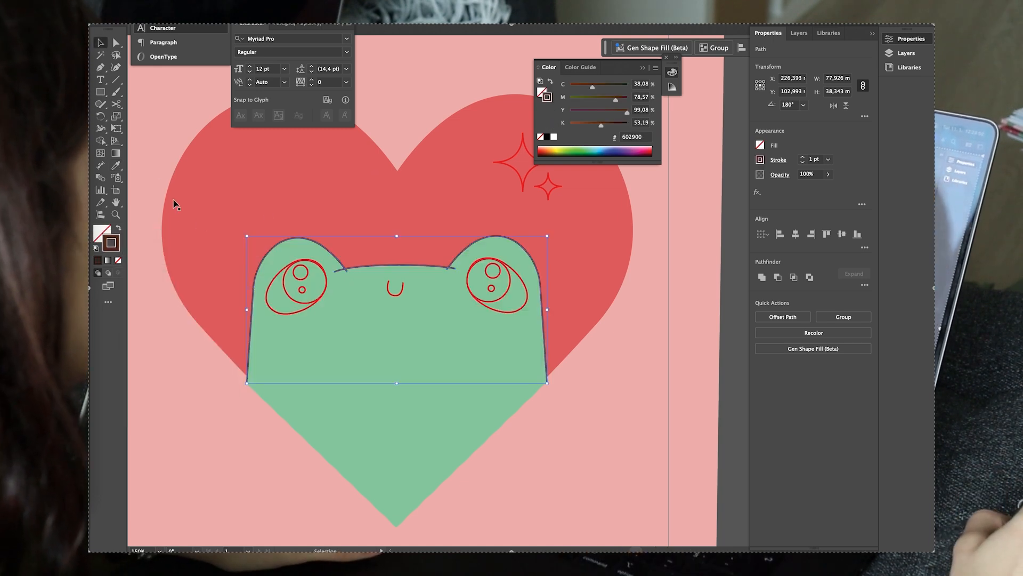
Copy the hex code e26667 of the red heart's fill colour.
left_click(202, 225)
double_click(101, 233)
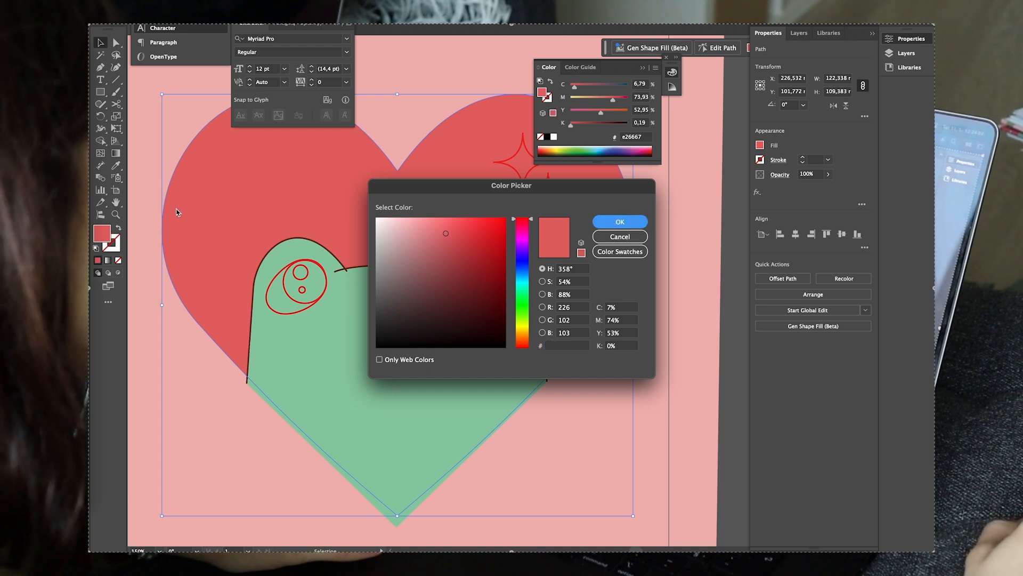
left_click(619, 222)
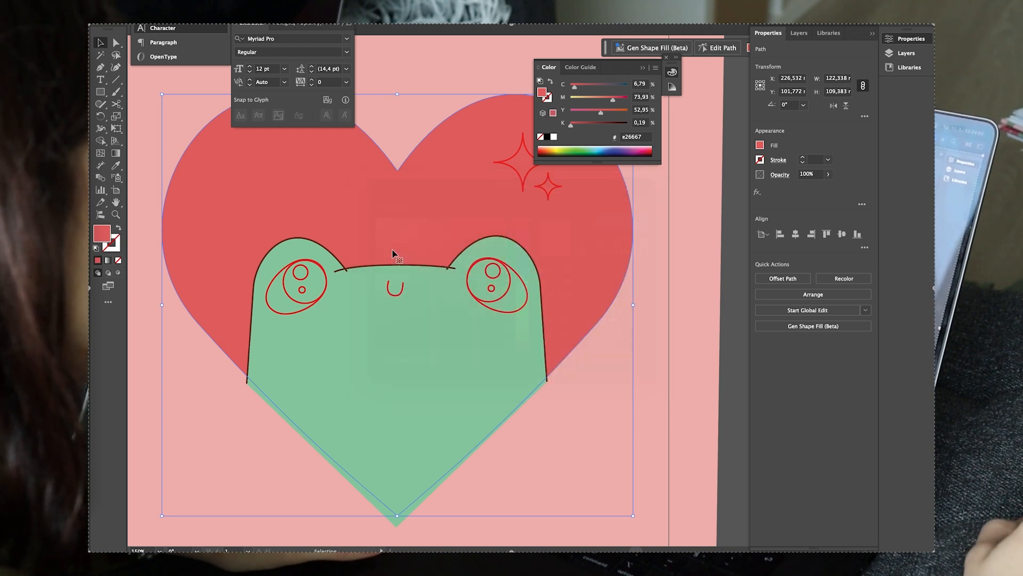
Set the stroke of the frog's side outlines and head curve to d34a51, starting from the heart's red e26667 and darkening it.
left_click(335, 259)
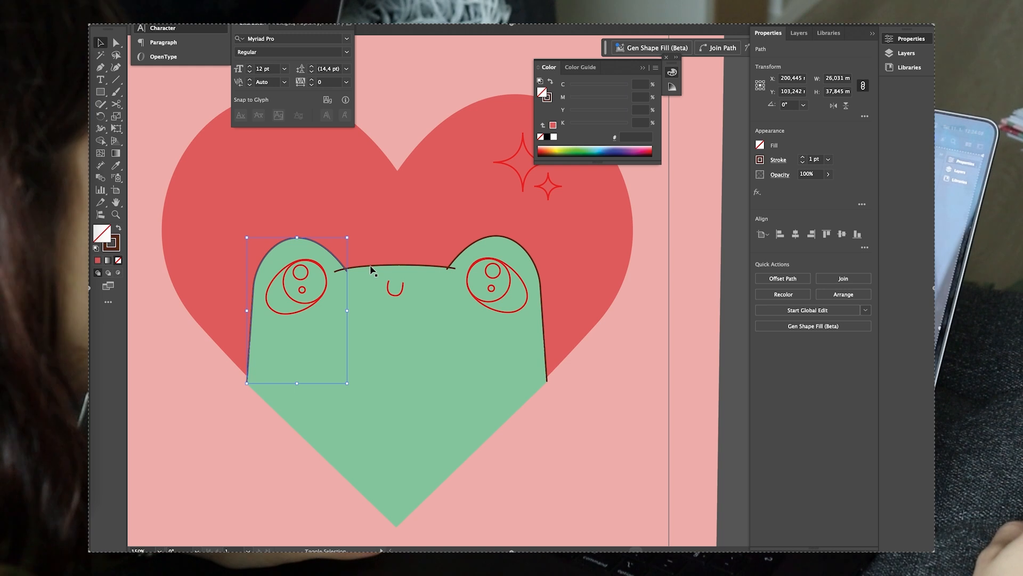
left_click(371, 266, "shift")
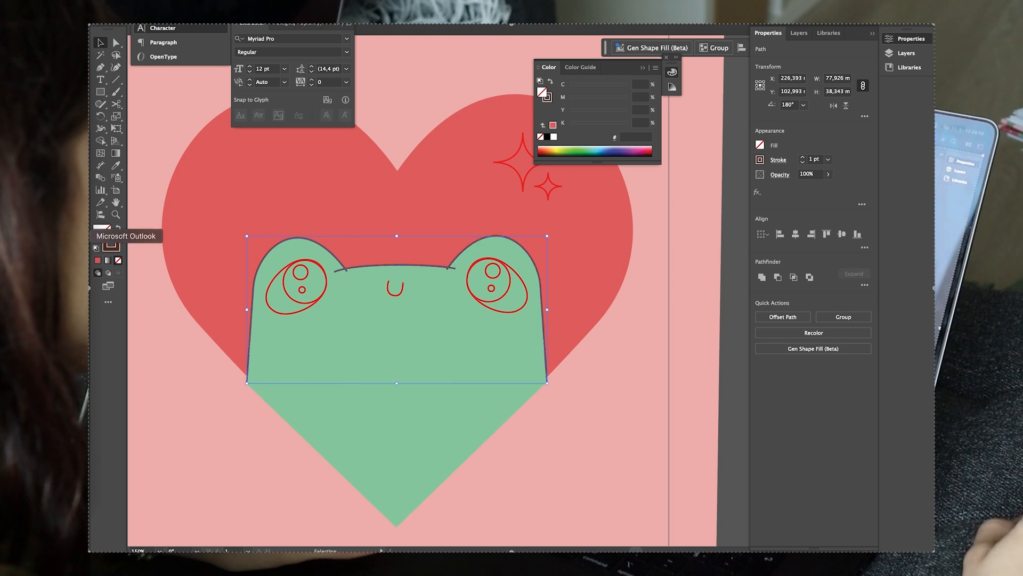
double_click(111, 244)
type("e26667")
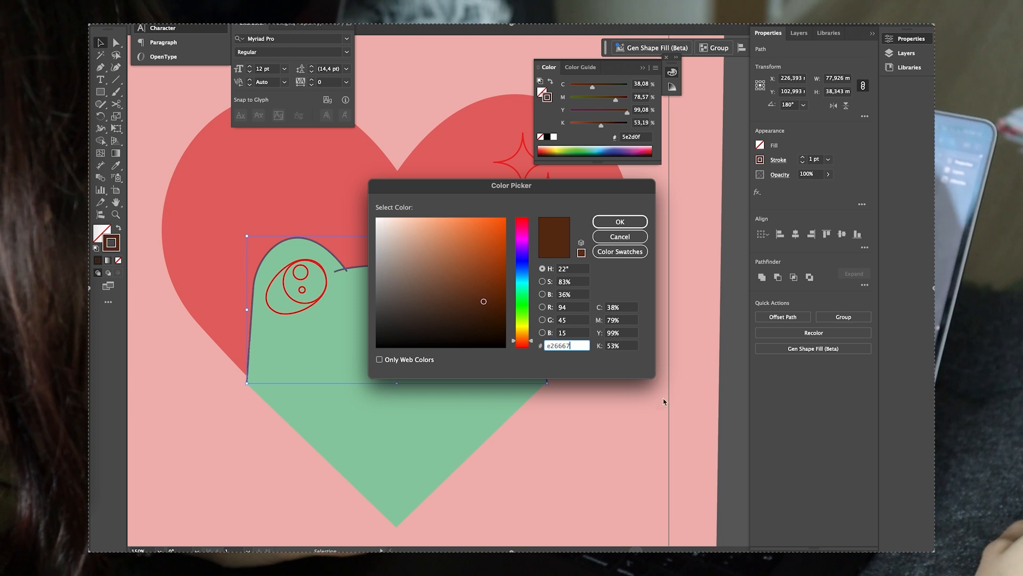
left_click(578, 307)
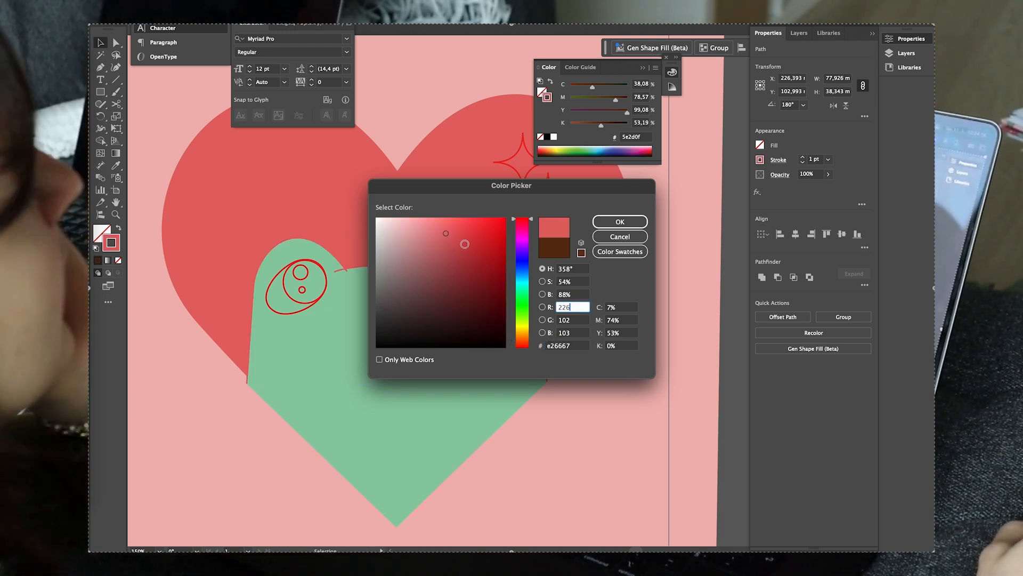
left_click(460, 239)
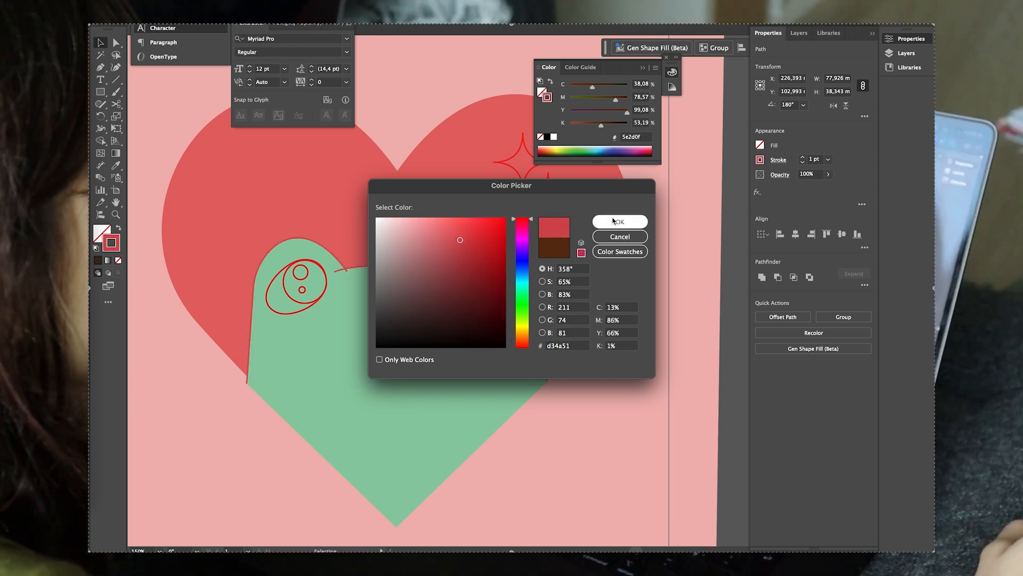
left_click(613, 221)
Increase the stroke weight of the frog's side outlines and head curve, and deselect them.
left_click(803, 158)
left_click(803, 158)
left_click(615, 367)
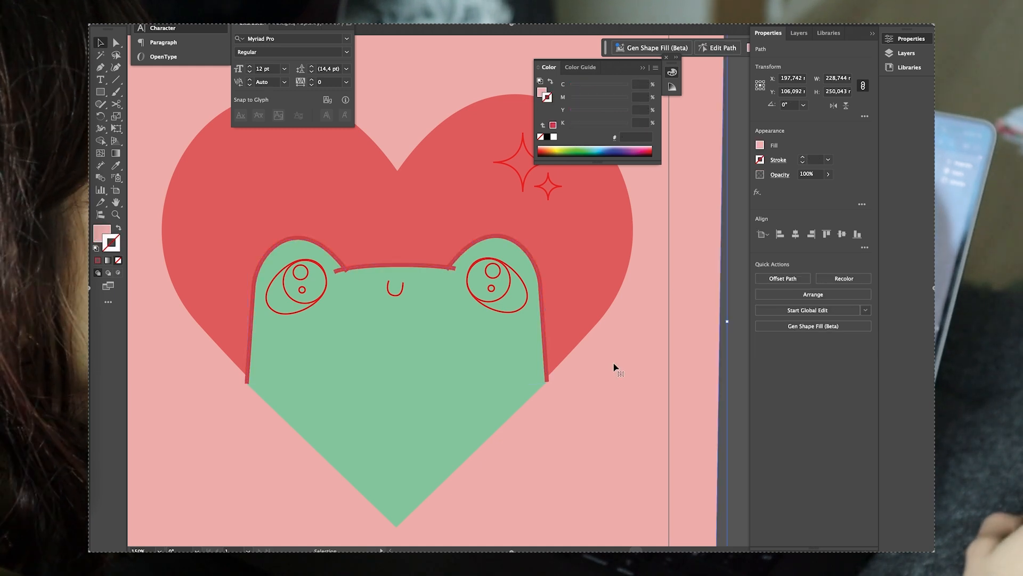
left_click(377, 303)
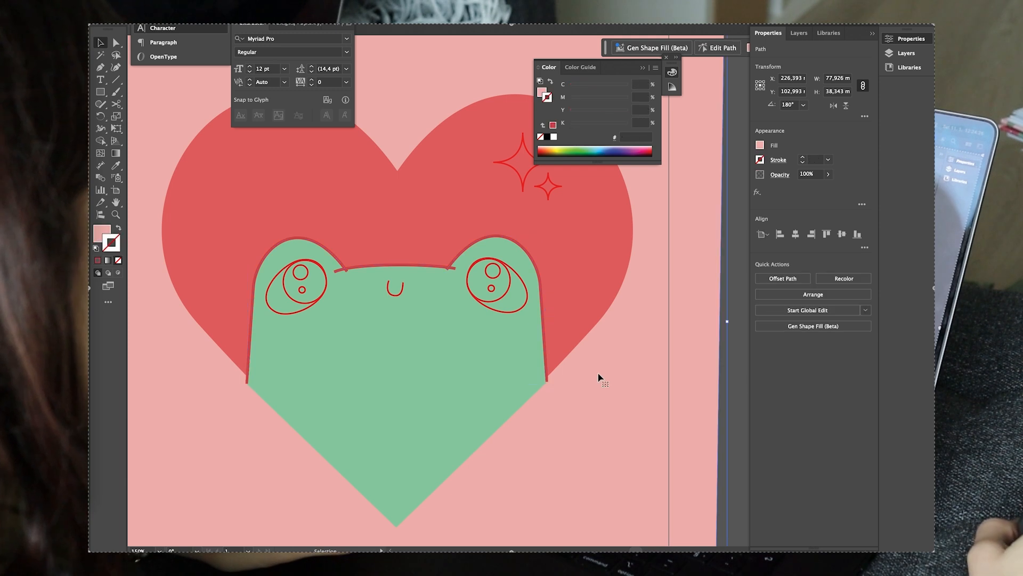
Isolate the frog's left eye group and give its outer oval a white ffffff fill with no stroke.
scroll(262, 283, "up", 1)
left_click(277, 284)
double_click(278, 283)
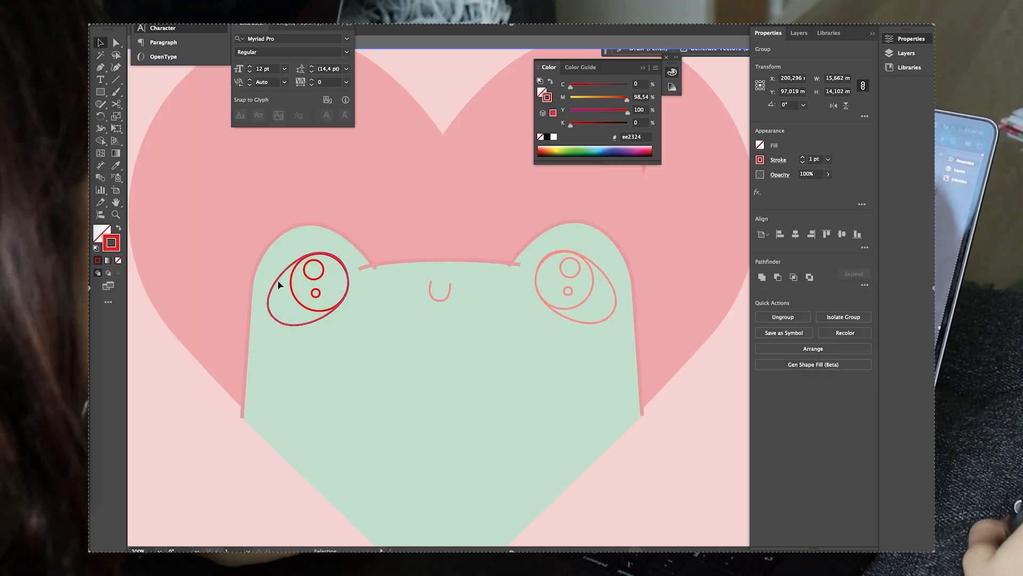
double_click(111, 243)
type("ffffff")
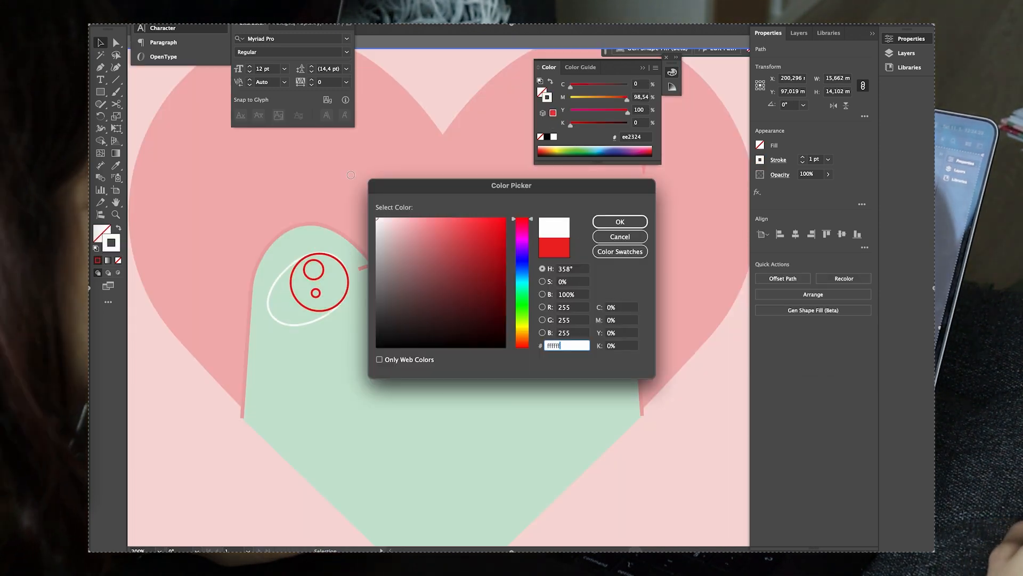
key("Return")
left_click(121, 229)
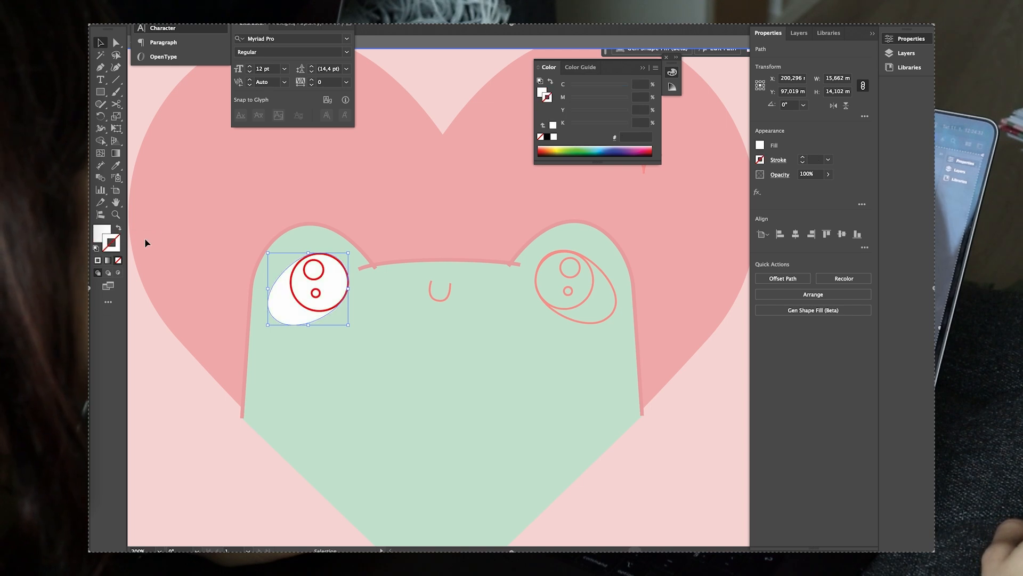
Fill the frog's left pupil circle with the dark brown sampled from the reference artwork, with no stroke.
left_click(299, 303)
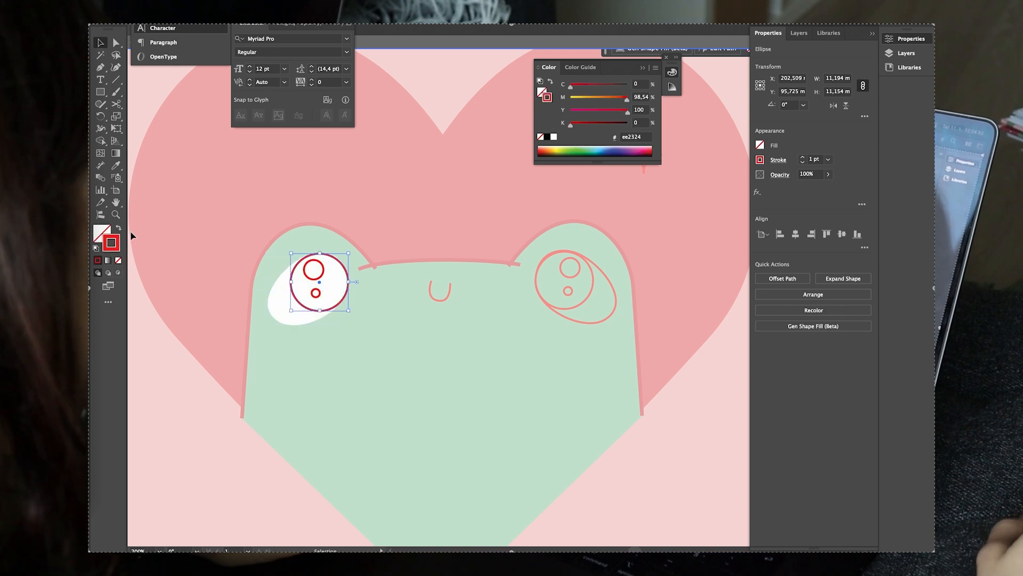
left_click(117, 166)
scroll(285, 208, "down", 3)
mouse_move(673, 264)
left_mouse_down()
mouse_move(573, 263)
mouse_move(279, 310)
left_mouse_up()
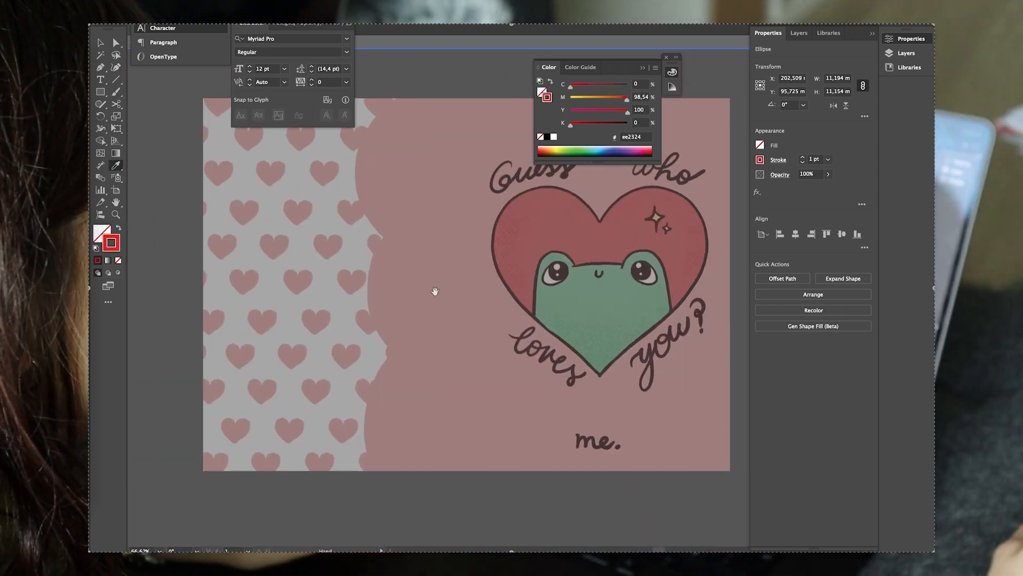
scroll(566, 260, "up", 4)
left_click(599, 290)
scroll(601, 288, "down", 6)
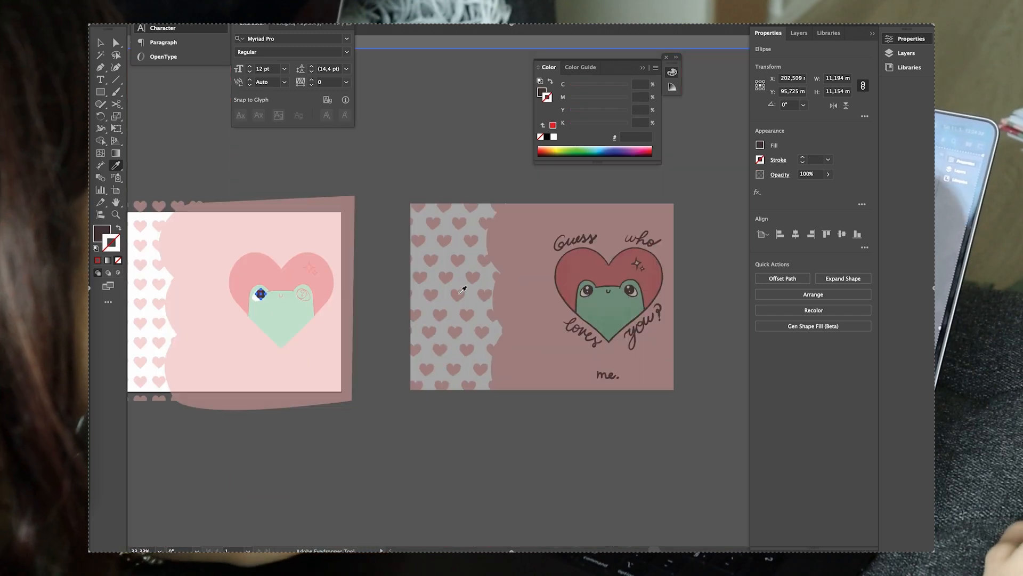
left_click_drag(384, 300, 450, 301)
scroll(379, 298, "up", 4)
scroll(302, 283, "up", 2)
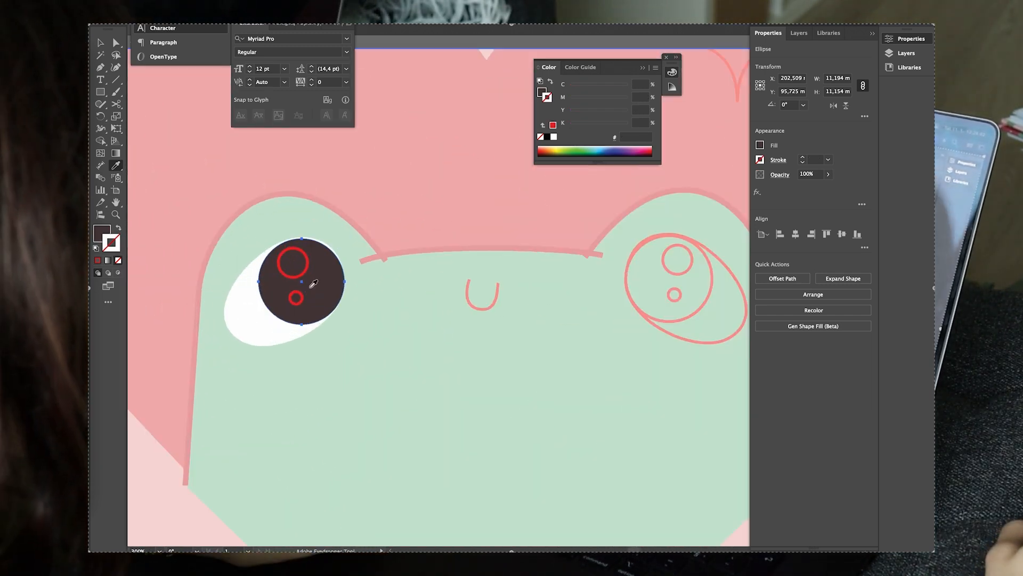
key("v")
Give both small highlight circles in the frog's left eye a white ffffff fill with no stroke, and exit isolation mode.
left_click(307, 272)
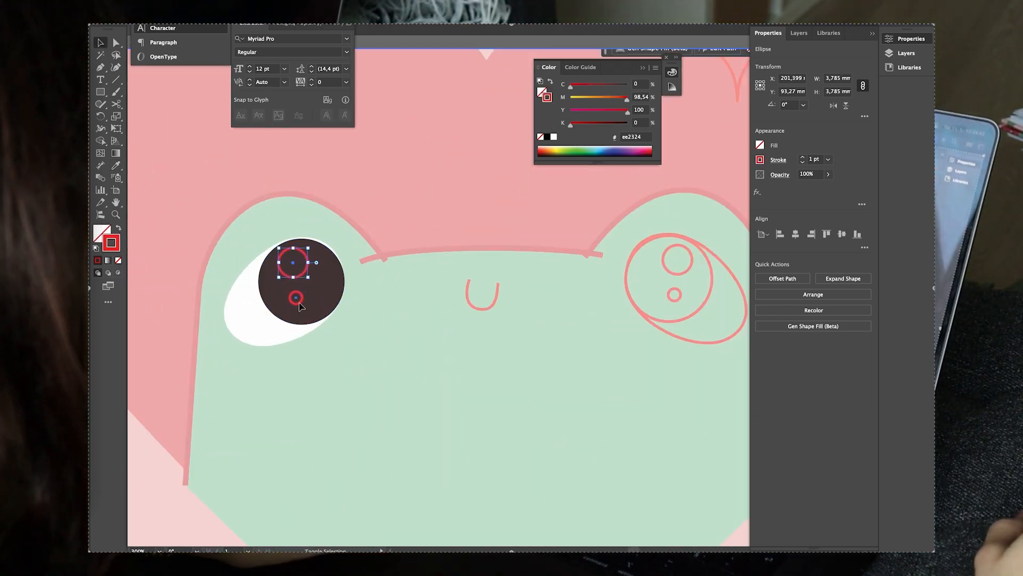
left_click(297, 300, "shift")
left_click(118, 227)
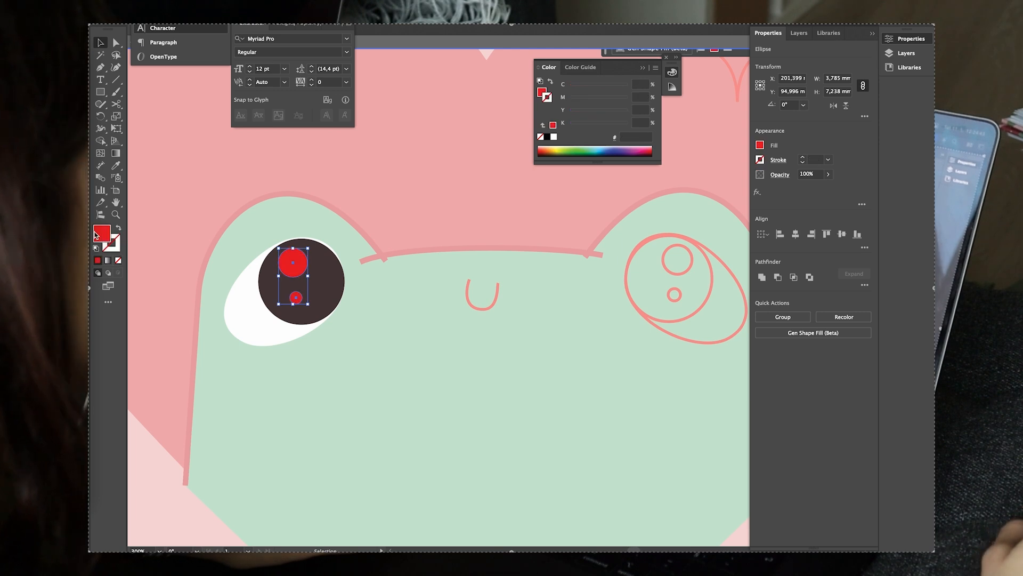
double_click(102, 232)
left_click_drag(425, 260, 377, 218)
left_click(620, 221)
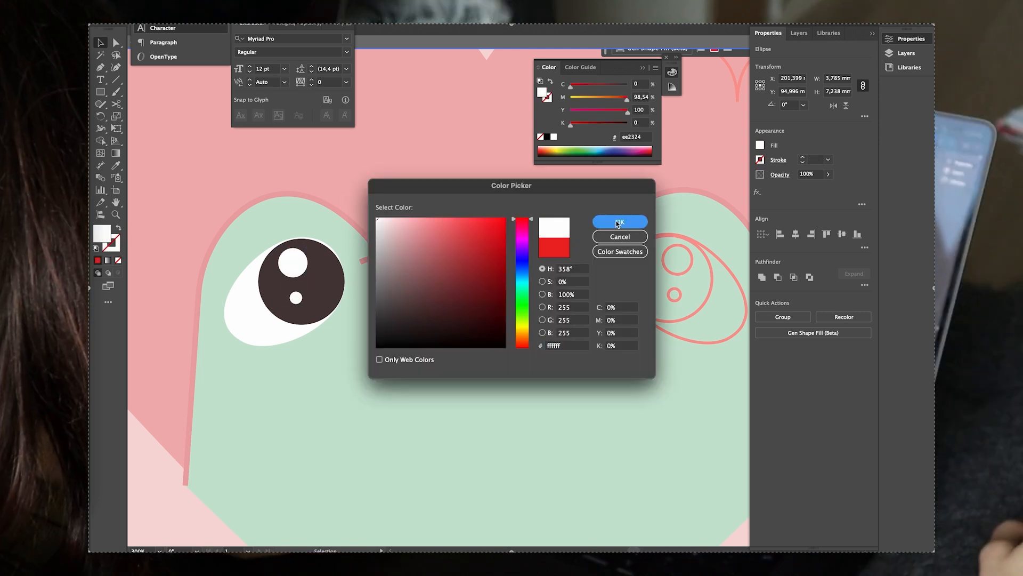
left_click(426, 347)
double_click(426, 350)
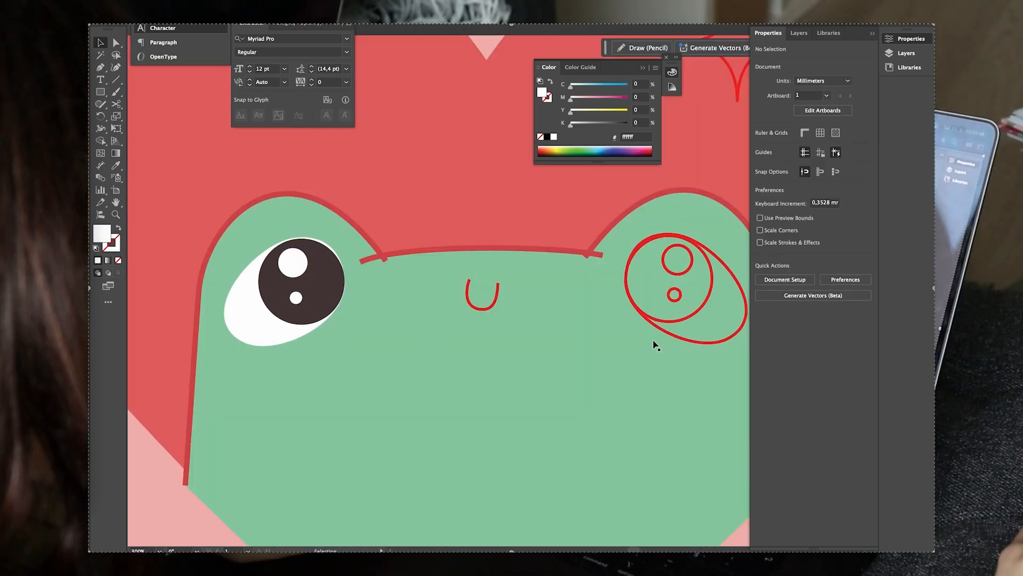
Isolate the frog's right eye group, fill its outer oval with the white sampled from the left eye, and exit isolation mode.
double_click(666, 336)
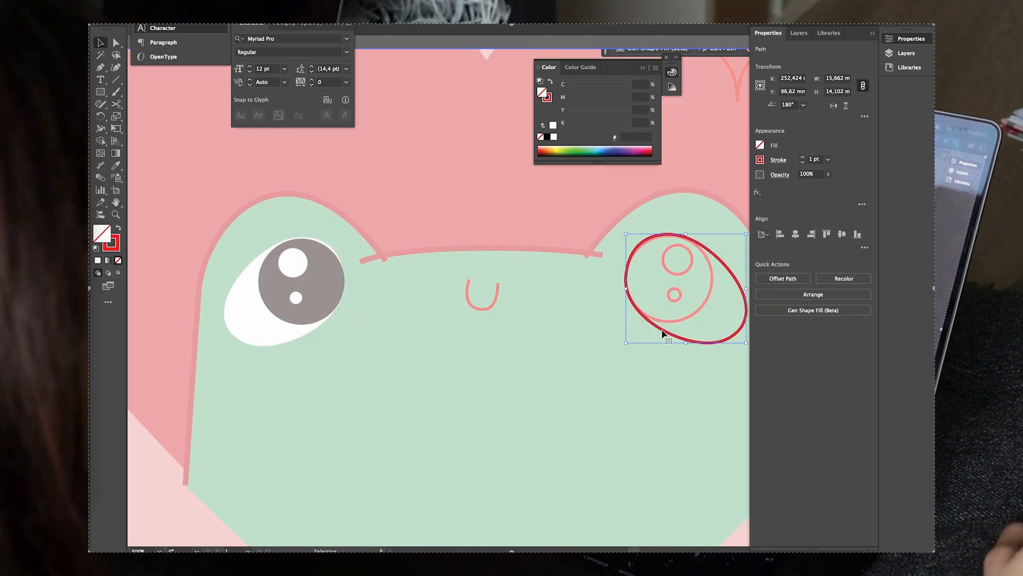
key("i")
left_click(243, 326)
key("v")
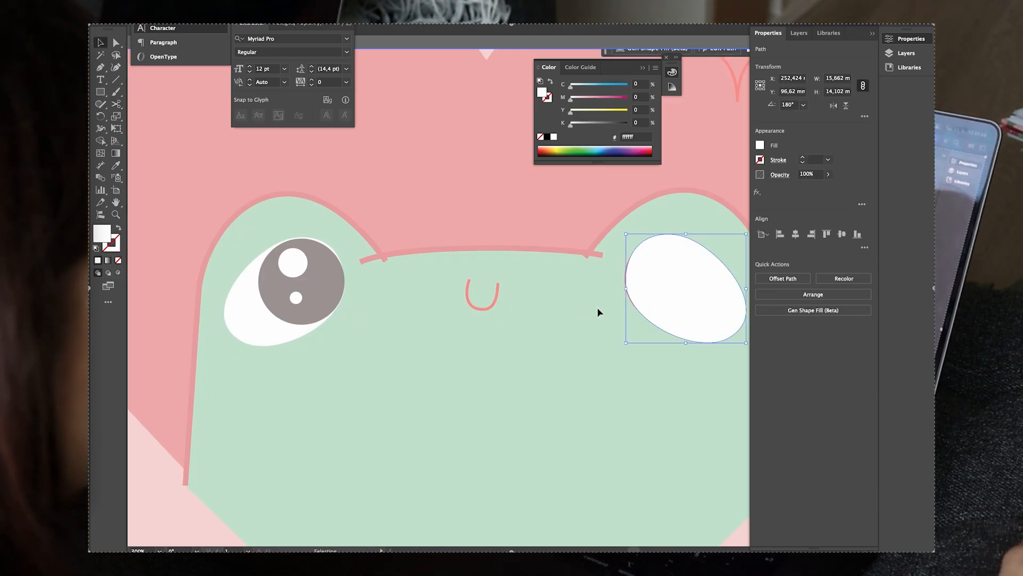
double_click(613, 345)
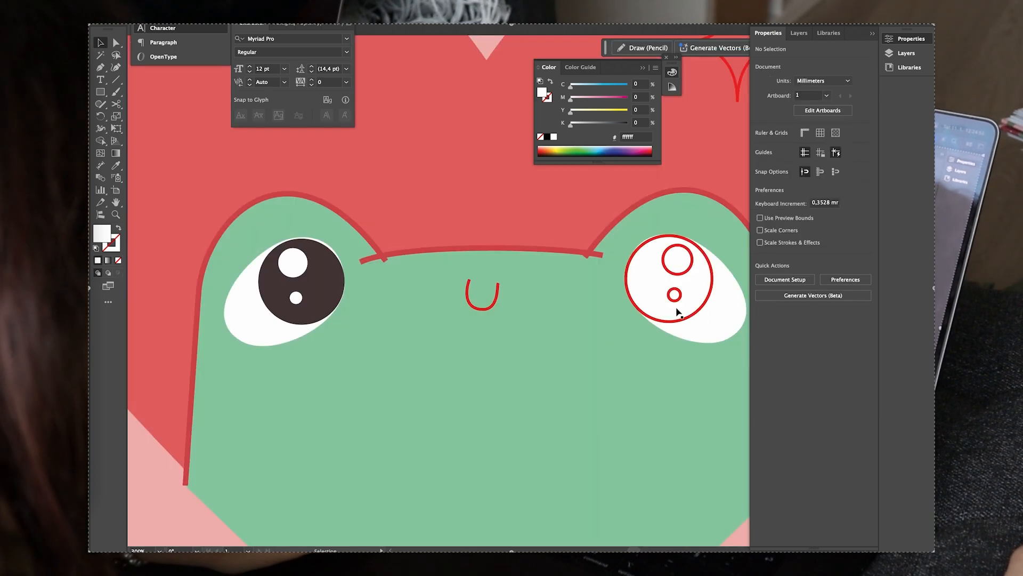
Isolate the right eye group again and fill its pupil circle with the dark brown 4d3b3d sampled from the left pupil.
double_click(704, 306)
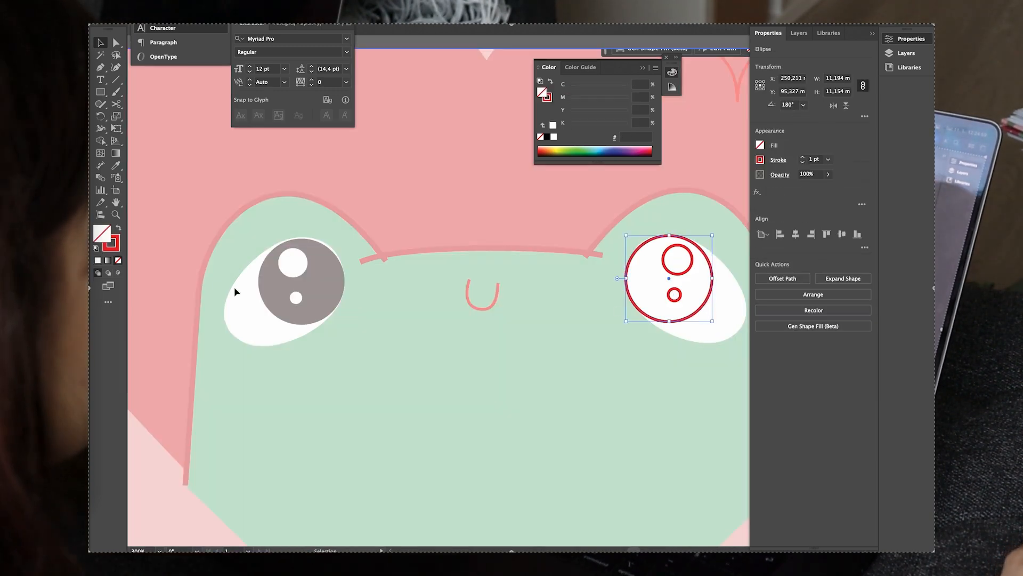
key("i")
left_click(322, 273)
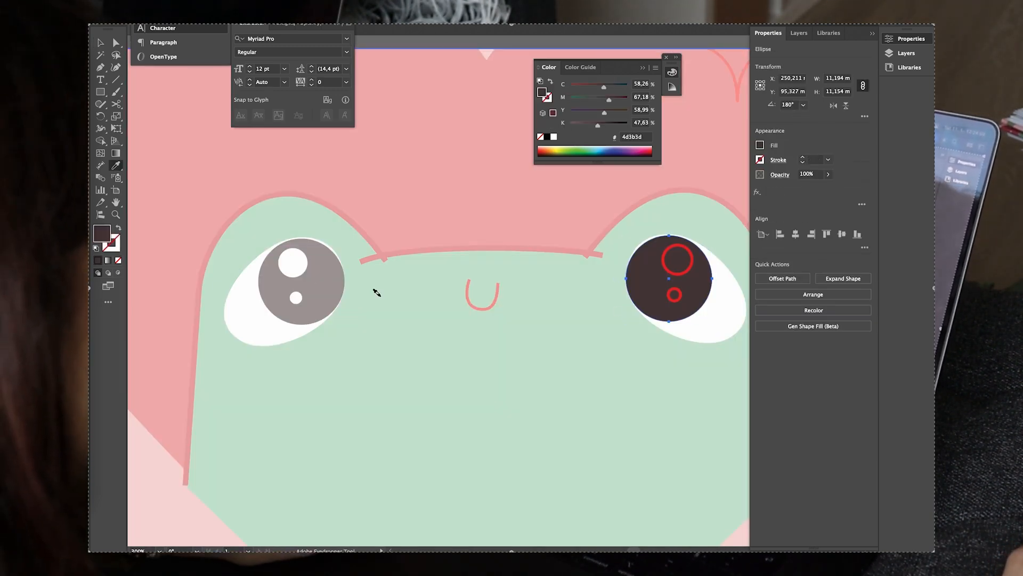
scroll(377, 292, "down", 1)
key("v")
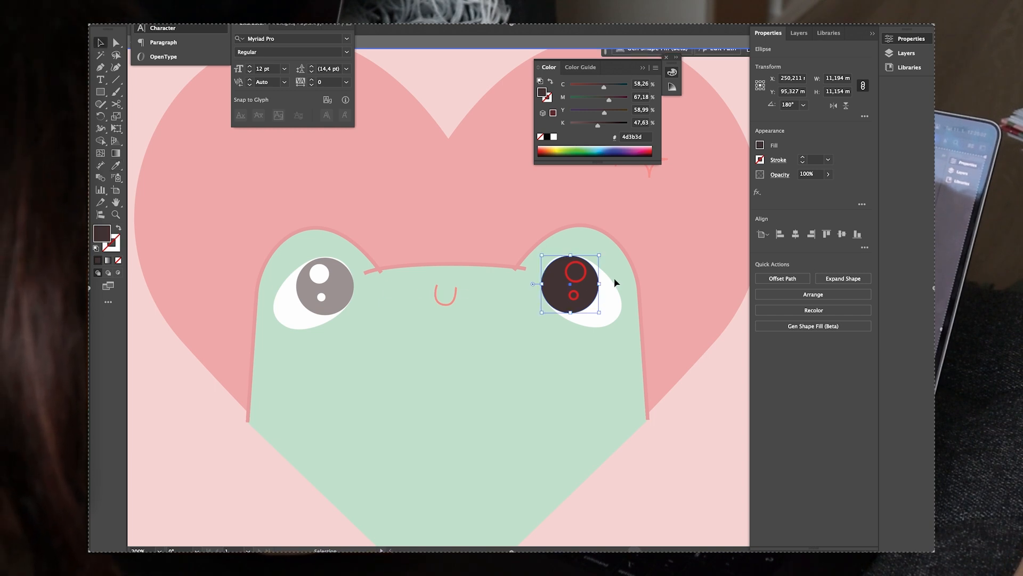
Give both highlight circles in the right eye's pupil the white fill of the left eye's highlights.
left_click(578, 298, "shift")
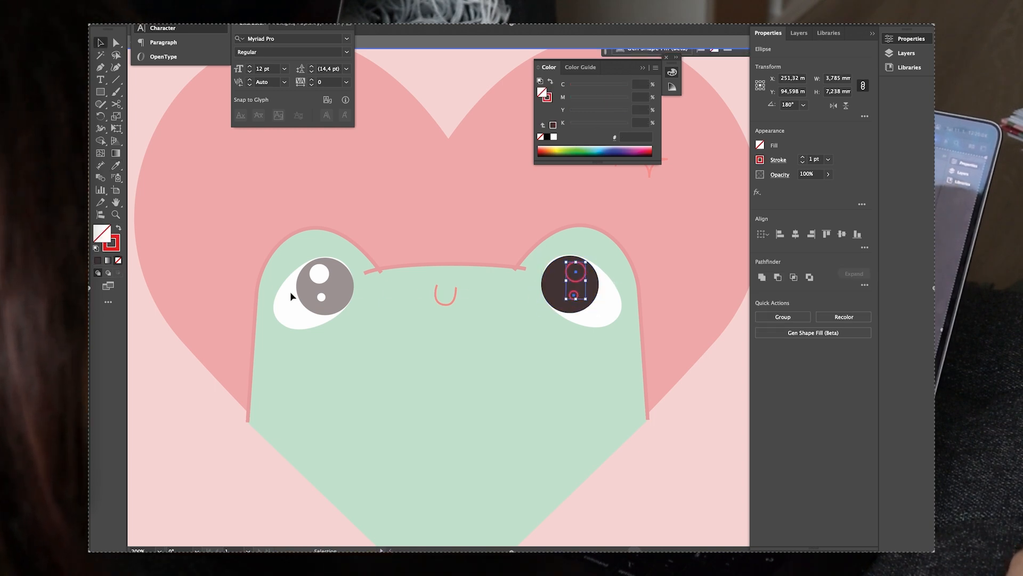
left_click(318, 273)
key("v")
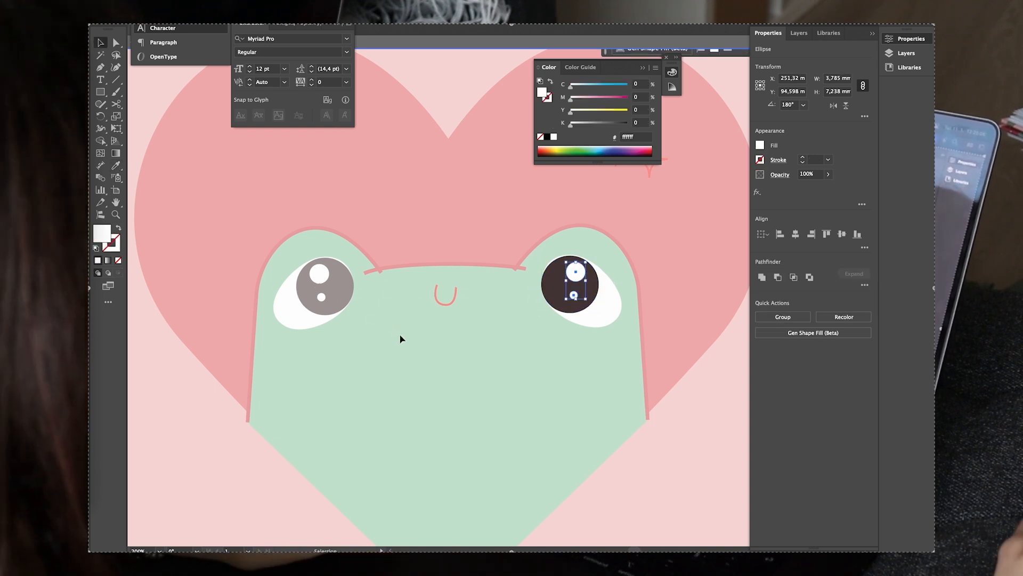
double_click(402, 341)
scroll(588, 284, "up", 2)
scroll(588, 284, "down", 4)
scroll(589, 284, "up", 3)
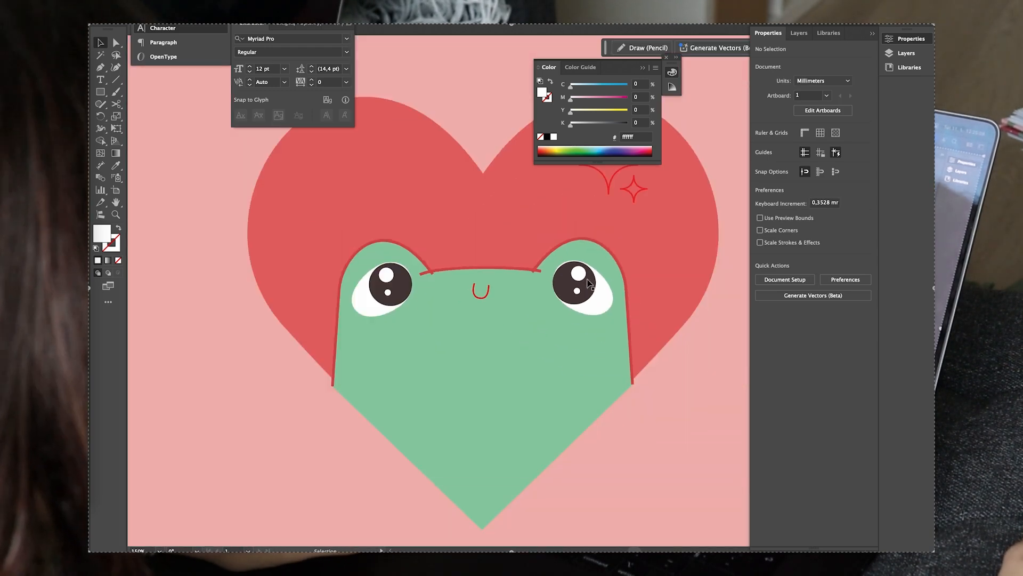
Examine the grouped eyes and the fill colours of the left eye's pupil and eye white.
left_click(617, 348)
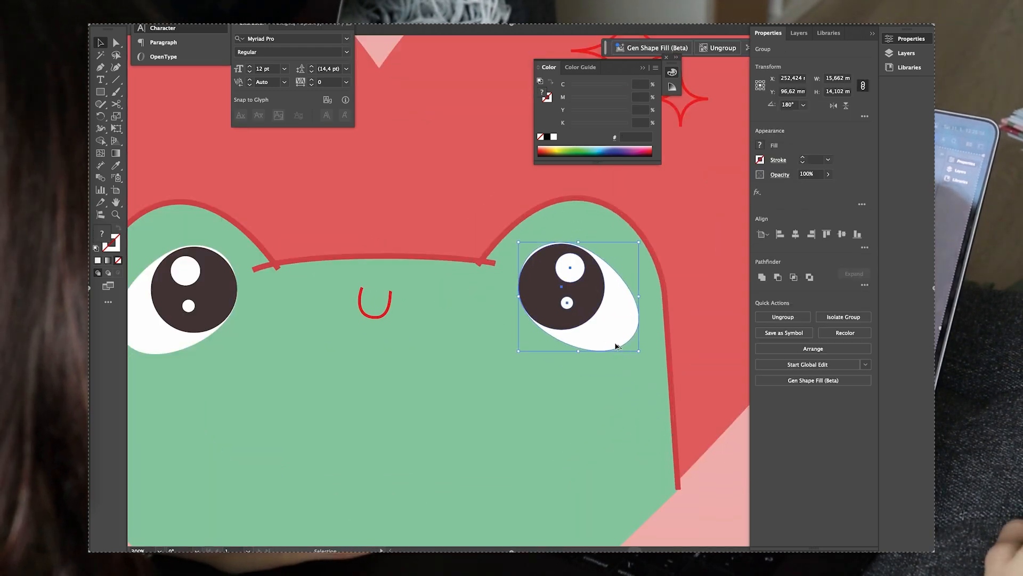
scroll(615, 341, "down", 1)
double_click(300, 336)
left_click(300, 336)
left_click(344, 320)
double_click(108, 234)
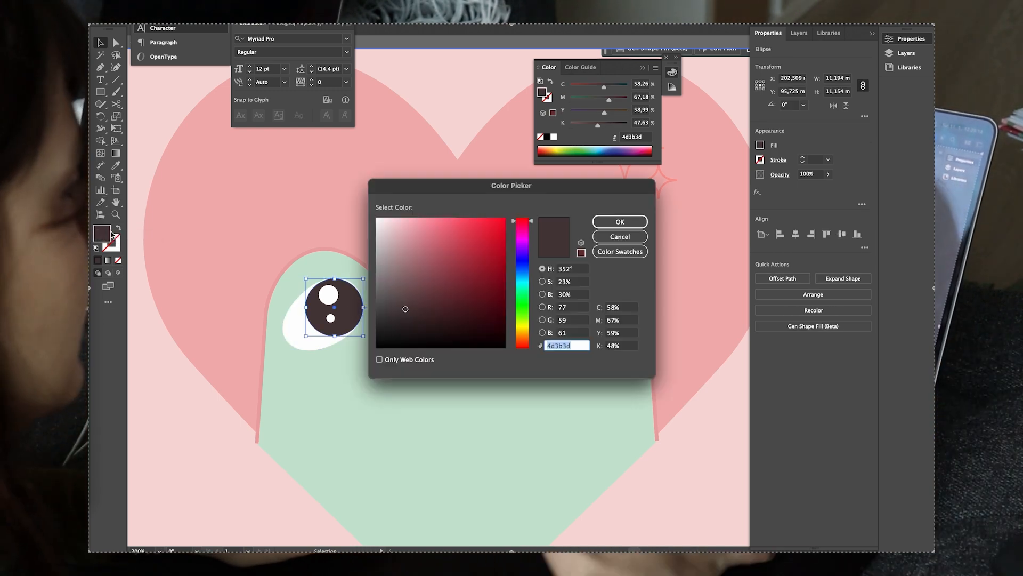
key("Escape")
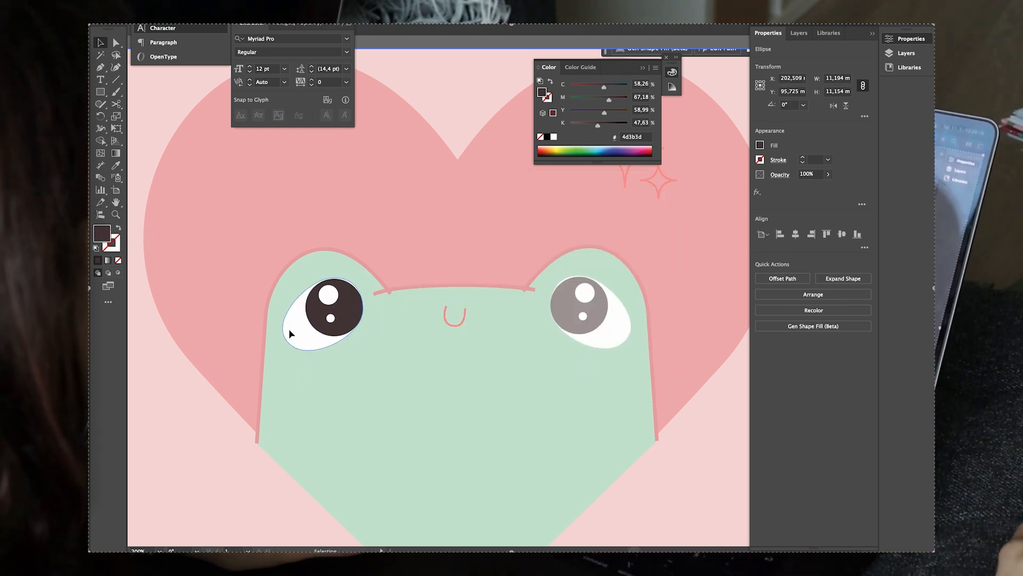
left_click(290, 333)
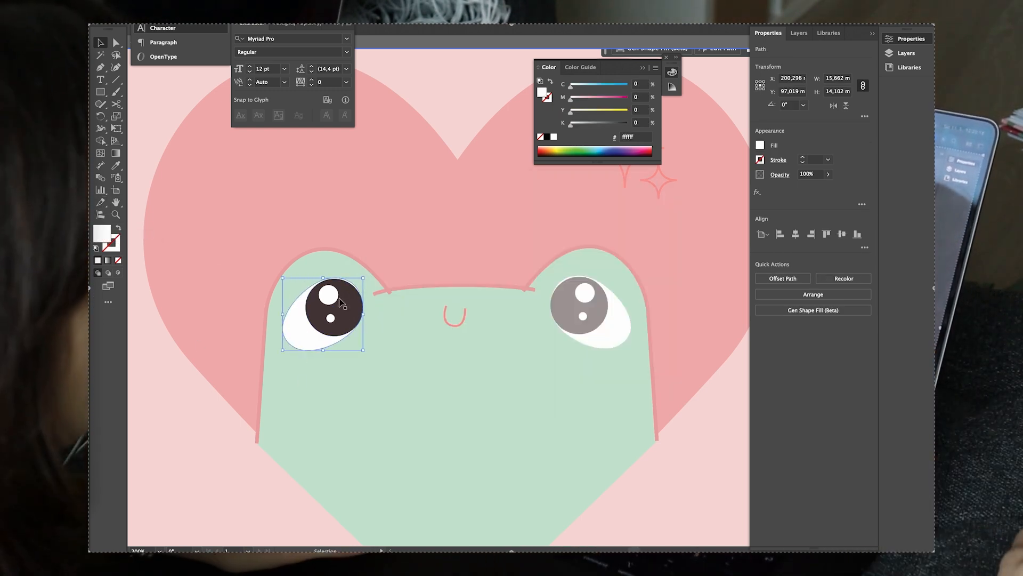
double_click(446, 409)
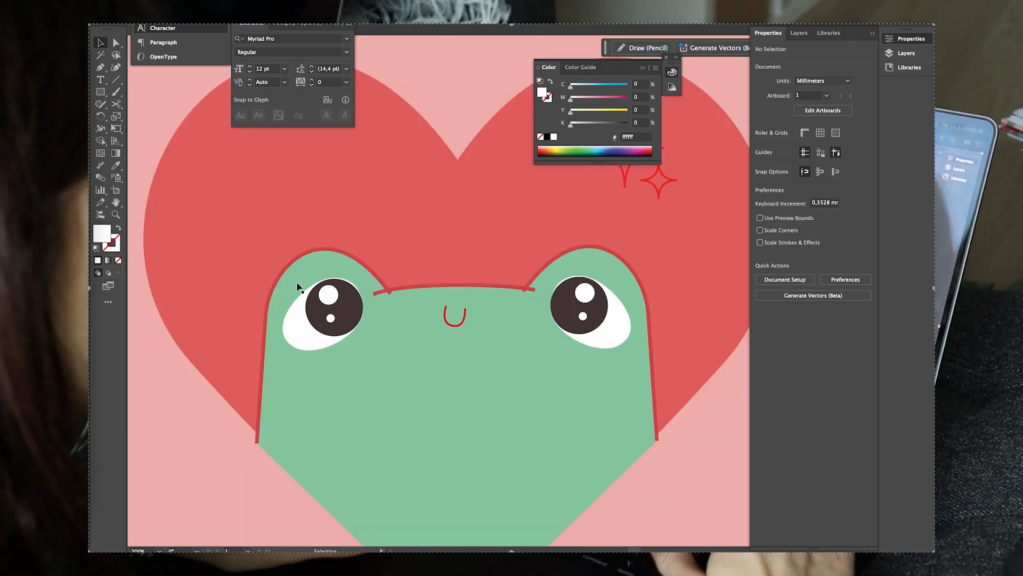
Trace an open curved outline around the left eye with the Pen tool, leaving a gap at its outer corner.
scroll(296, 283, "up", 2)
key("p")
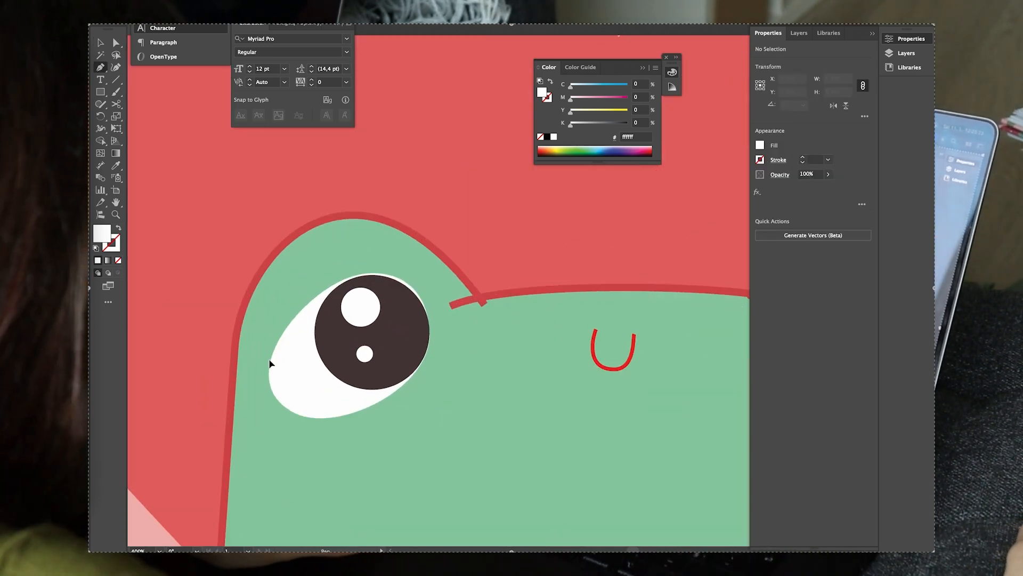
left_click(361, 277)
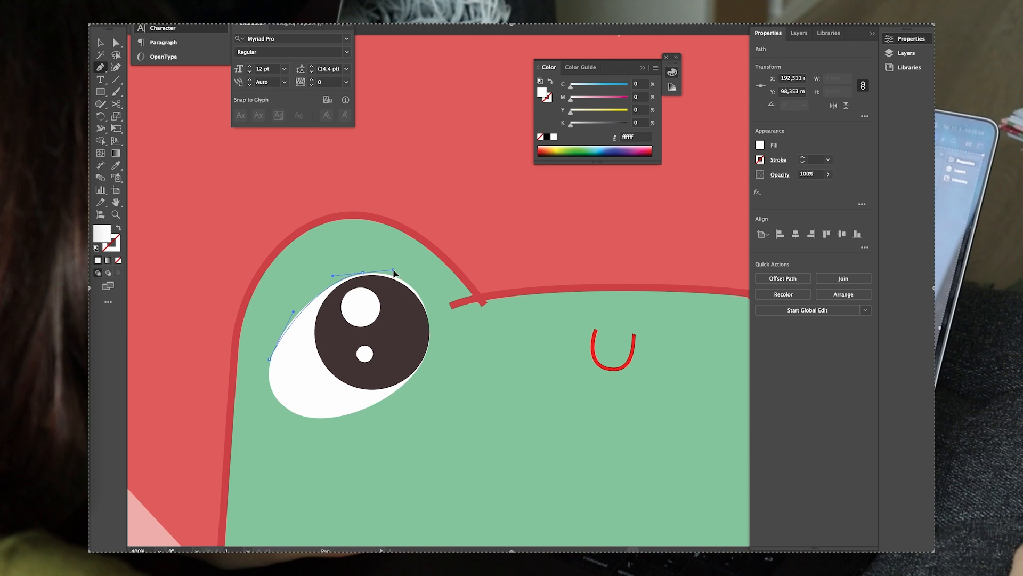
left_click_drag(394, 271, 393, 270)
left_click_drag(431, 367, 428, 370)
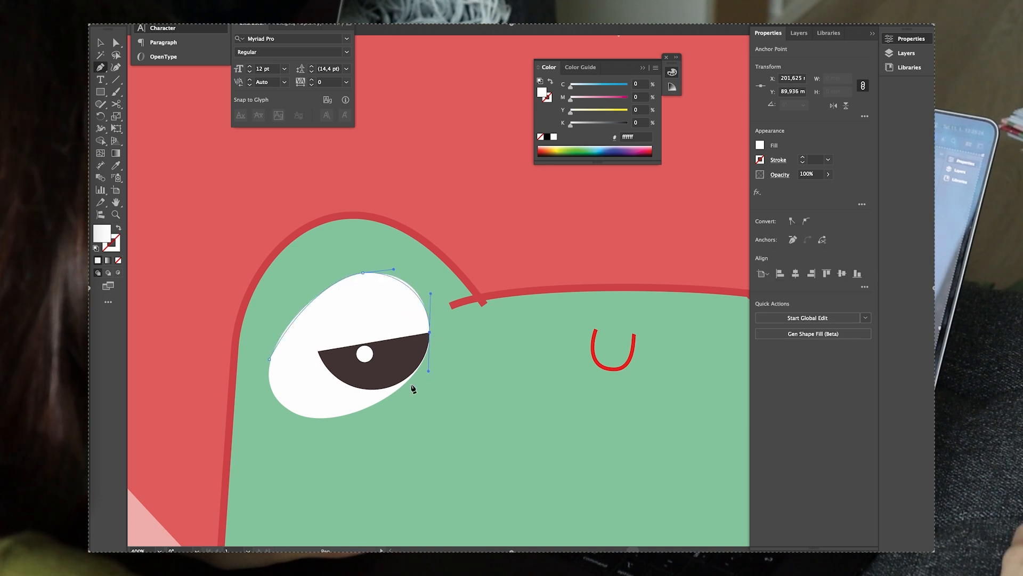
left_click(340, 418)
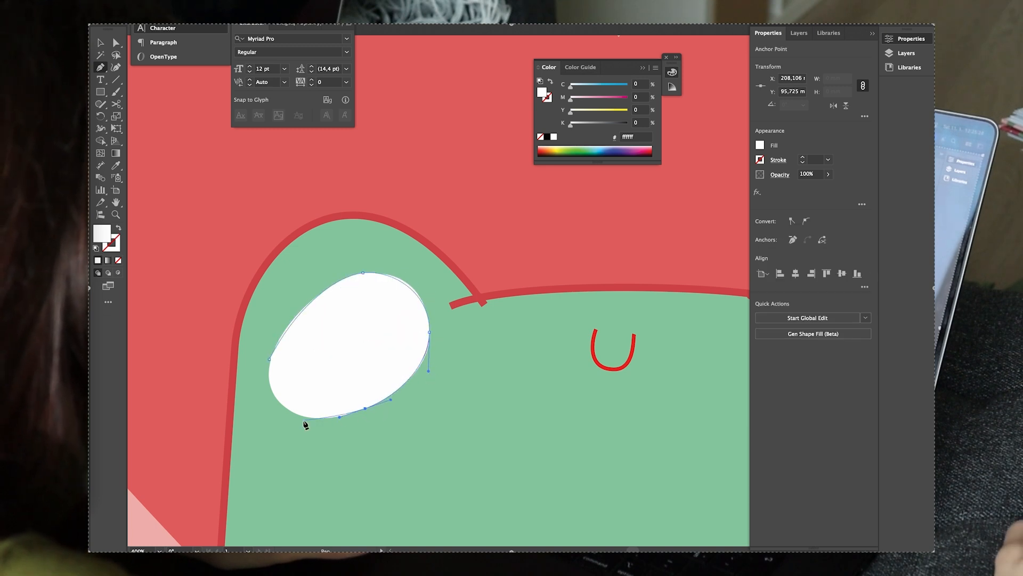
left_click_drag(292, 413, 274, 405)
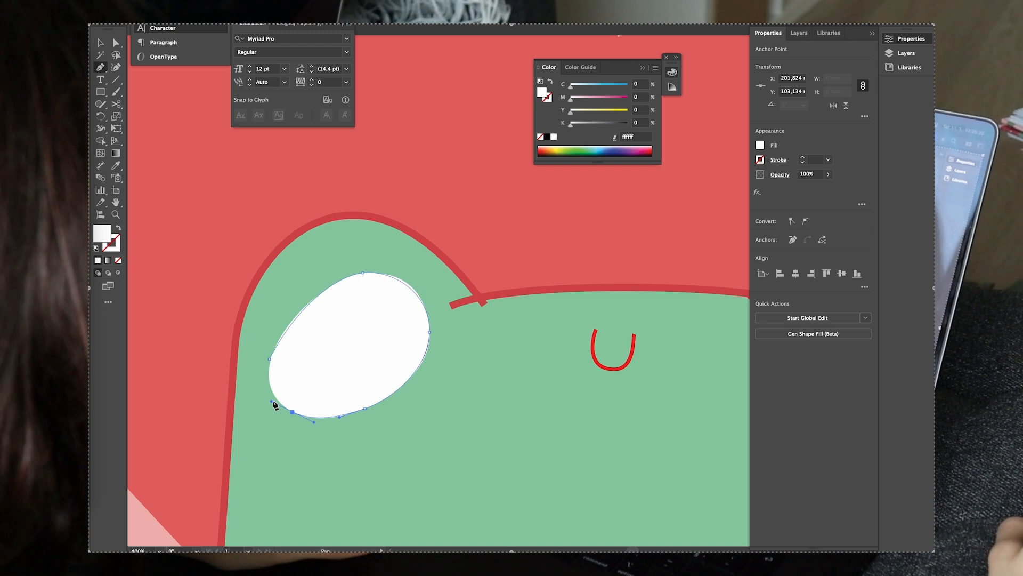
Style the left eye's outline with no fill and a 2 pt stroke in the pupil's dark brown #4d3b3d.
key("shift+x")
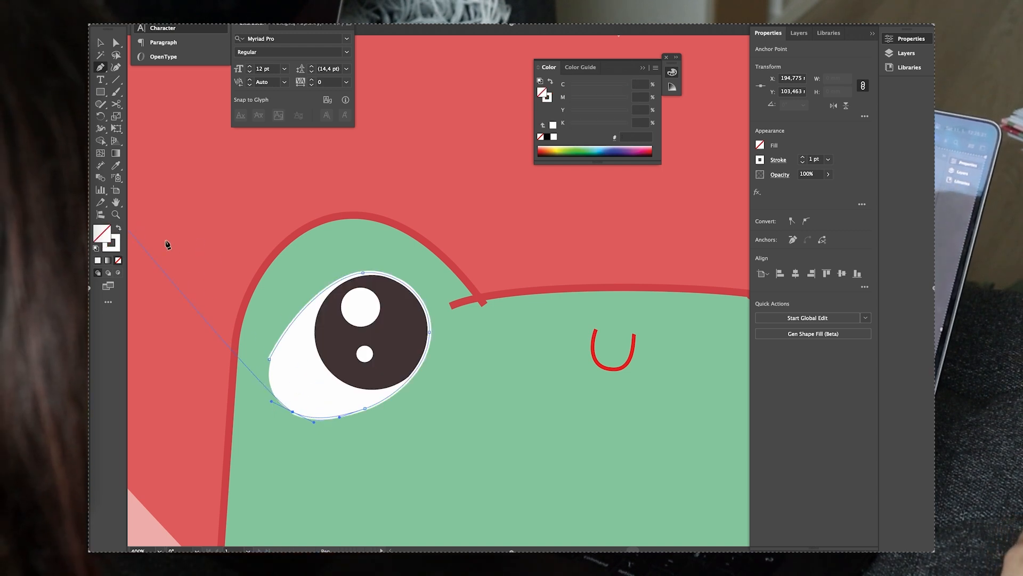
key("i")
left_click(404, 292)
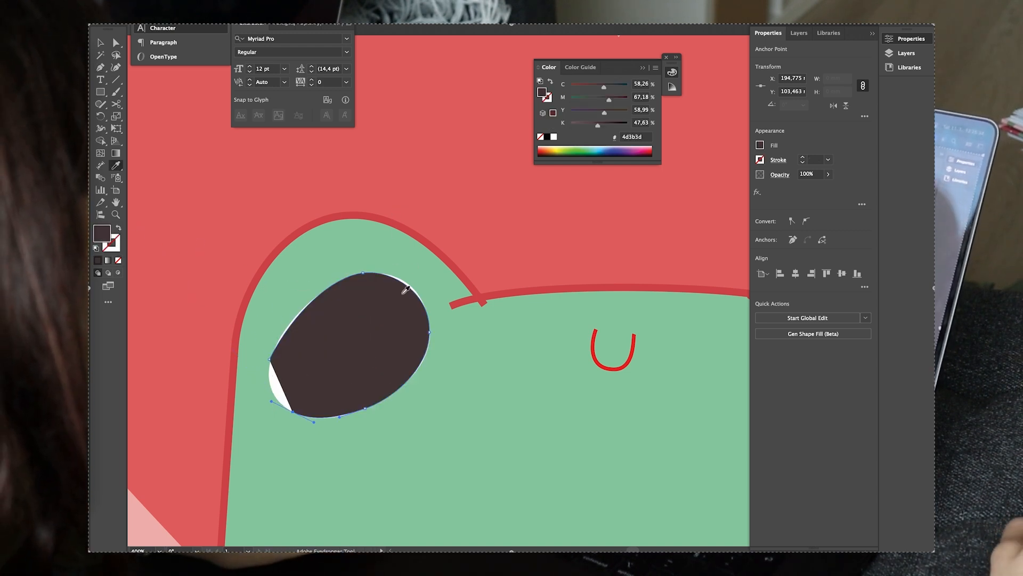
left_click(118, 229)
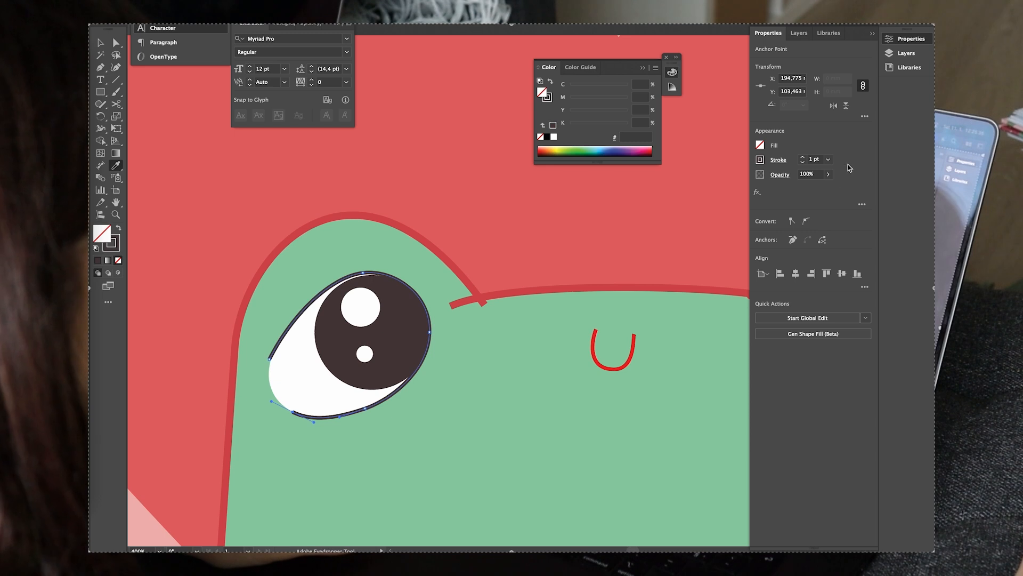
left_click(803, 158)
scroll(218, 453, "down", 2)
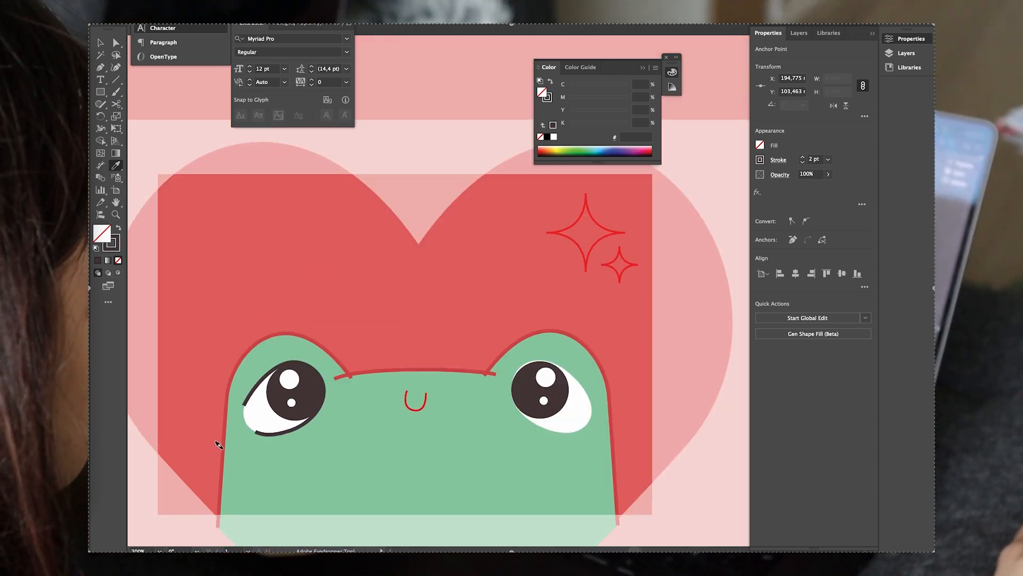
Match the frog's mouth line to the dark 2 pt stroke of the left eye's outline.
key("v")
left_click(350, 441)
scroll(371, 431, "down", 1)
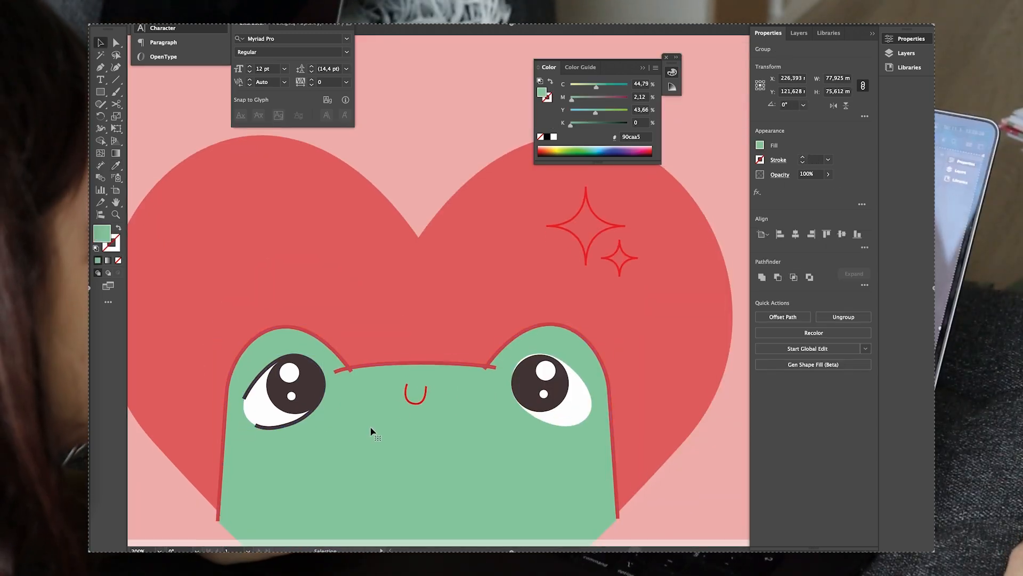
left_click(409, 401)
key("i")
left_click(292, 421)
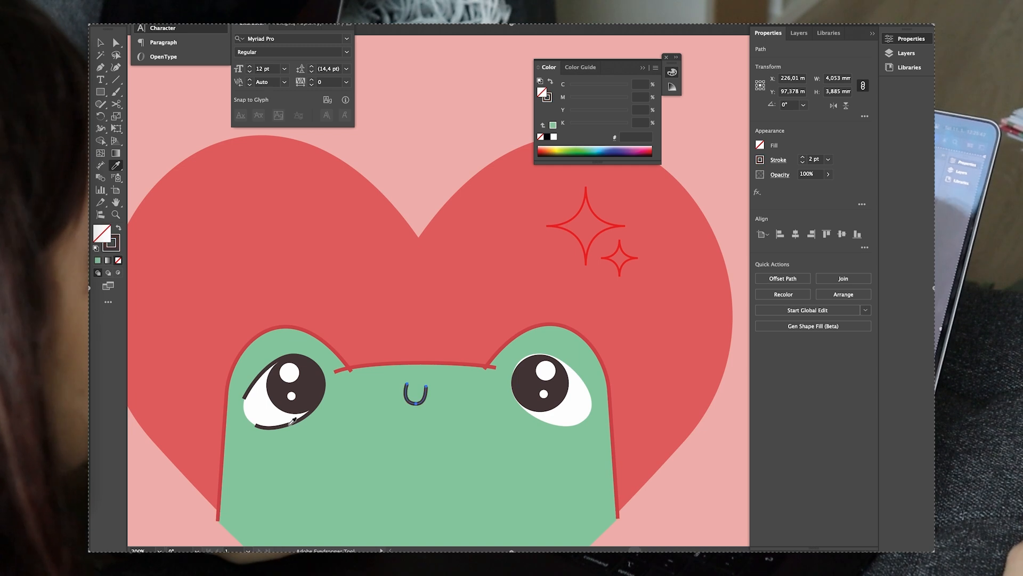
Apply the mouth's dark 2 pt stroke to the red contour lines along the frog's head and sides.
key("v")
scroll(537, 370, "up", 1)
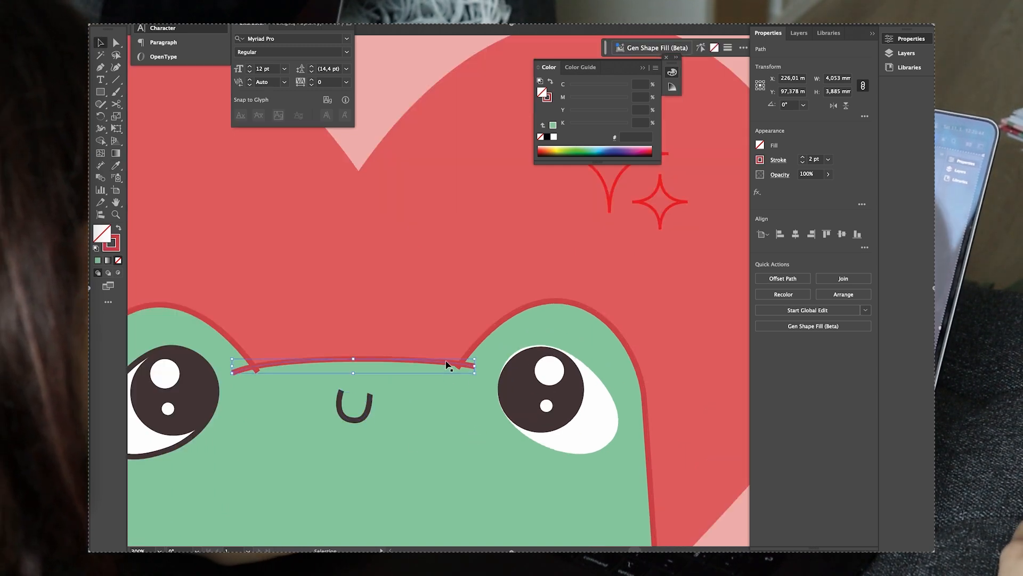
left_click(496, 328, "shift")
scroll(299, 402, "down", 1)
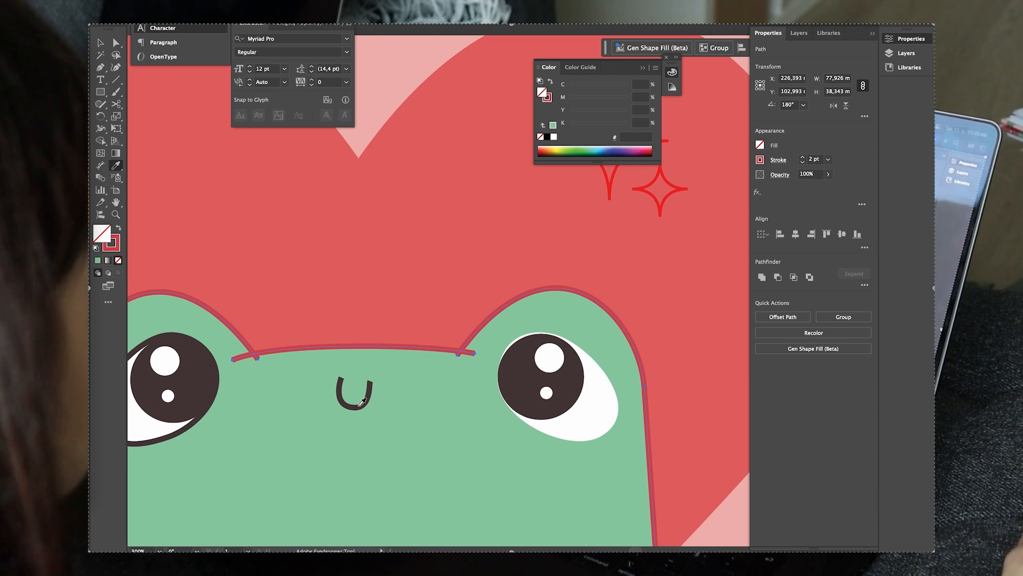
left_click(363, 401)
key("v")
scroll(405, 384, "down", 2)
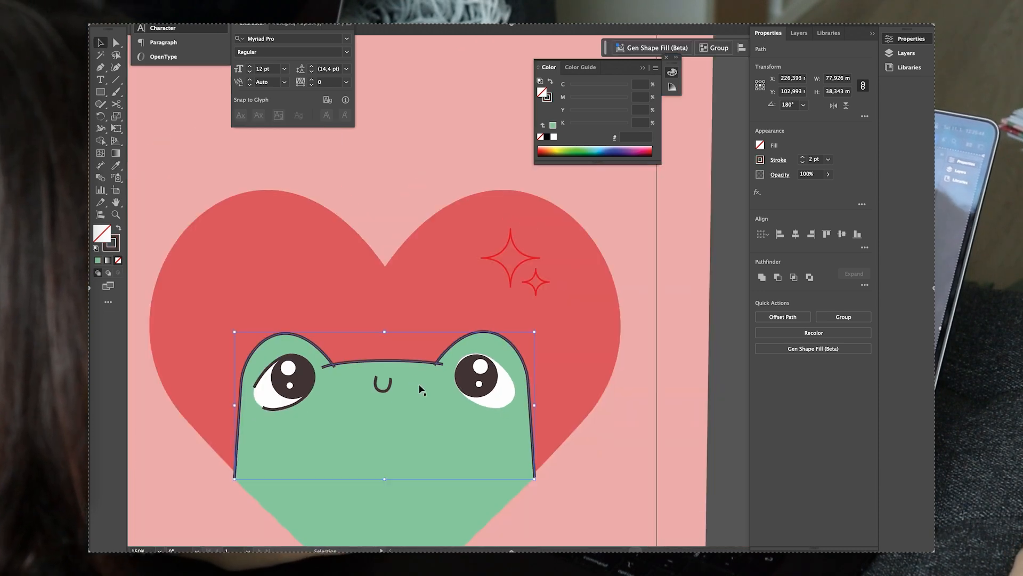
left_click(601, 437)
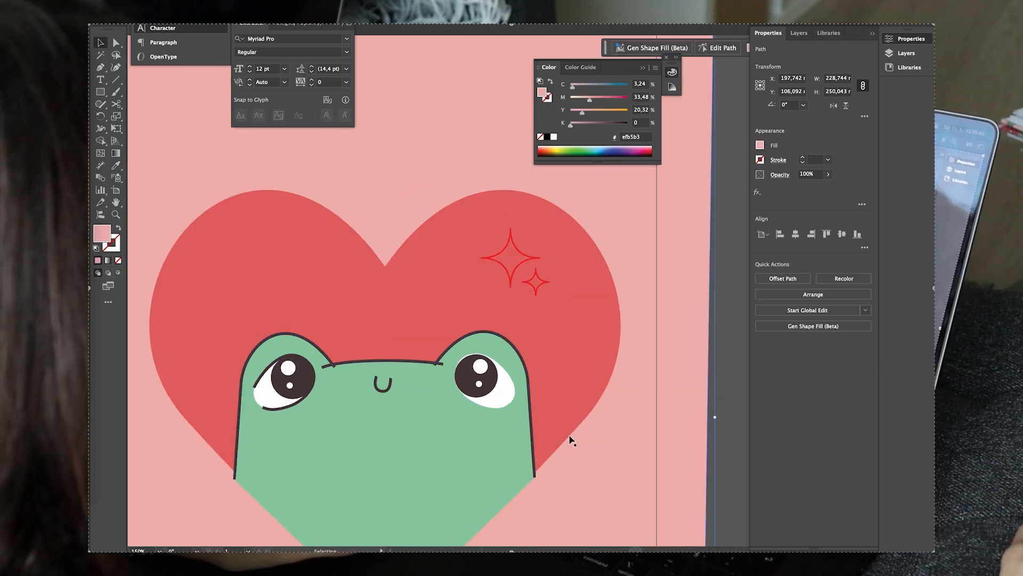
Paste a copy of the left eye's outline in place and reflect it across the vertical axis.
left_click(277, 411)
right_click(277, 410)
mouse_move(360, 494)
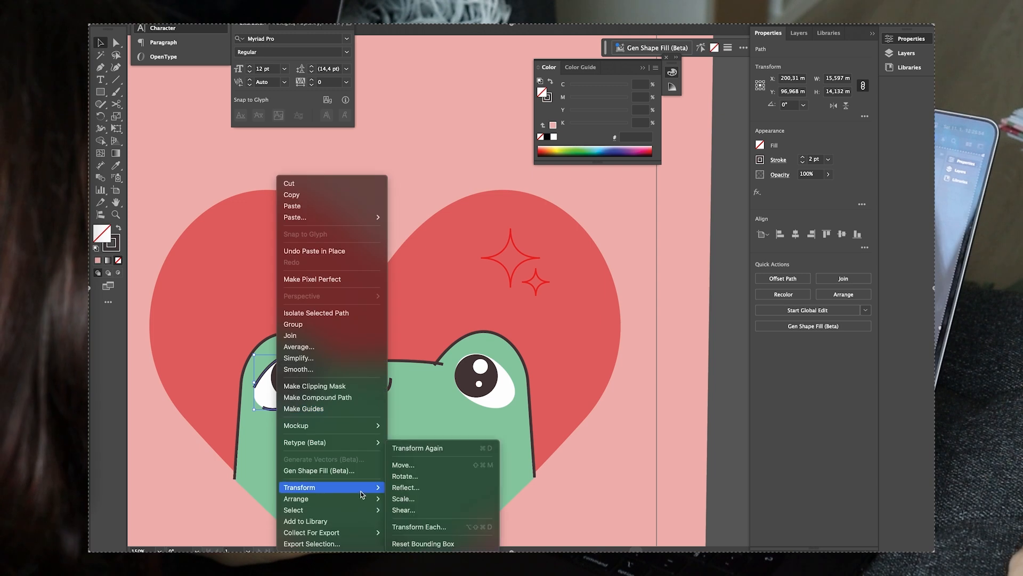
left_click(406, 488)
left_click(448, 344)
Move the mirrored outline straight across onto the right eye and shift it slightly up to fit.
left_click_drag(264, 365, 431, 356)
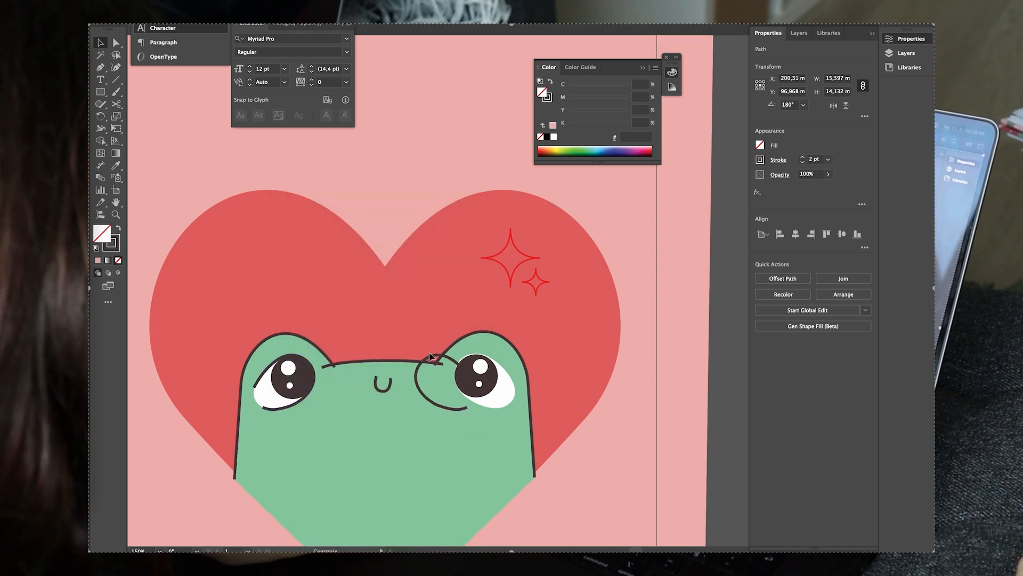
scroll(463, 359, "up", 5)
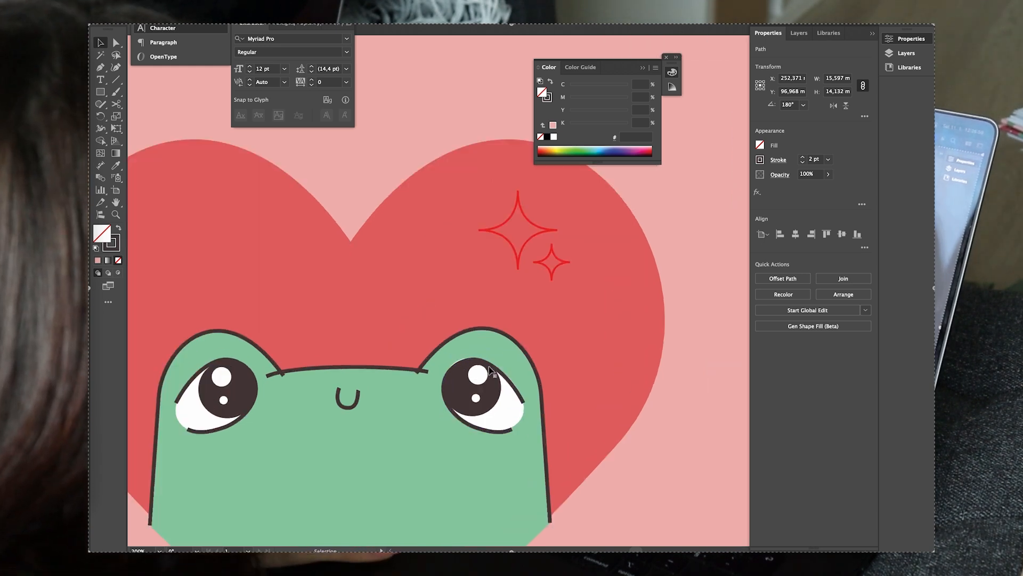
left_click_drag(523, 329, 523, 326)
scroll(523, 323, "down", 3)
scroll(548, 376, "down", 1)
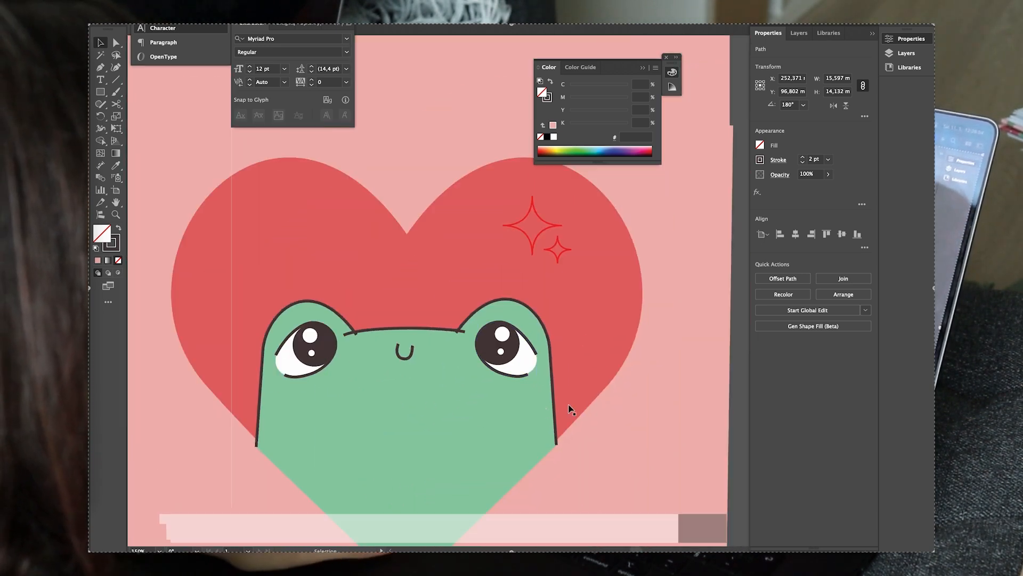
Swap the two sparkles' red stroke to a fill and recolour them yellow #ffcf06.
left_click(621, 411)
left_click(498, 246)
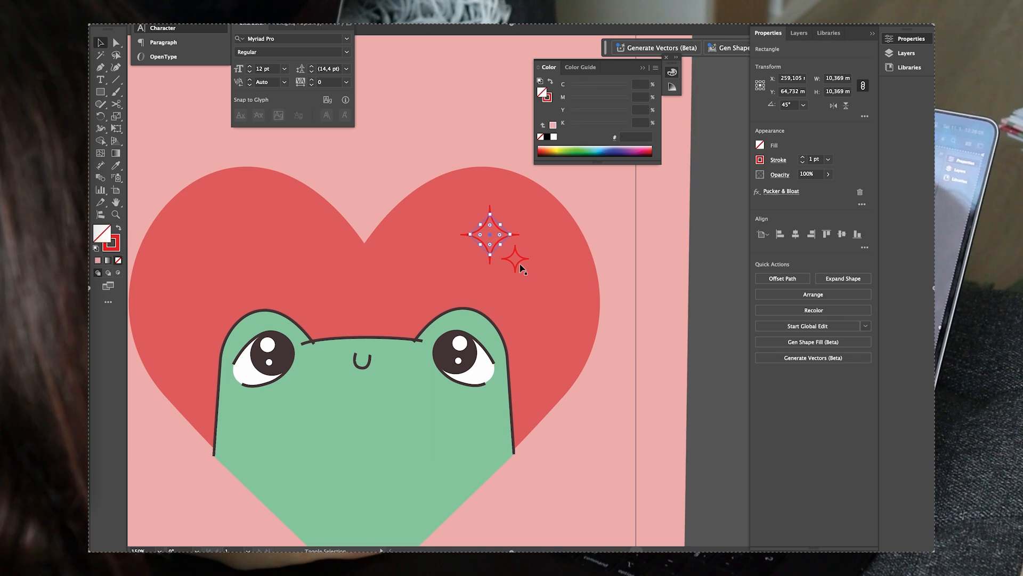
left_click(520, 265, "shift")
left_click(119, 229)
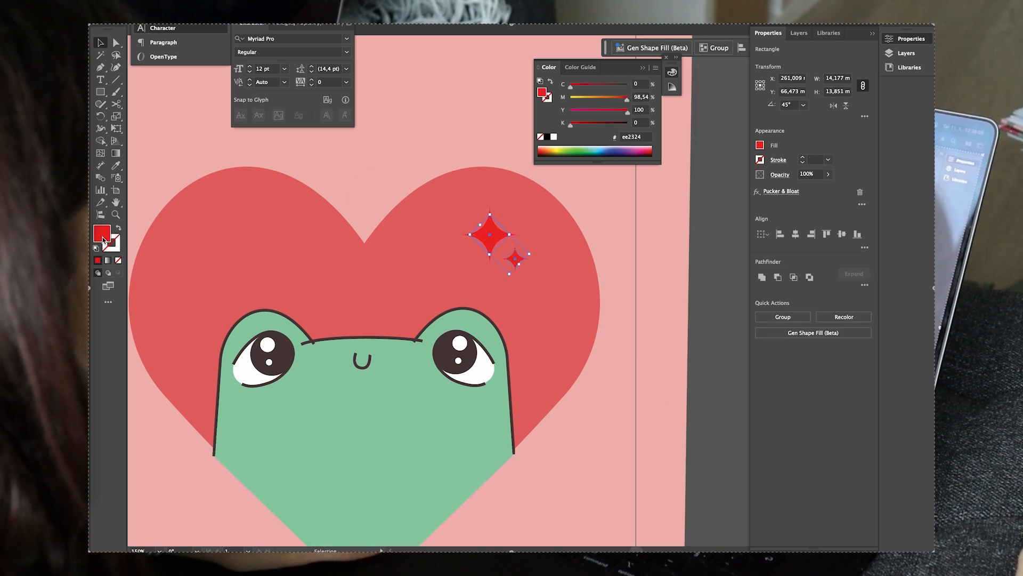
double_click(102, 233)
mouse_move(521, 336)
left_mouse_down()
mouse_move(521, 327)
mouse_move(525, 334)
left_mouse_up()
left_click(623, 224)
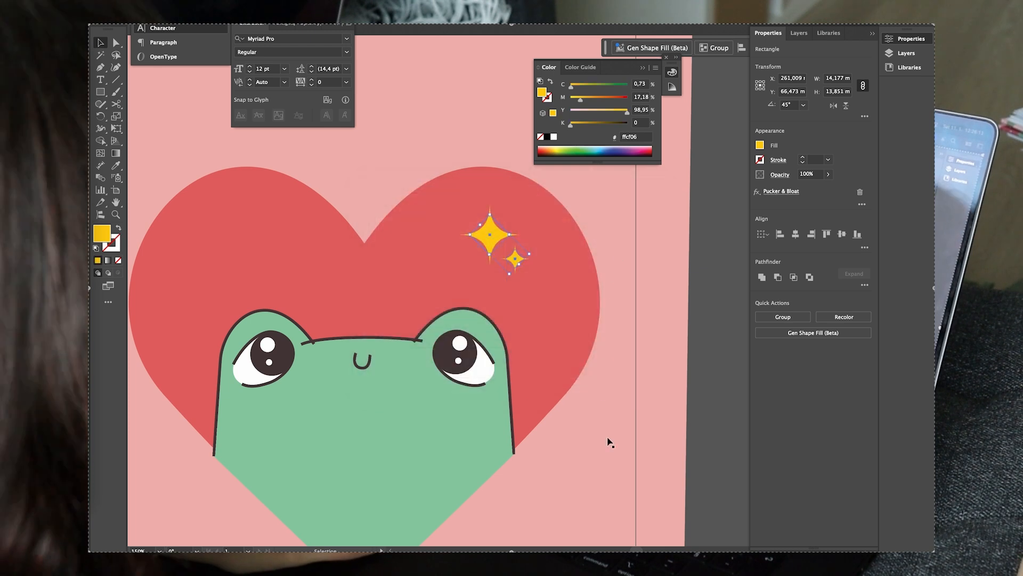
left_click(575, 403)
Compare the frog-in-heart artwork with the reference card design beside the artboard.
scroll(576, 403, "down", 2)
left_click_drag(560, 454, 484, 338)
left_click(606, 353)
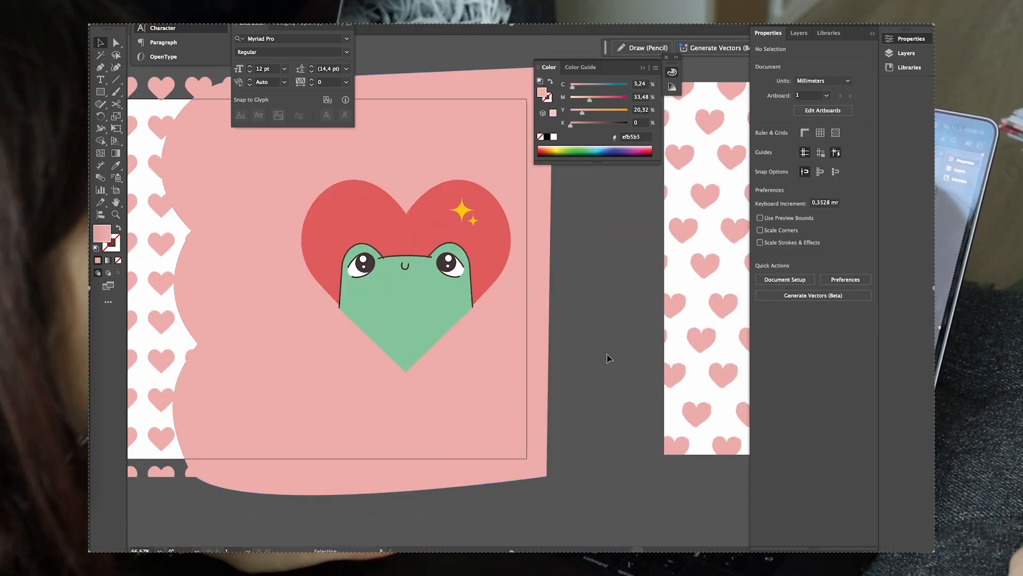
scroll(606, 352, "down", 1)
left_click_drag(603, 333, 358, 395)
scroll(370, 393, "down", 1)
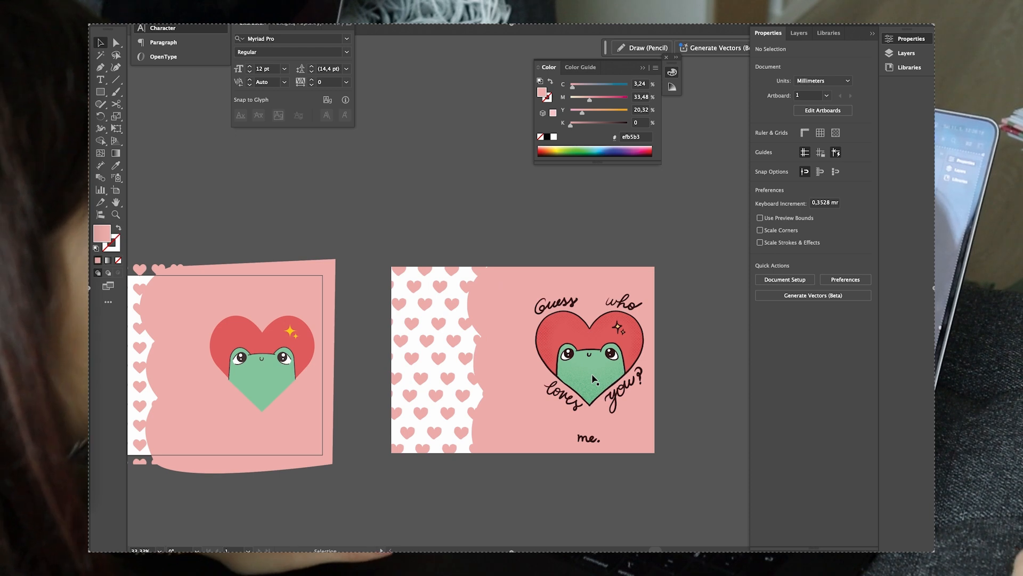
left_click_drag(356, 430, 430, 417)
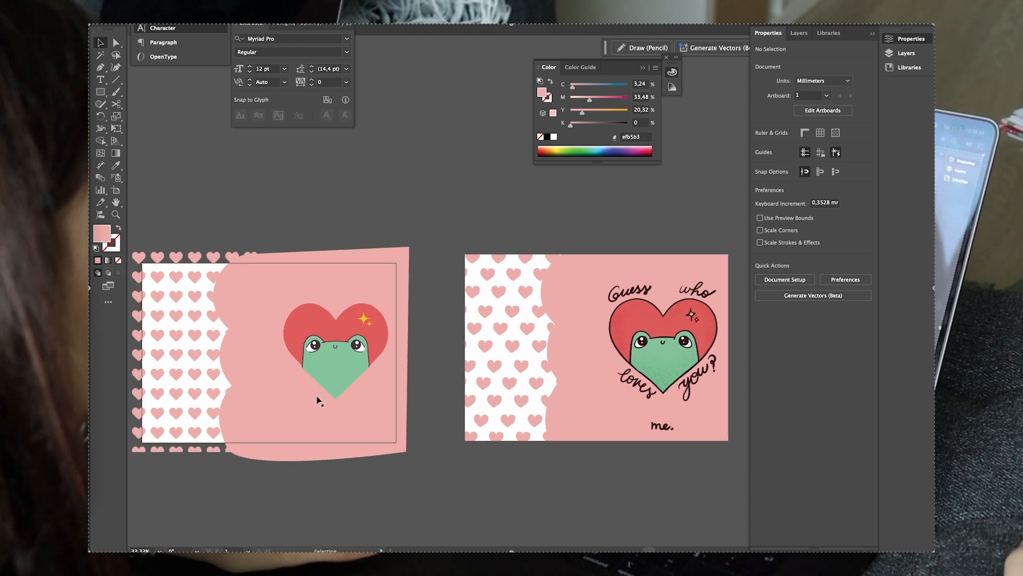
scroll(317, 402, "up", 2)
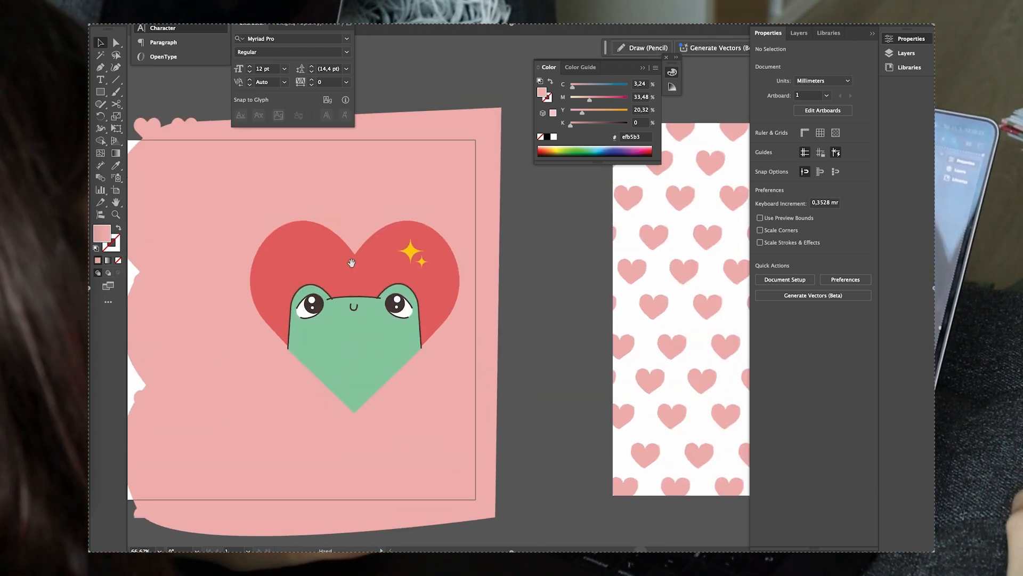
scroll(347, 267, "up", 1)
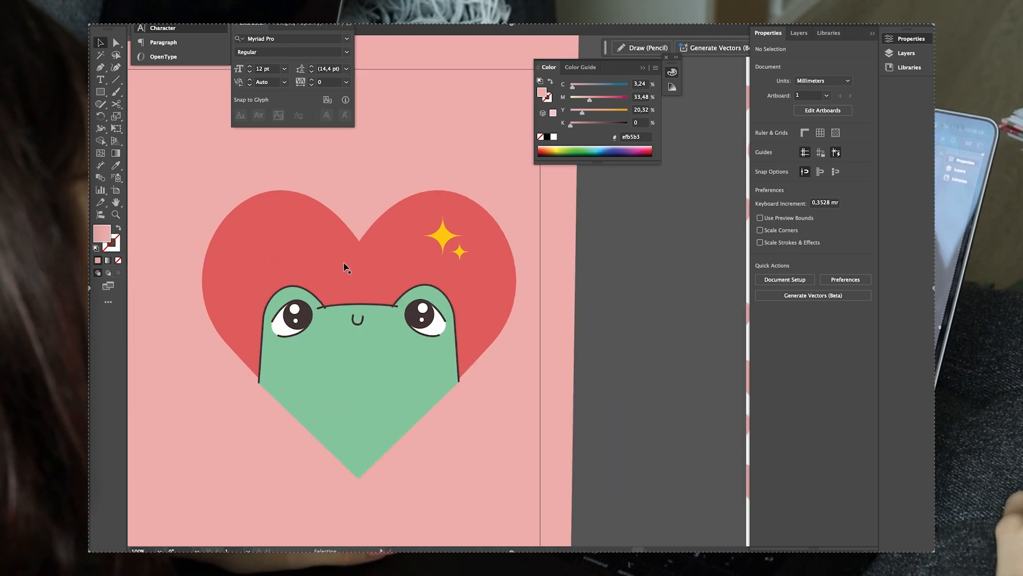
Trace the heart's left half with the Pen tool, from the top notch around the lobe to just past the bottom tip.
left_click(99, 68)
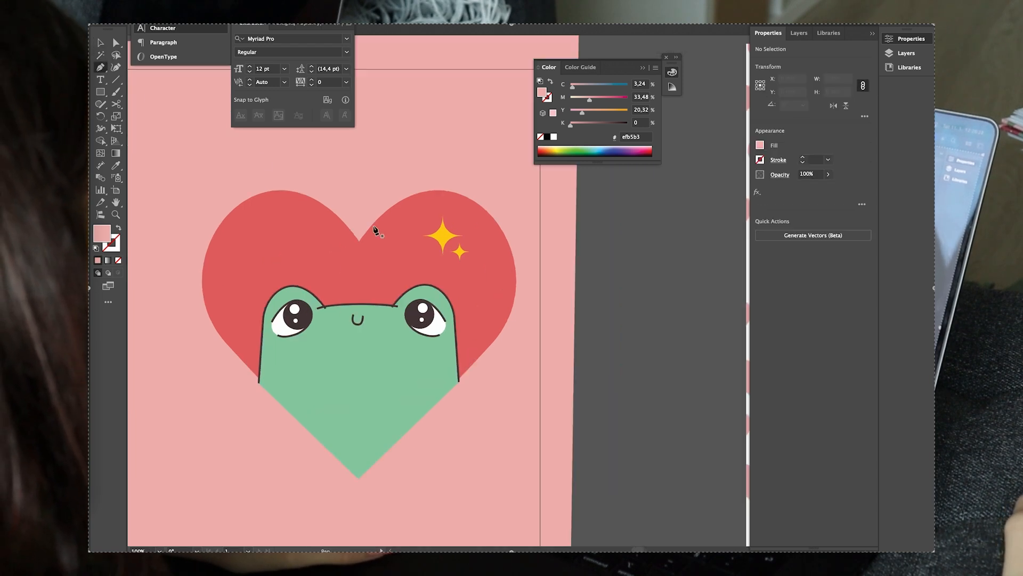
scroll(372, 230, "down", 1)
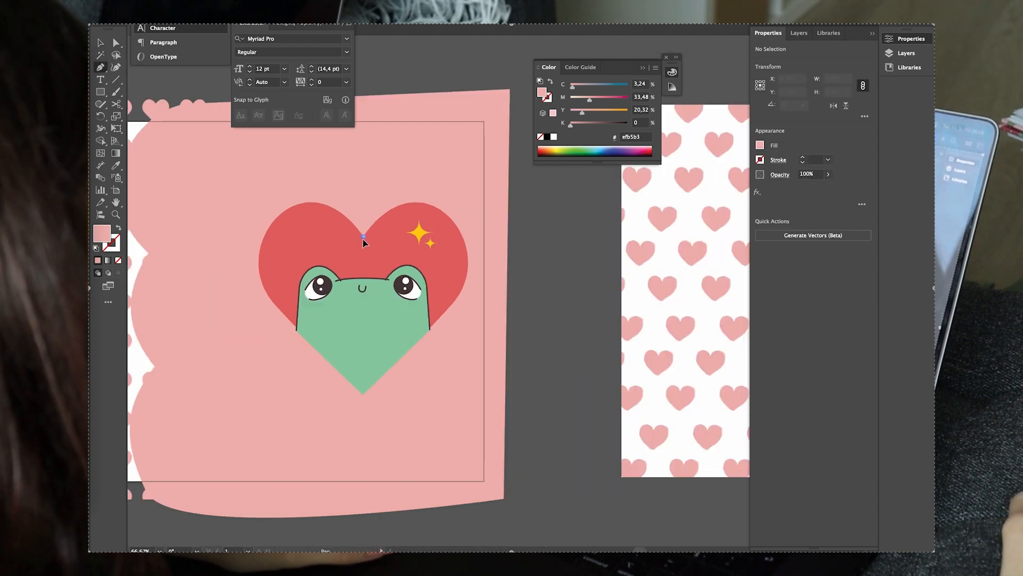
left_click_drag(268, 219, 267, 217)
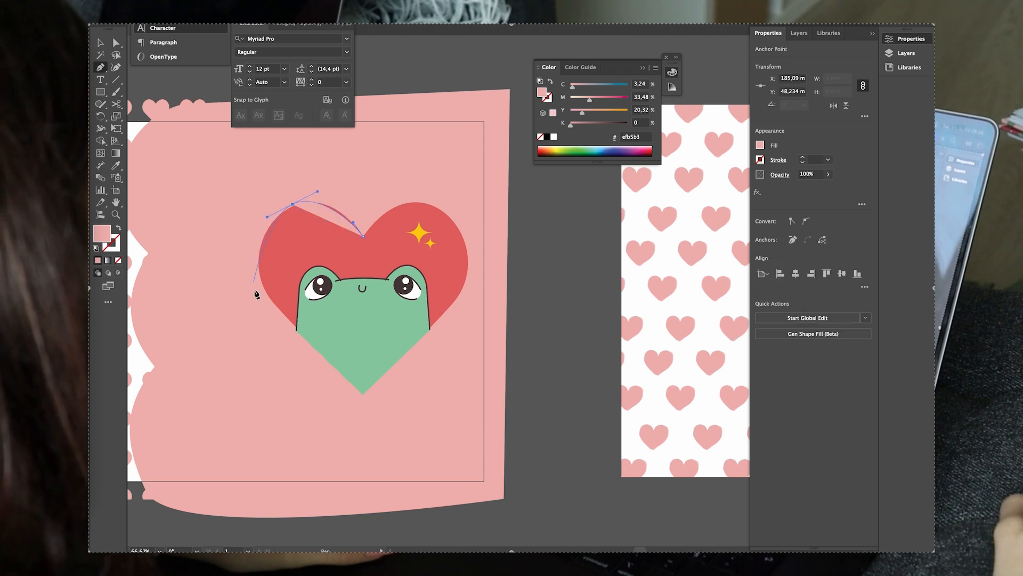
left_click_drag(282, 328, 297, 339)
left_click_drag(371, 403, 389, 396)
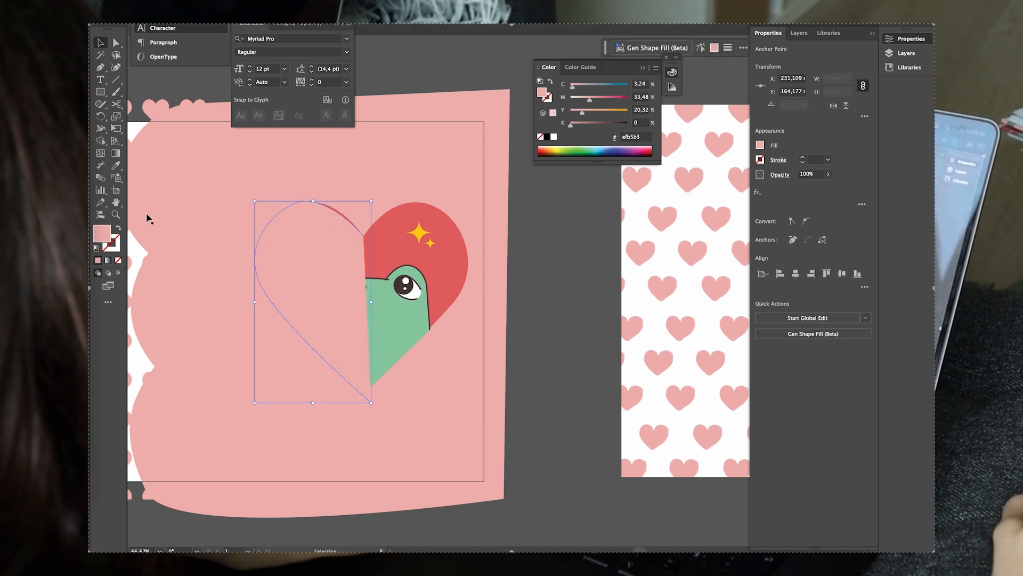
Apply the frog outline's dark 2 pt stroke without fill to the new half-heart path.
left_click(116, 165)
left_click(371, 243)
key("v")
Reshape the left outline's upper curve so it follows the lobe and bends down into the heart's notch.
scroll(340, 239, "up", 2)
key("a")
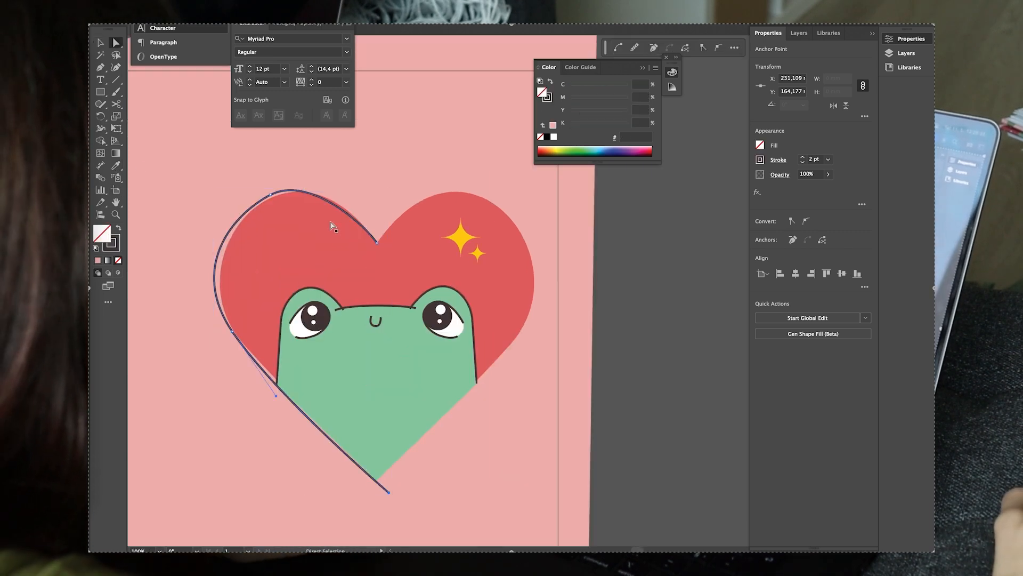
left_click_drag(271, 194, 316, 178)
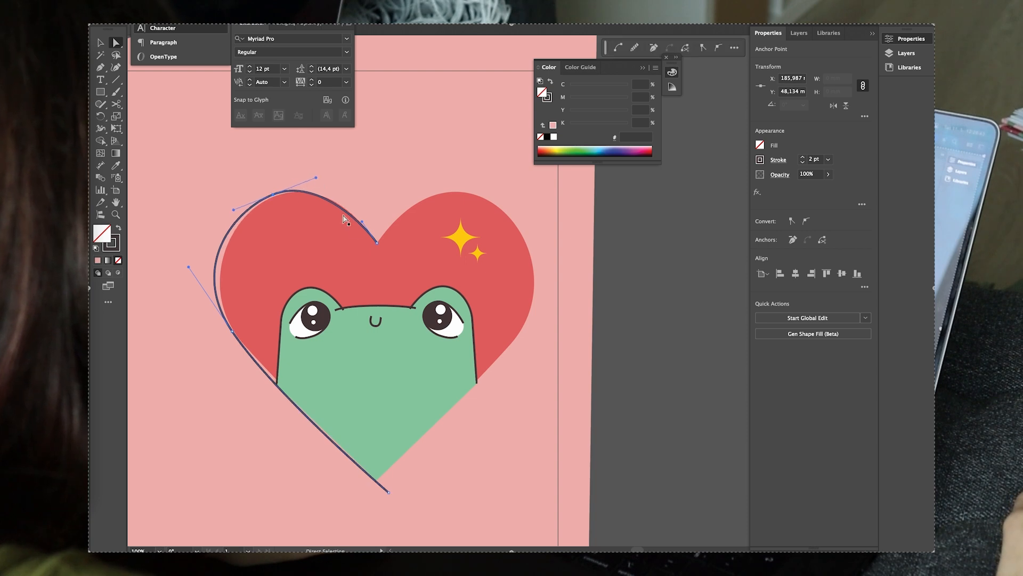
left_click(374, 241)
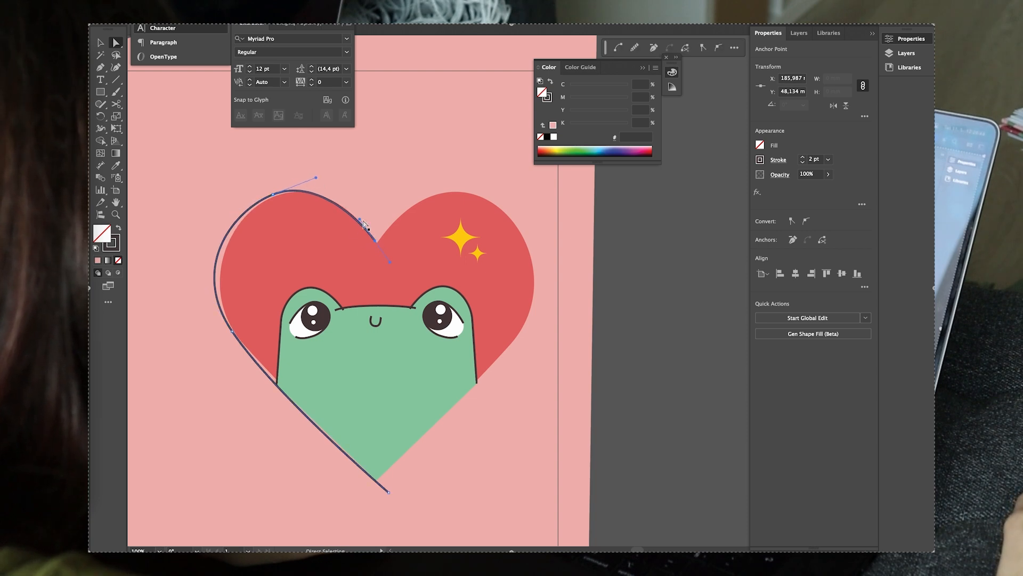
left_click_drag(359, 219, 363, 215)
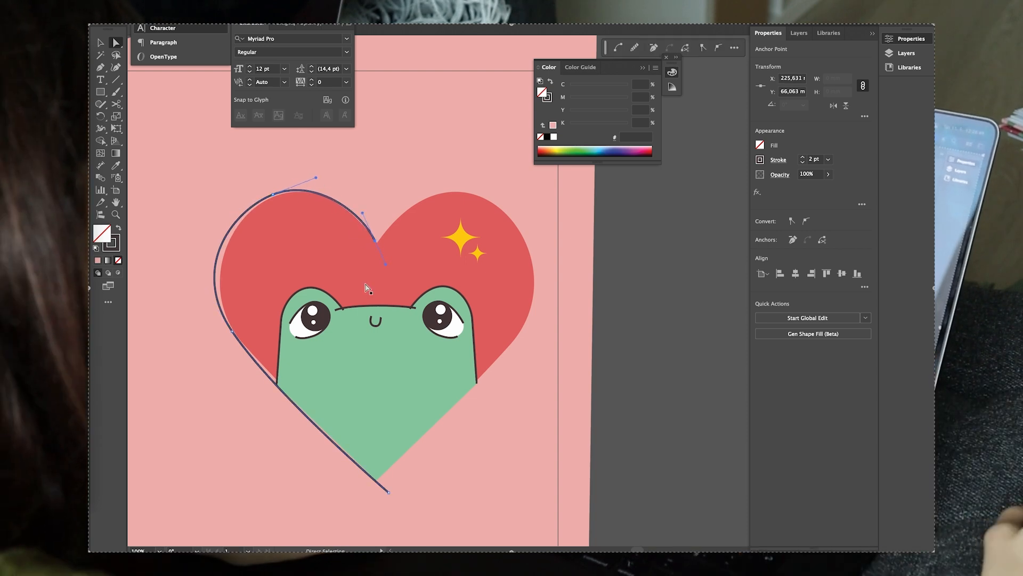
Trace the heart's right half with the Pen tool, from the bottom tip around the lobe to the top notch.
key("p")
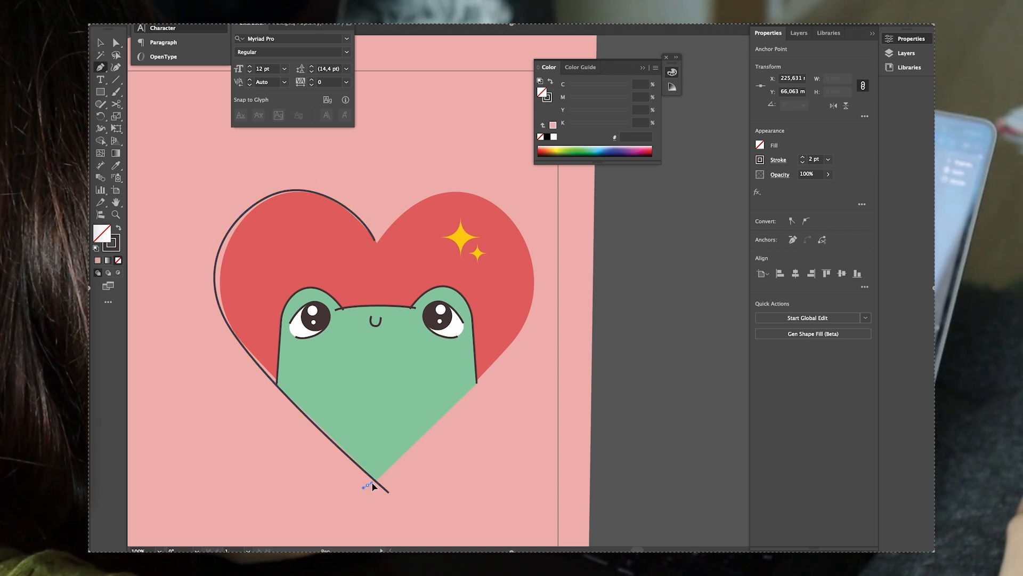
left_click(372, 484)
left_click_drag(520, 332, 526, 309)
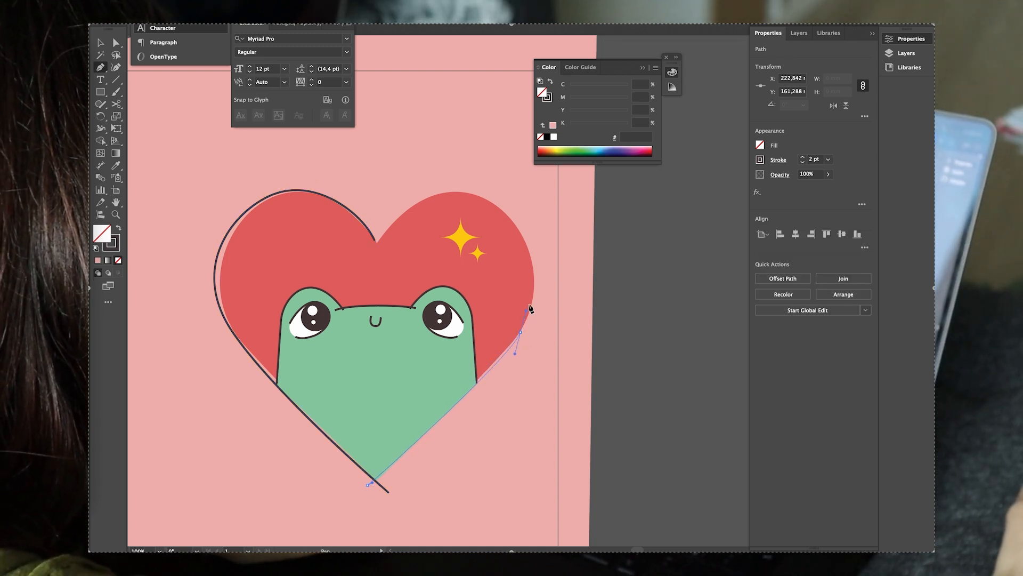
left_click_drag(462, 190, 360, 157)
left_click_drag(376, 244, 368, 254)
Adjust the right outline's anchor points and curve handles so it follows the heart's right lobe and side.
key("a")
left_click_drag(361, 161, 410, 182)
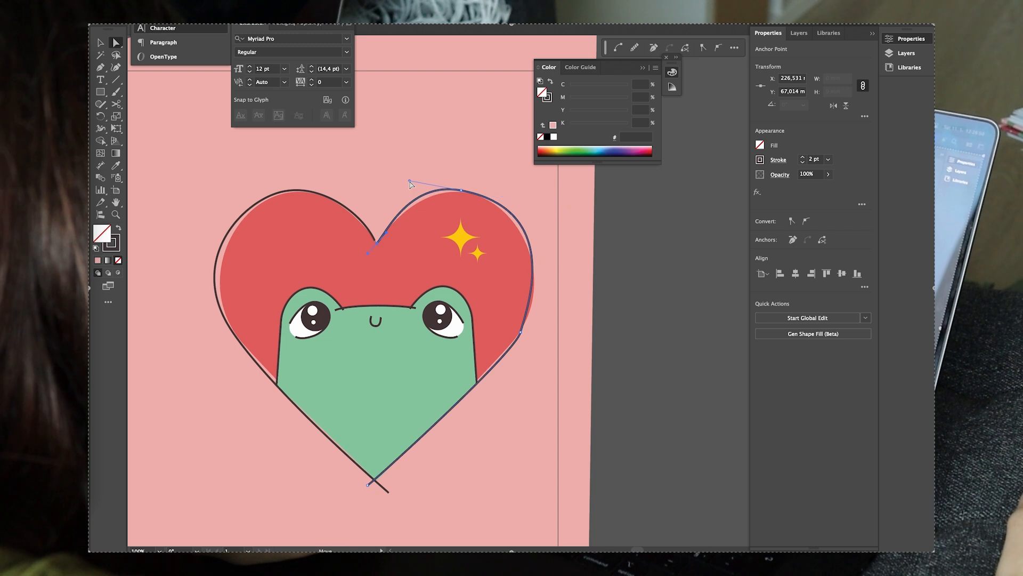
left_click(521, 331)
left_click_drag(527, 311, 534, 310)
left_click_drag(520, 347, 535, 318)
mouse_move(462, 191)
left_mouse_down()
mouse_move(472, 198)
mouse_move(463, 195)
left_mouse_up()
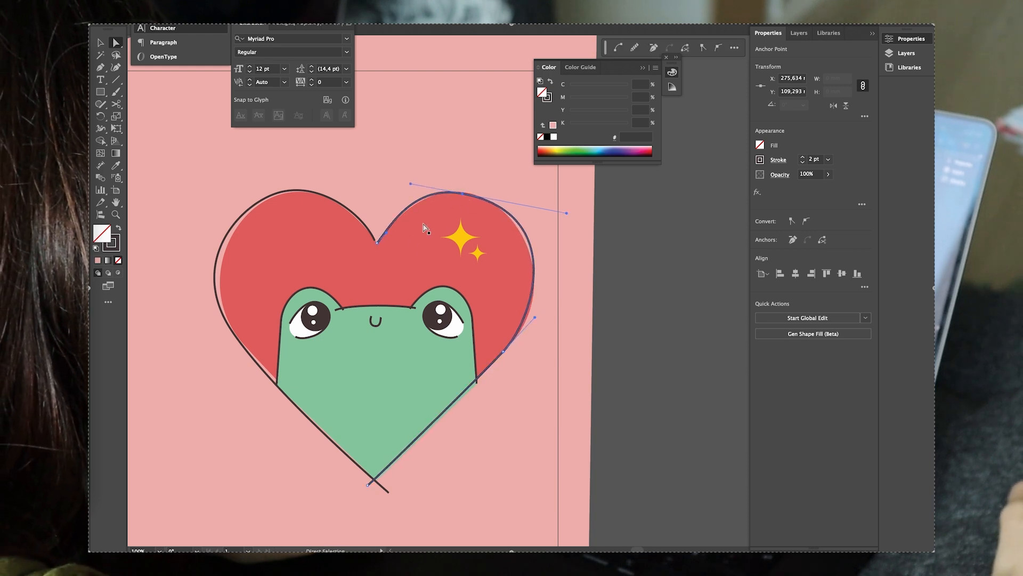
Extend the right outline's upper end past the heart's notch and pull the left outline's lower end back to the bottom tip.
scroll(389, 240, "up", 3)
left_click(360, 265)
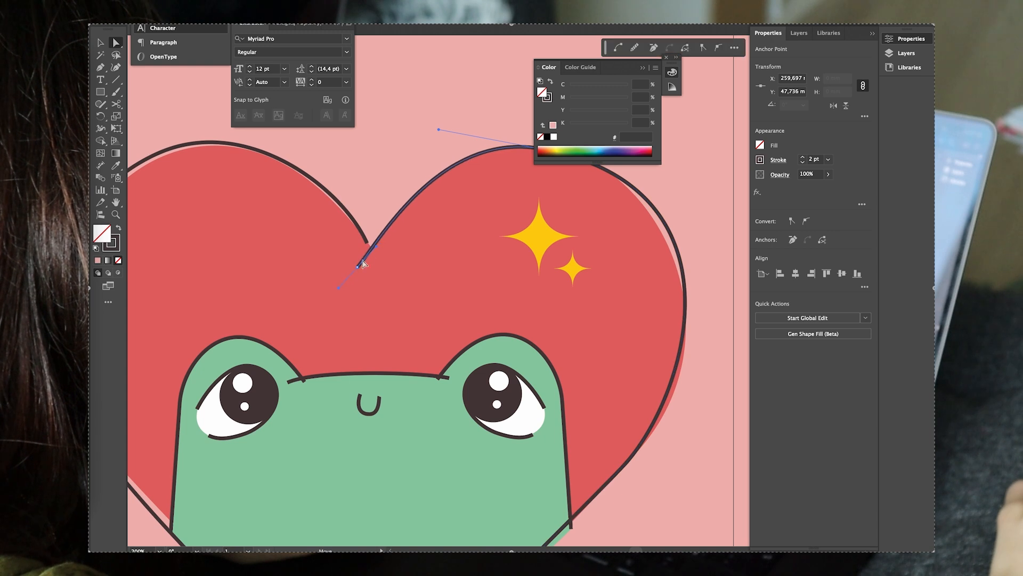
left_click(366, 242)
scroll(411, 247, "down", 3)
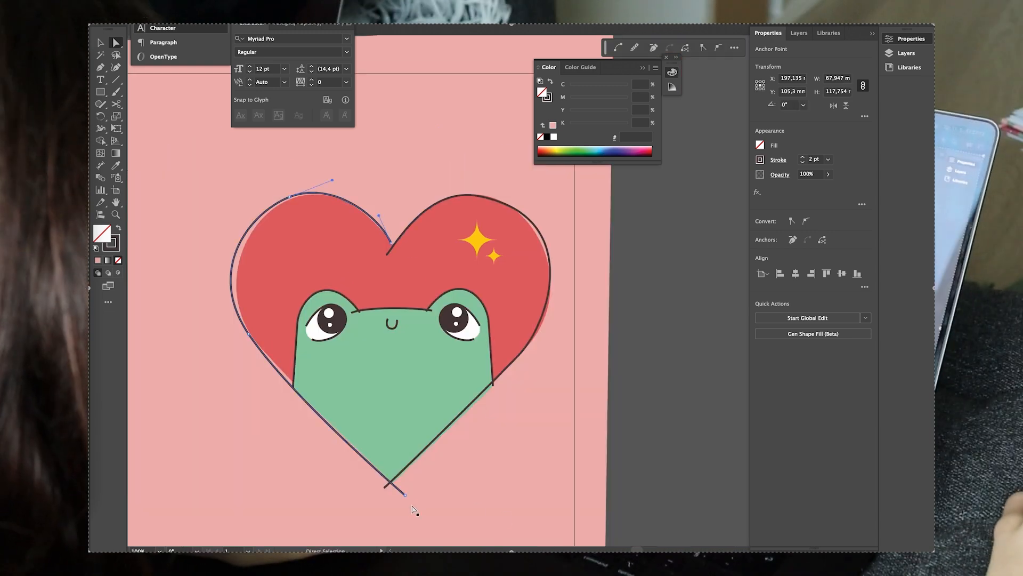
left_click(404, 496)
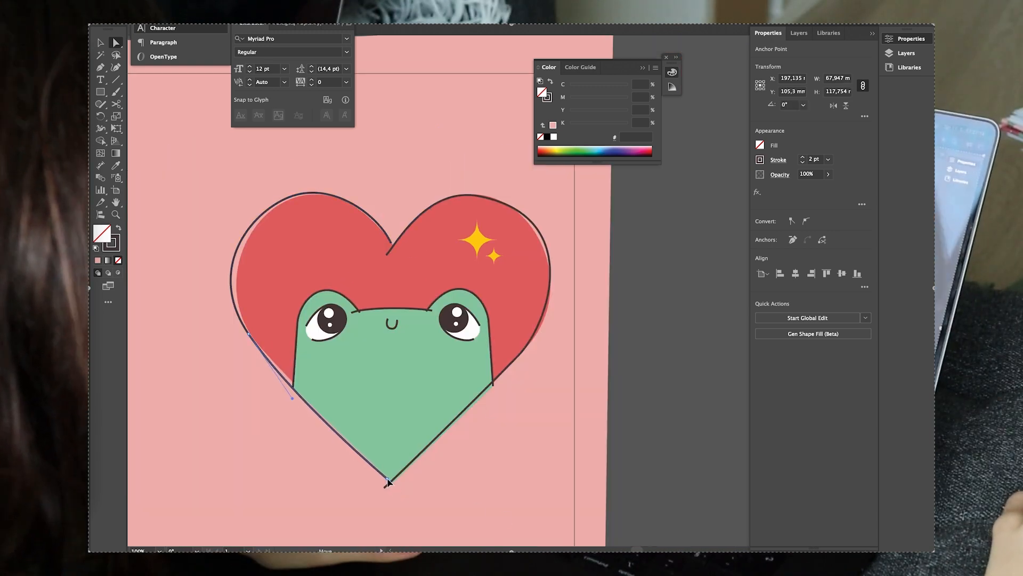
key("v")
left_click(504, 478)
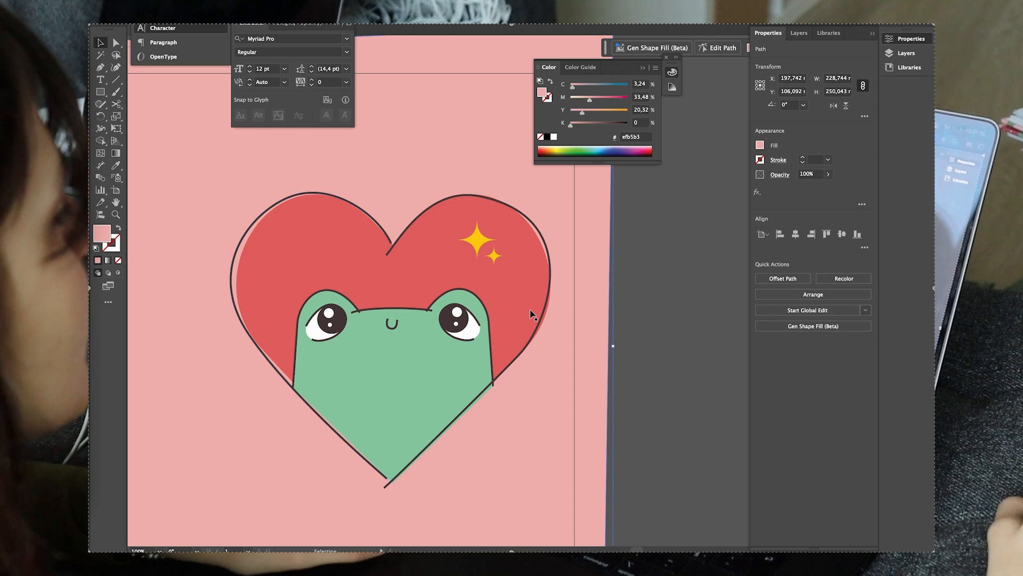
Extend the lower end of the frog head's left side line slightly past the heart's outline.
key("a")
left_click(293, 382)
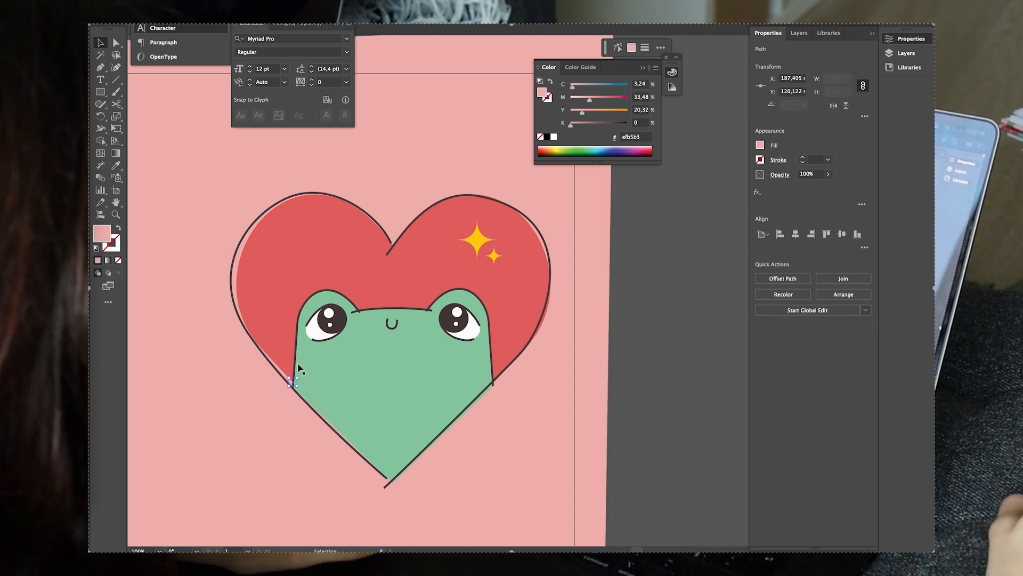
scroll(296, 367, "up", 1)
left_click(294, 367)
scroll(293, 387, "up", 5)
key("a")
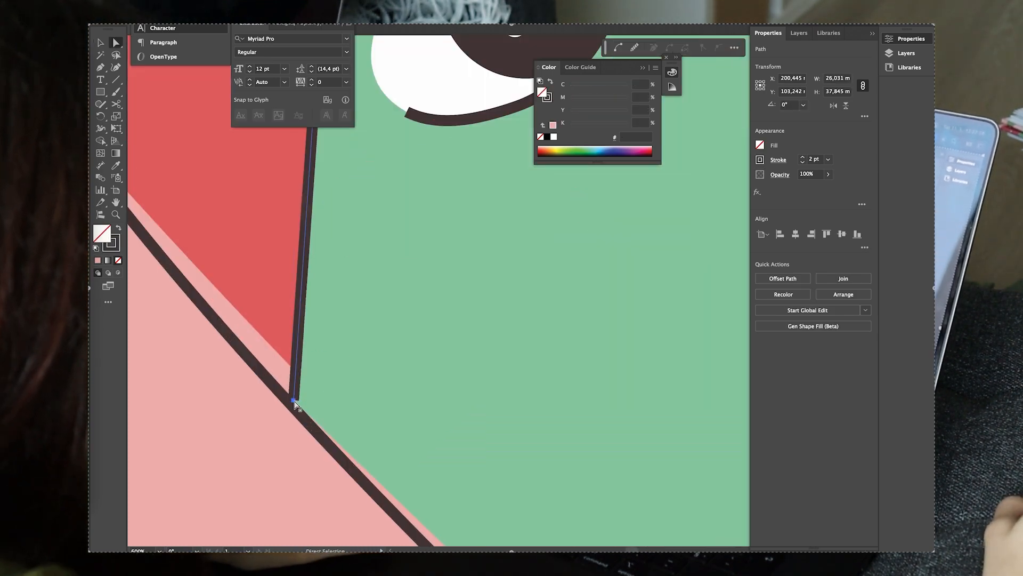
left_click_drag(294, 401, 291, 445)
scroll(505, 473, "down", 5)
Try to lock the large pink background shape.
left_click(504, 473, "alt")
scroll(505, 474, "down", 4)
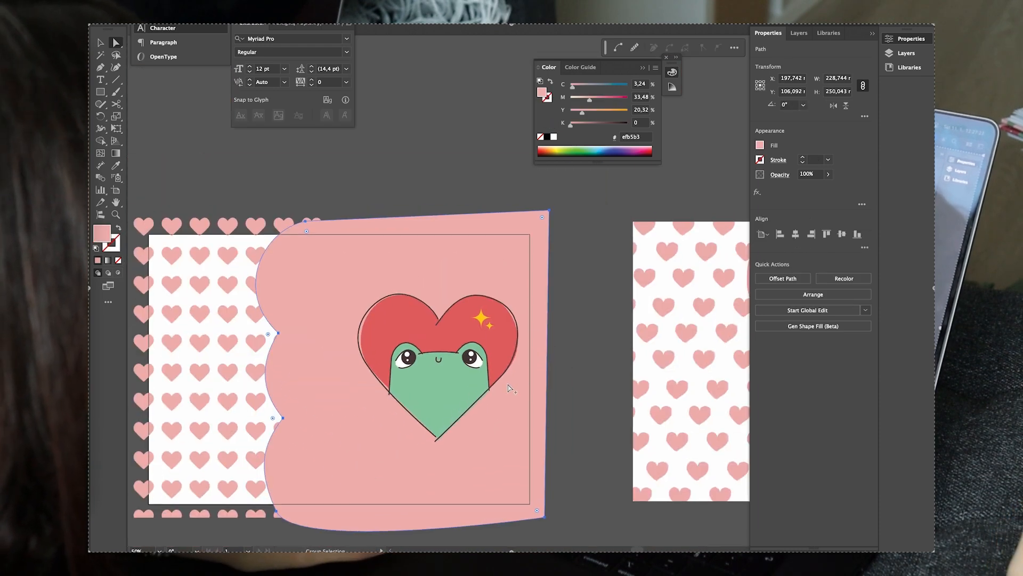
scroll(508, 391, "up", 2)
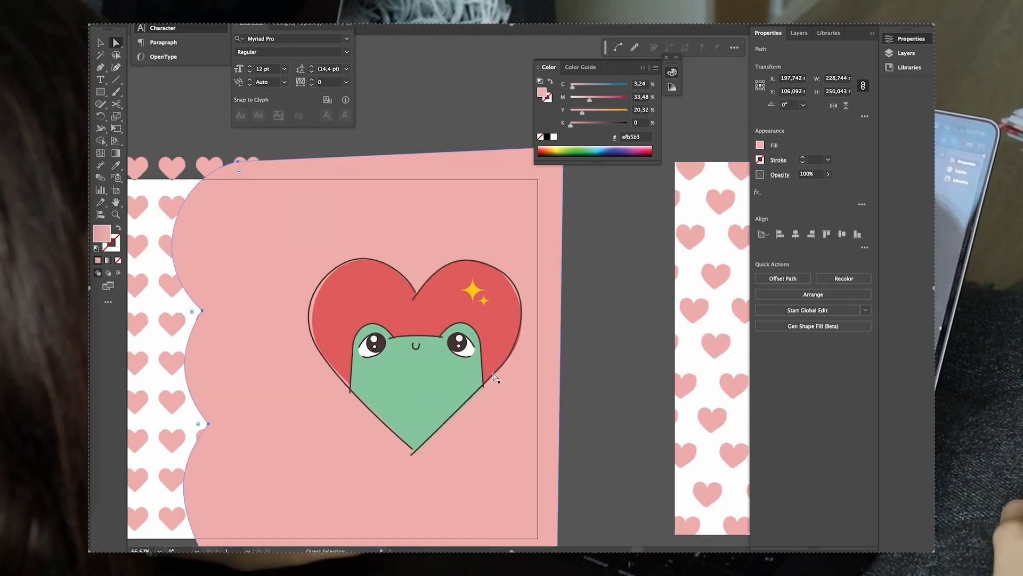
key("v")
key("super+2")
Draw a pink cheek ellipse about 13 by 10 mm below the frog's left eye and place a copy below the right eye.
scroll(446, 391, "up", 2)
scroll(537, 378, "right", 1)
left_click_drag(100, 92, 160, 115)
scroll(409, 374, "up", 2)
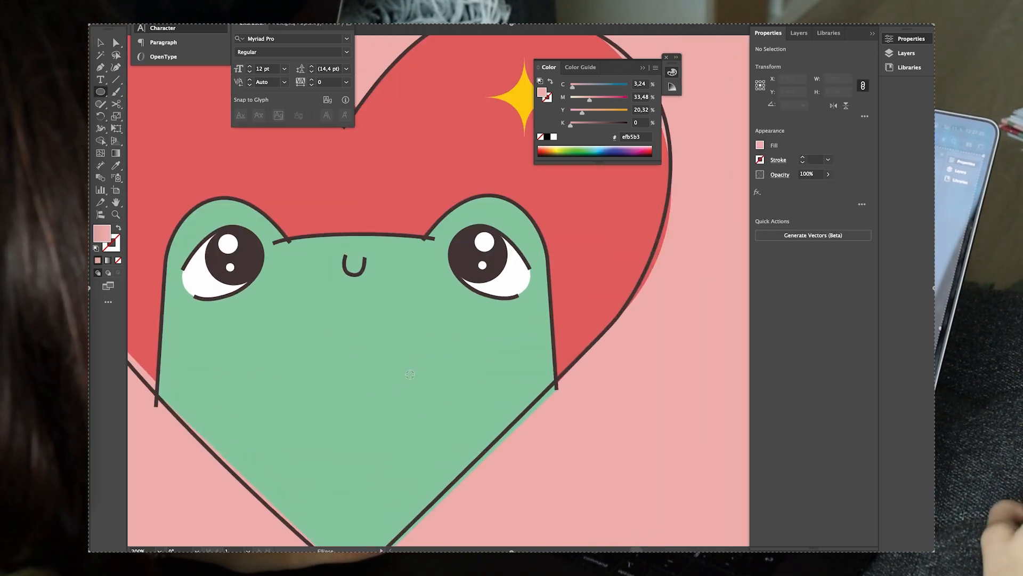
scroll(410, 375, "down", 5)
scroll(671, 308, "up", 4)
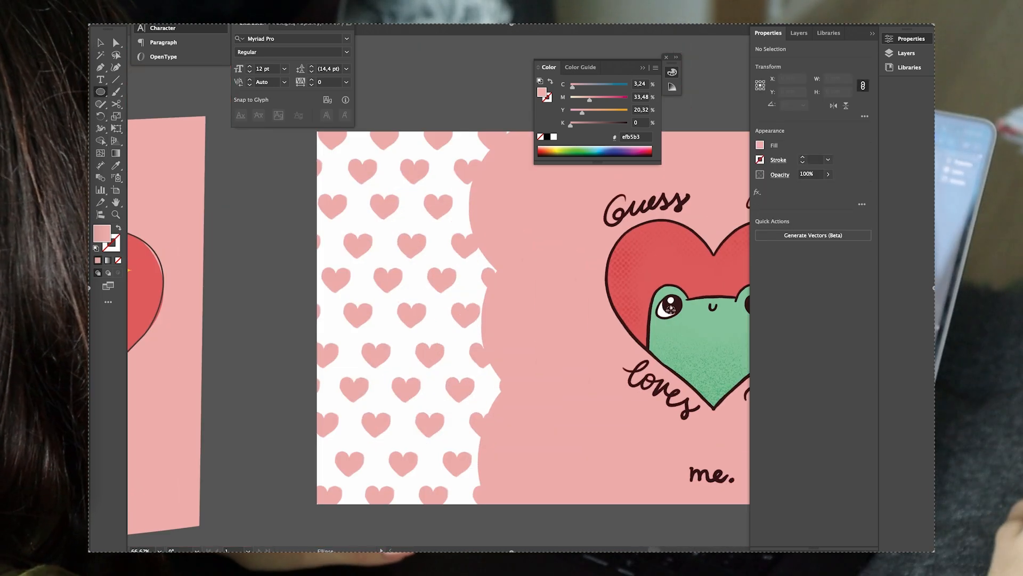
scroll(270, 320, "left", 6)
scroll(411, 317, "up", 1)
mouse_move(314, 310)
left_mouse_down()
mouse_move(350, 336)
mouse_move(328, 324)
mouse_move(464, 322)
left_mouse_up()
key("v")
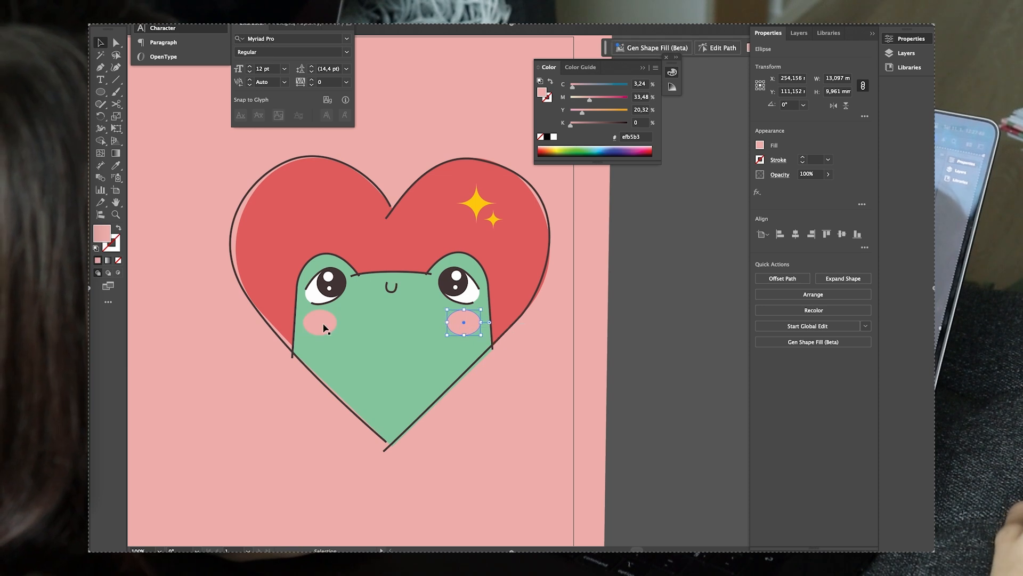
Tilt the two cheek ellipses slightly, the right one by about 8.5°.
left_click_drag(341, 307, 343, 313)
left_click_drag(447, 308, 447, 308)
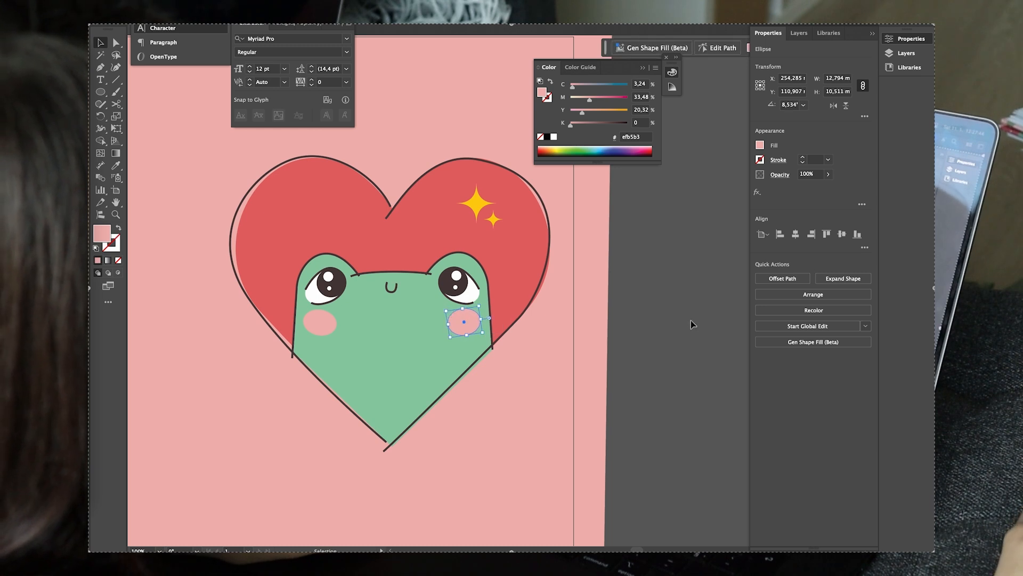
left_click(562, 318)
scroll(562, 319, "down", 1)
left_click_drag(580, 339, 541, 340)
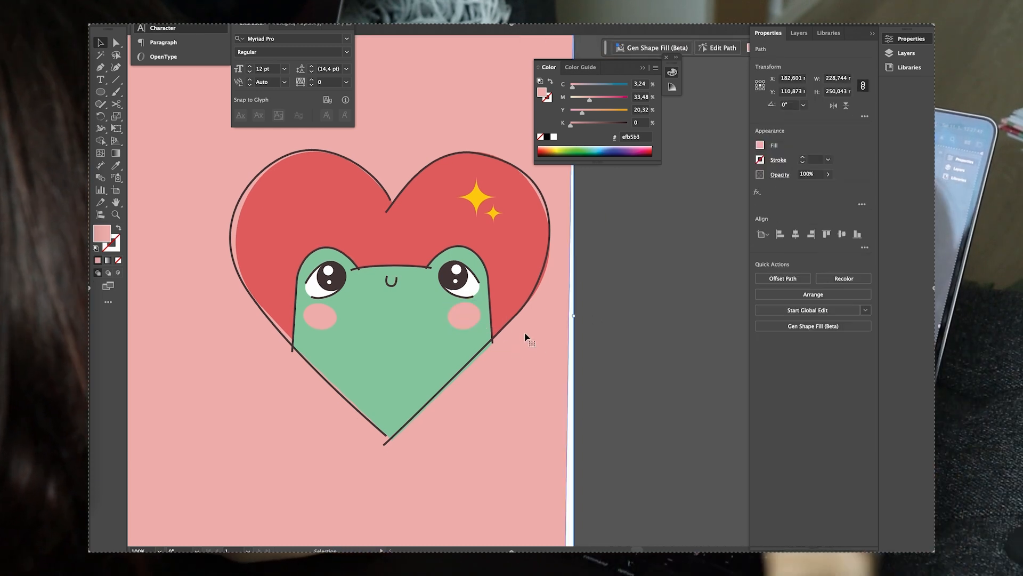
key("super+z")
Nudge both pink cheeks slightly outward beneath the frog's eyes.
left_click(634, 262)
left_click_drag(644, 280, 627, 301)
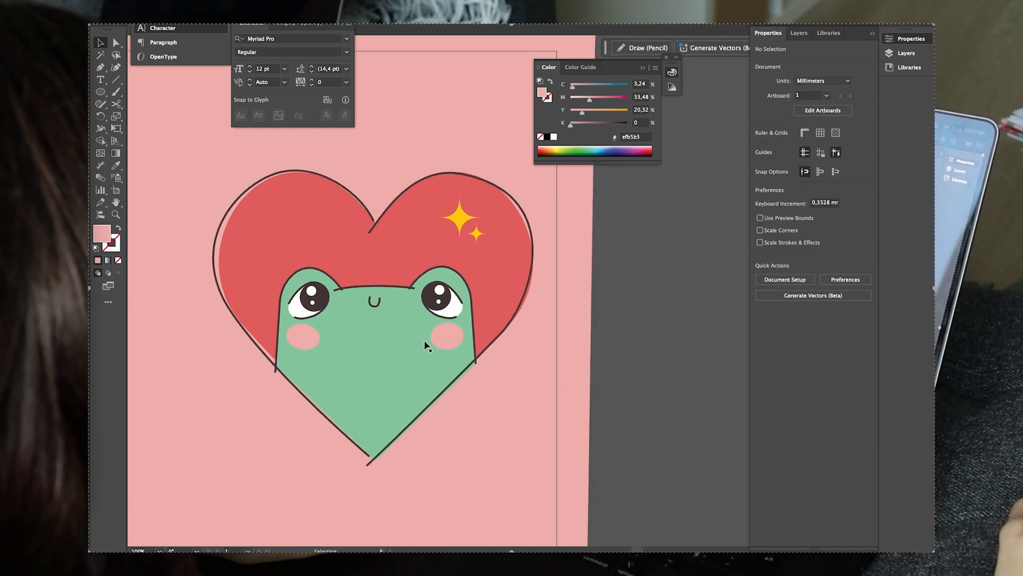
left_click_drag(453, 335, 454, 336)
left_click_drag(304, 337, 301, 335)
left_click(649, 337)
scroll(463, 330, "down", 2)
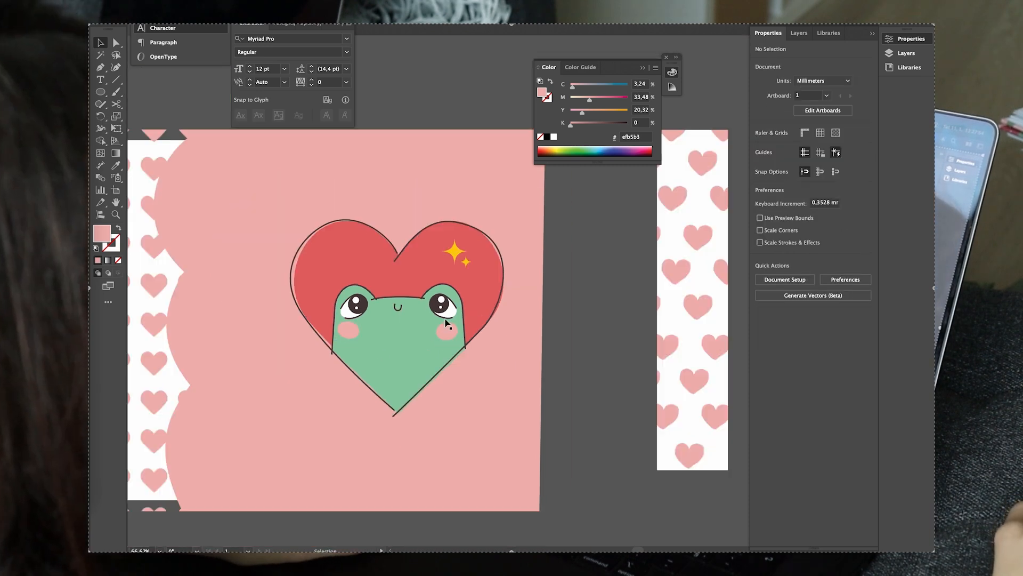
Compare the outlined frog heart and its cheeks with the hand-drawn reference card.
left_click(387, 296)
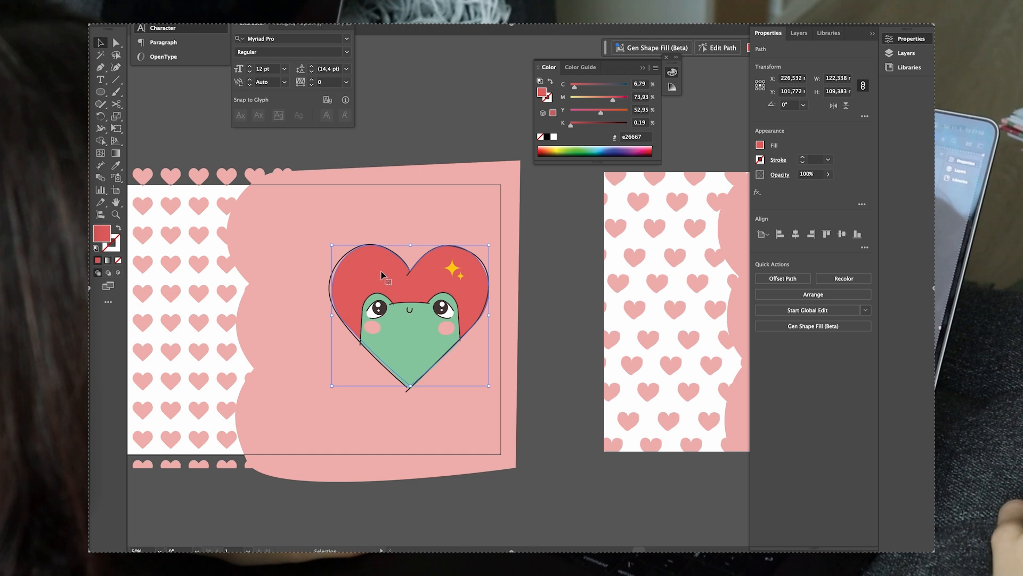
scroll(483, 328, "down", 1)
left_click(549, 318)
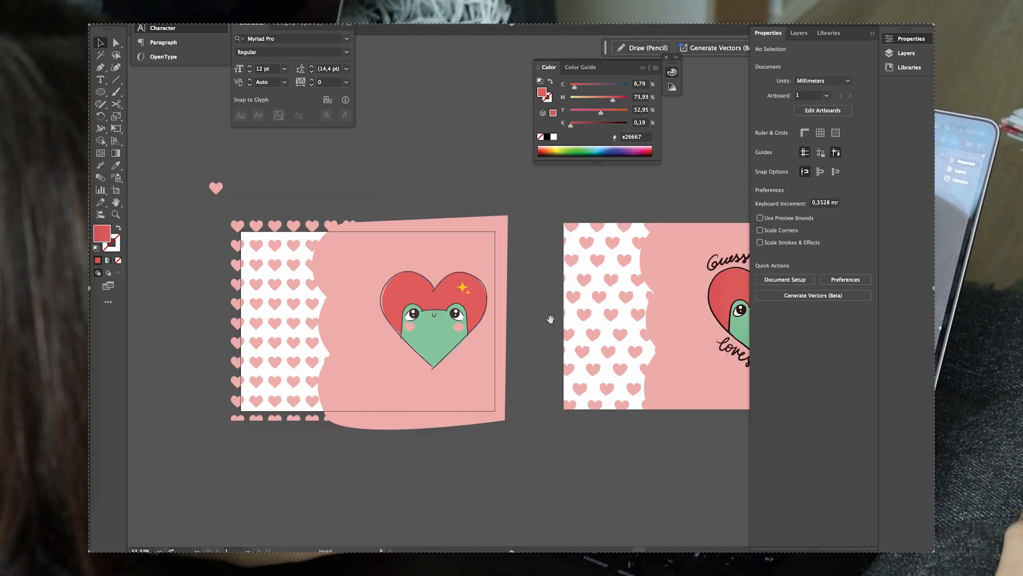
scroll(634, 294, "right", 4)
scroll(637, 291, "up", 1)
scroll(598, 338, "down", 1)
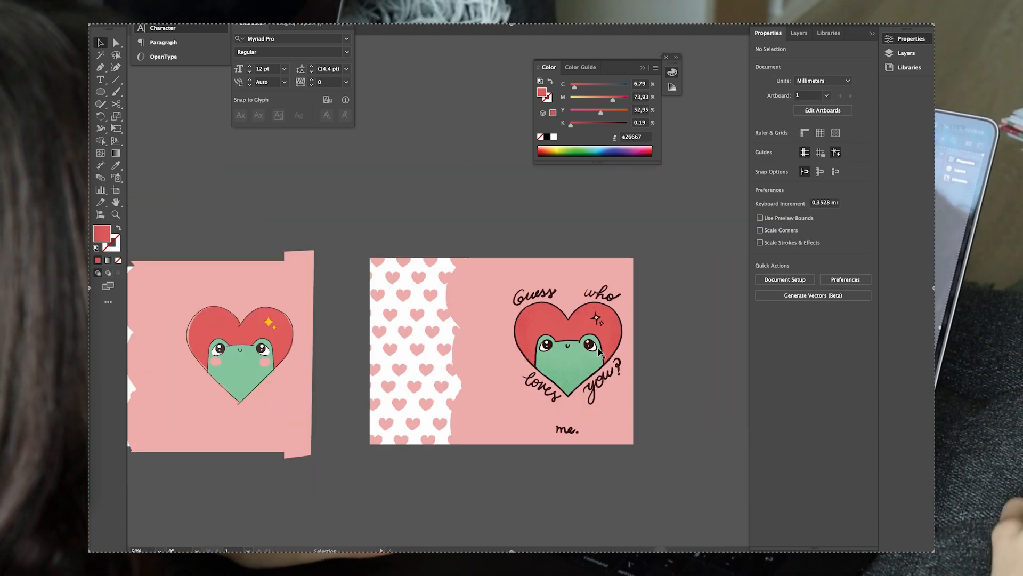
scroll(326, 342, "left", 2)
scroll(341, 338, "up", 2)
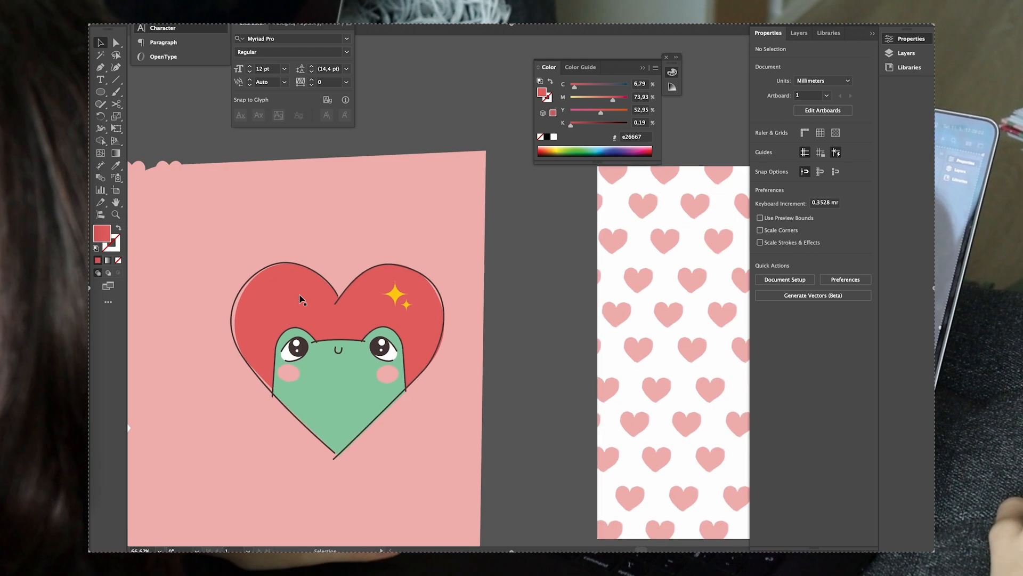
scroll(352, 257, "down", 1)
left_click(352, 257)
scroll(350, 261, "up", 1)
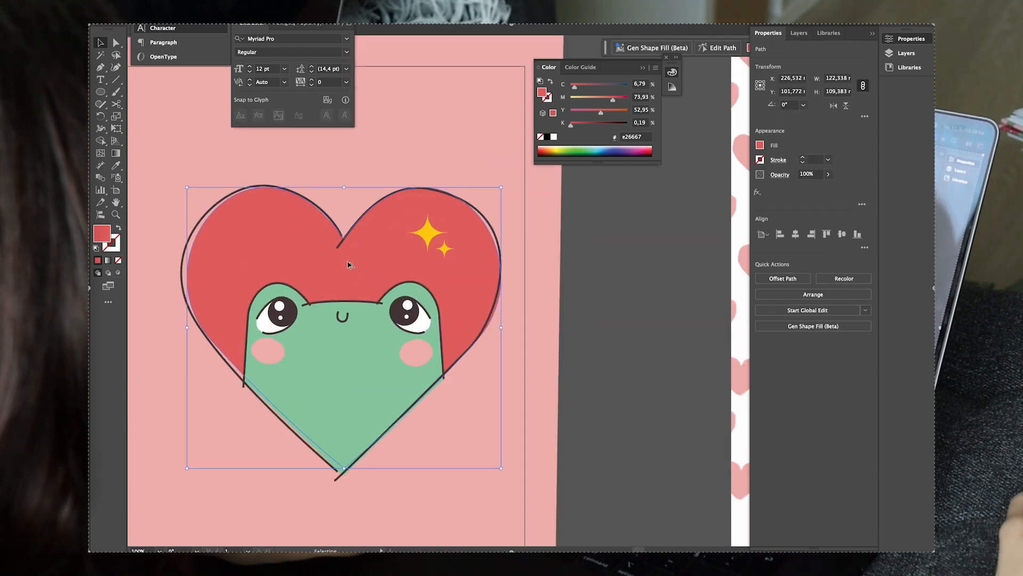
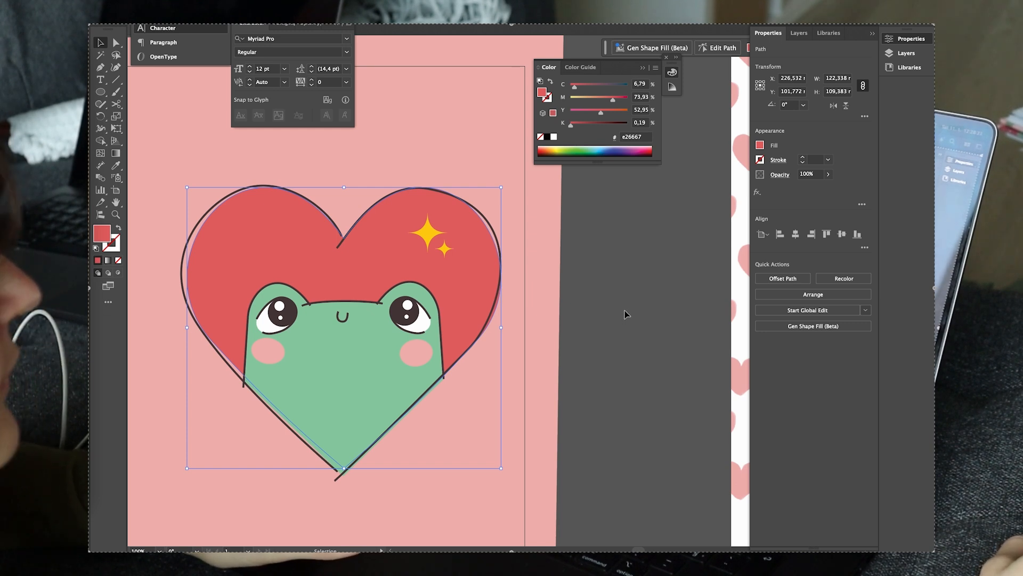
left_click(627, 314)
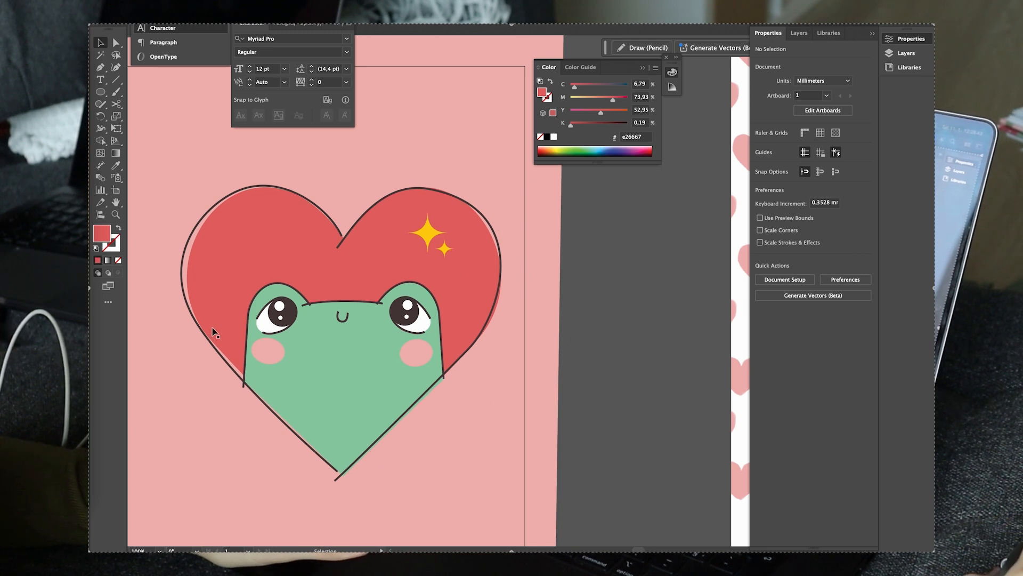
left_click(237, 270)
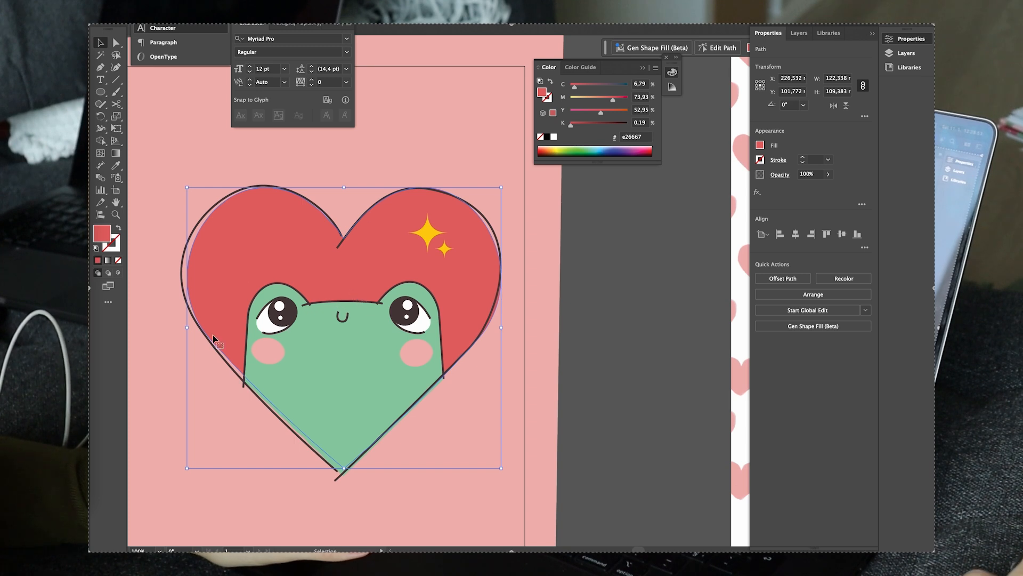
scroll(326, 269, "down", 2)
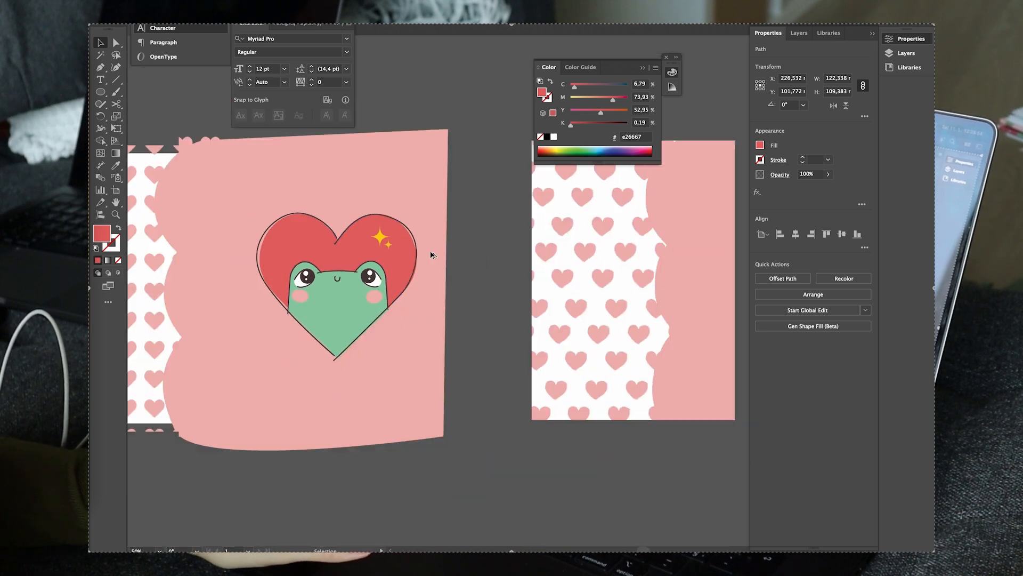
left_click(501, 265)
scroll(286, 260, "down", 2)
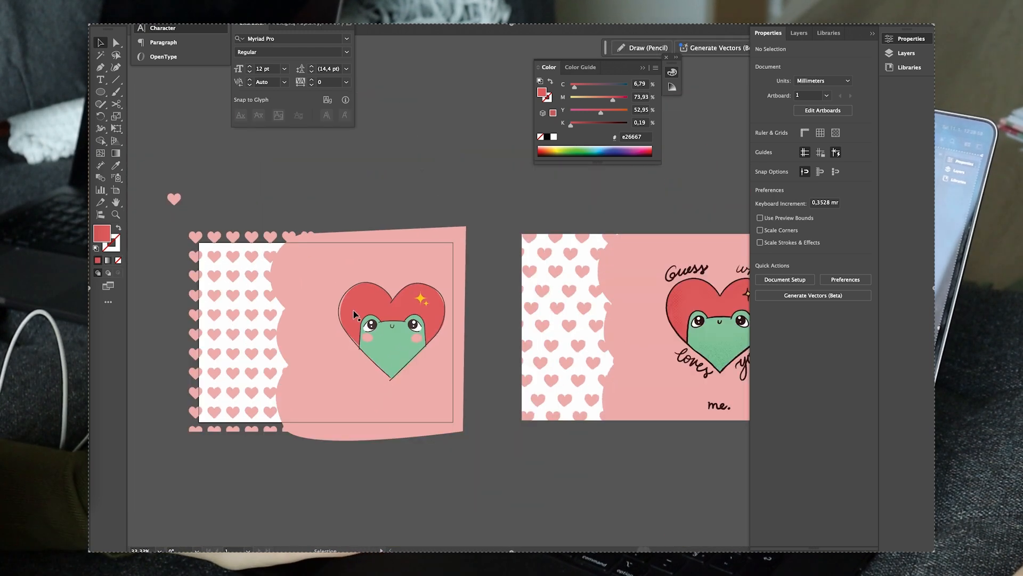
Place two spare copies of the plain red heart above the artboard.
left_click_drag(353, 314, 298, 207)
scroll(491, 273, "up", 2)
scroll(504, 264, "up", 2)
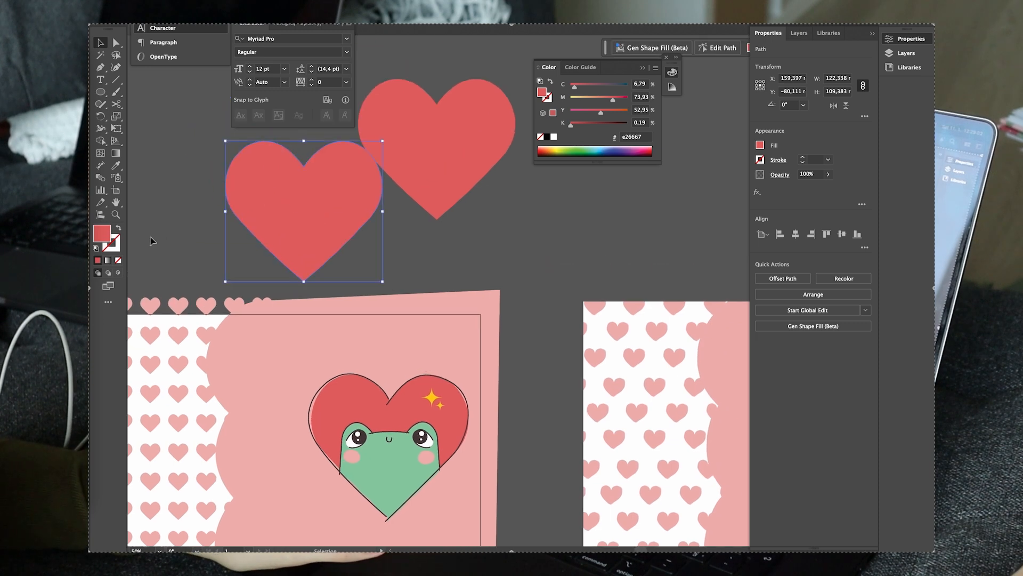
Fill the heart behind the frog with a linear gradient at an angle of -90°.
scroll(400, 387, "down", 1)
left_click(328, 404)
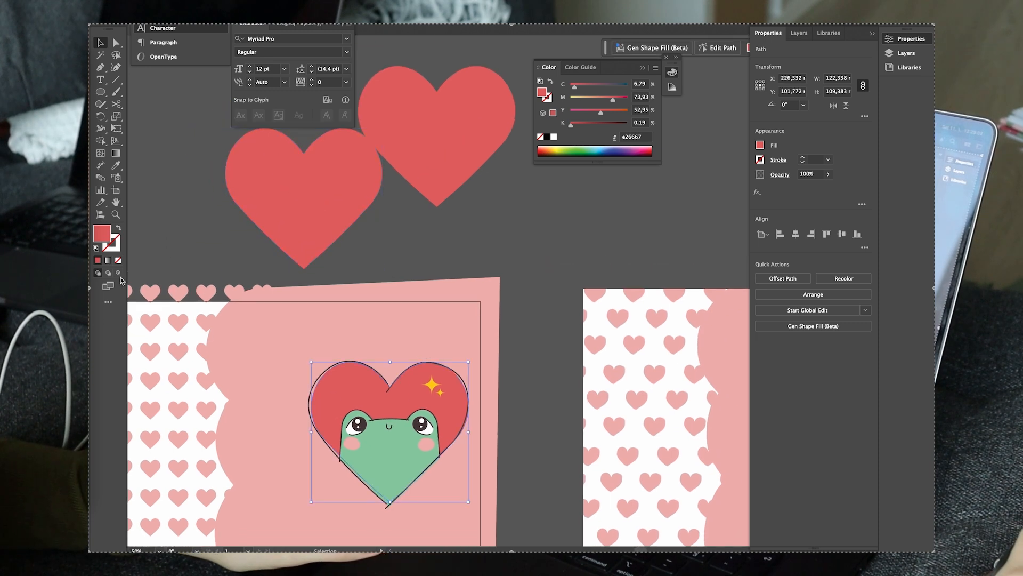
left_click(108, 260)
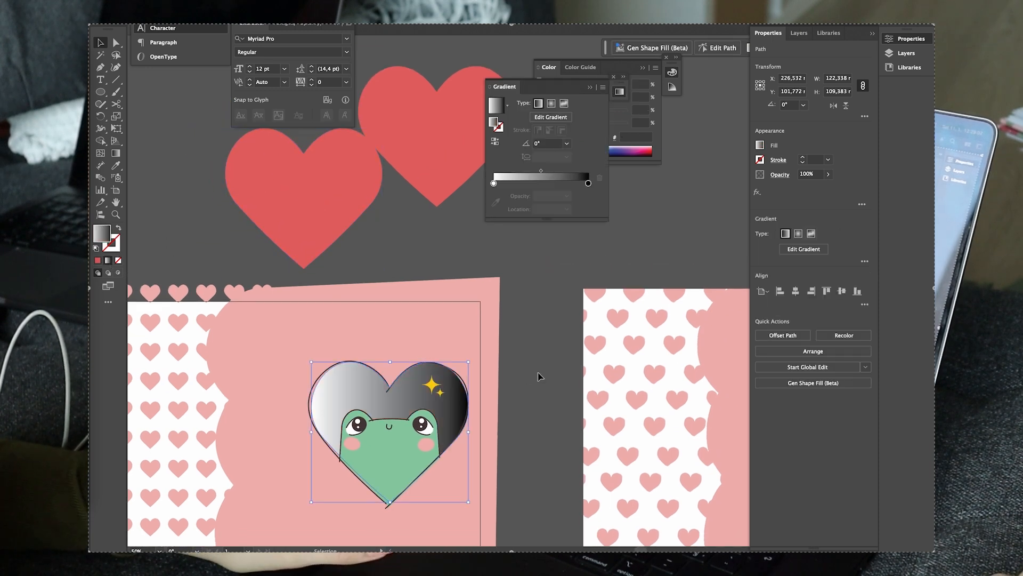
scroll(539, 377, "down", 5)
scroll(539, 377, "right", 3)
left_click(568, 144)
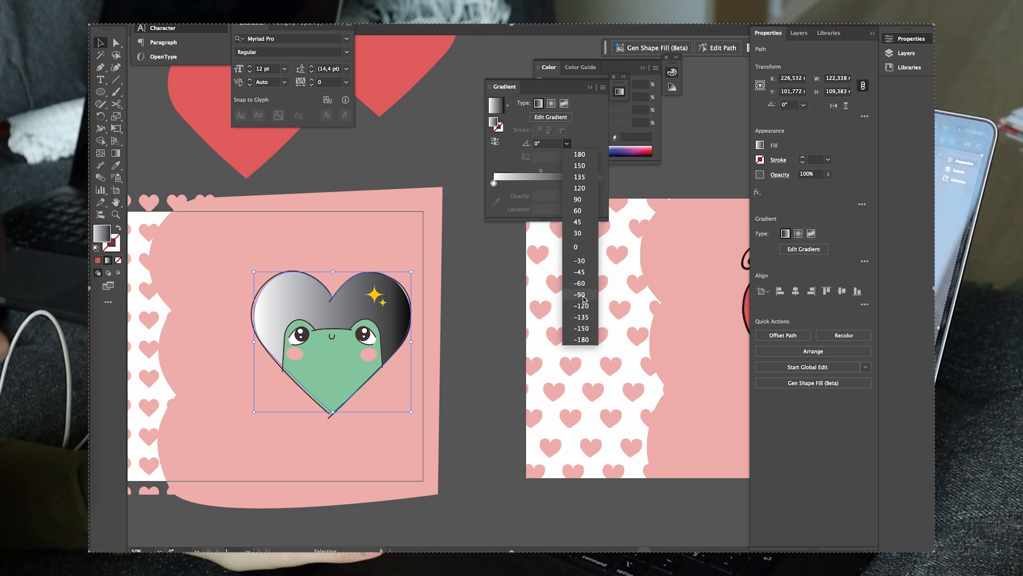
left_click(580, 294)
Give both gradient stops the red e26667 sampled from a spare heart.
left_click(494, 183)
left_click(498, 202)
left_click(382, 67)
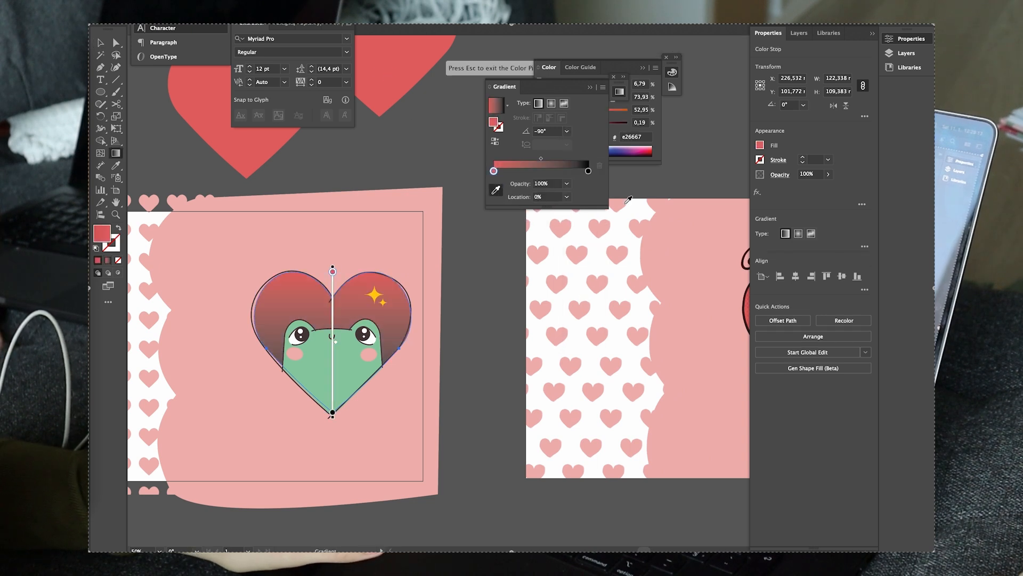
left_click(588, 171)
left_click(388, 64)
Try a darker red, ba3c42, for the first stop of the heart's gradient.
left_click(494, 171)
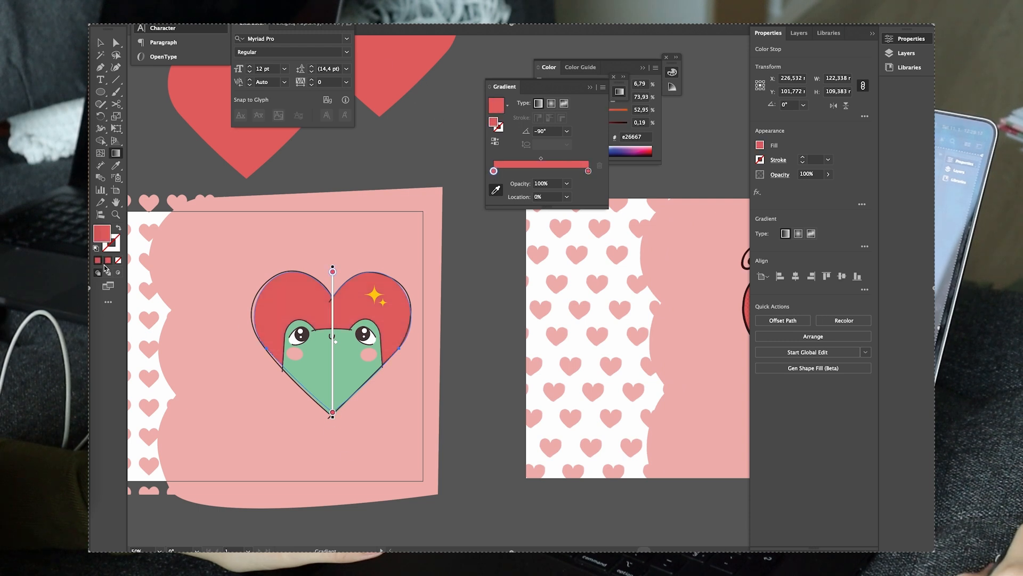
double_click(101, 233)
type("ba3c42")
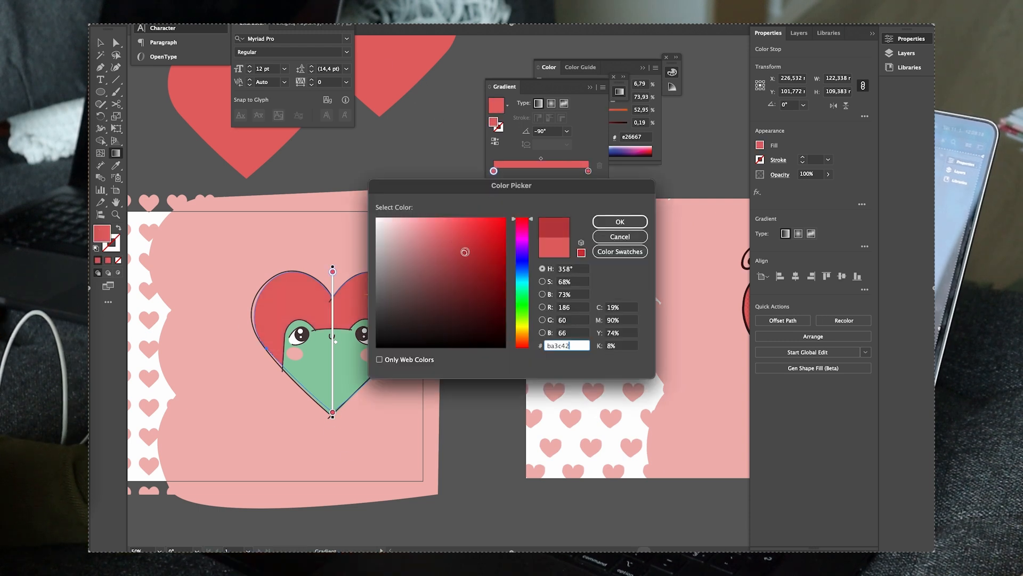
left_click(620, 222)
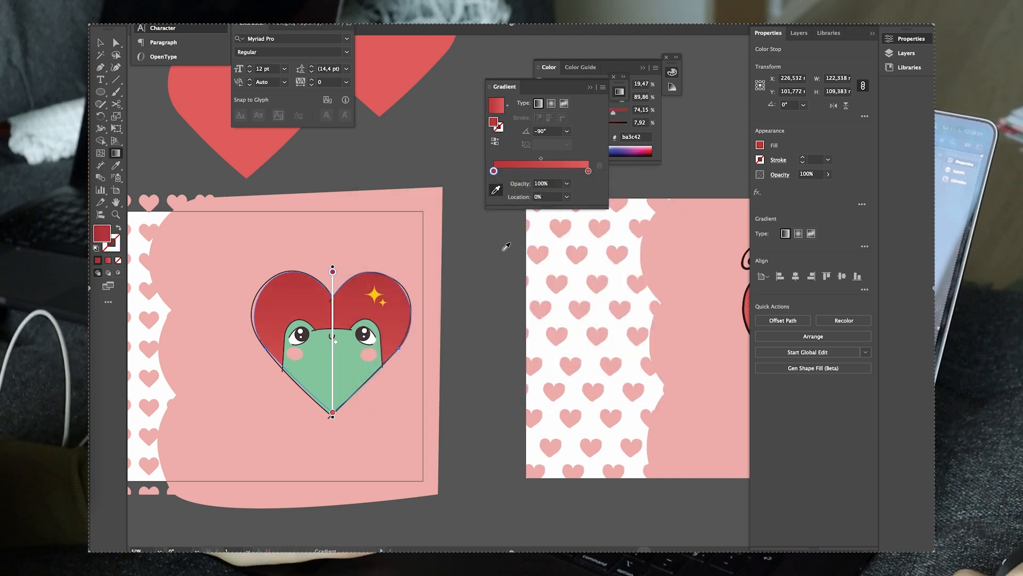
Try moving the gradient's midpoint to about 21%, and undo it together with the first stop's darker red.
scroll(319, 312, "up", 2)
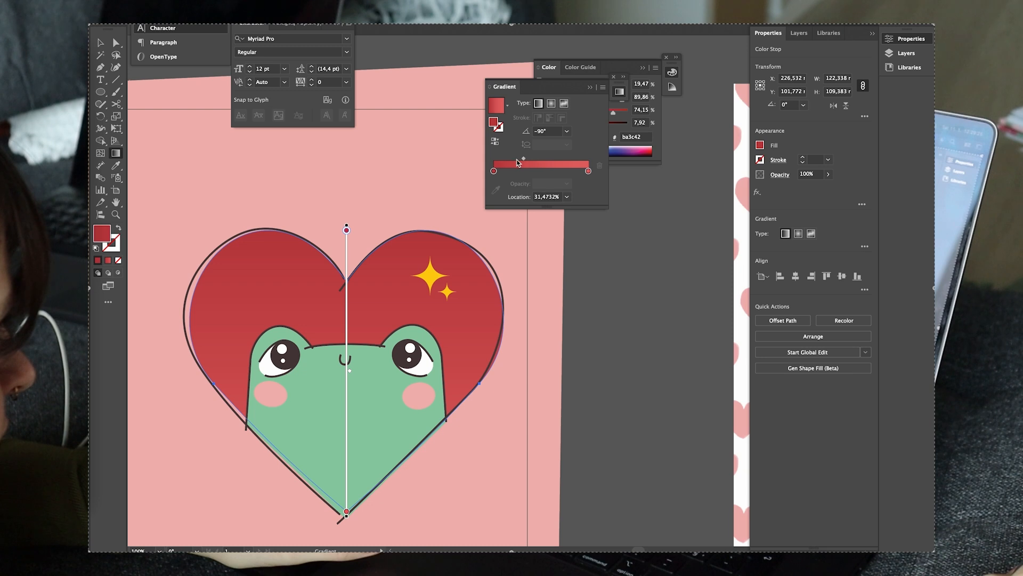
left_click_drag(516, 159, 515, 159)
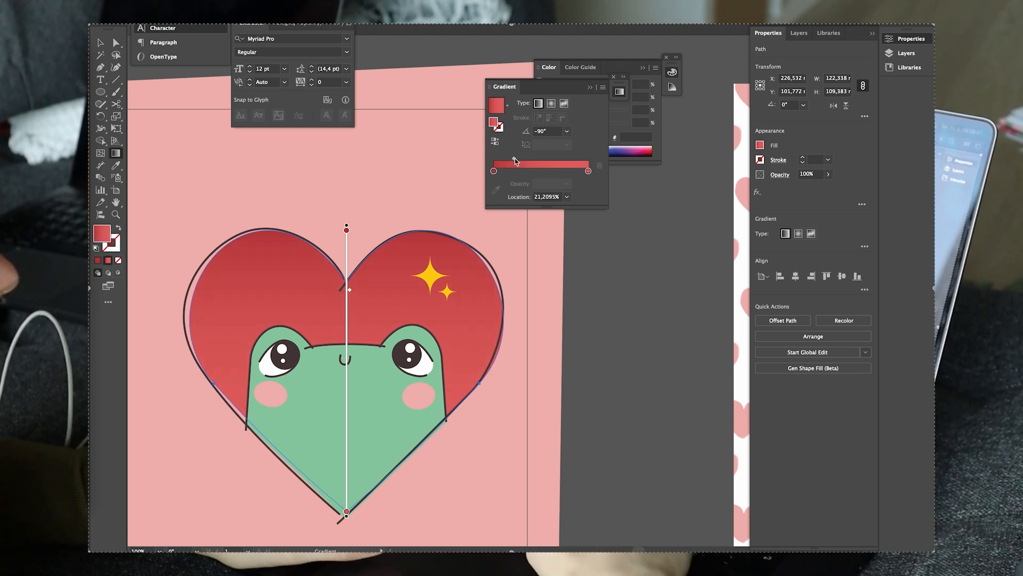
key("super+z")
key("super+z")
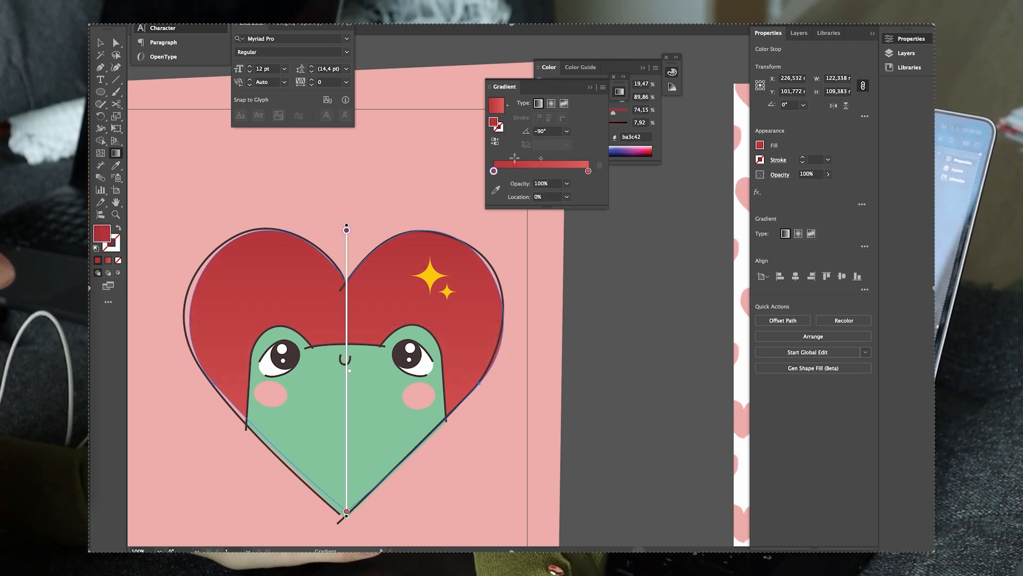
key("F2")
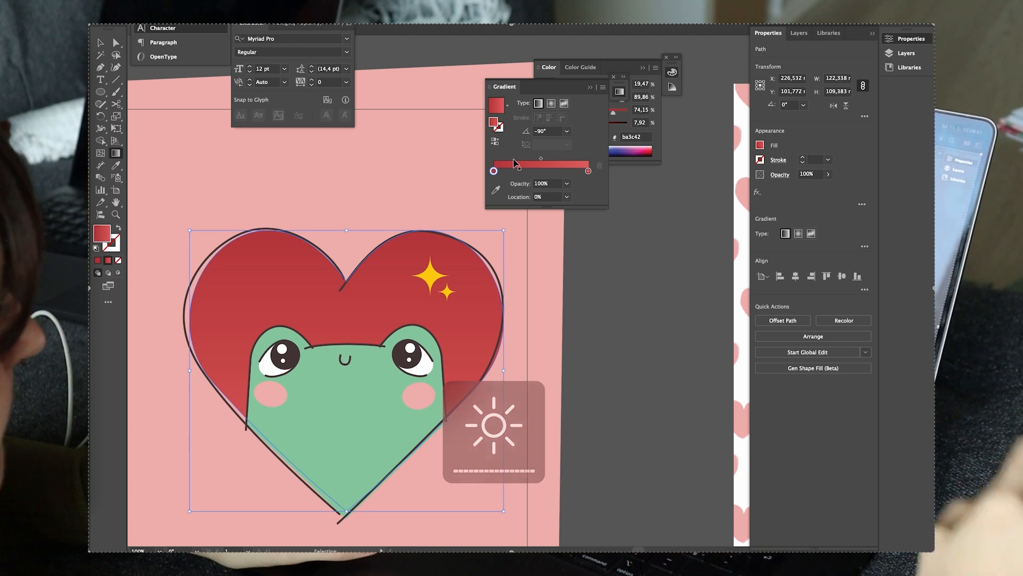
Set the gradient's end stop to dark red bc2f37 and move the midpoint to about 57%.
left_click(588, 171)
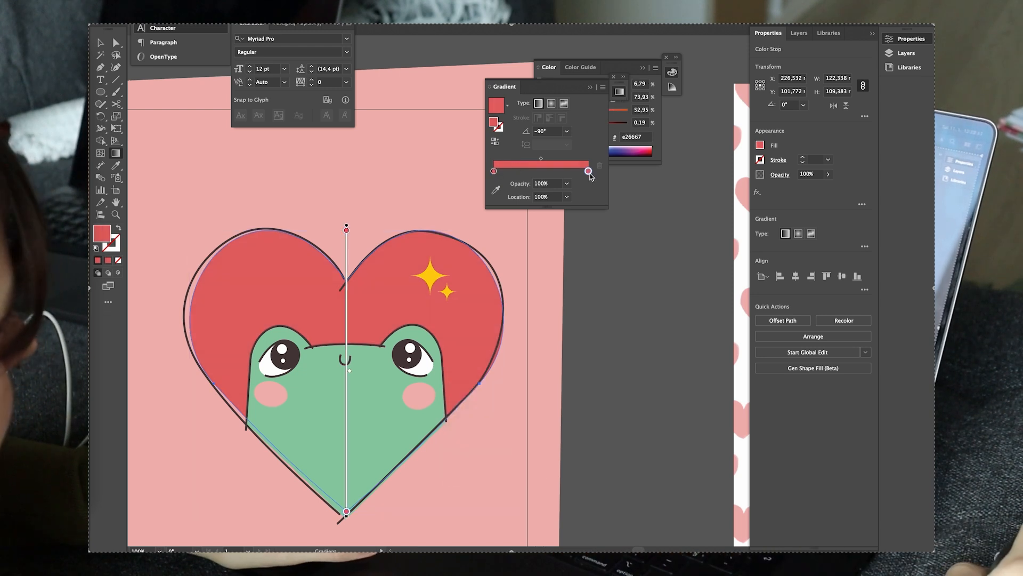
double_click(100, 233)
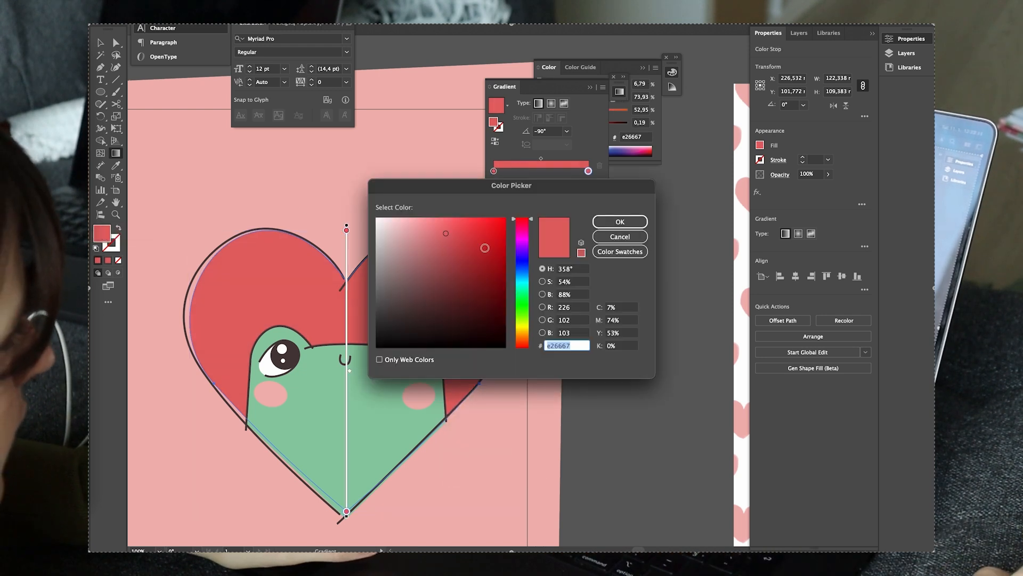
left_click(470, 247)
type("bc2f37")
left_click(608, 222)
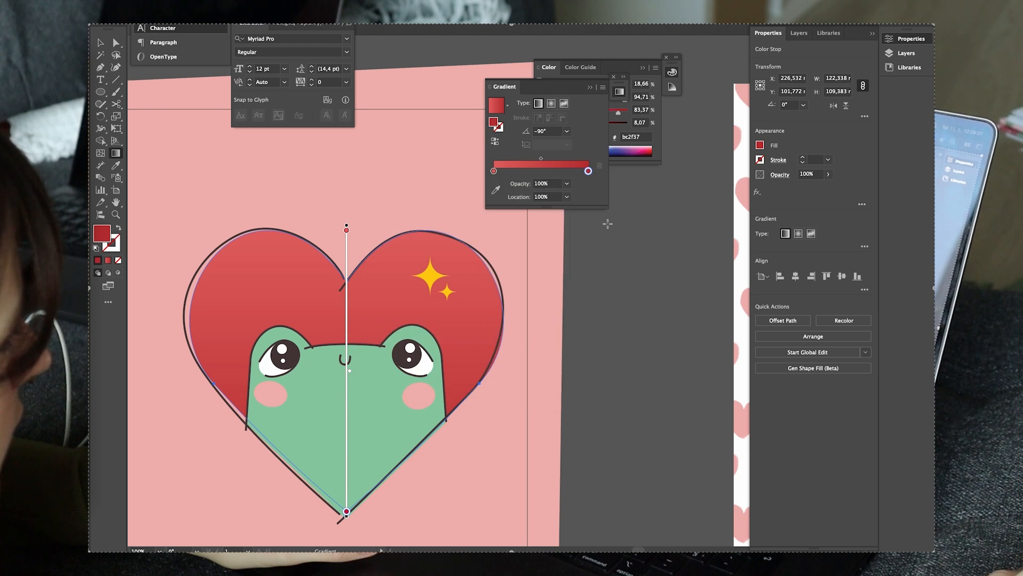
left_click_drag(550, 159, 548, 159)
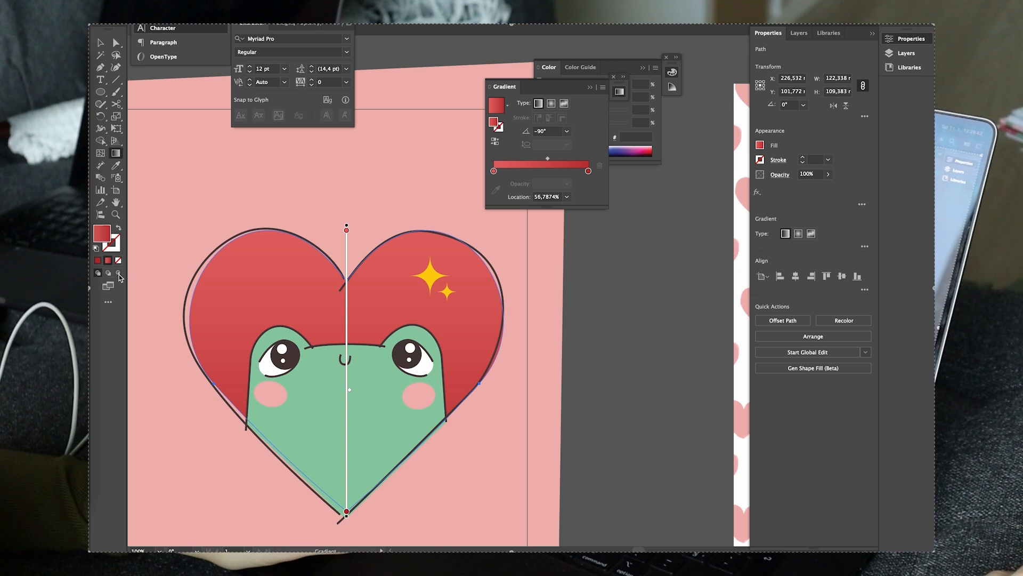
Deepen the end stop of the heart's gradient to 9b1e2a.
left_click(588, 171)
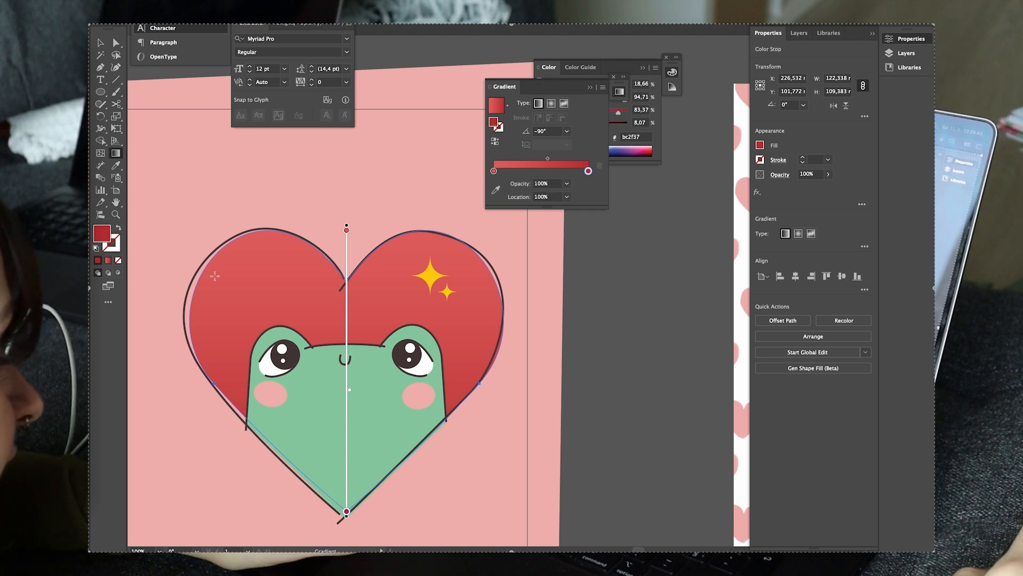
double_click(101, 235)
left_click(482, 268)
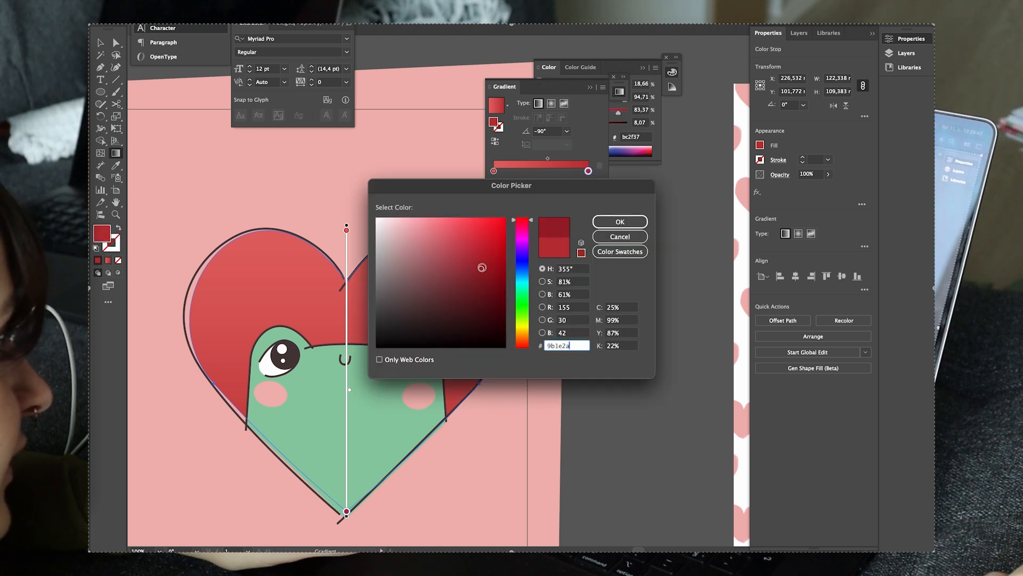
left_click(618, 222)
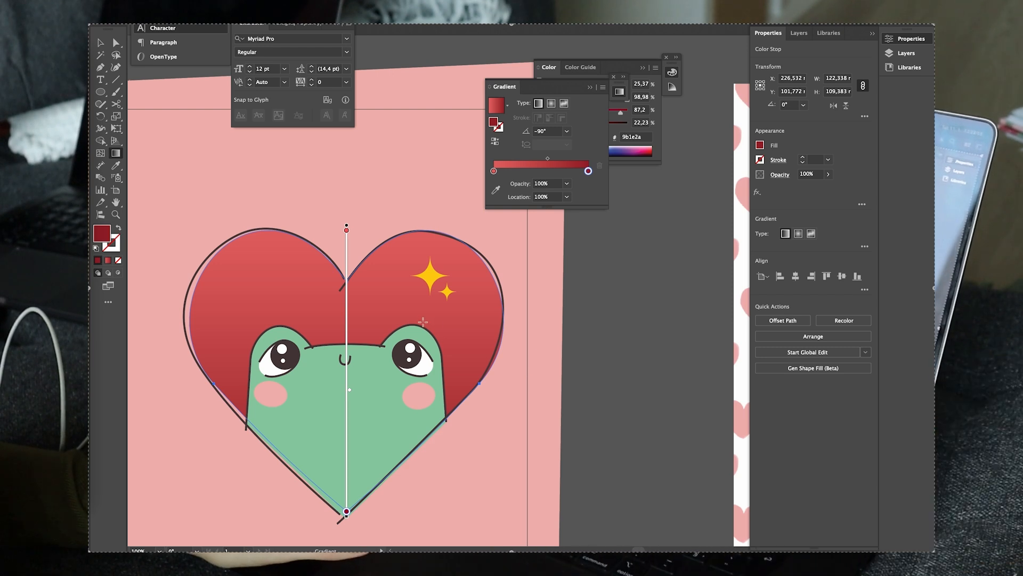
key("v")
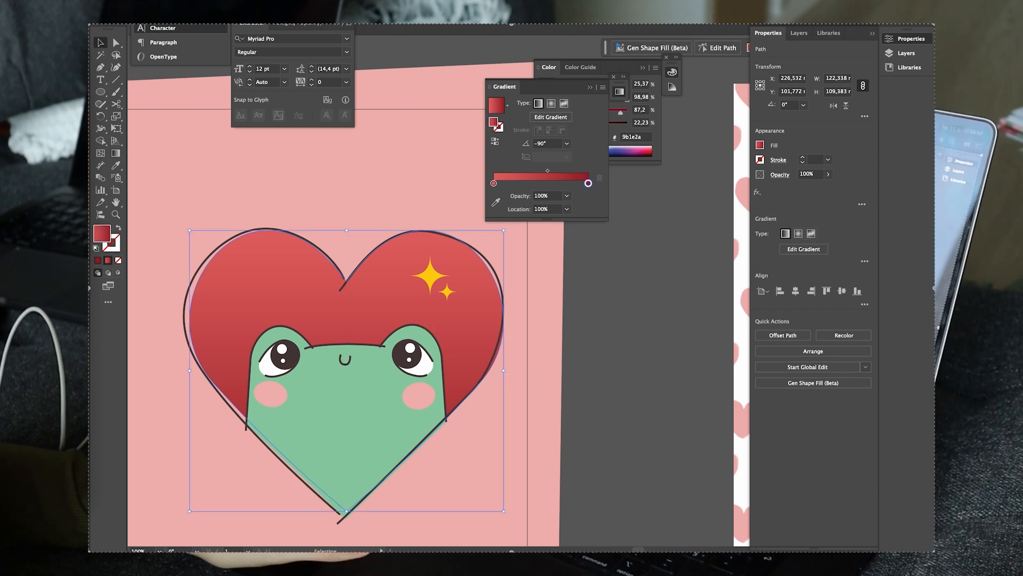
Apply the Grain texture effect to the gradient-filled heart.
left_click(260, 5)
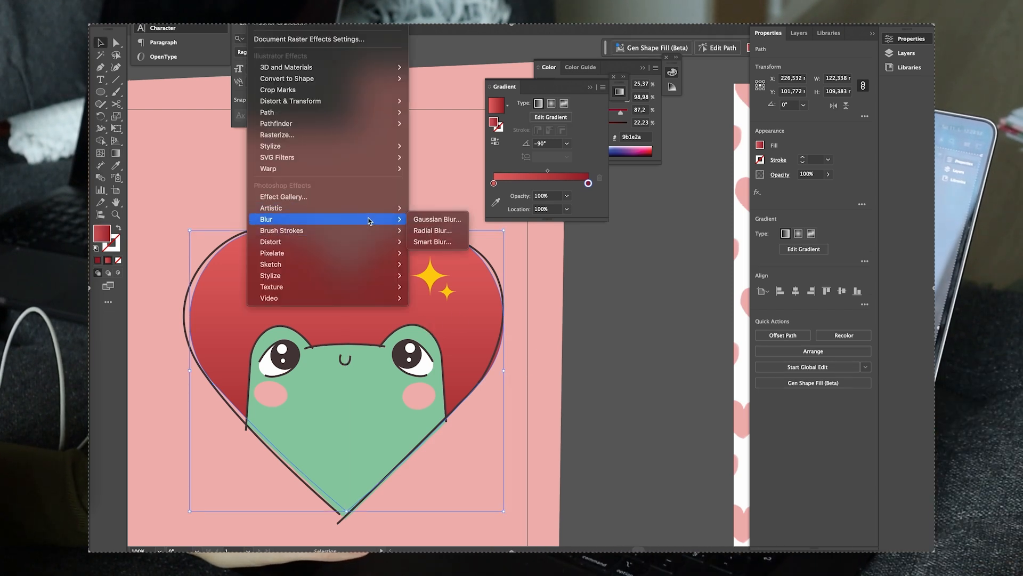
mouse_move(368, 291)
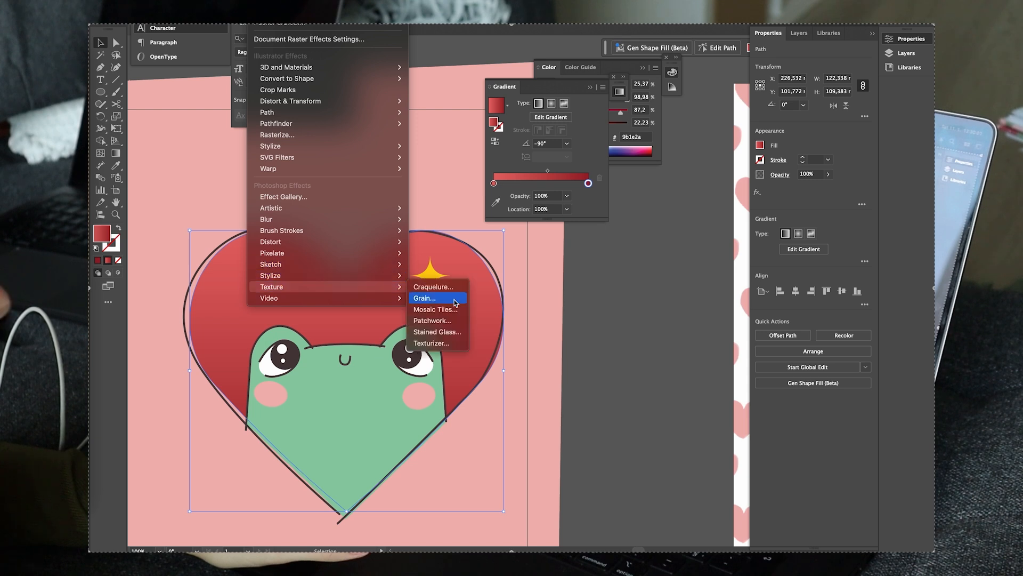
left_click(448, 298)
left_click(858, 31)
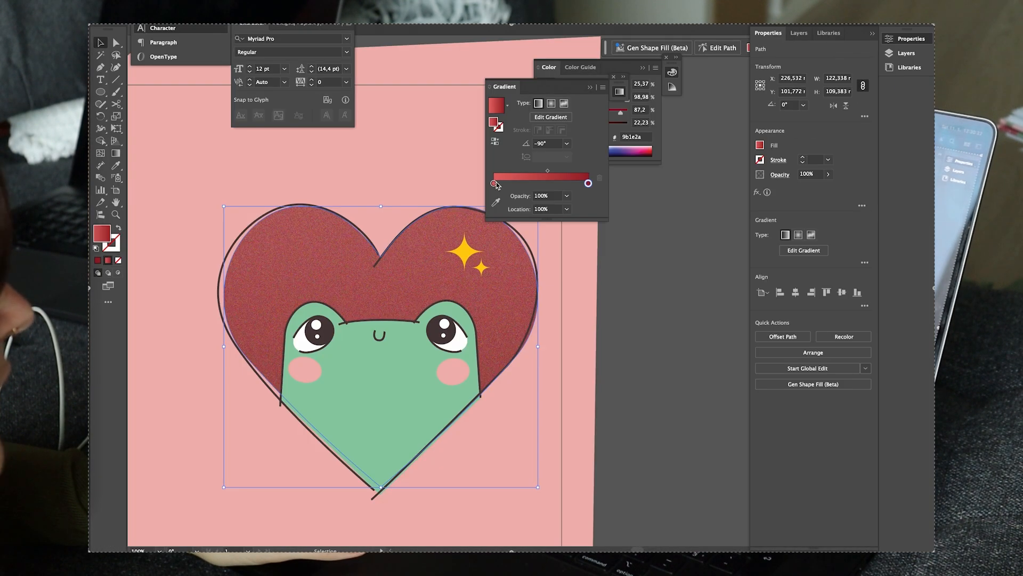
Set the gradient's first stop to 0% opacity and move the midpoint to about 71%.
left_click(494, 184)
left_click(568, 197)
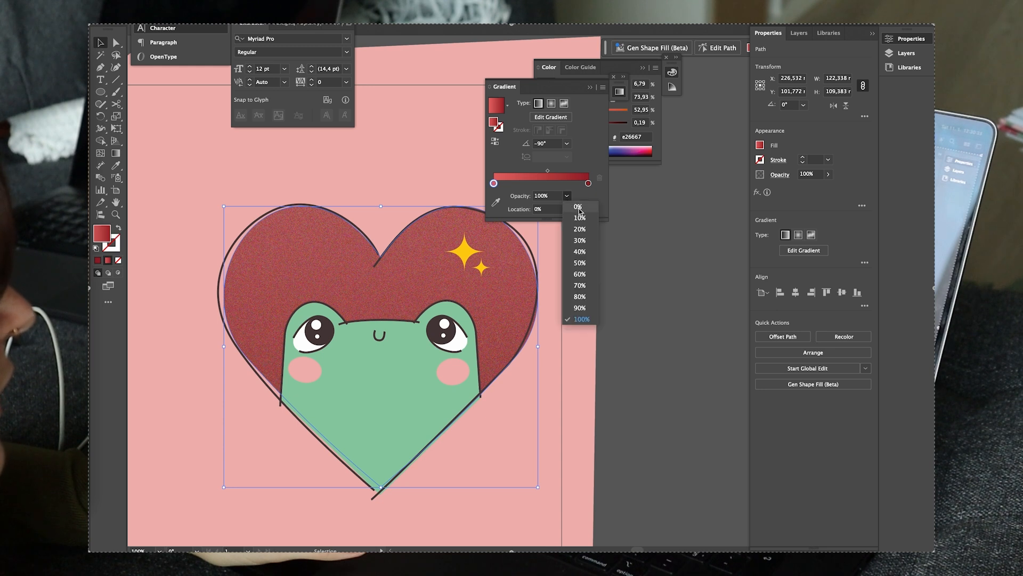
left_click(578, 208)
left_click_drag(544, 173, 553, 173)
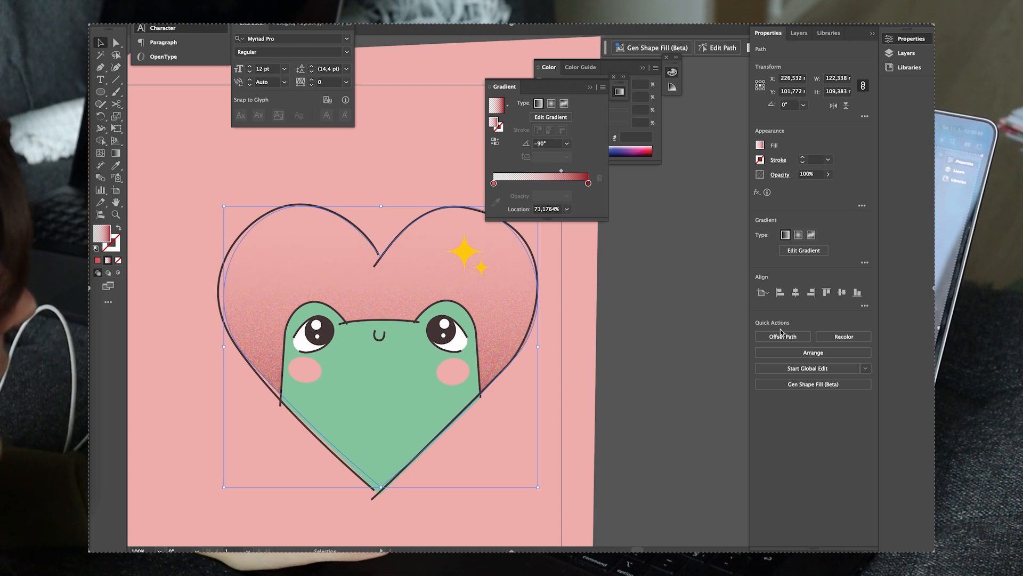
Place a copy of a plain red spare heart over the grainy heart, aligned with the frog heart's outline.
left_click(652, 285)
scroll(657, 247, "down", 1)
scroll(658, 246, "up", 3)
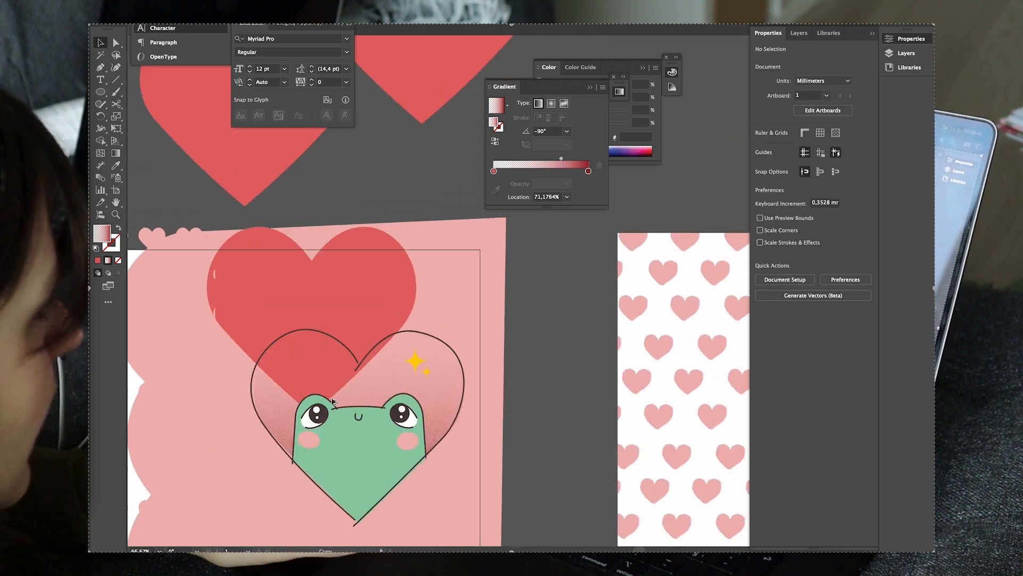
left_click(370, 483)
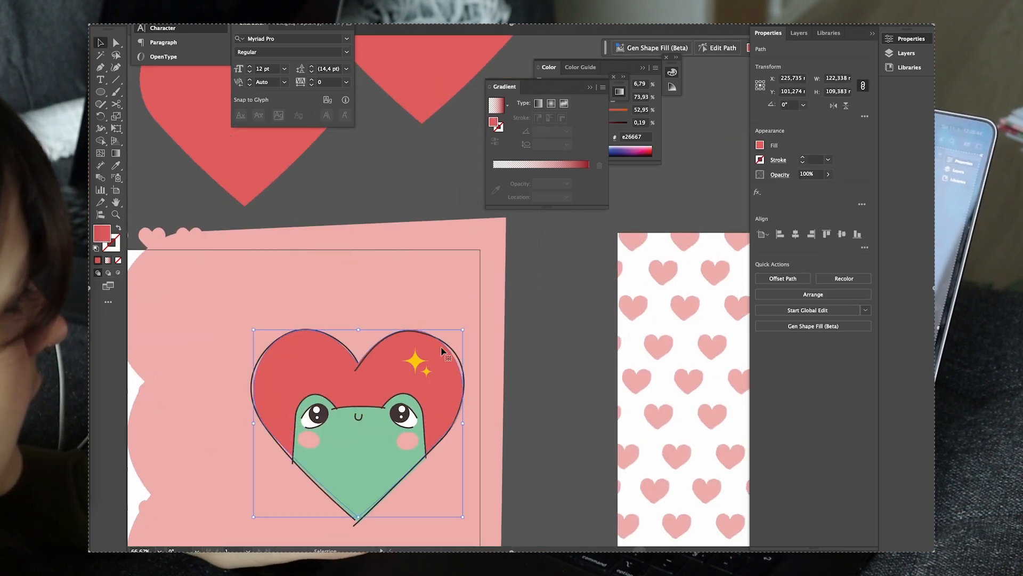
Send the plain red heart copy and the pink background shape to the back, beneath the grainy gradient heart.
left_click(459, 296, "shift")
right_click(459, 297)
mouse_move(521, 498)
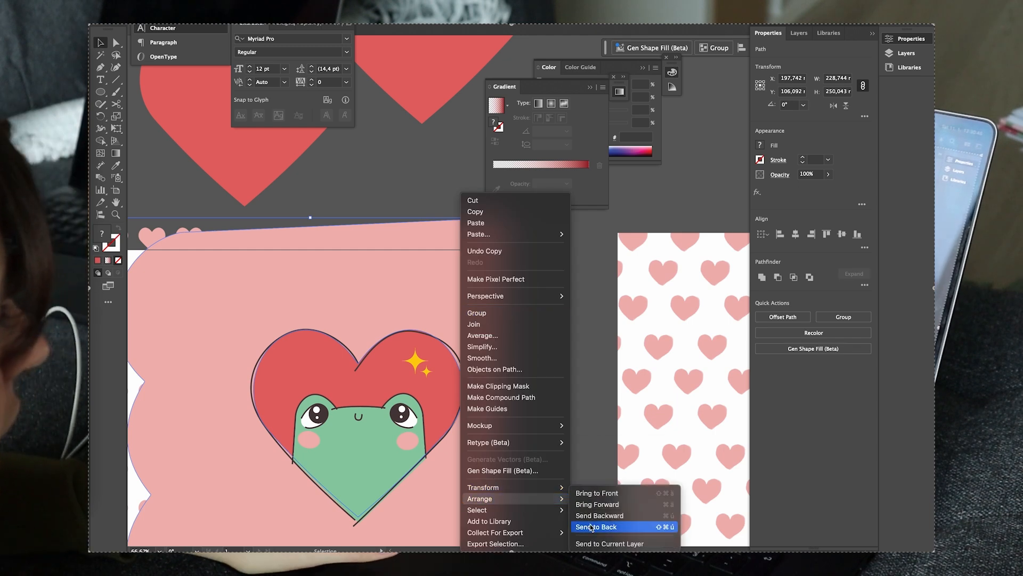
left_click(613, 526)
left_click(553, 414)
scroll(552, 407, "down", 1)
scroll(344, 355, "up", 3)
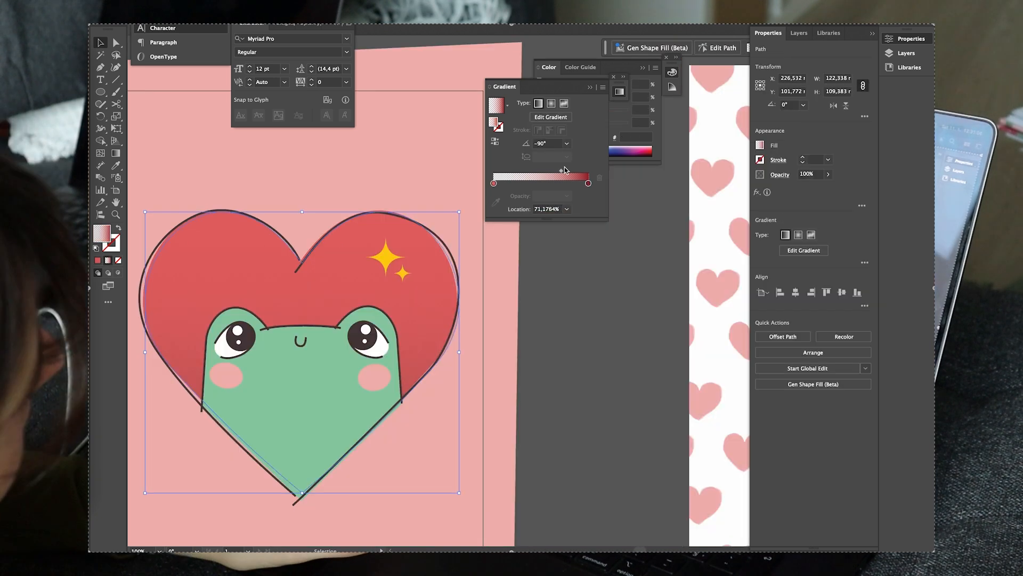
Move the midpoint of the heart's grainy gradient to about 69% and deselect the heart.
left_click_drag(563, 170, 555, 173)
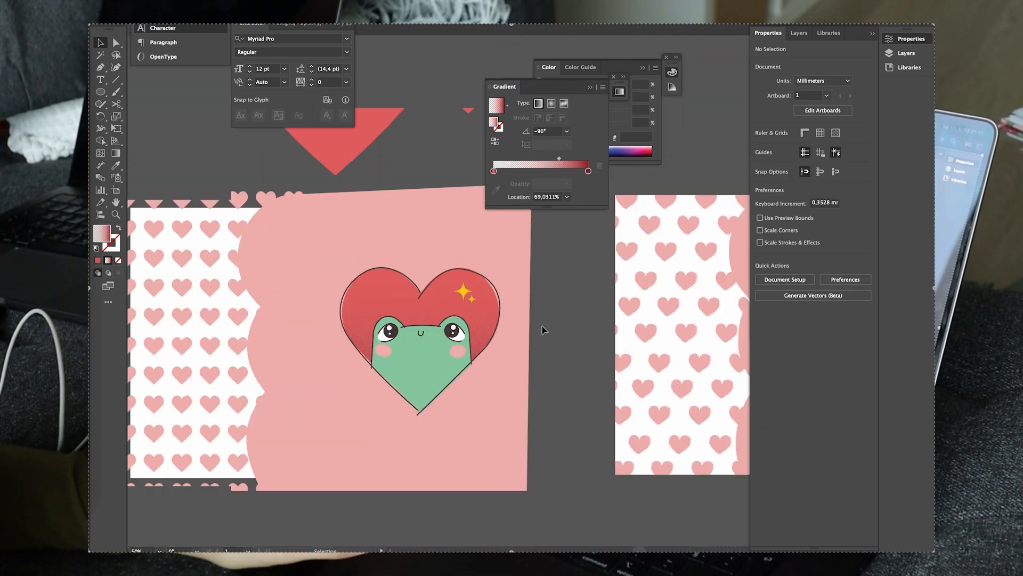
key("ctrl+minus")
left_click_drag(479, 423, 410, 390)
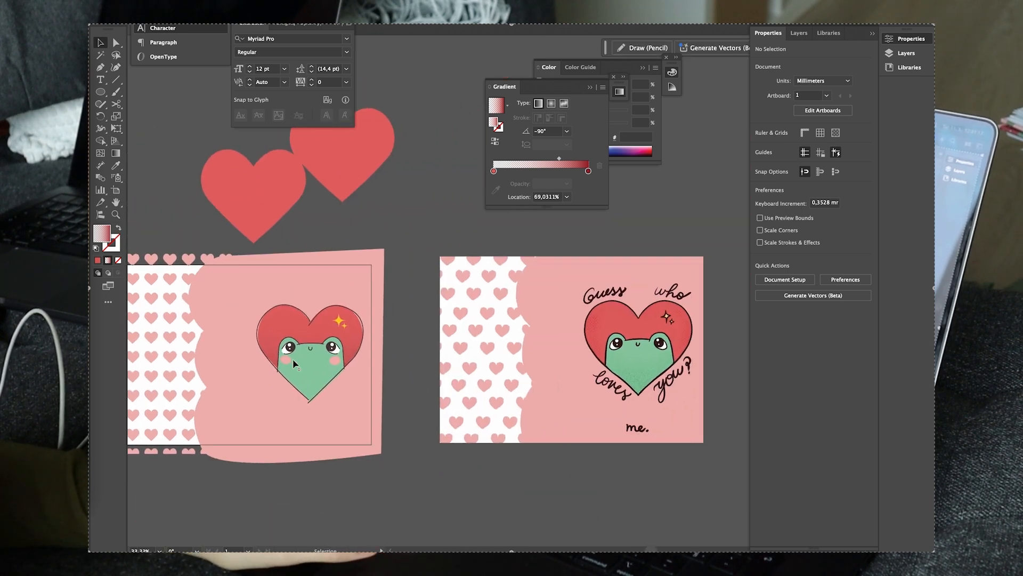
Set the horizontal spacing of the small pink hearts' grid repeat to 8 mm.
scroll(293, 364, "up", 1)
scroll(499, 352, "down", 1)
left_click_drag(586, 349, 519, 345)
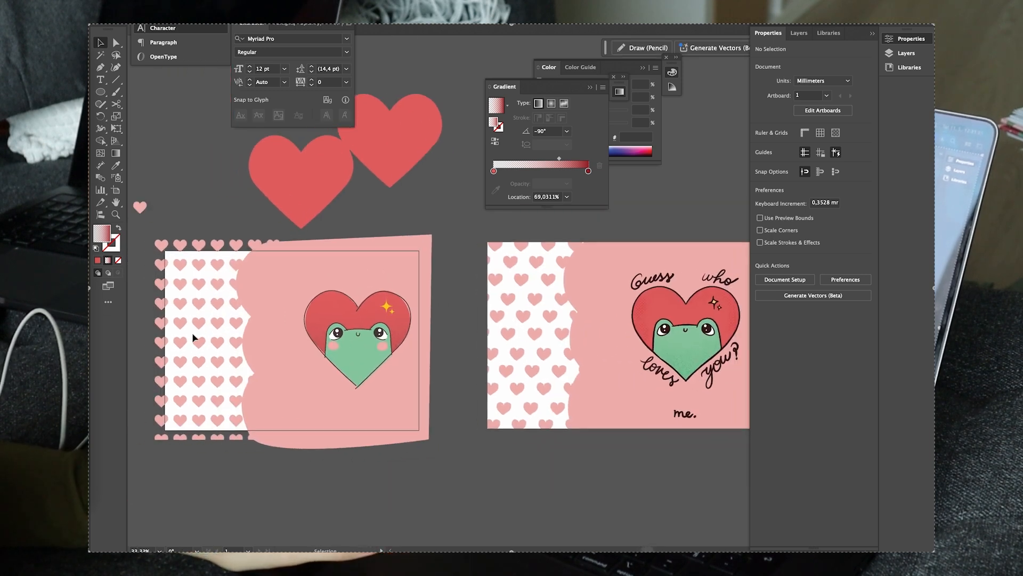
scroll(181, 331, "up", 1)
scroll(244, 312, "left", 1)
left_click(243, 310)
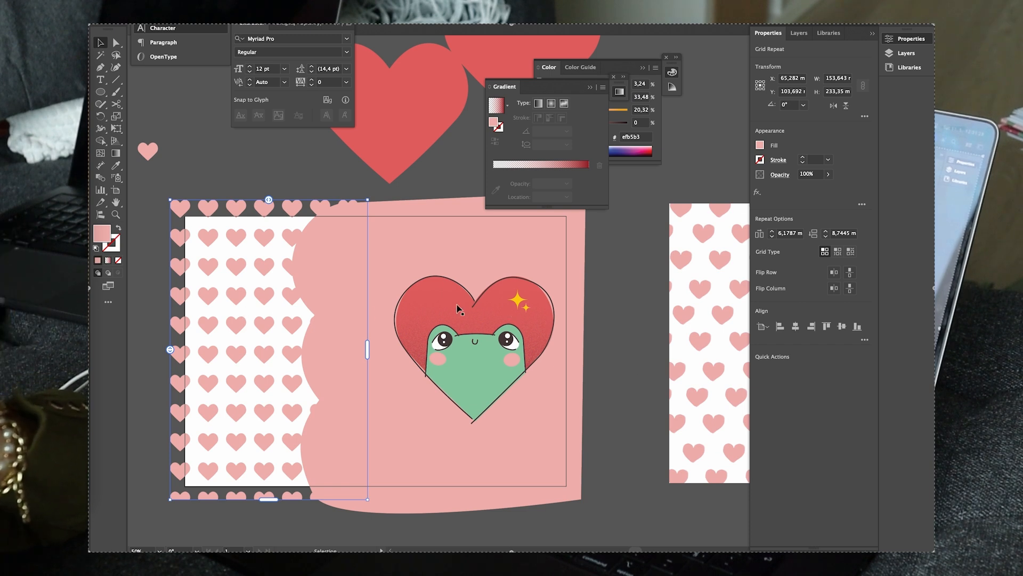
scroll(457, 308, "right", 3)
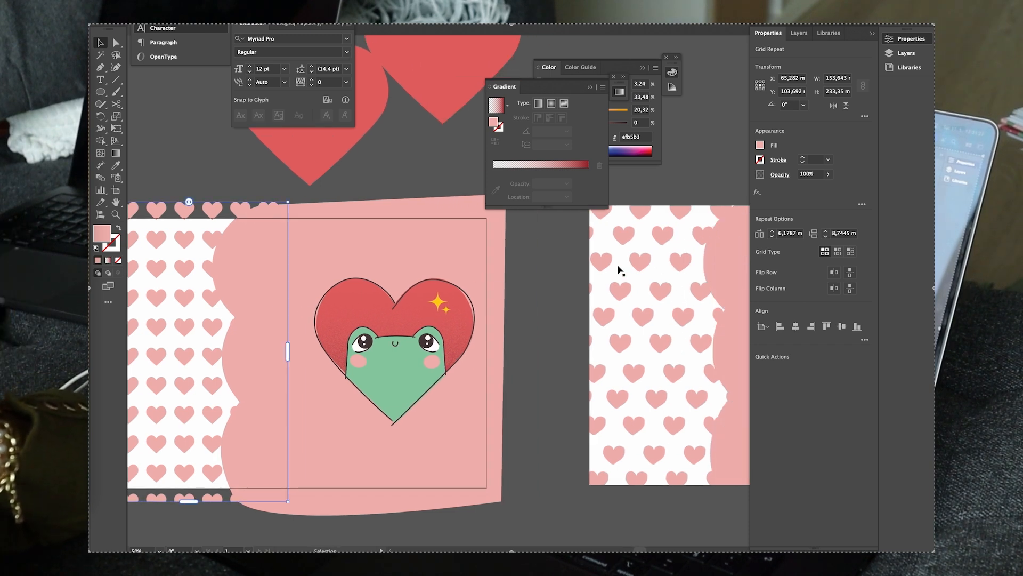
scroll(550, 297, "left", 5)
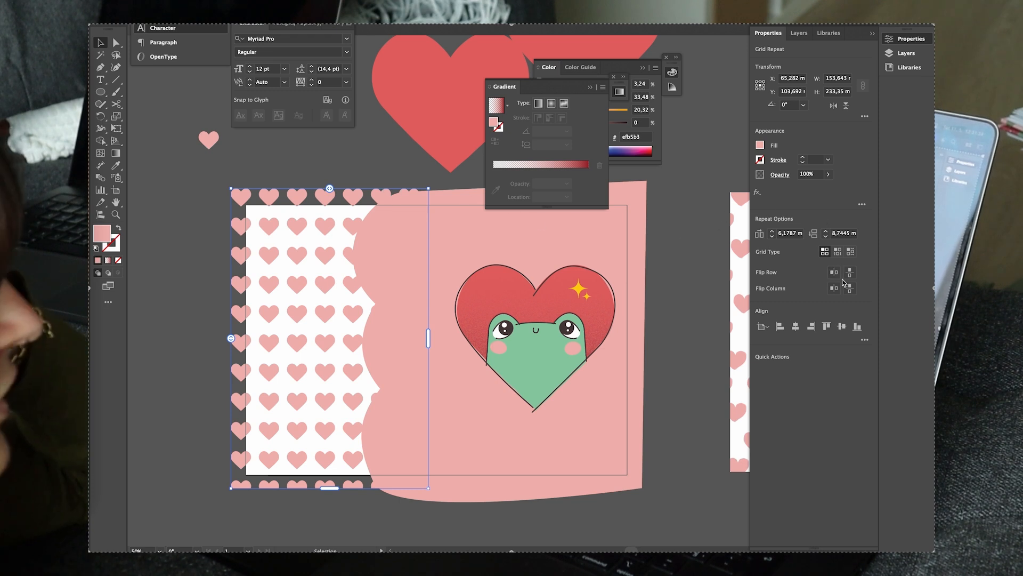
left_click(773, 232)
left_click(773, 232)
left_click(773, 236)
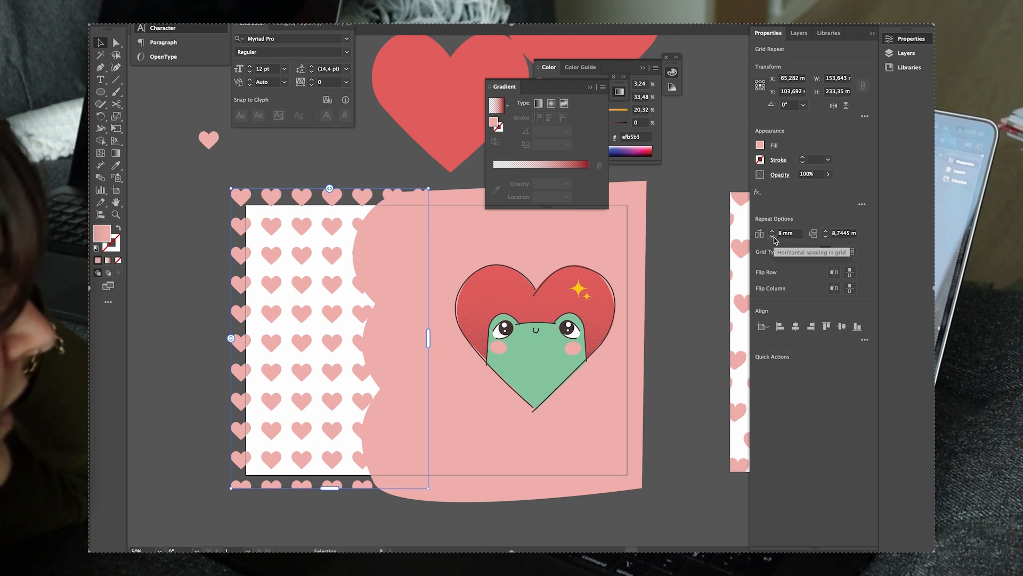
Change the heart pattern's grid type to brick by row so alternate rows are offset.
left_click(838, 251)
left_click(851, 251)
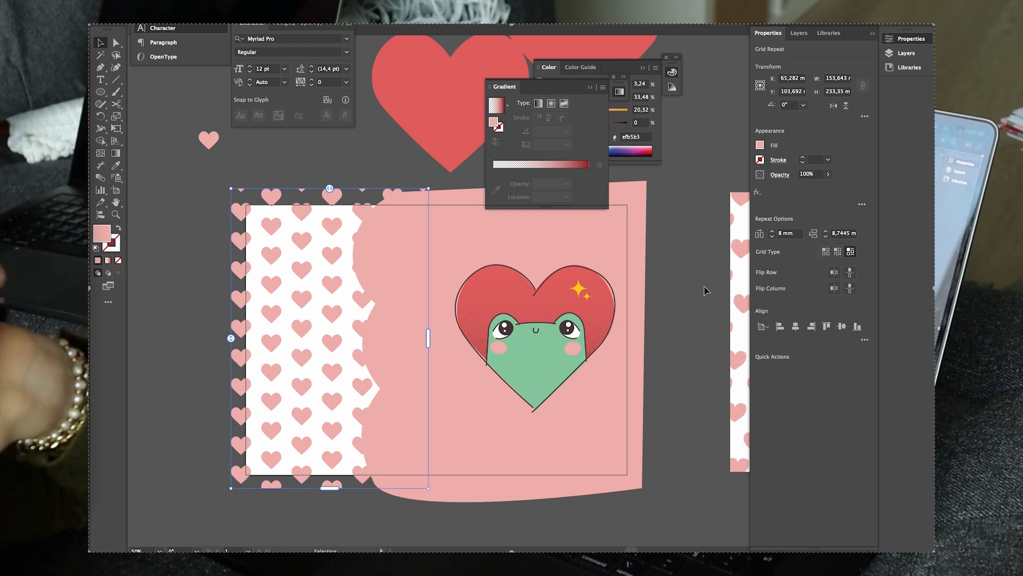
left_click(838, 251)
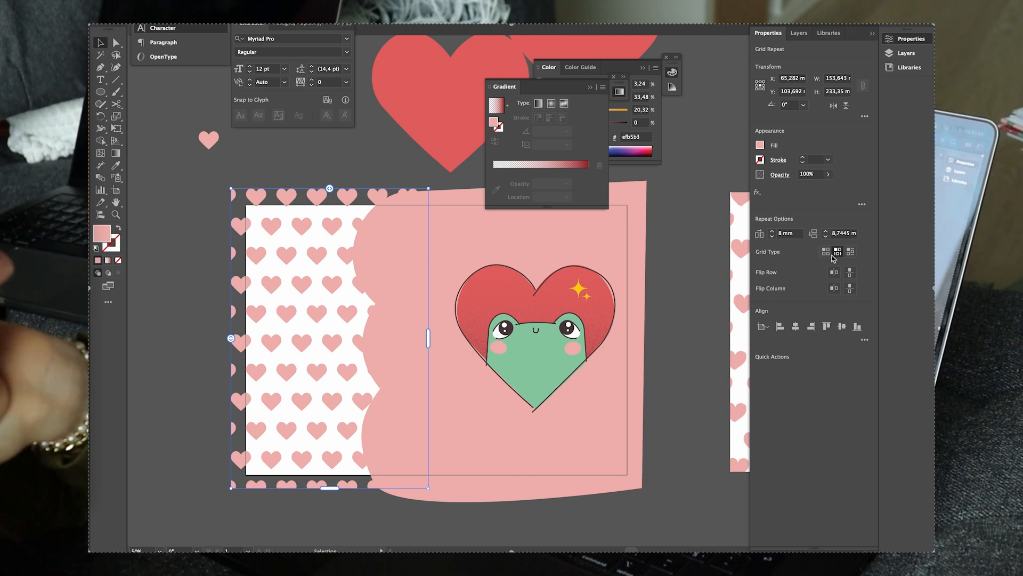
left_click(681, 343)
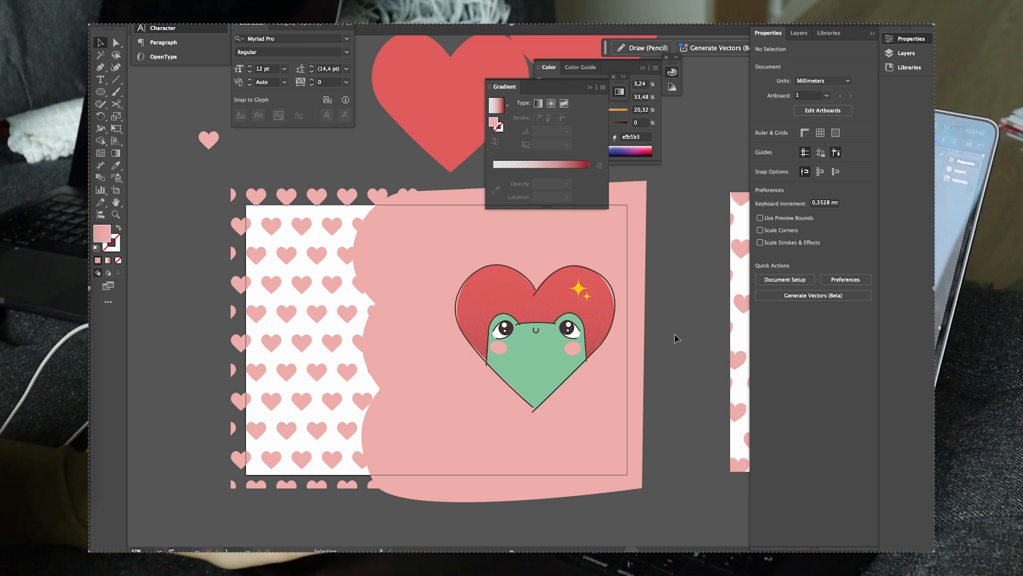
Select the complete frog heart without the pink background and move it slightly up to make room for a caption.
left_click_drag(683, 315, 432, 339)
scroll(388, 319, "down", 1)
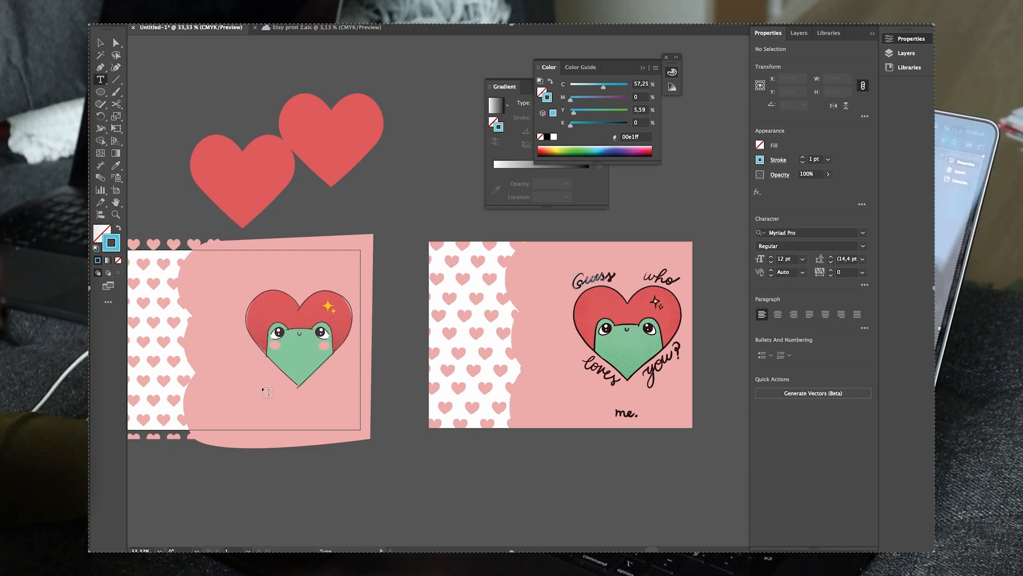
key("v")
left_click_drag(247, 383, 249, 400)
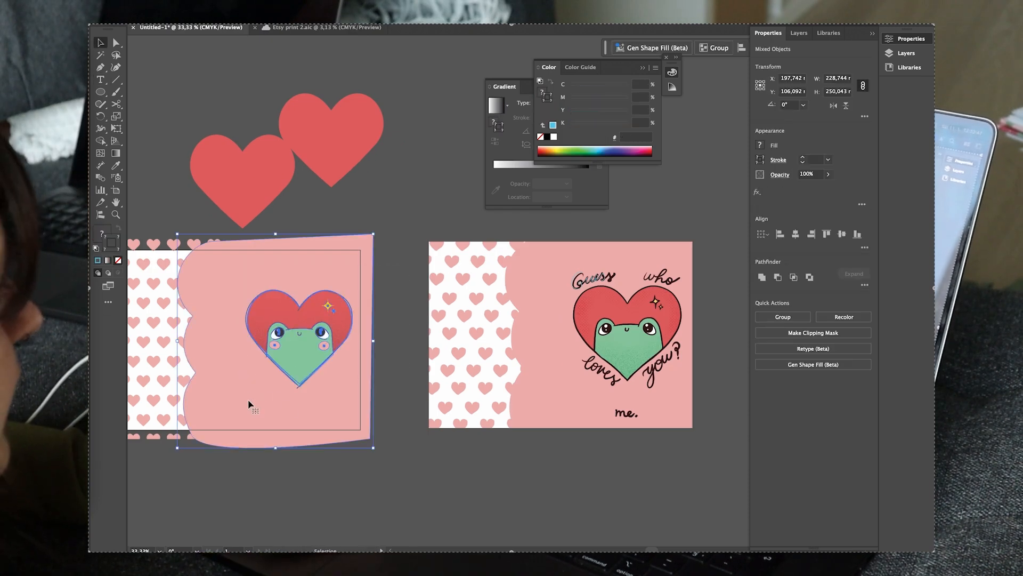
left_click(249, 401, "shift")
left_click_drag(305, 347, 301, 331)
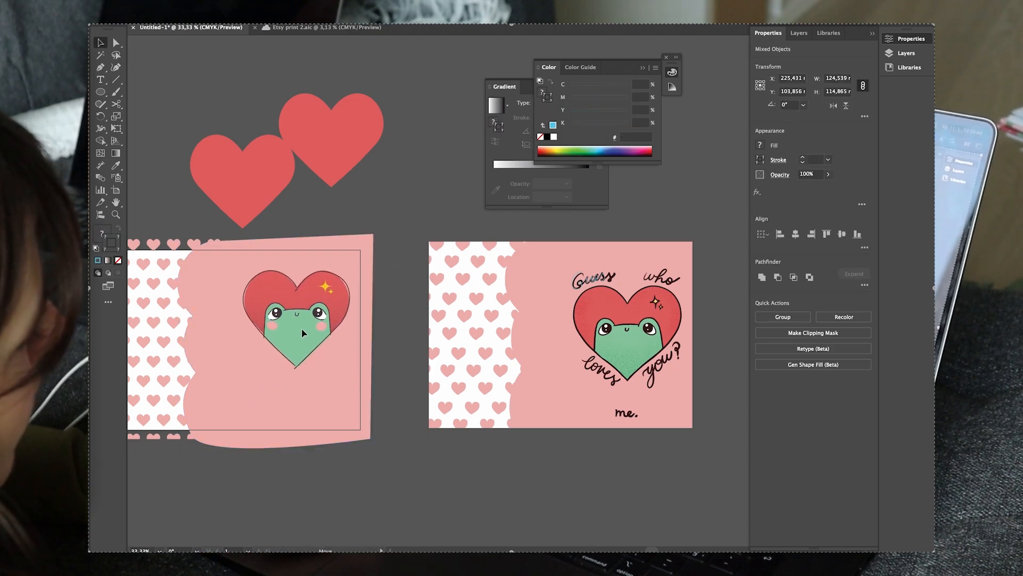
left_click(395, 324)
Add a text frame beneath the frog heart reading "Love you a toad".
key("t")
left_click_drag(257, 376, 339, 390)
type("Love")
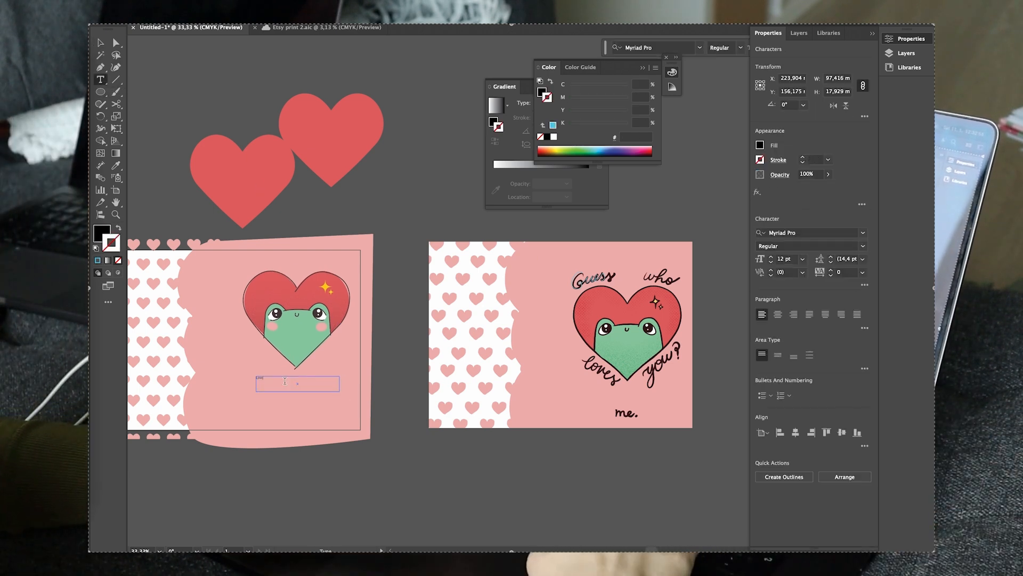
type(" you s toad!")
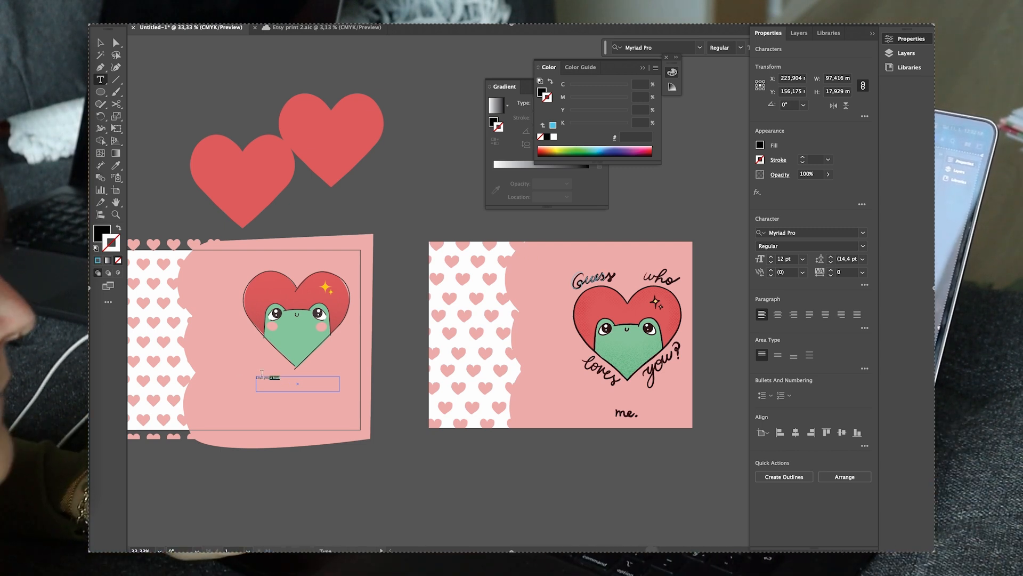
Set the caption's font size to 72 pt and enlarge its frame to about 108 by 59 mm.
left_click(864, 246)
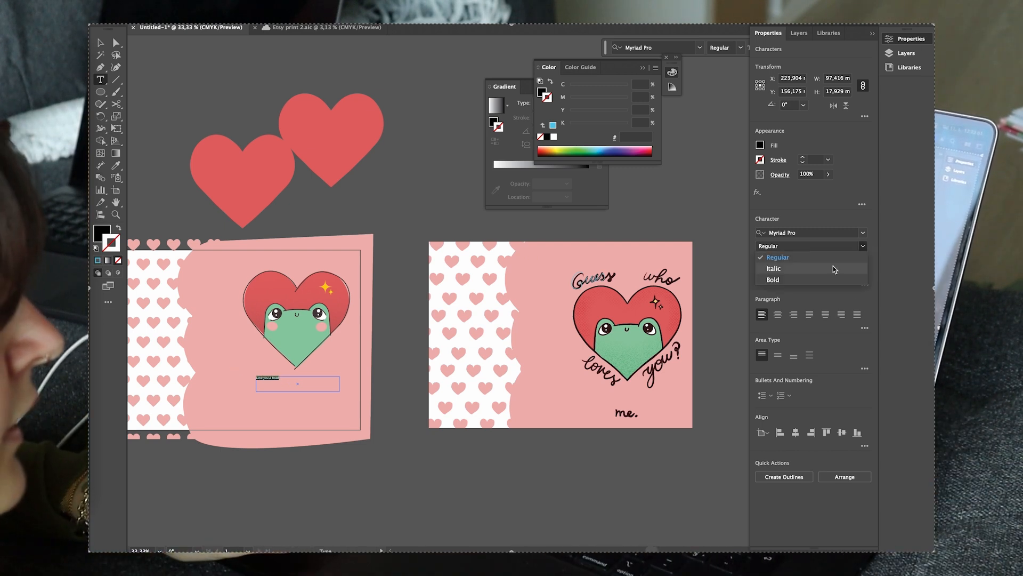
left_click(825, 247)
left_click(803, 259)
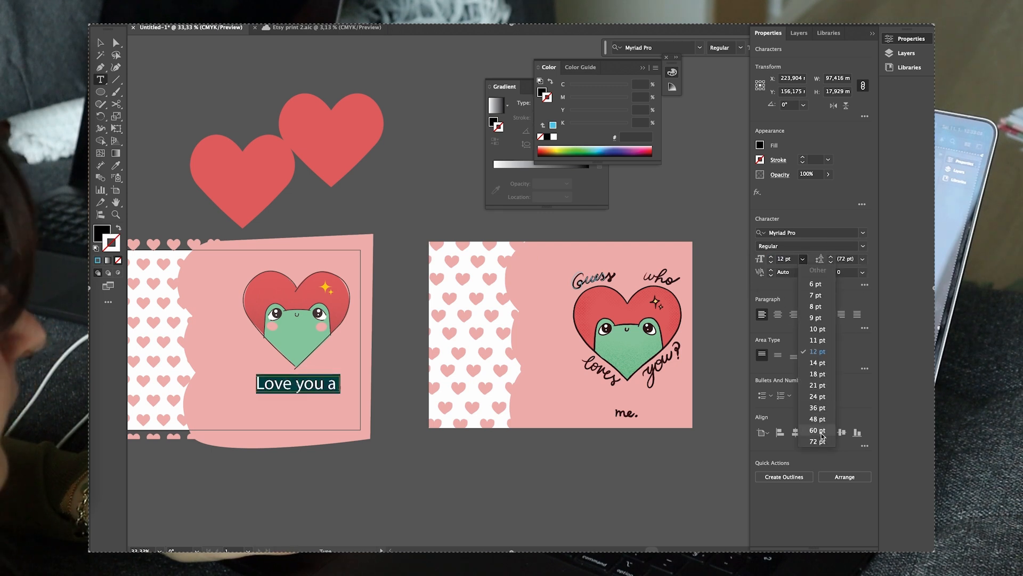
left_click(817, 441)
left_click(100, 42)
left_click(339, 390)
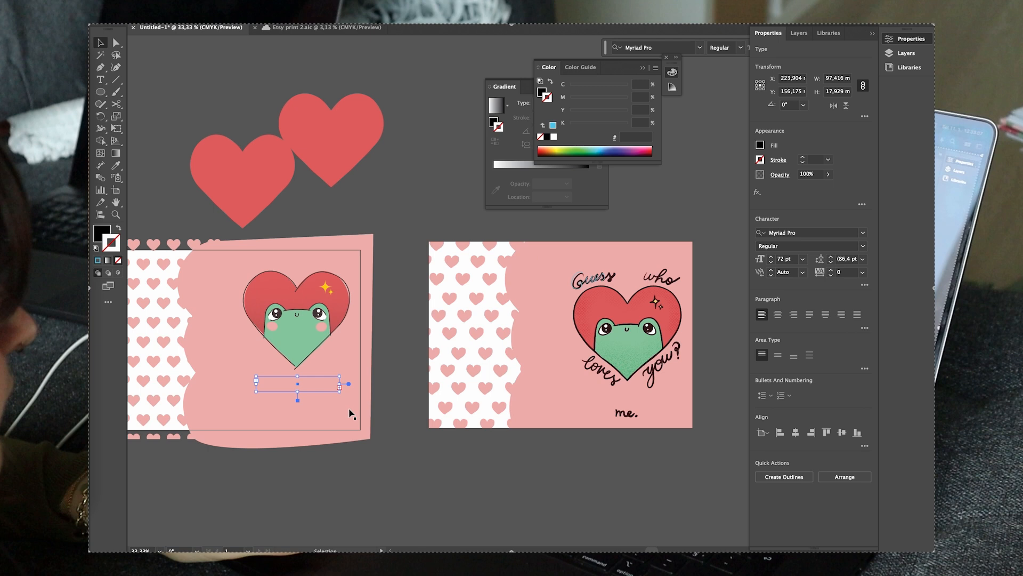
left_click_drag(348, 421, 350, 429)
Capitalize the word "Toad" in the caption and center-align the text.
double_click(276, 411)
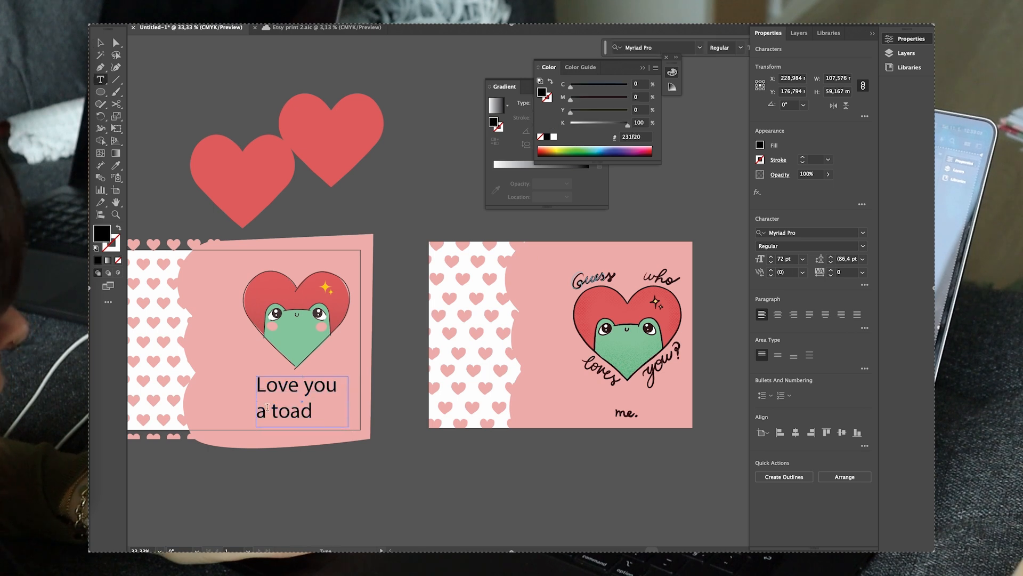
left_click_drag(278, 411, 274, 411)
type("T")
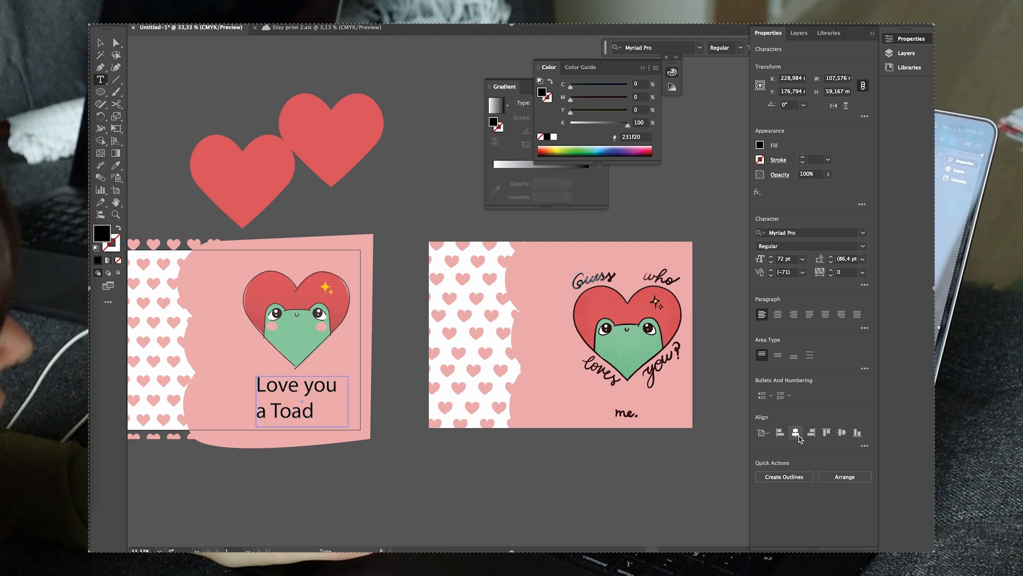
left_click(776, 315)
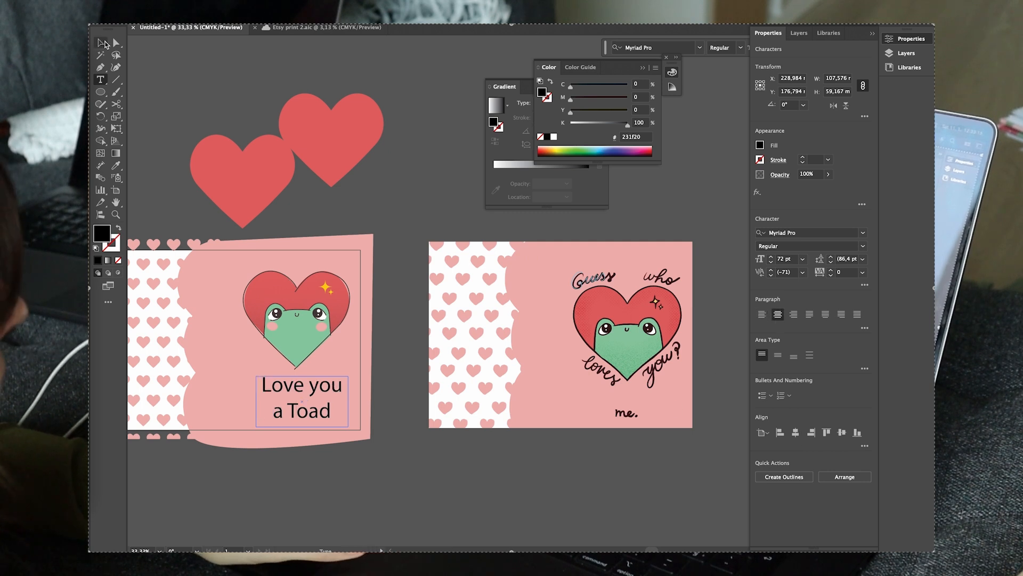
Fill the caption, without a stroke, with the dark brown sampled from the frog's outline.
left_click(407, 333)
scroll(332, 390, "up", 1)
left_click_drag(325, 384, 319, 381)
left_click(320, 384)
key("i")
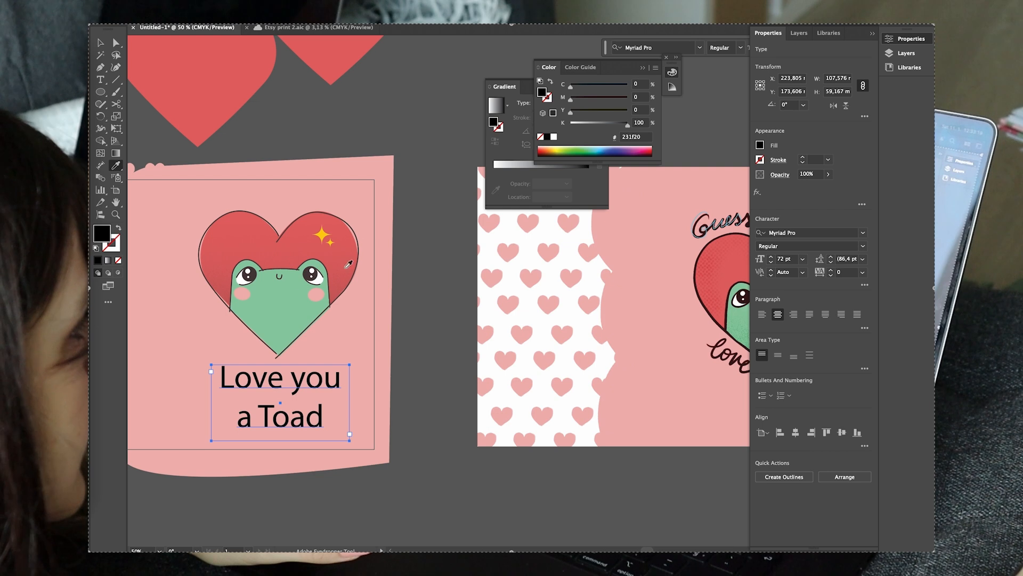
left_click(337, 281)
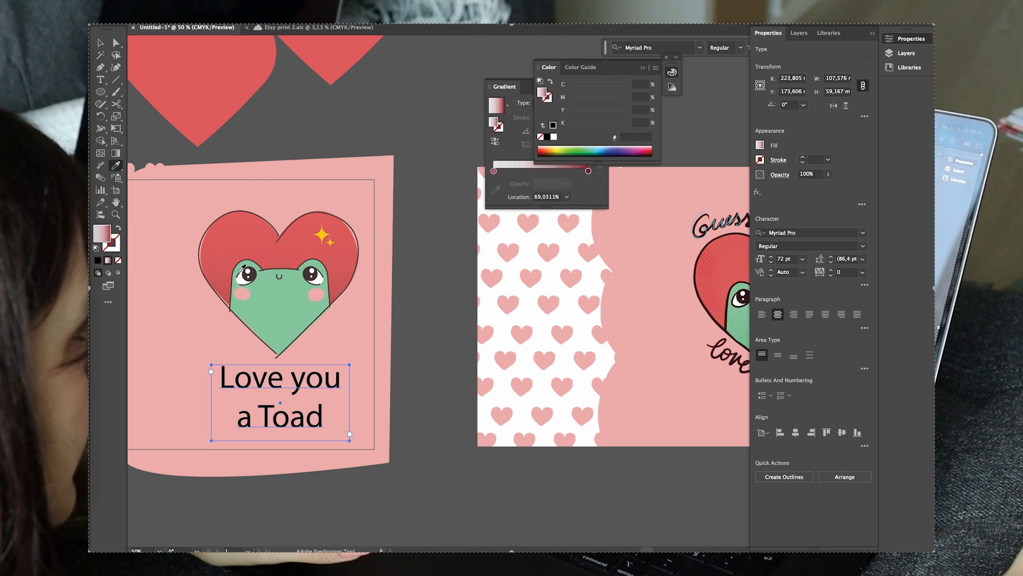
left_click(235, 276)
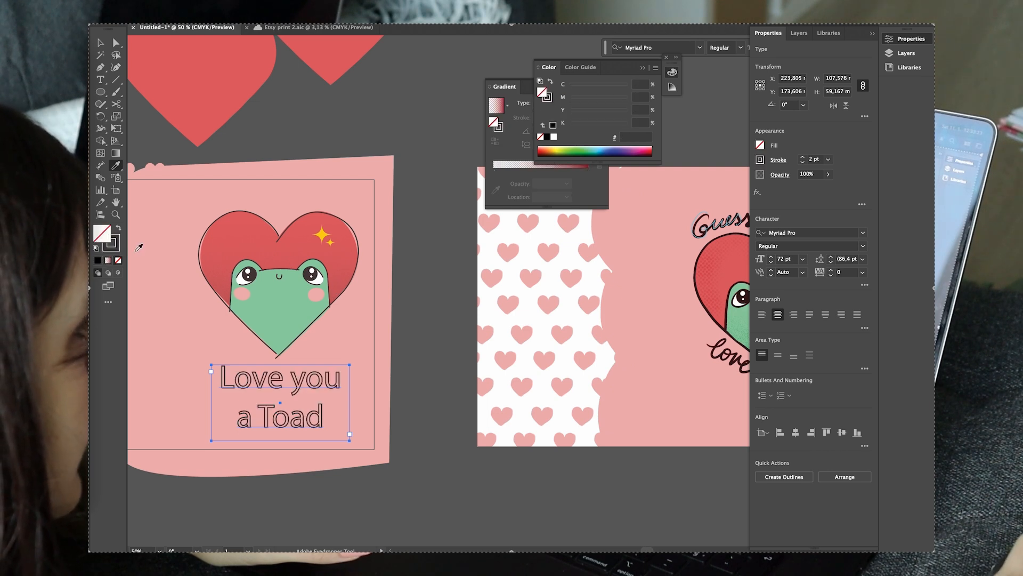
key("shift+x")
left_click(103, 47)
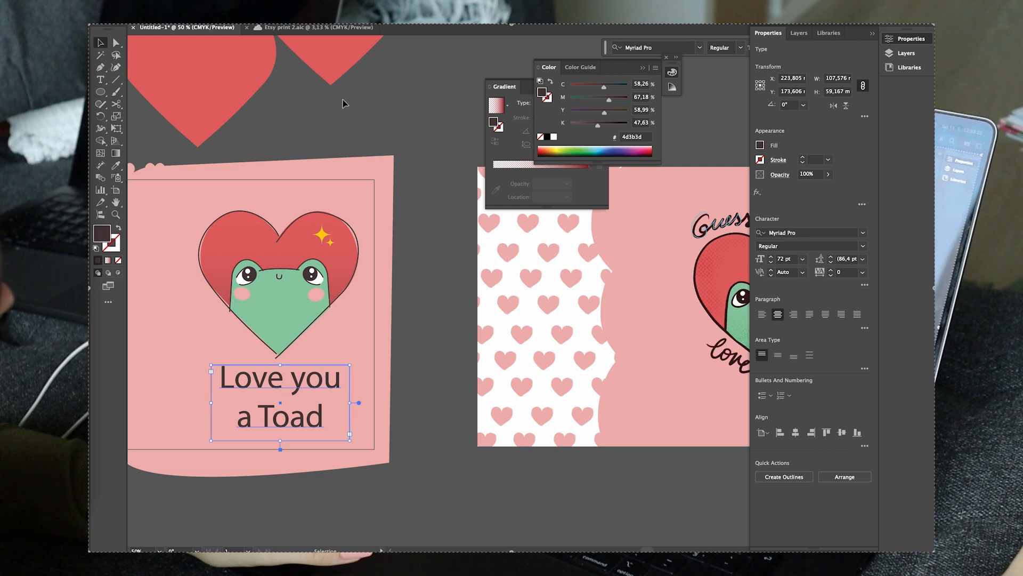
left_click(343, 102)
Set the caption's font to Shrikhand Regular and widen its frame to about 132 mm, centered beneath the frog heart.
scroll(341, 208, "down", 1)
left_click(315, 348)
double_click(323, 326)
key("super+a")
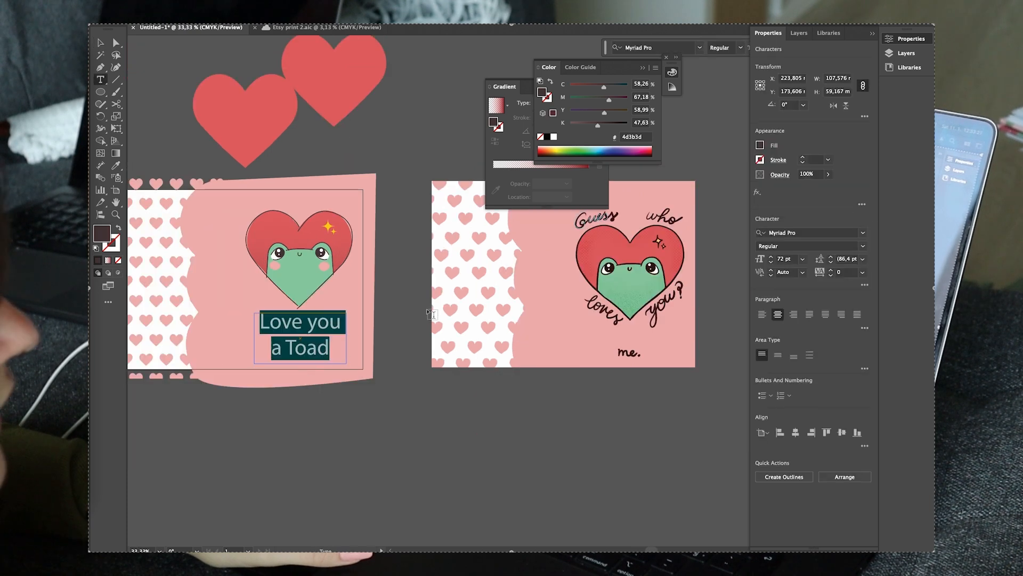
left_click(863, 234)
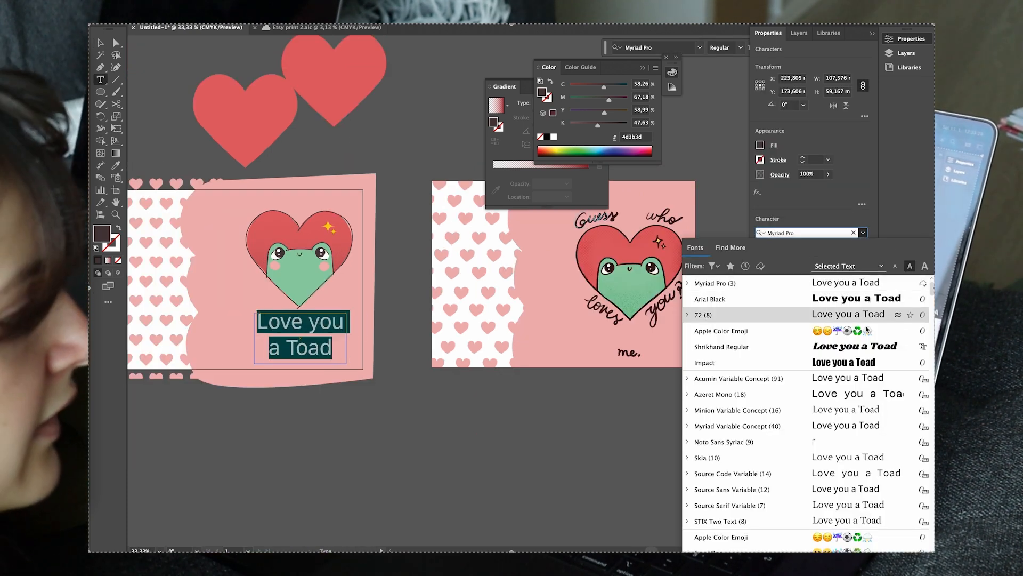
left_click(866, 347)
key("Escape")
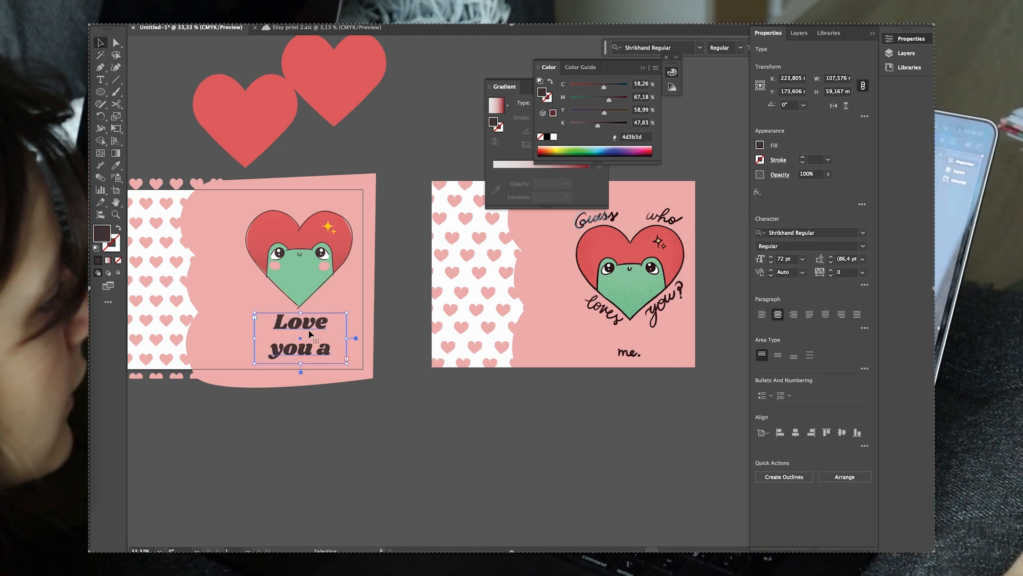
mouse_move(349, 339)
left_mouse_down()
mouse_move(393, 338)
mouse_move(337, 350)
left_mouse_up()
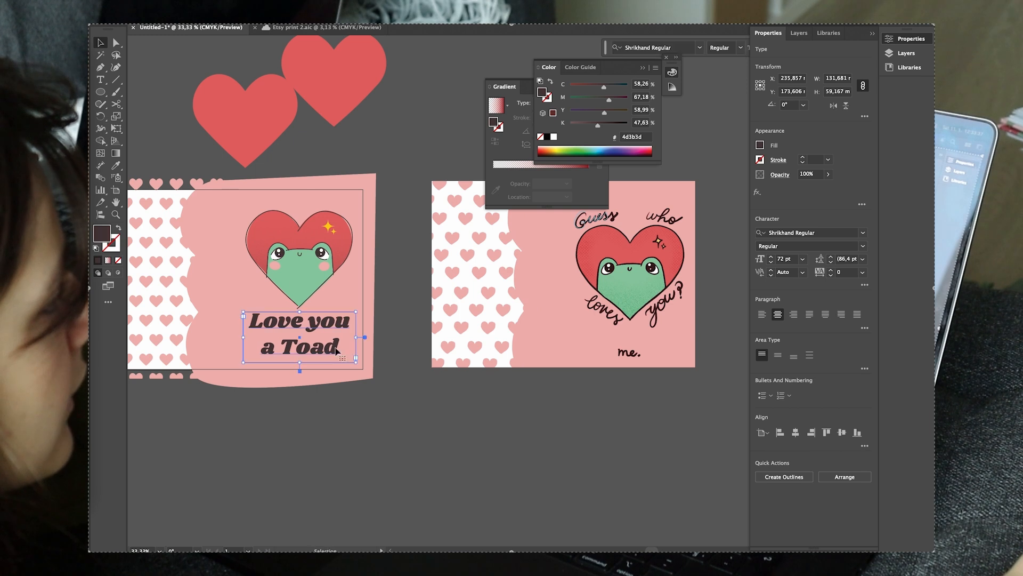
Recolor the caption with the plain red sampled from the spare hearts above the artboard.
key("i")
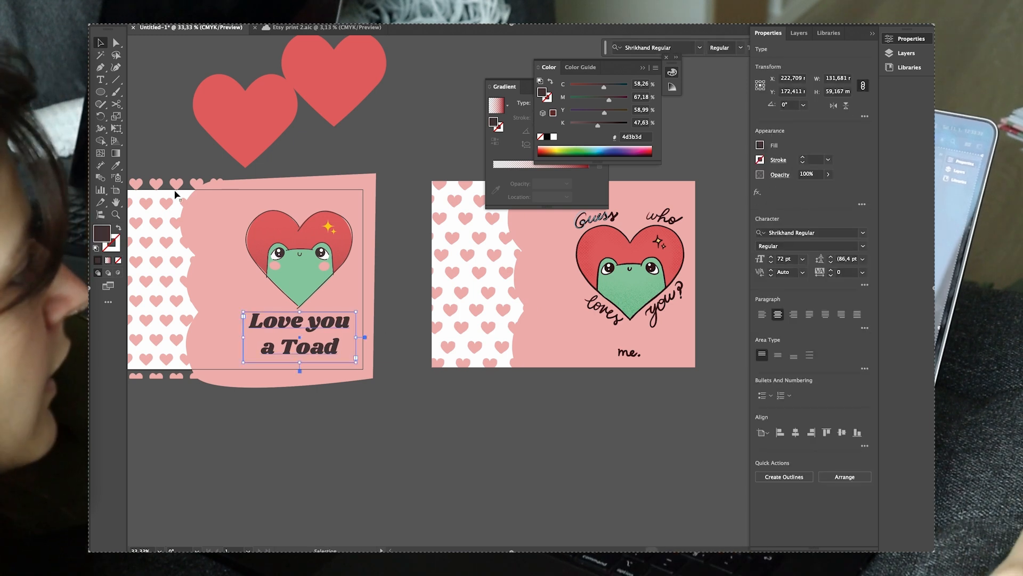
left_click(206, 114)
key("v")
left_click(535, 498)
scroll(346, 335, "up", 2)
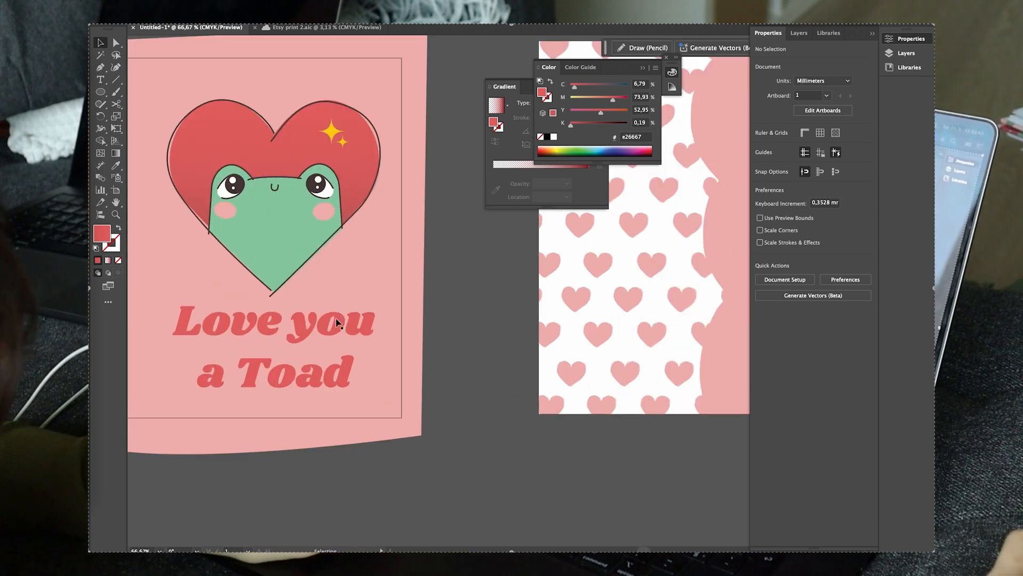
scroll(378, 355, "down", 1)
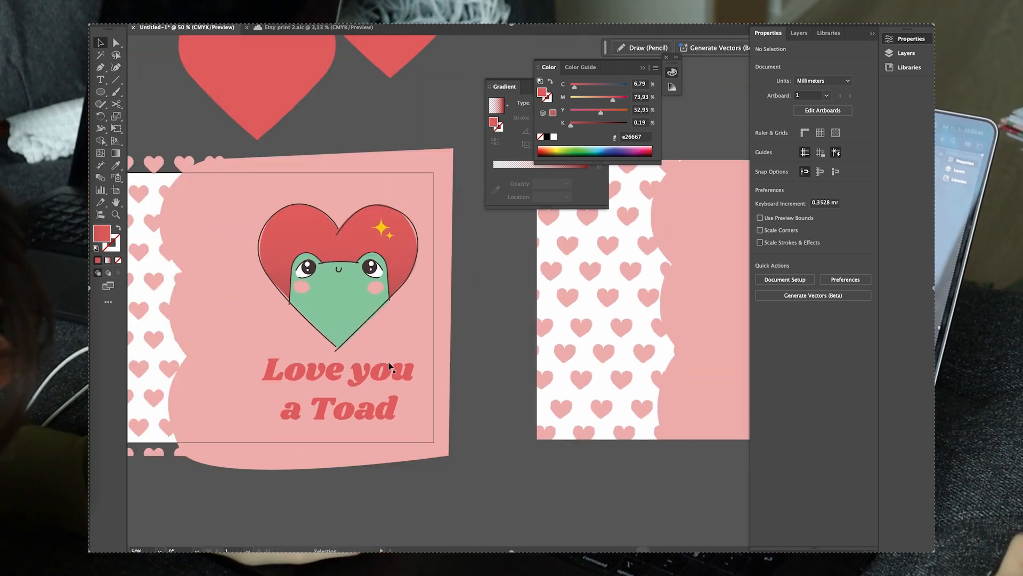
Duplicate the A4 artboard together with its card artwork directly below the original.
scroll(390, 366, "down", 2)
left_click_drag(359, 457, 353, 346)
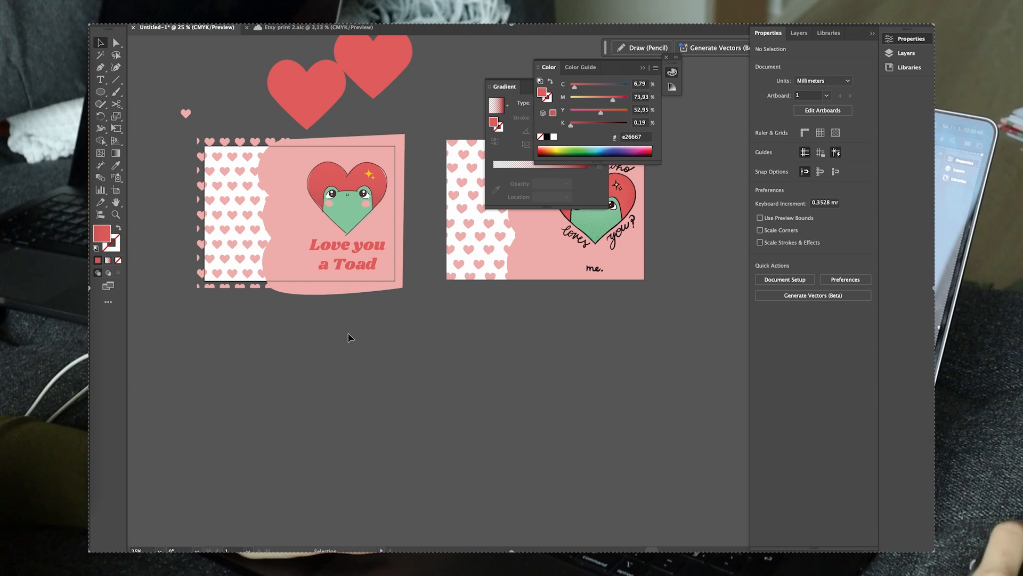
left_click(116, 191)
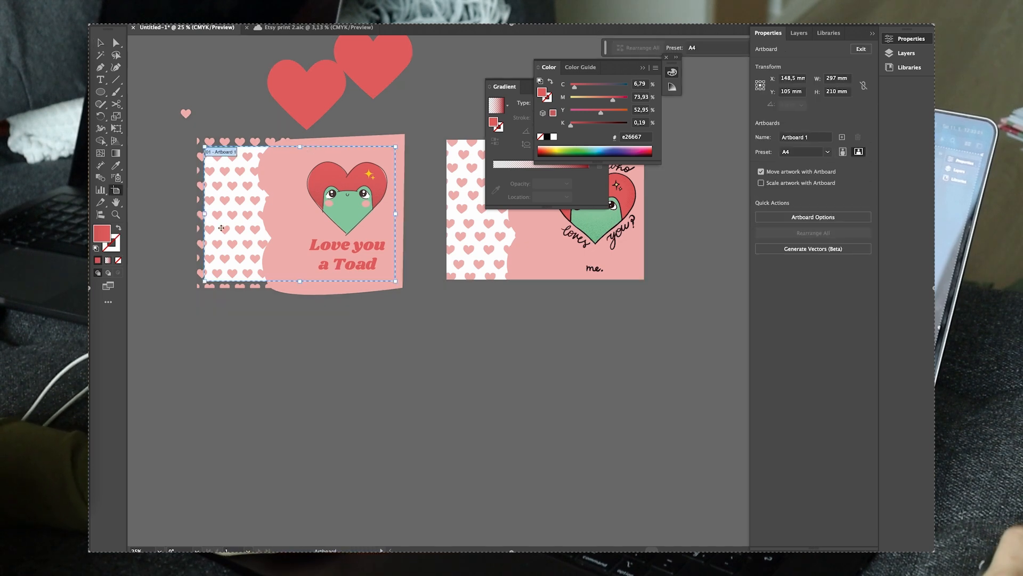
left_click_drag(240, 201, 258, 381)
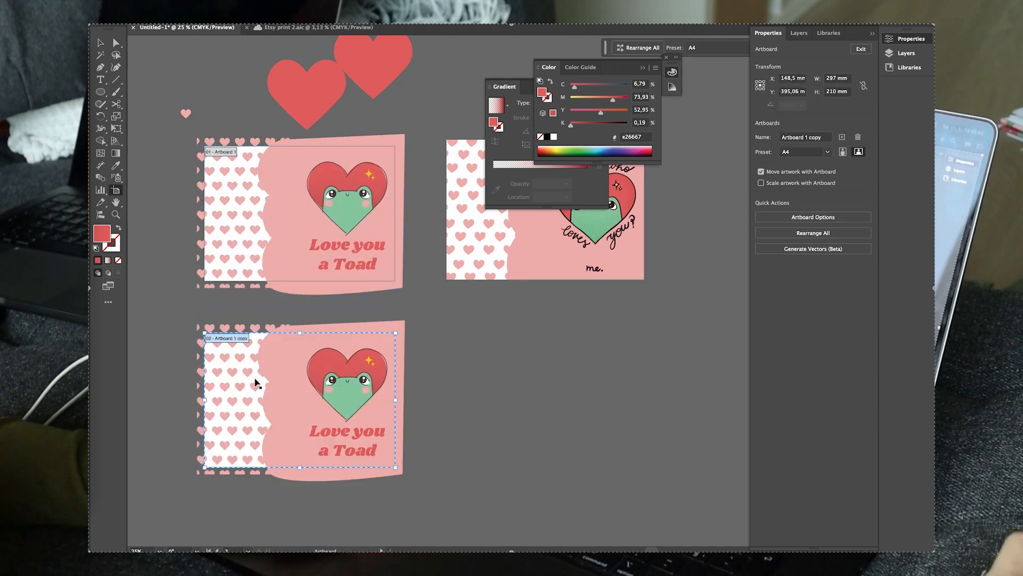
Move the "Love you a Toad" caption off the duplicated card onto the empty canvas beside it.
scroll(288, 342, "down", 1)
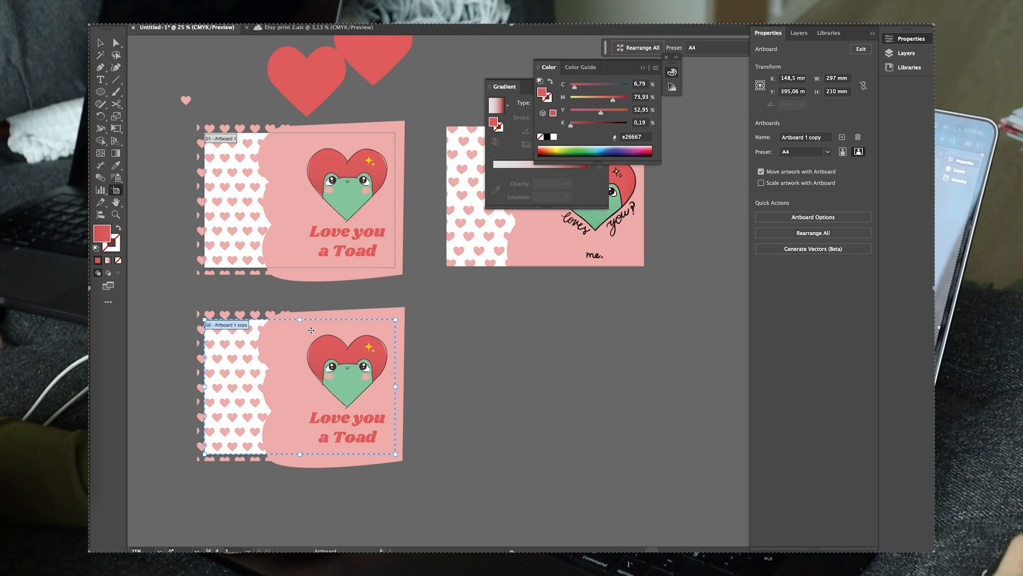
key("v")
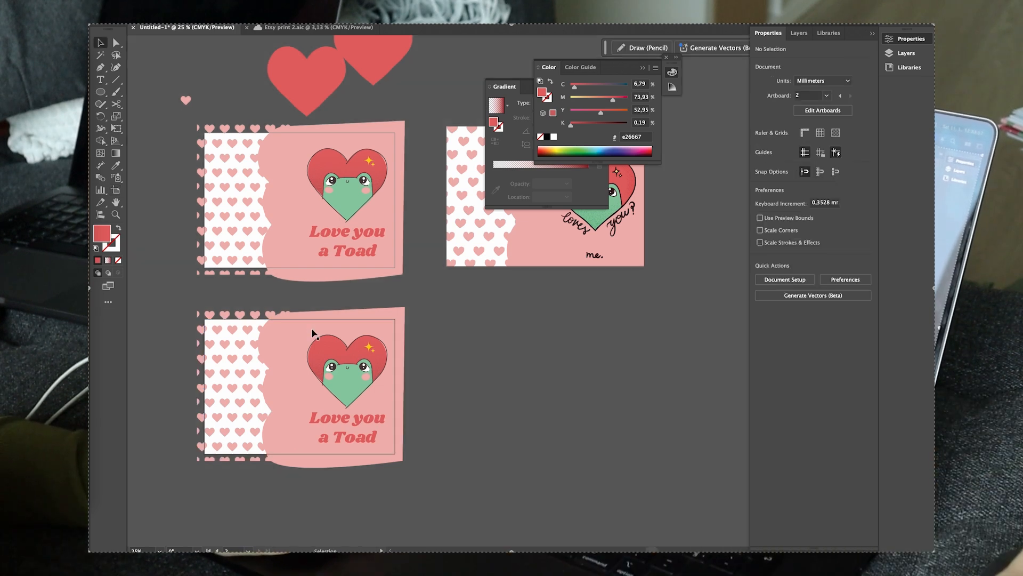
scroll(307, 337, "up", 1)
scroll(340, 465, "up", 1)
scroll(340, 463, "down", 6)
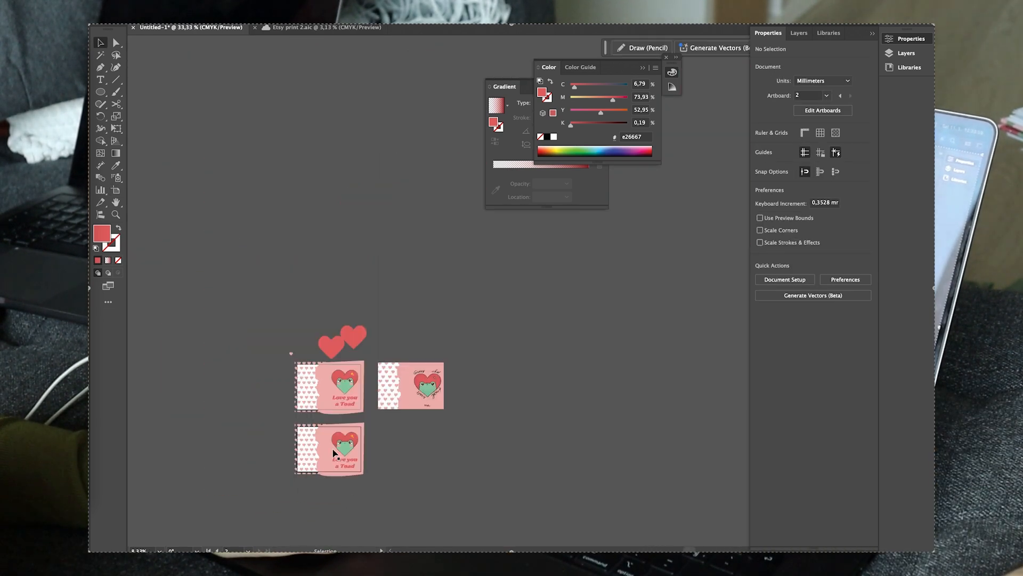
scroll(413, 482, "down", 5)
scroll(413, 483, "left", 3)
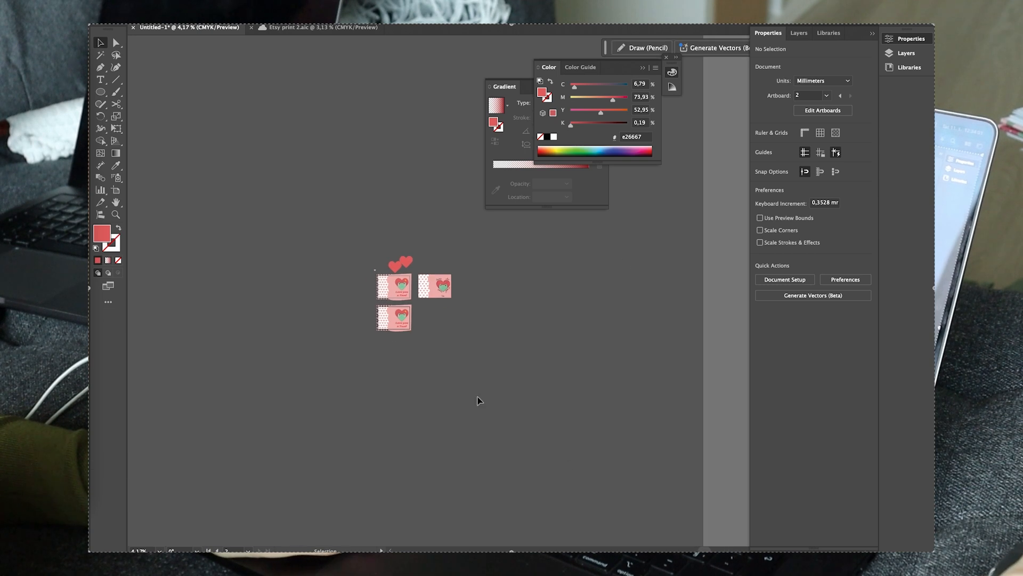
scroll(391, 317, "up", 6)
left_click_drag(614, 329, 586, 376)
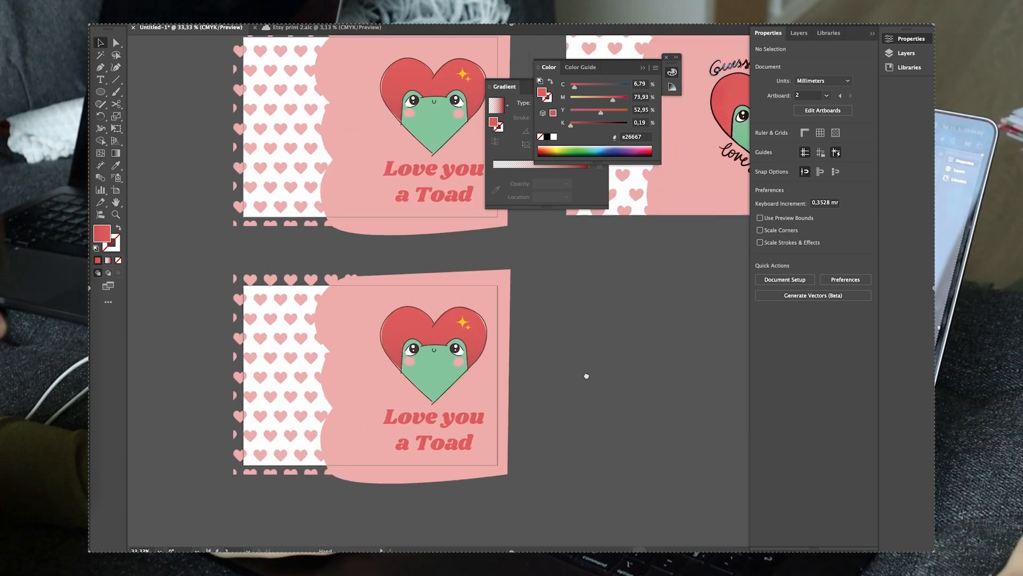
scroll(430, 401, "up", 1)
left_click(427, 423)
left_click_drag(426, 424, 659, 306)
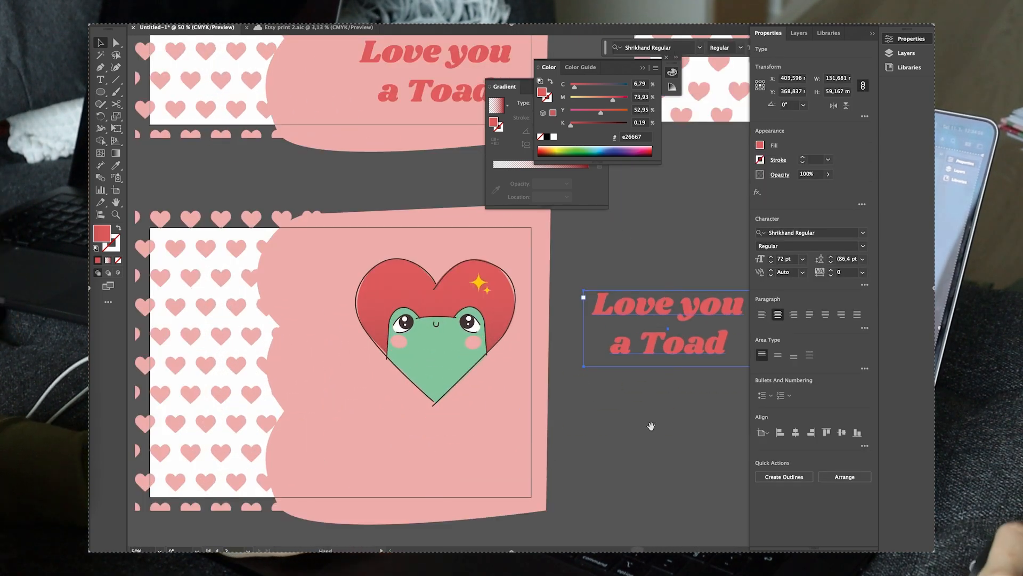
Draw an open, slightly curved V-shaped path beneath the second card's frog heart, swapping its red fill to the stroke.
left_click_drag(651, 425, 565, 439)
key("p")
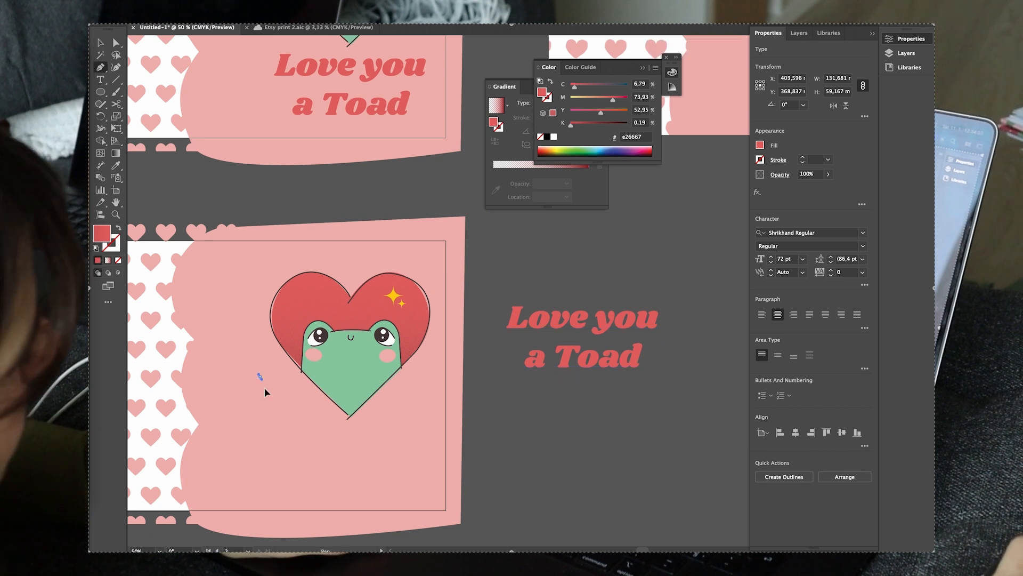
left_click(260, 377)
left_click(345, 446)
left_click_drag(430, 373, 441, 346)
key("v")
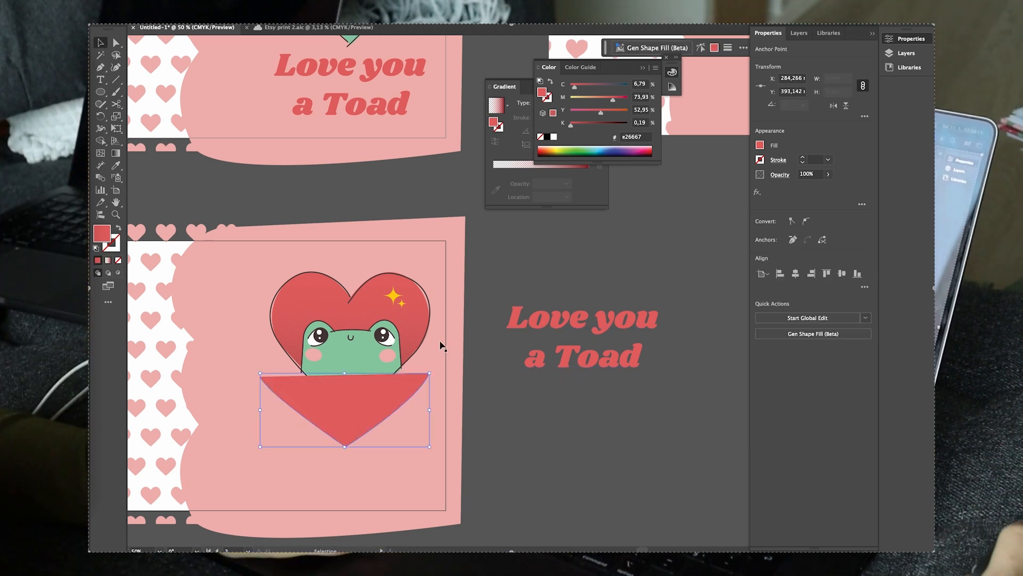
left_click(118, 229)
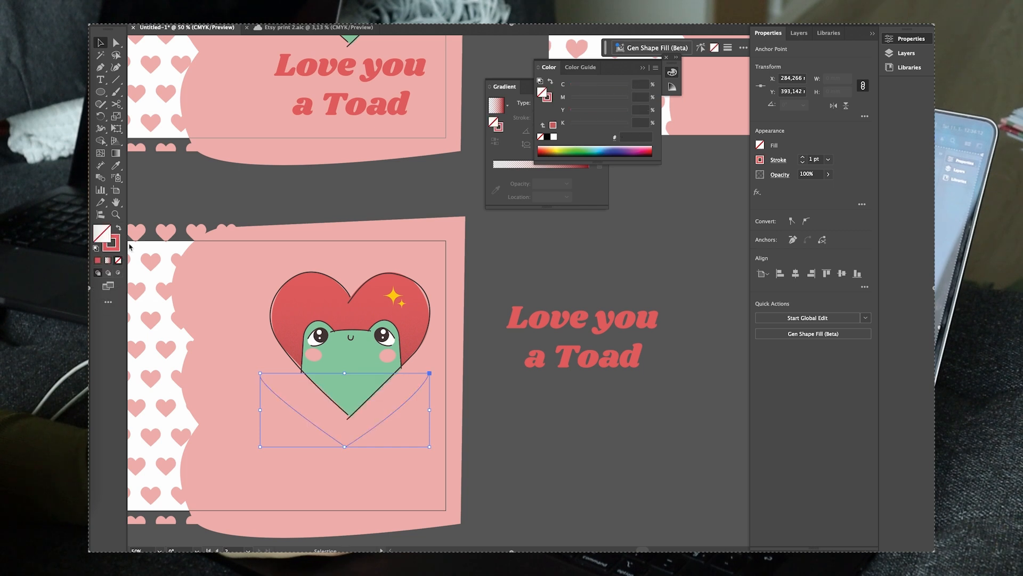
Add the text "Love you" along the V-shaped path using Type on a Path.
left_click(101, 79)
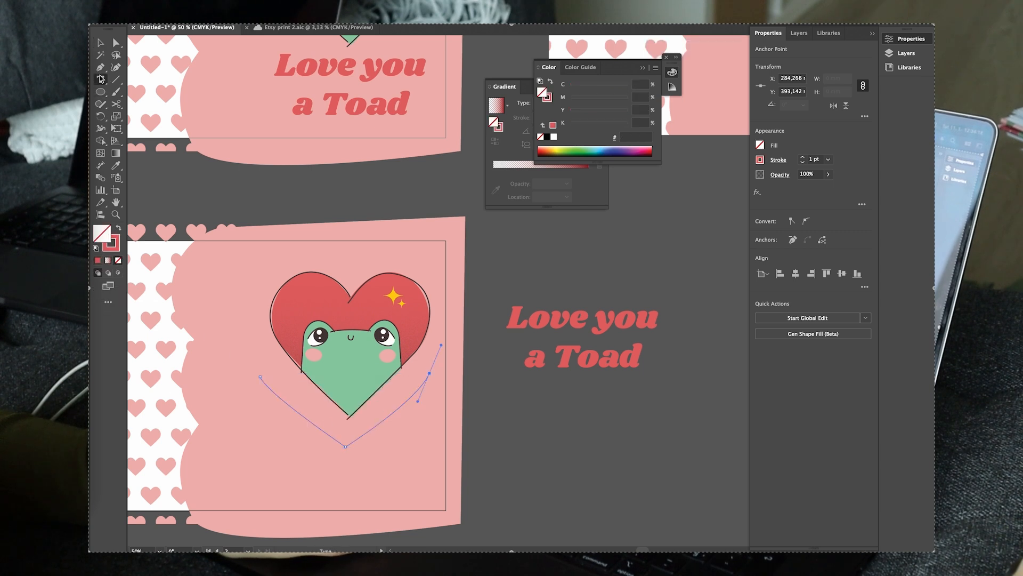
left_click(100, 81)
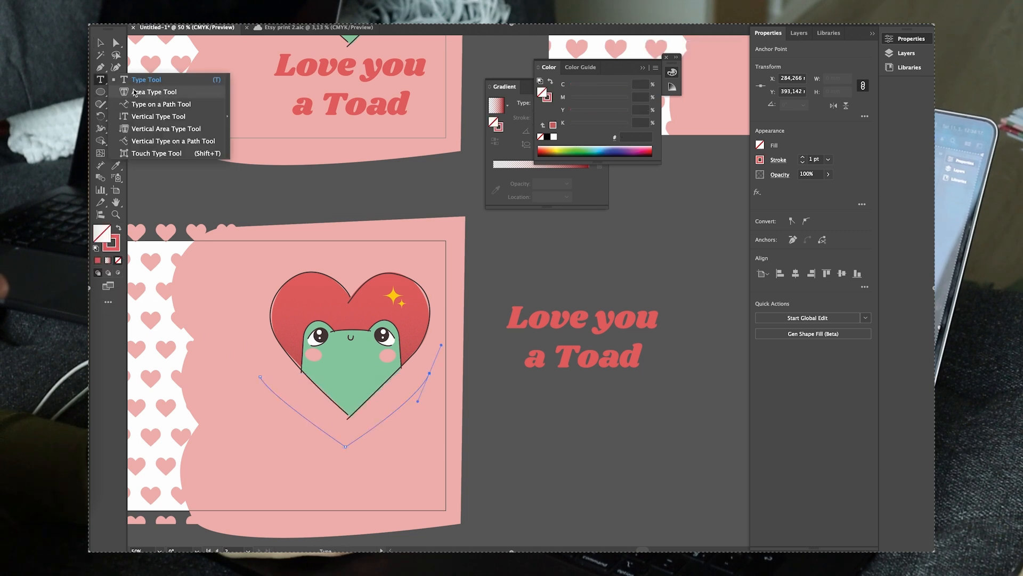
left_click(174, 103)
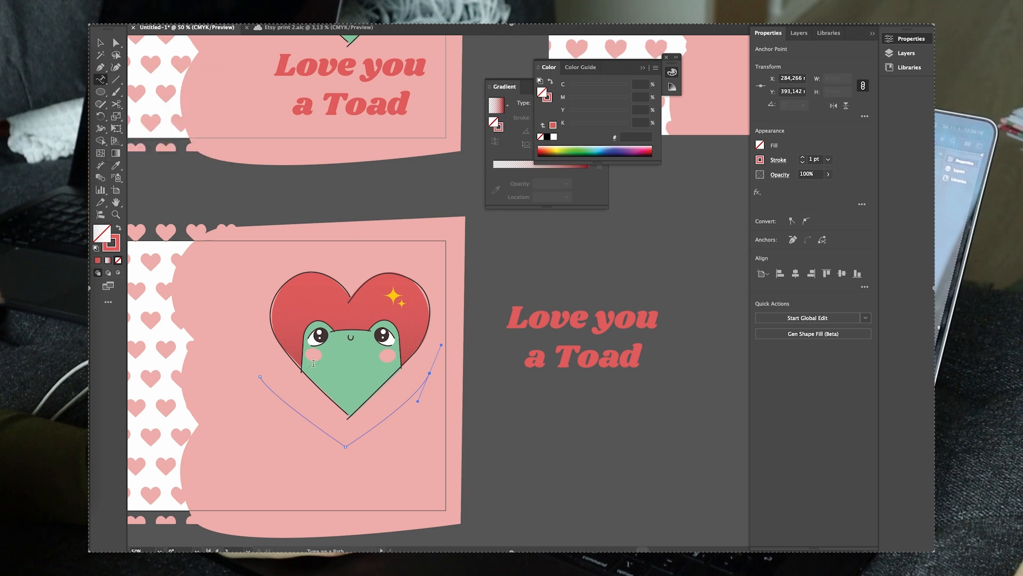
left_click(274, 394)
type("Love you")
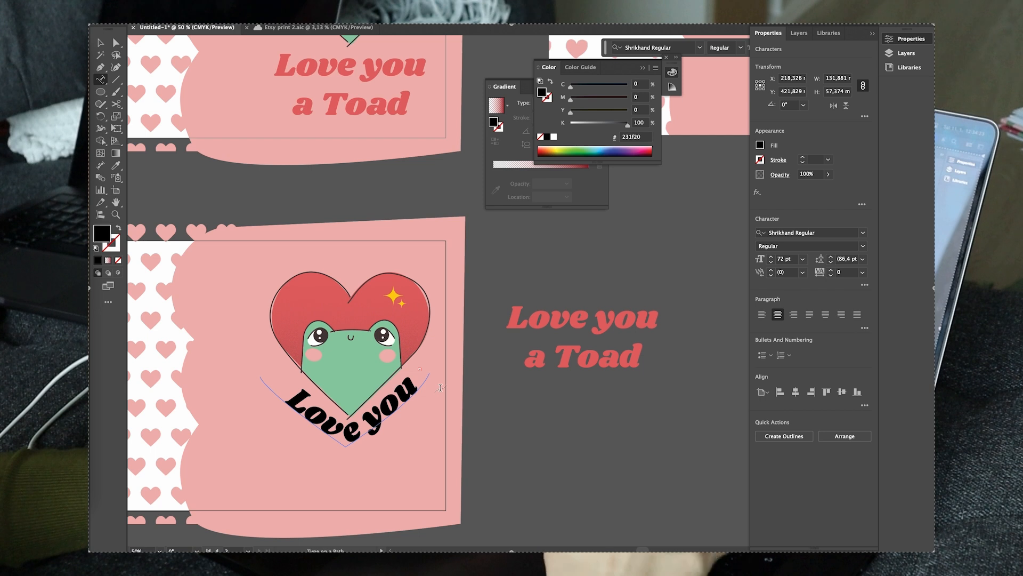
Capitalize the curved text to read "Love You" and adjust the spacing between its two words.
key("BackSpace")
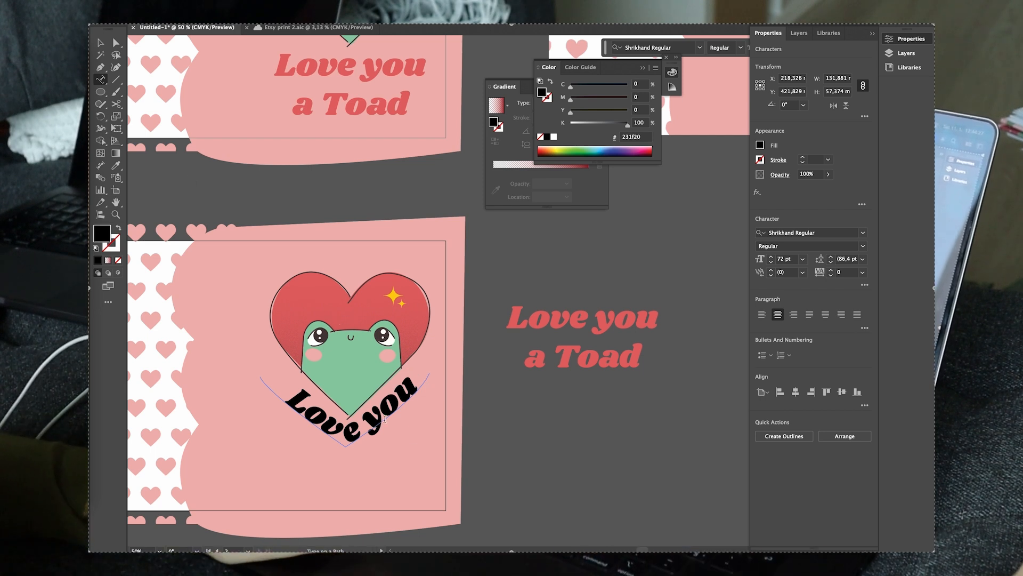
left_click_drag(382, 404, 365, 425)
type("Y")
key("Left")
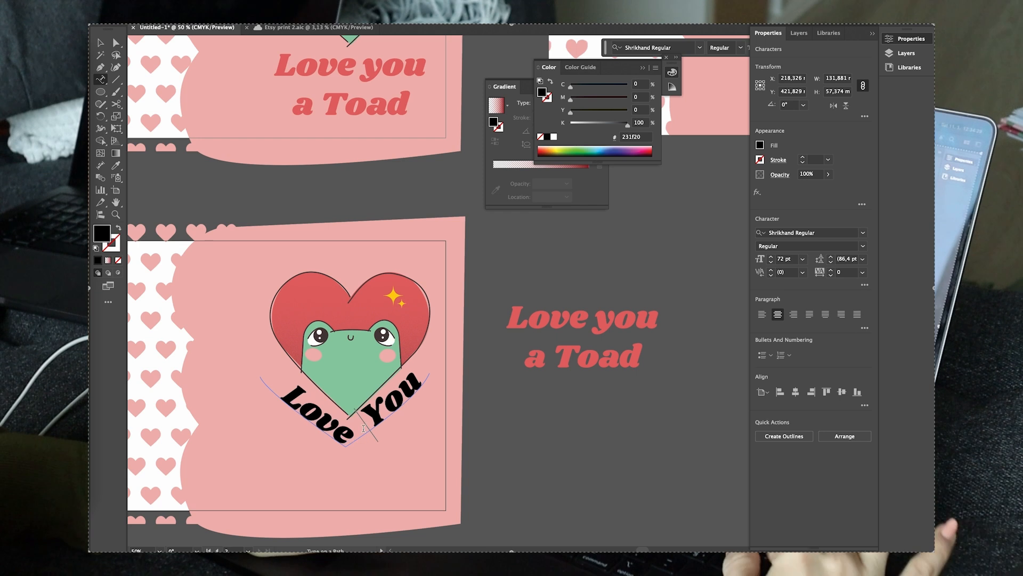
key("BackSpace")
key("BackSpace")
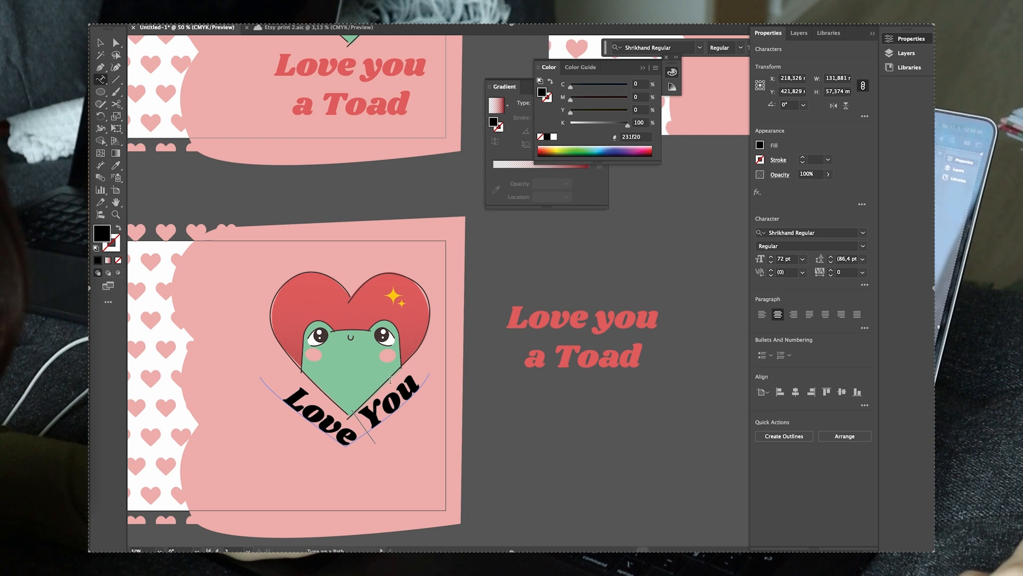
Reshape the text path by raising its lowest point and extending its left end, and shift the curved text slightly down.
key("Escape")
key("a")
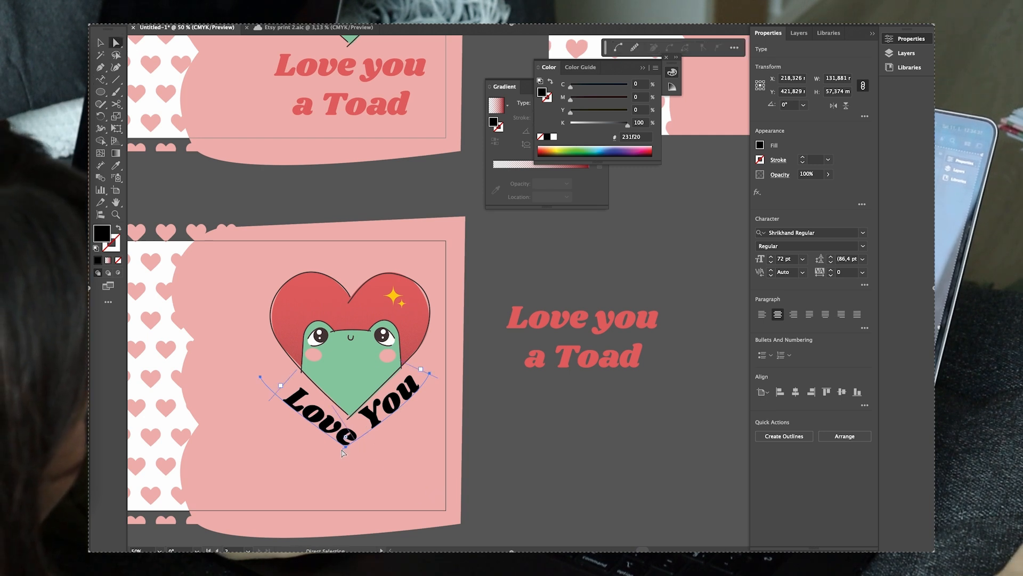
mouse_move(346, 451)
left_mouse_down()
mouse_move(337, 459)
mouse_move(350, 442)
left_mouse_up()
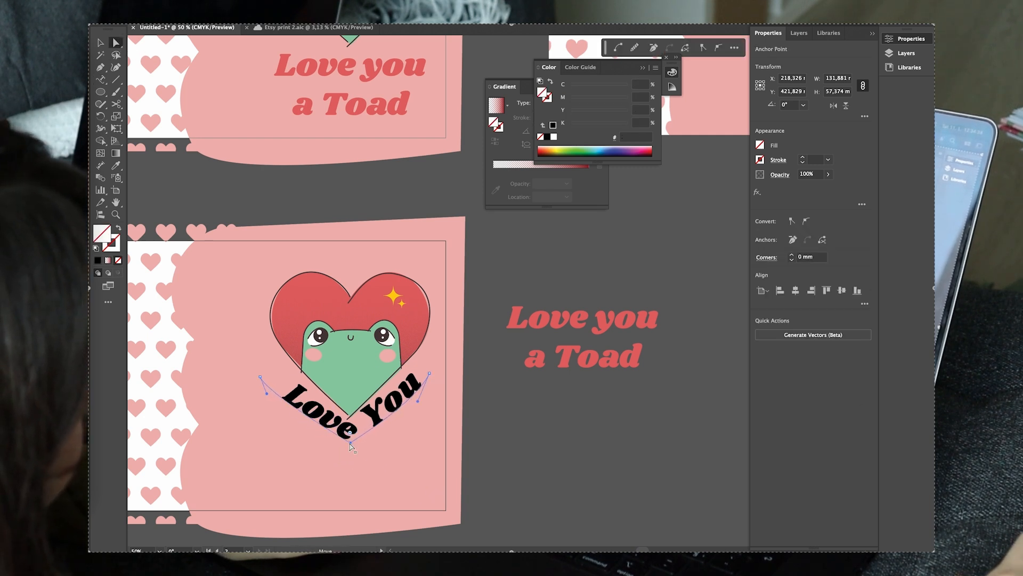
left_click_drag(260, 377, 249, 376)
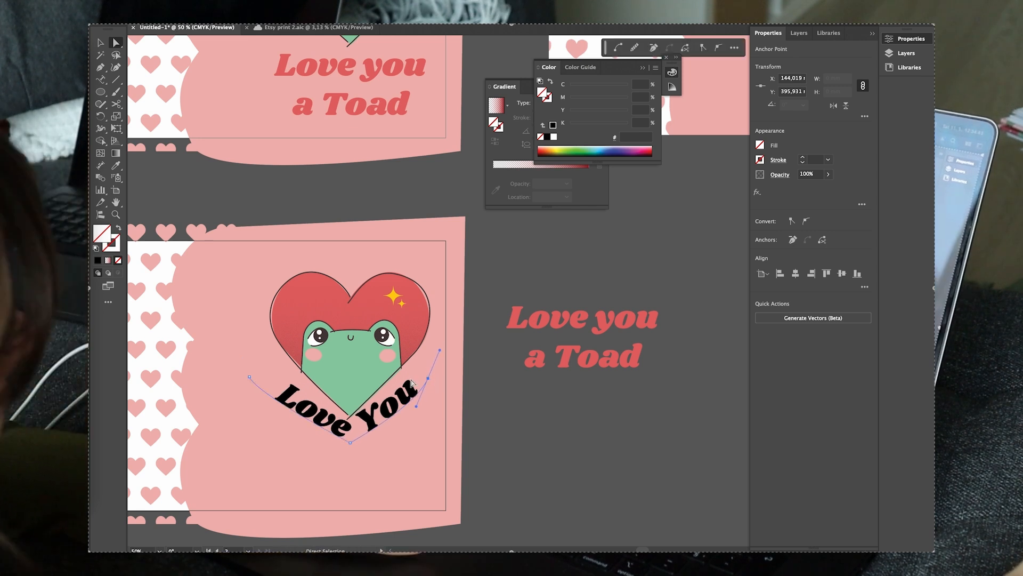
key("v")
left_click(506, 440)
left_click_drag(365, 409, 368, 418)
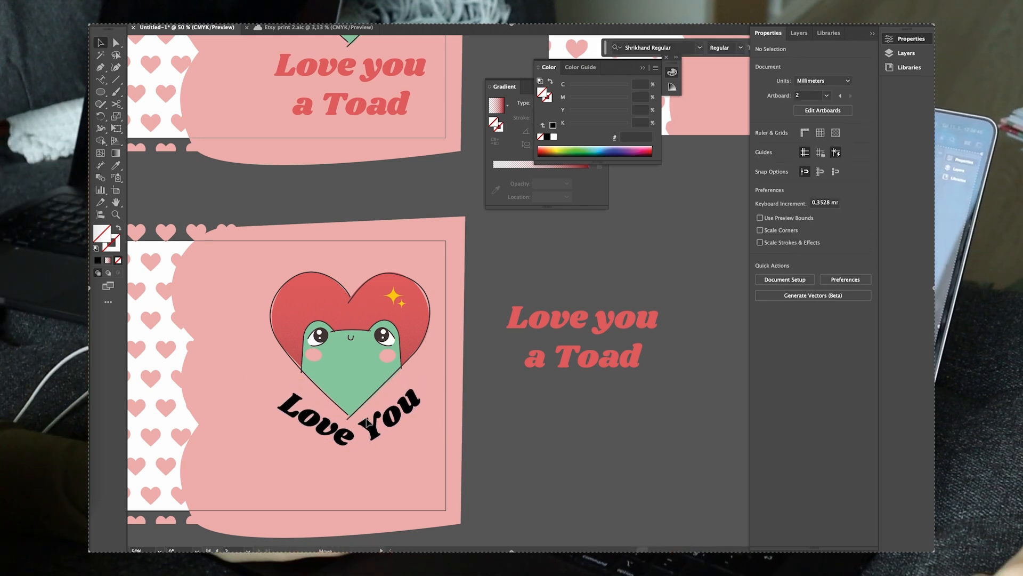
Recolor the curved "Love You" text with the red sampled from the spare "Love you a Toad" caption.
key("i")
left_click(530, 317)
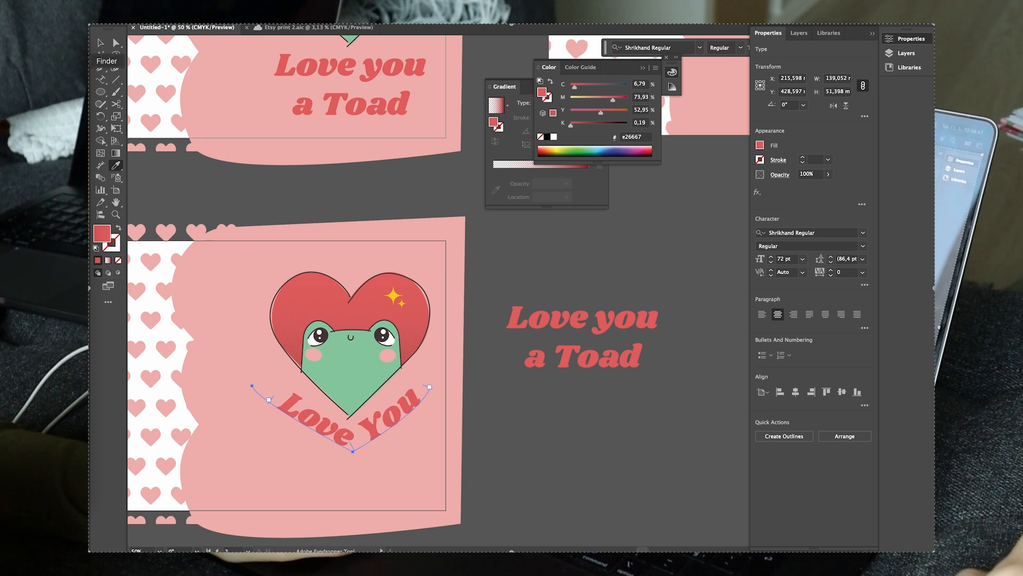
key("v")
left_click(504, 438)
key("ctrl+minus")
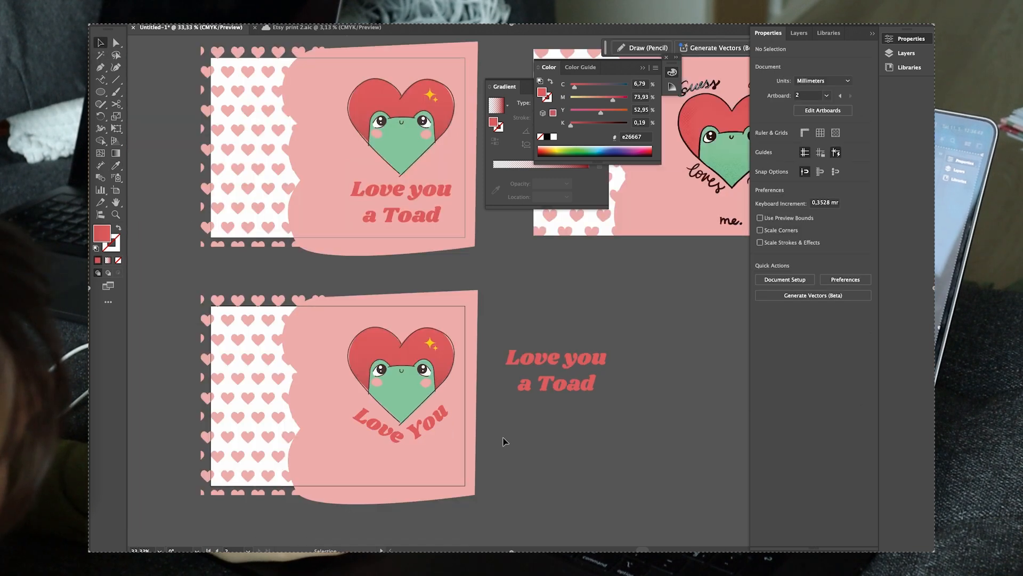
Move the second card's frog heart and curved text together about 16 mm down, leaving the background in place.
left_click_drag(520, 469, 342, 320)
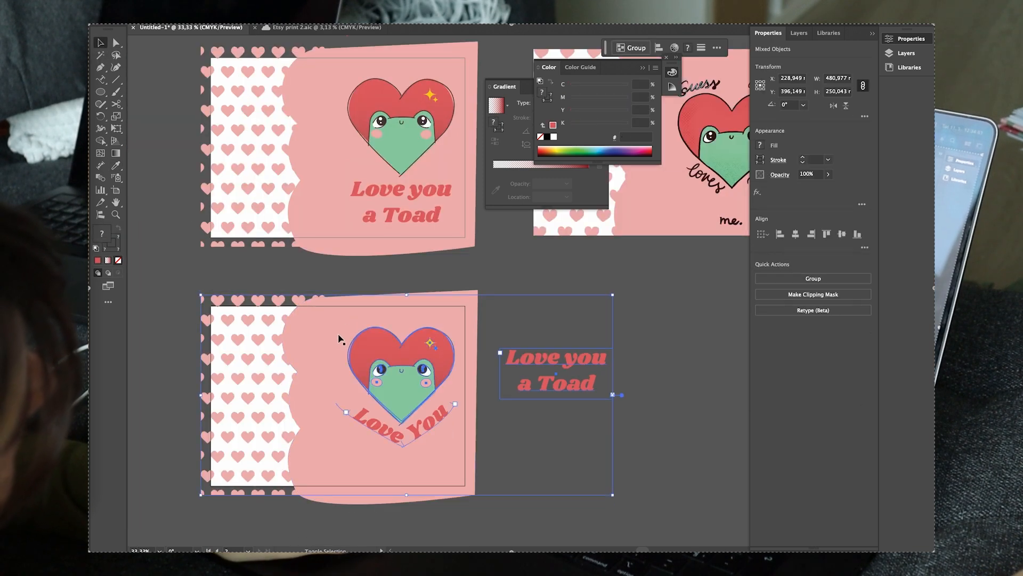
left_click(335, 337, "shift")
left_click(273, 337, "shift")
left_click_drag(427, 353, 403, 393)
key("super+z")
left_click(465, 393, "shift")
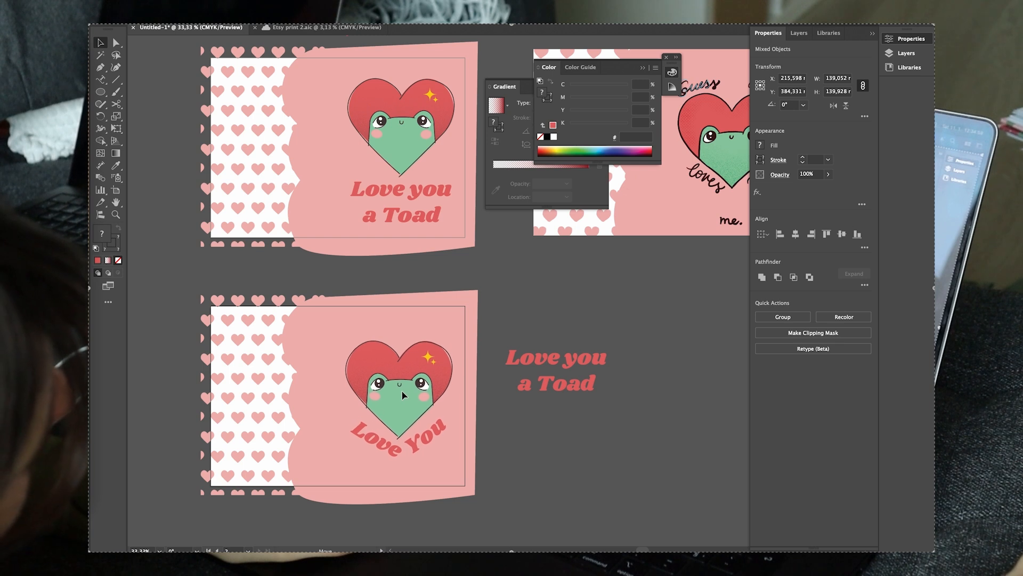
key("super+minus")
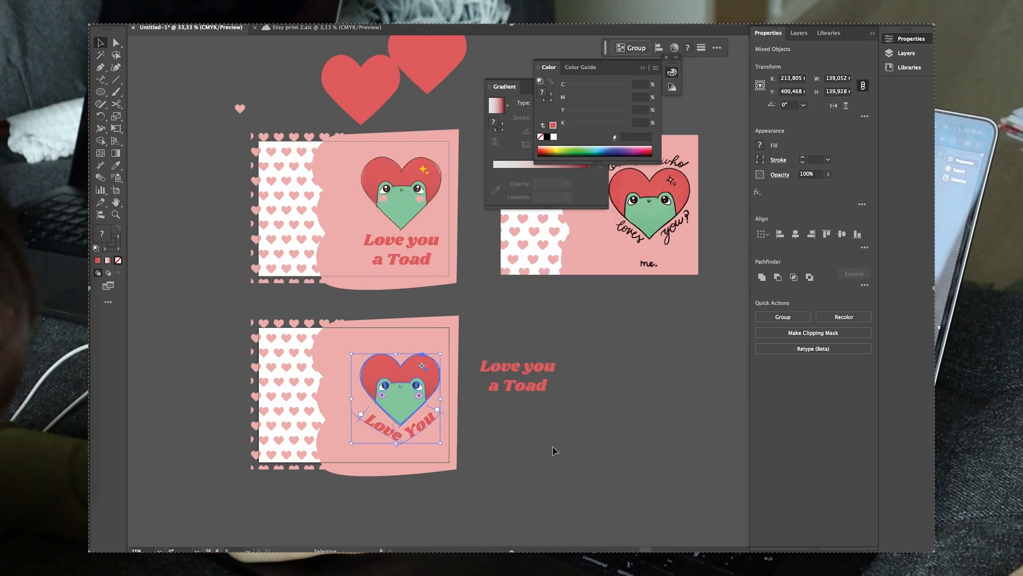
left_click(552, 450)
Duplicate the second artboard with its artwork directly below as a third card.
scroll(519, 345, "down", 4)
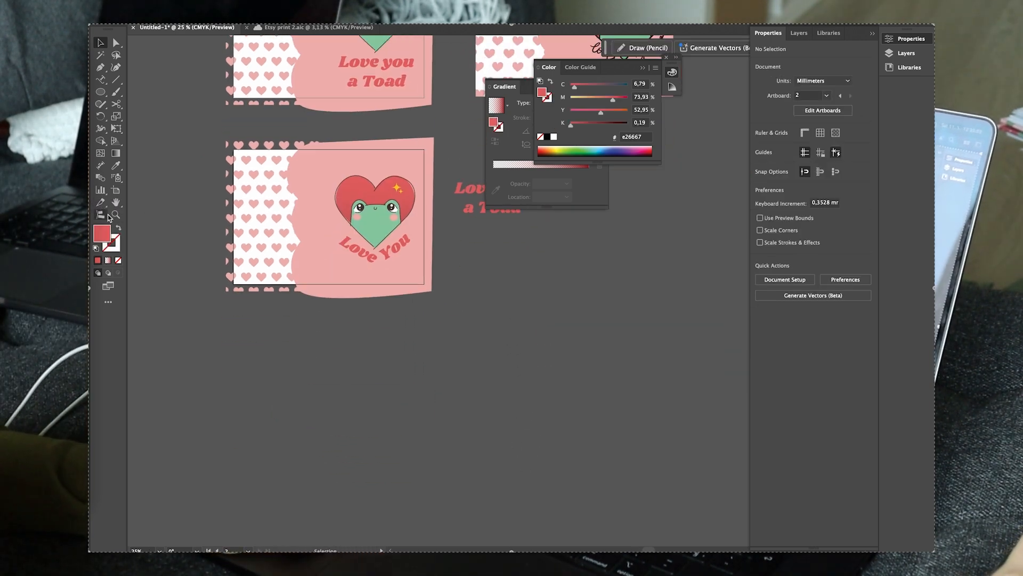
left_click(116, 190)
left_click_drag(344, 226, 352, 405)
key("Escape")
key("super+plus")
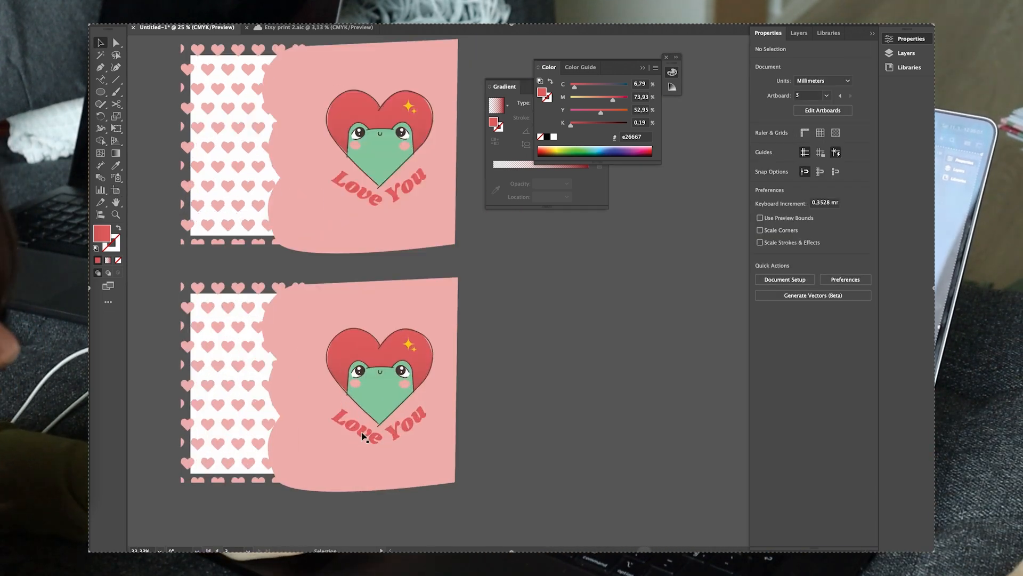
Reduce the font size of the third card's curved "Love You" text to 59 pt.
left_click_drag(515, 394, 486, 380)
left_click(389, 418)
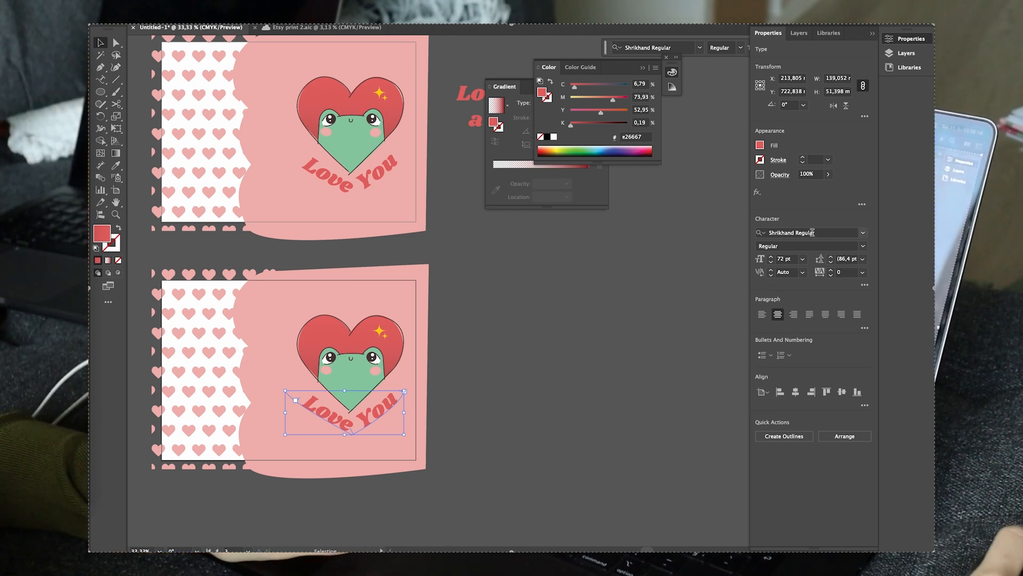
scroll(344, 435, "up", 2)
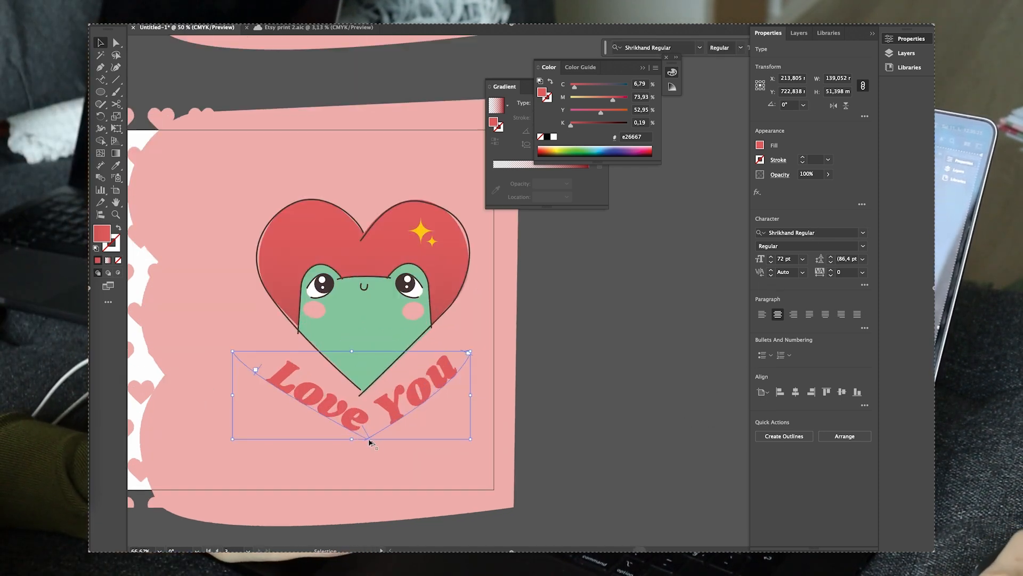
key("t")
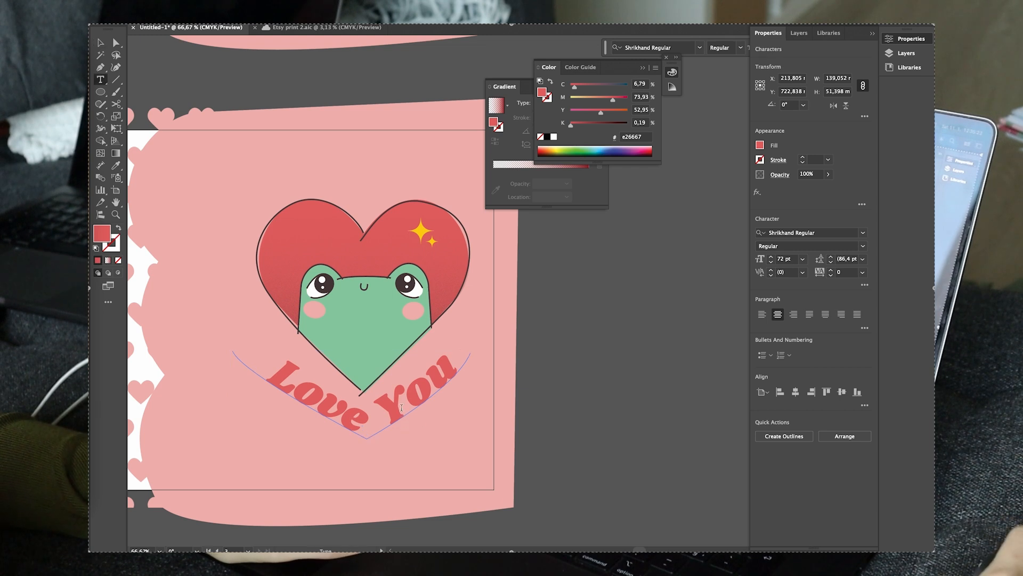
scroll(401, 410, "down", 1)
triple_click(401, 403)
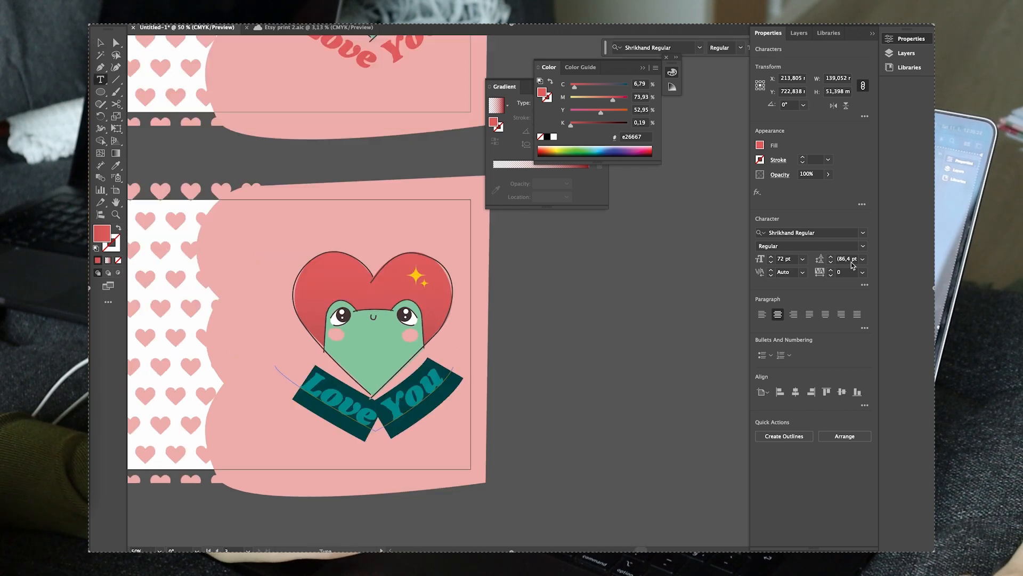
left_click(772, 262)
left_click(772, 263)
left_click(773, 263)
left_click(772, 262)
left_click(772, 262)
left_click(772, 263)
left_click(772, 262)
left_click(772, 262)
Extend the third card's curved text so it reads "Love You a Toad".
scroll(235, 413, "down", 1)
left_click(370, 393)
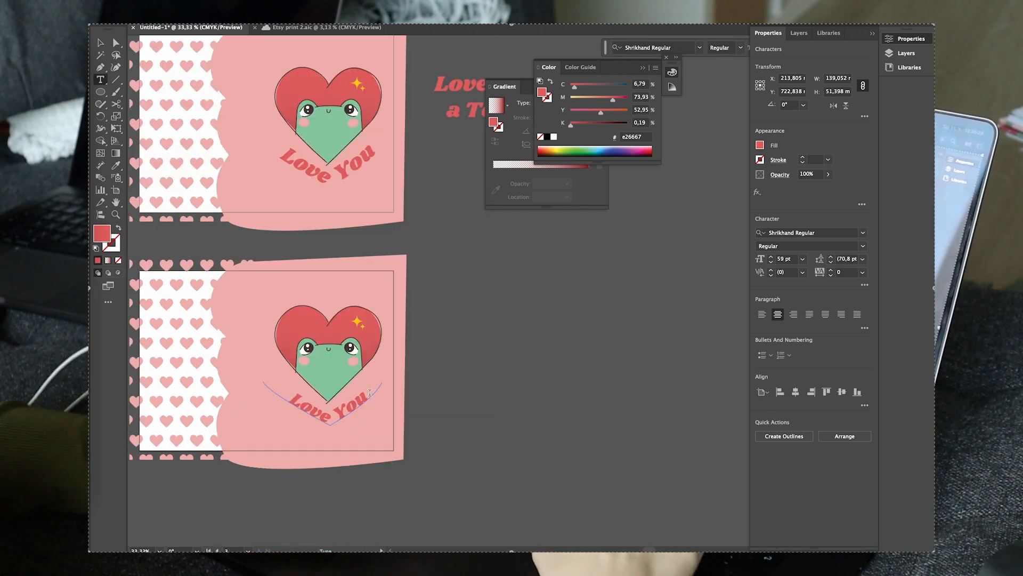
type("a")
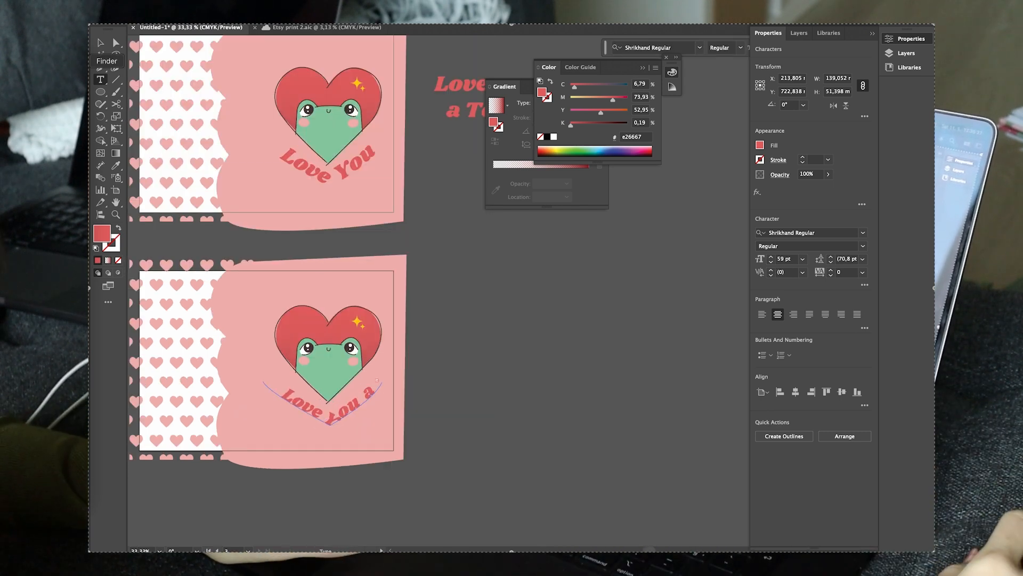
left_click(100, 42)
Pull the left endpoint of the third card's text path up and outward to about X 138.9 mm, Y 655.8 mm, reshaping its curve.
scroll(313, 343, "up", 1)
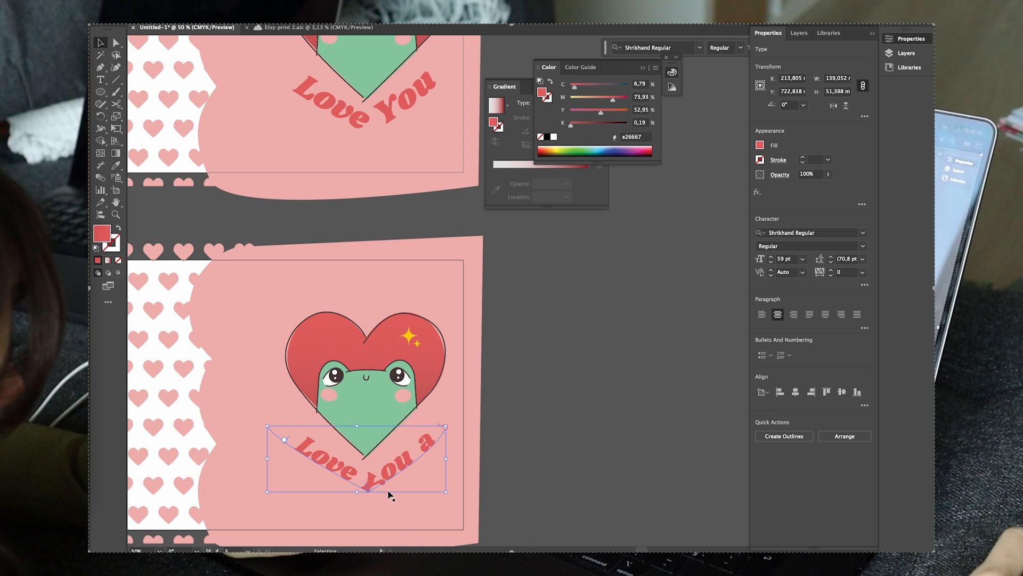
double_click(253, 415)
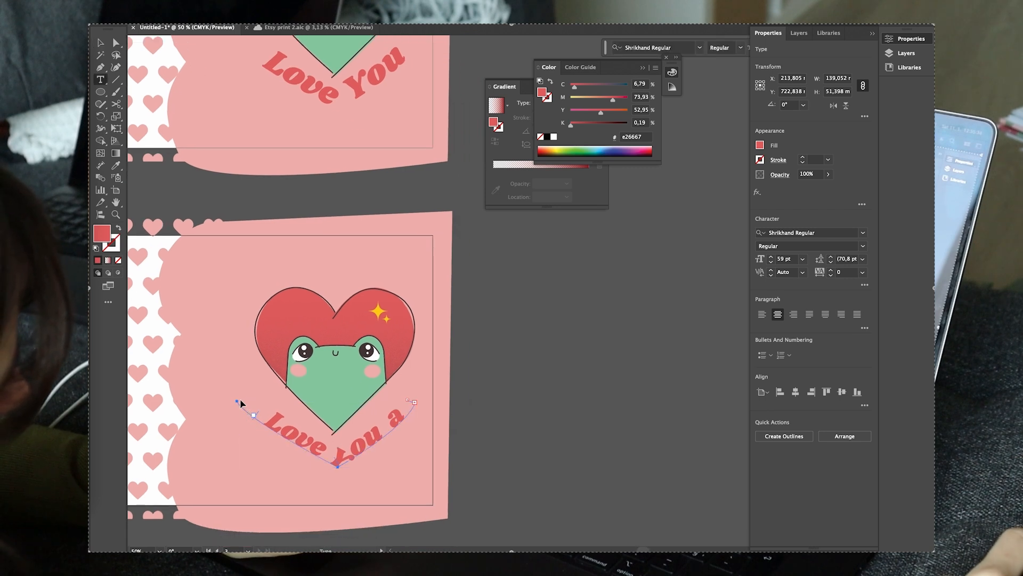
key("Escape")
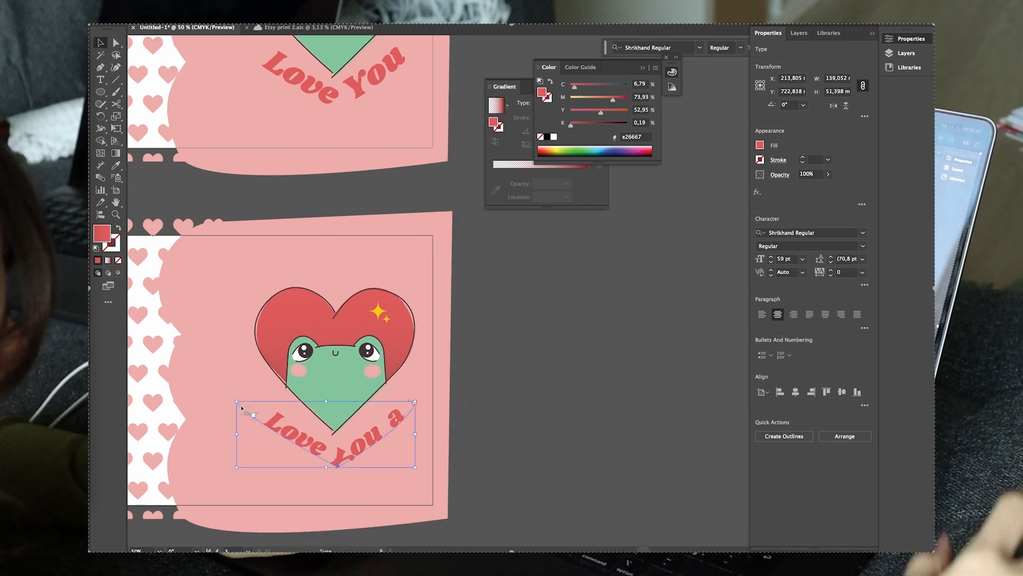
key("a")
left_click(225, 400)
mouse_move(225, 399)
left_mouse_down()
mouse_move(213, 346)
mouse_move(223, 410)
left_mouse_up()
left_click_drag(216, 356, 231, 349)
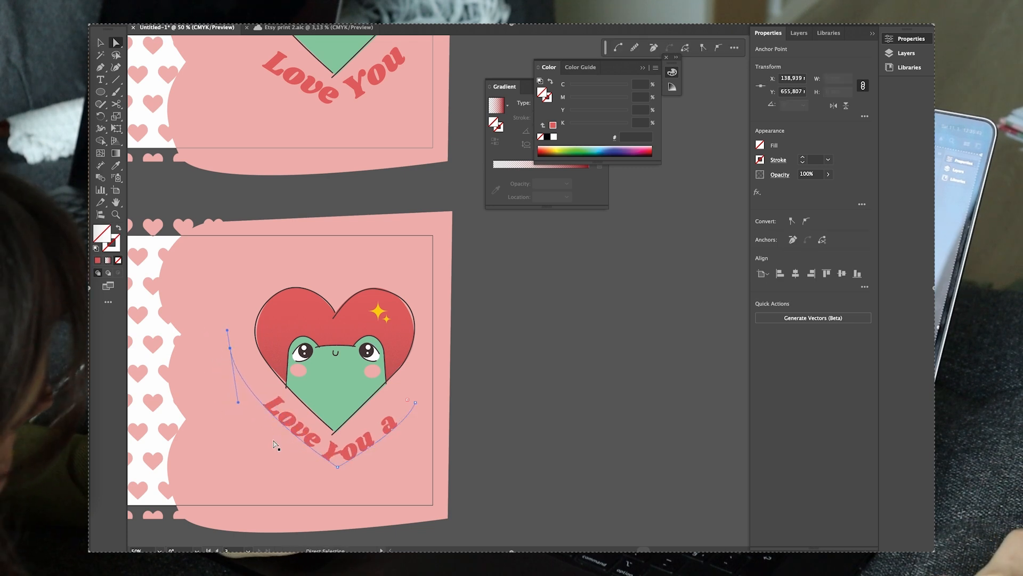
Raise the text path's lowest anchor to about Y 744.7 mm and extend its right endpoint up to about X 300.7 mm, Y 649.4 mm.
left_click_drag(338, 468, 339, 461)
left_click_drag(295, 436, 338, 462)
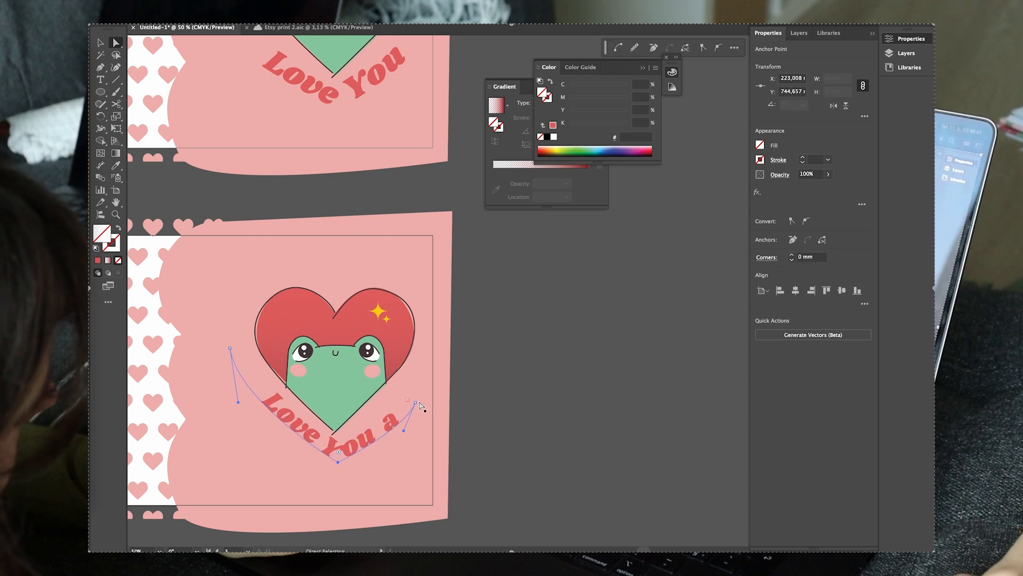
mouse_move(417, 402)
left_mouse_down()
mouse_move(426, 375)
mouse_move(425, 409)
left_mouse_up()
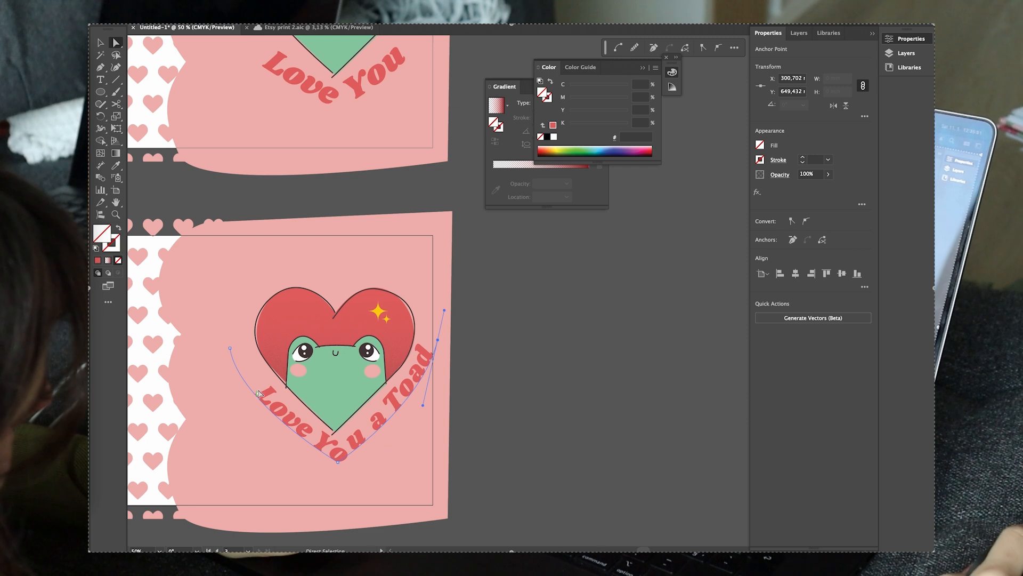
Stretch the path's left endpoint out to about X 100.7 mm, Y 602.4 mm, and nudge the right endpoint to about X 301.1 mm, Y 647 mm.
left_click_drag(230, 351, 195, 297)
left_click_drag(203, 353, 193, 359)
left_click_drag(194, 296, 182, 281)
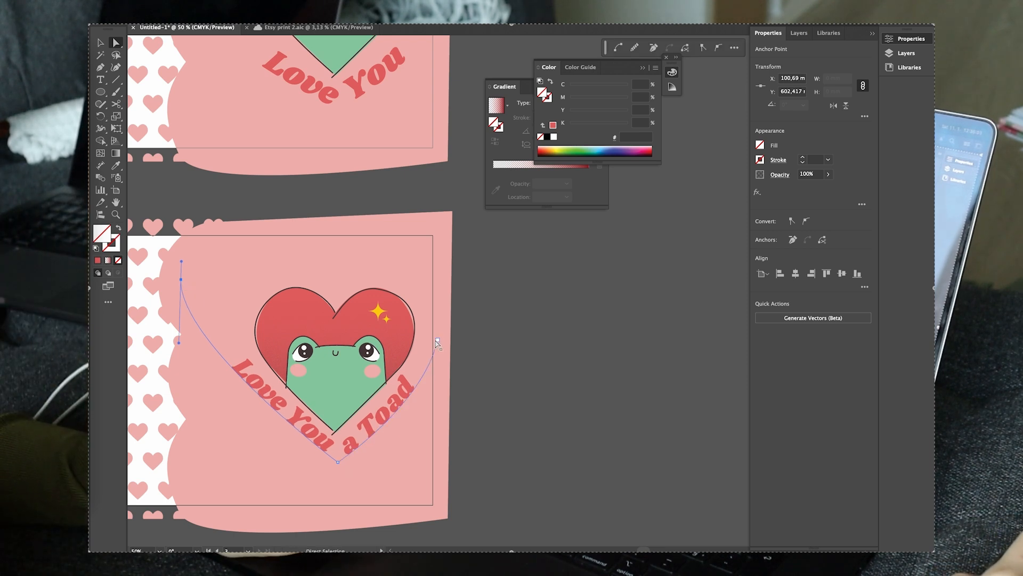
left_click_drag(437, 341, 439, 339)
left_click_drag(424, 405, 423, 406)
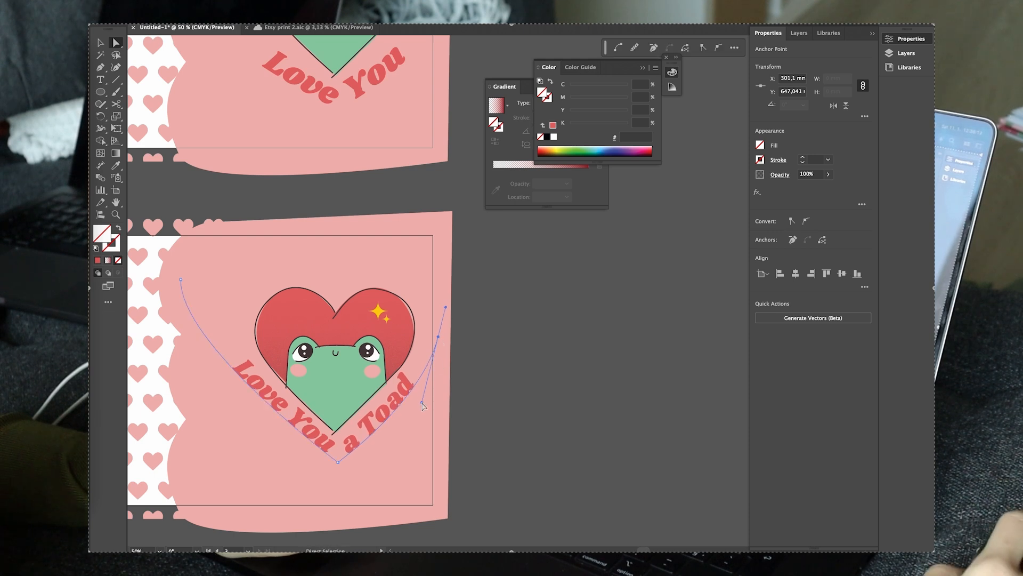
Shift the curved caption slightly down and left, and move its path's left endpoint inward to about X 117.8 mm, Y 610.4 mm.
left_click(101, 43)
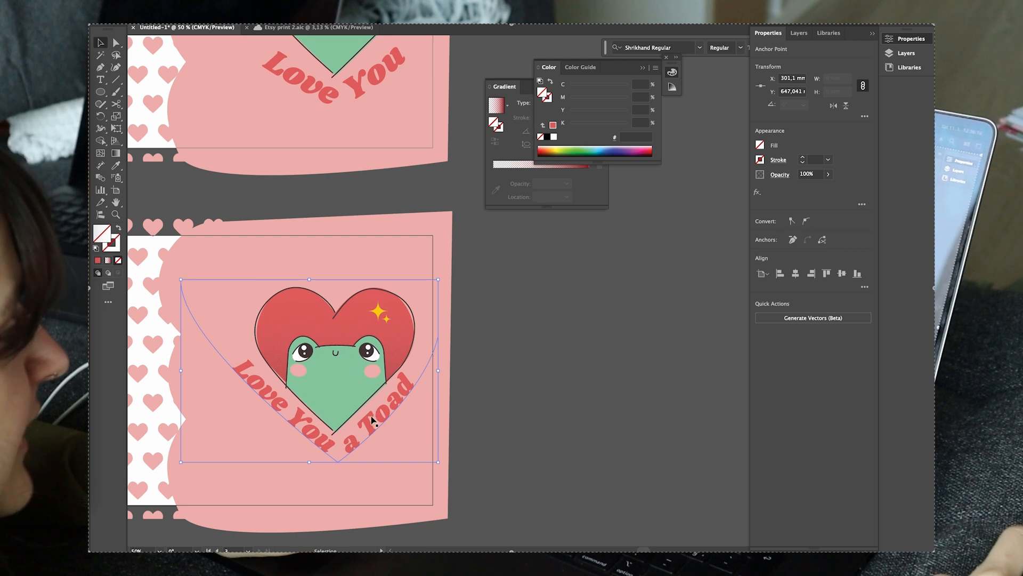
left_click_drag(373, 421, 371, 423)
key("a")
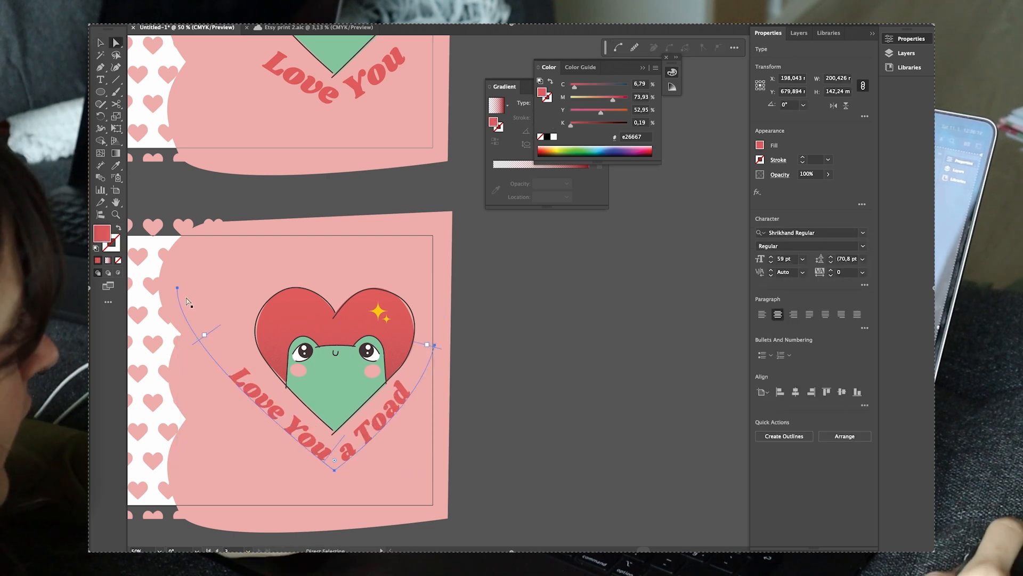
left_click_drag(177, 287, 203, 289)
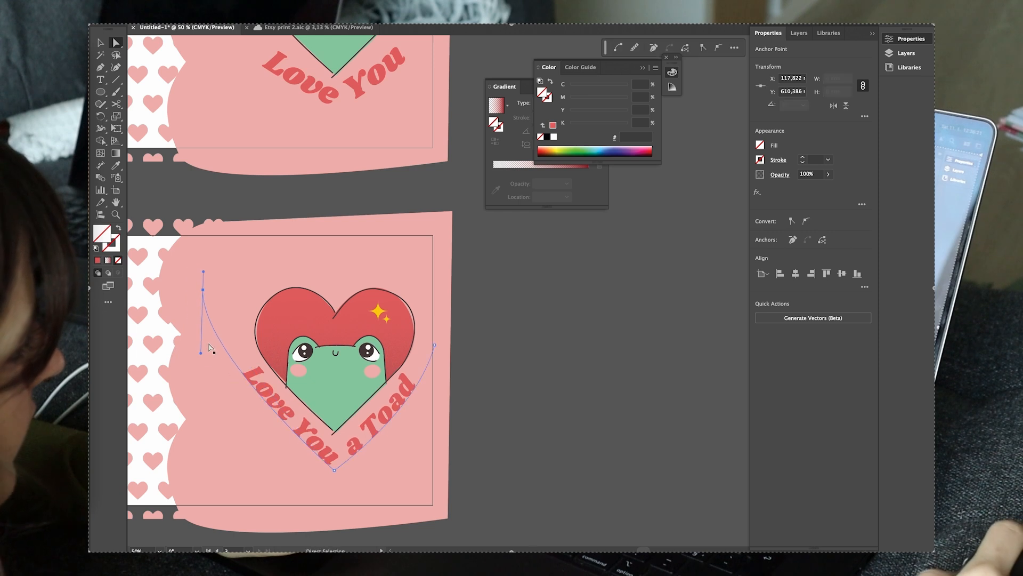
left_click(193, 362)
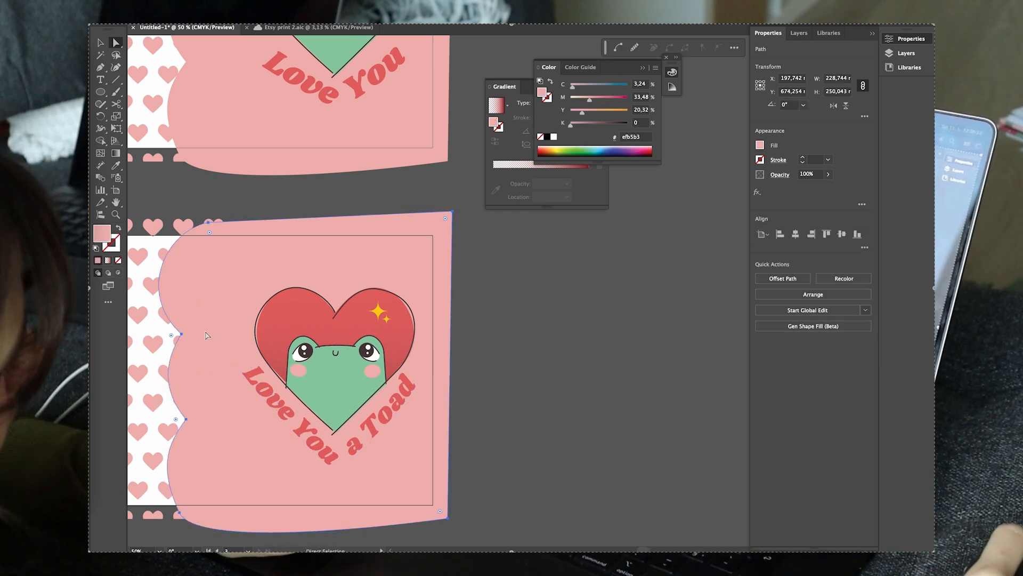
left_click(217, 377)
Fine-tune the path's left handle and endpoint, and lower its right endpoint to about X 297.9 mm, Y 659.4 mm.
left_click_drag(201, 357, 193, 367)
left_click_drag(204, 292, 208, 292)
left_click_drag(435, 346, 434, 354)
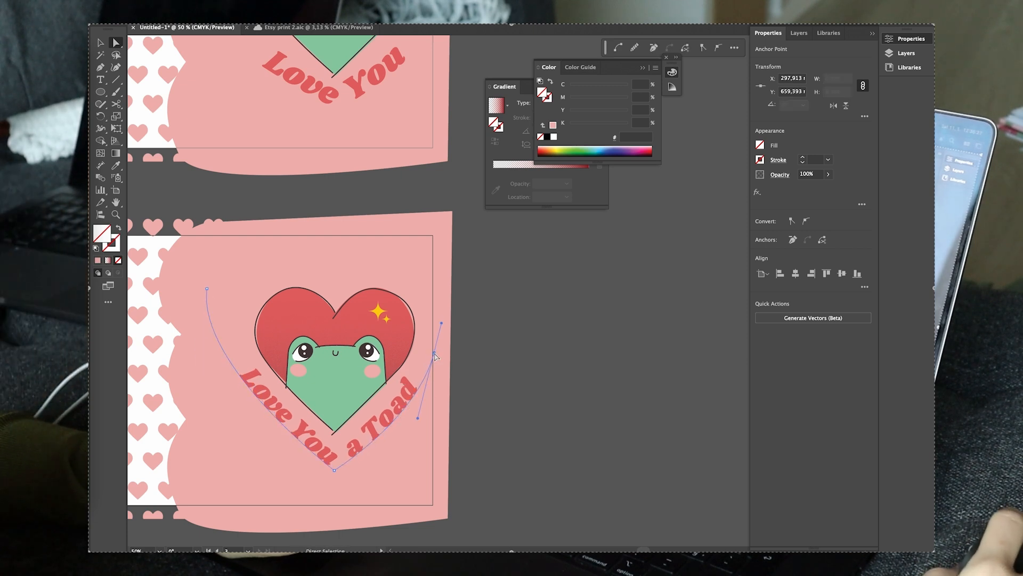
key("v")
left_click(612, 356)
scroll(511, 390, "down", 1)
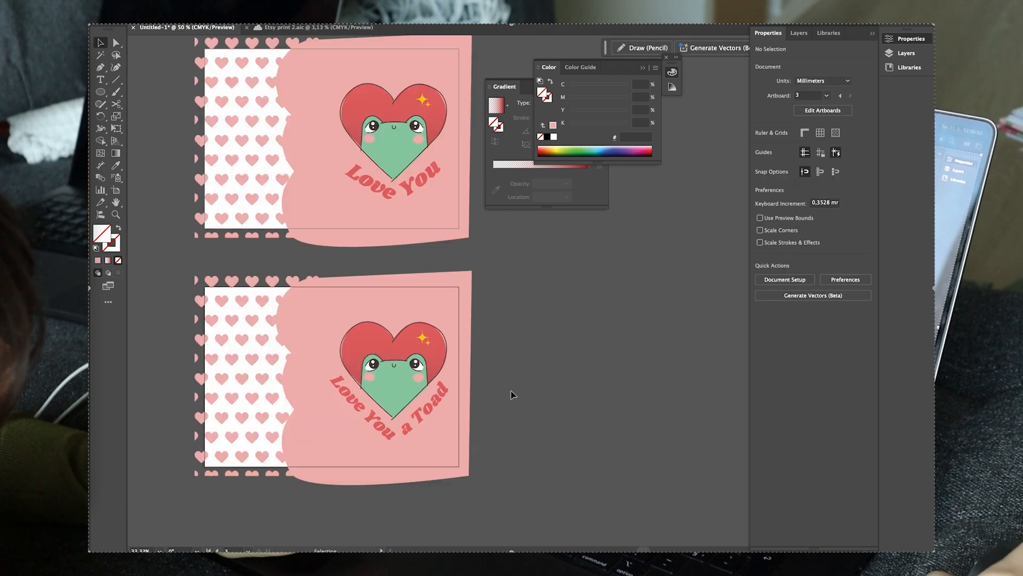
Draw an unfilled 148.5 × 210 mm guide rectangle over the third card's front, aligned to the artboard's right edge and vertical center.
scroll(344, 435, "up", 1)
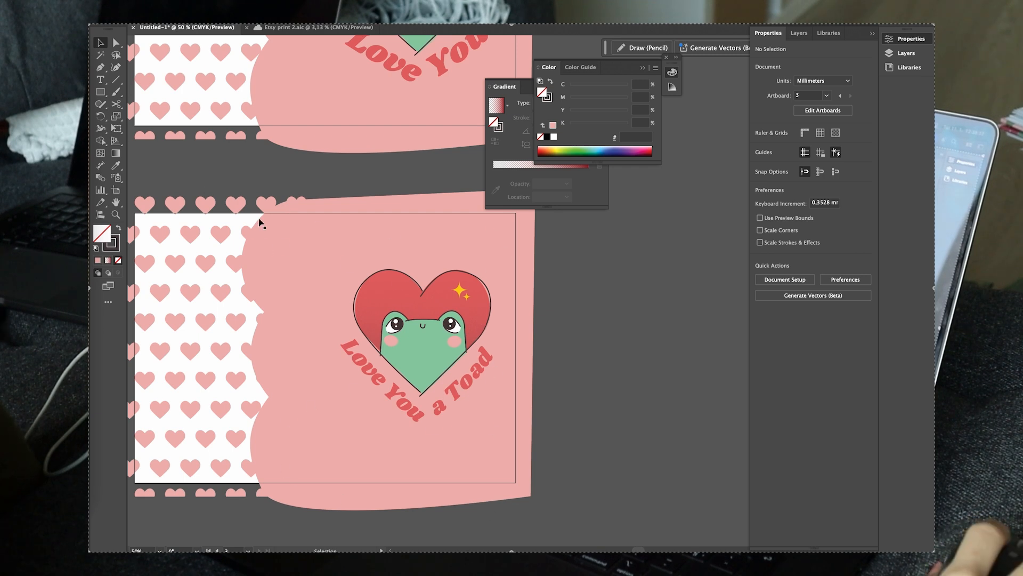
left_click(100, 93)
left_click_drag(309, 215, 504, 483)
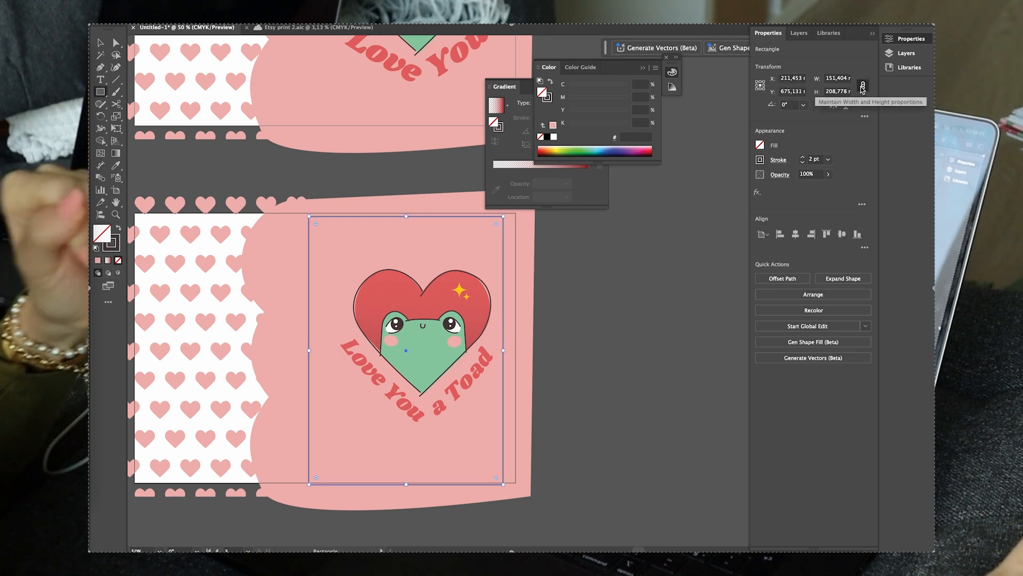
left_click(837, 80)
type("1")
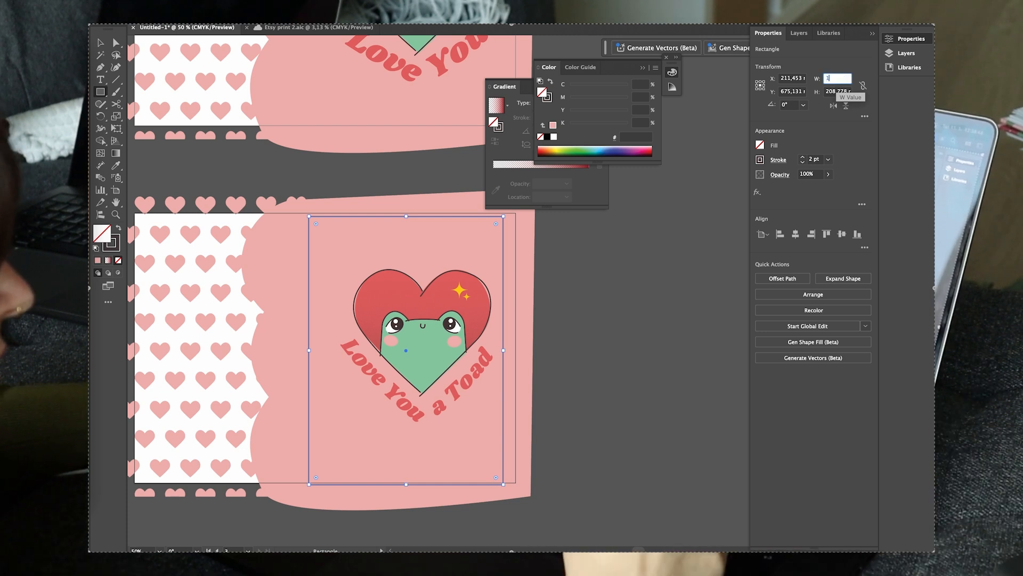
type("48.5")
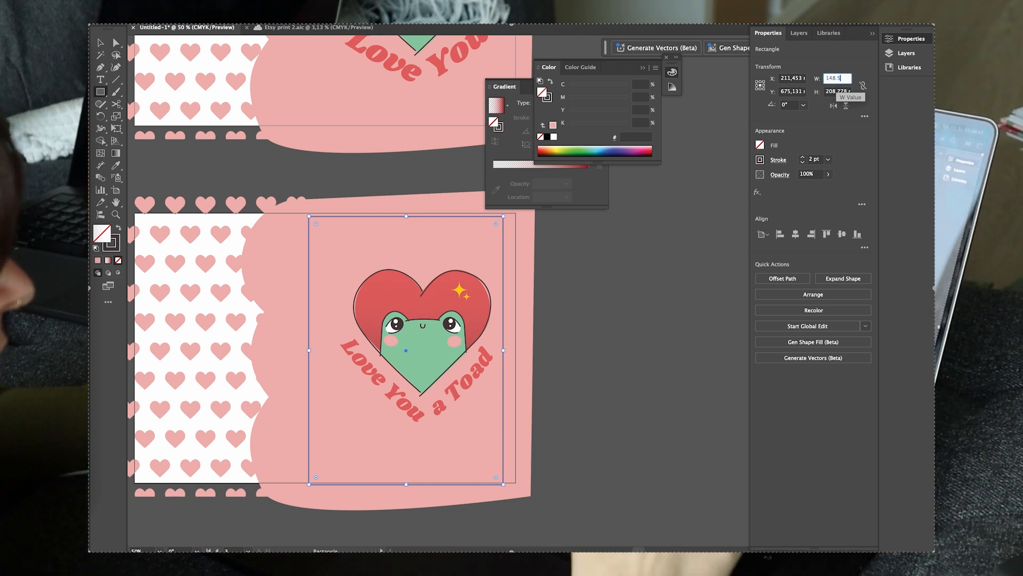
key("Tab")
type("210")
key("Return")
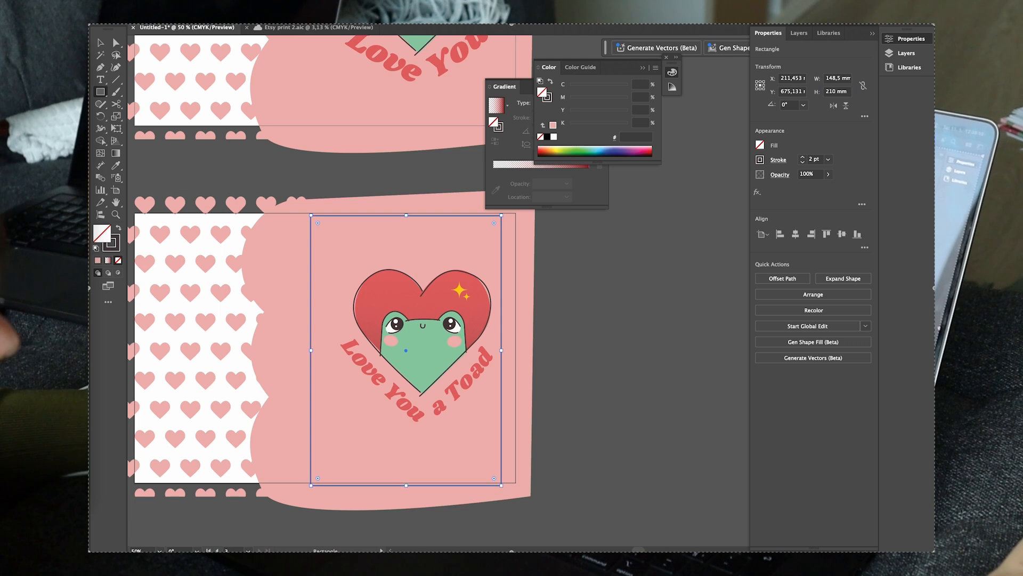
left_click(811, 234)
left_click(842, 234)
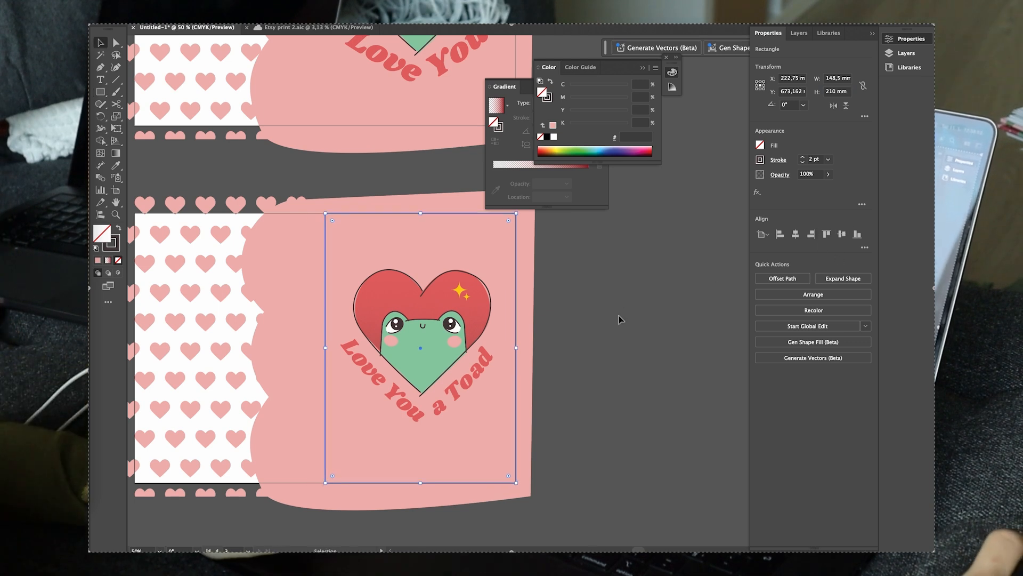
Group the third card's frog heart with its curved caption, nudge it slightly left and center it vertically on the artboard.
left_click(620, 320)
left_click(435, 339)
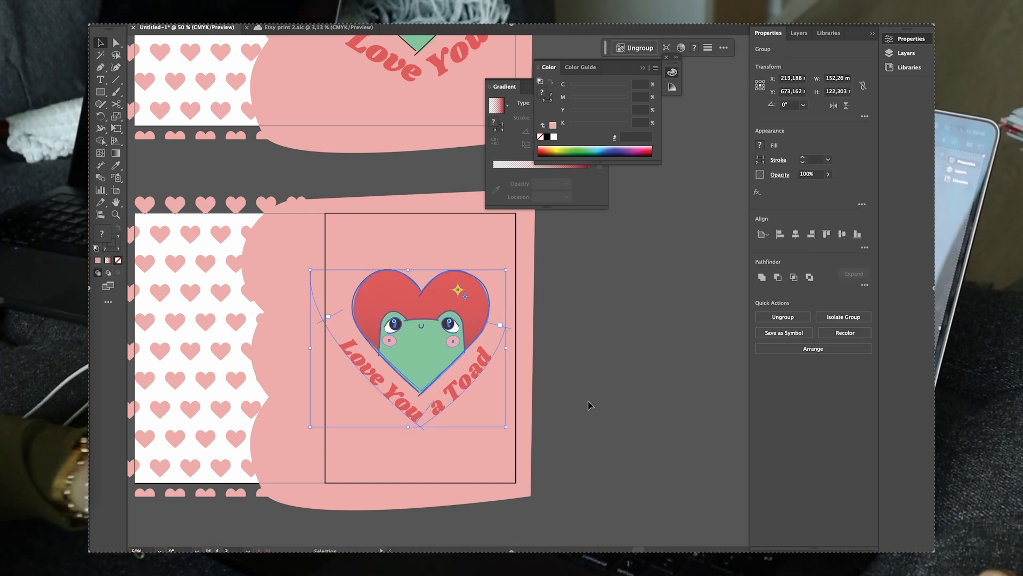
key("ctrl+equal")
key("ctrl+equal")
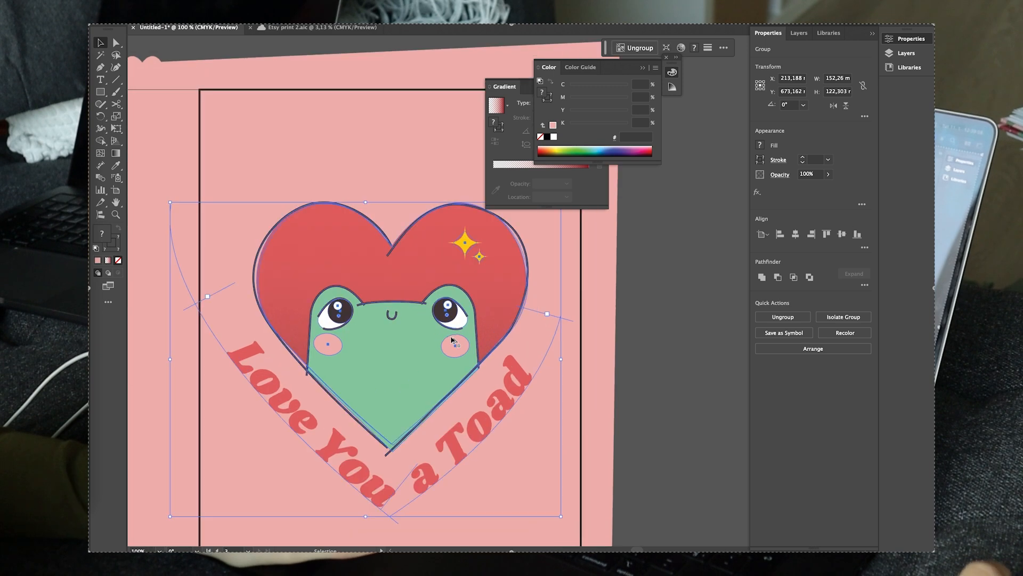
key("ctrl+minus")
key("ctrl+minus")
key("ctrl+minus")
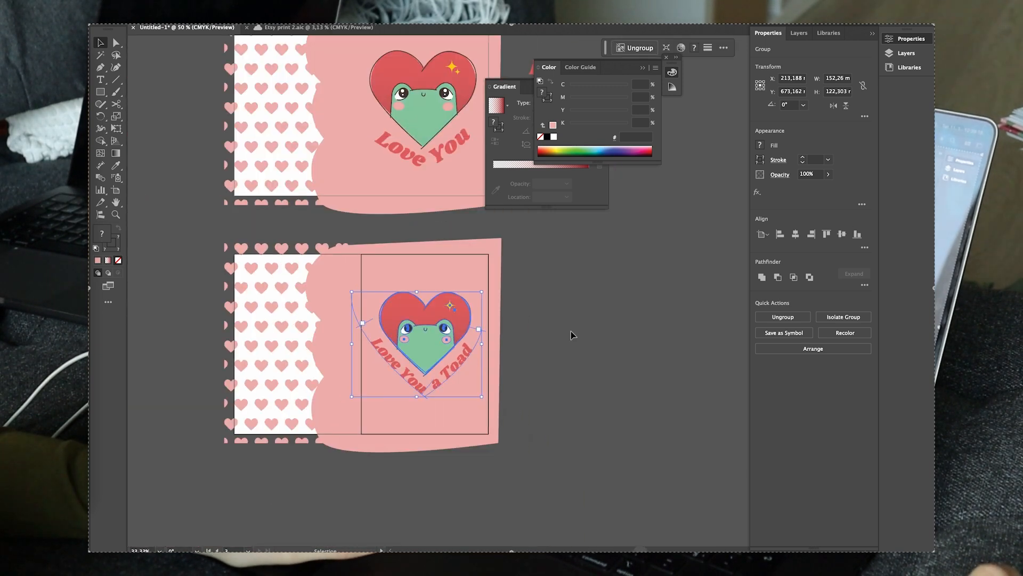
Move the guide rectangle off the third card into the empty space to its right.
left_click(571, 333)
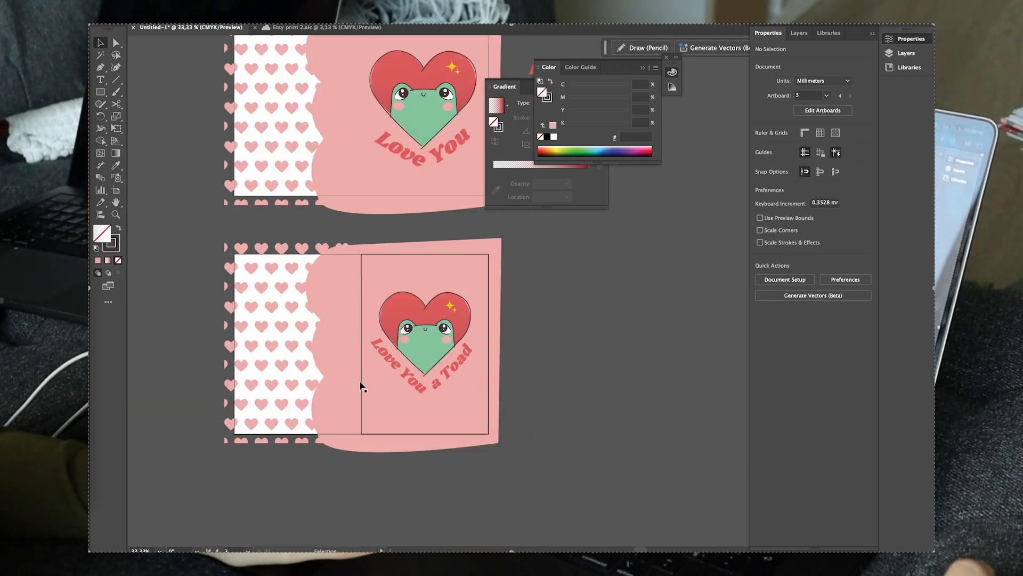
left_click_drag(361, 381, 605, 372)
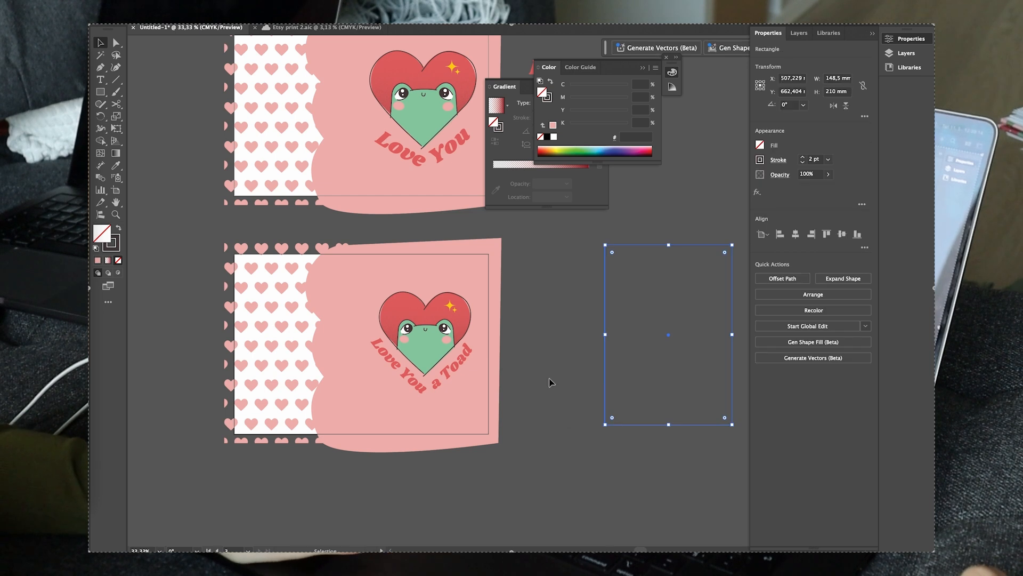
left_click(549, 381)
key("space")
left_click_drag(542, 394, 531, 410)
scroll(488, 408, "up", 1)
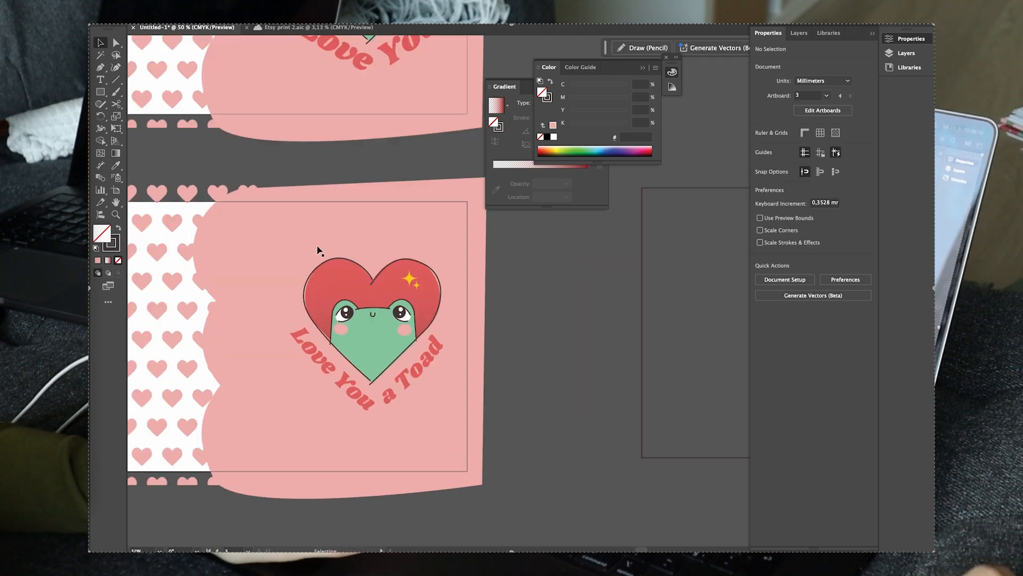
scroll(293, 315, "down", 1)
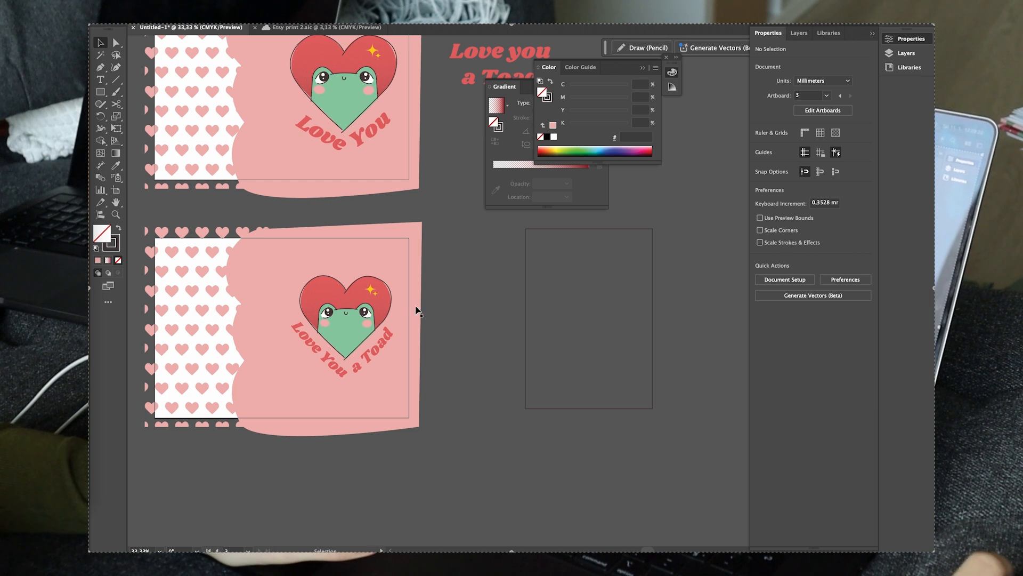
scroll(417, 310, "up", 1)
scroll(414, 310, "down", 1)
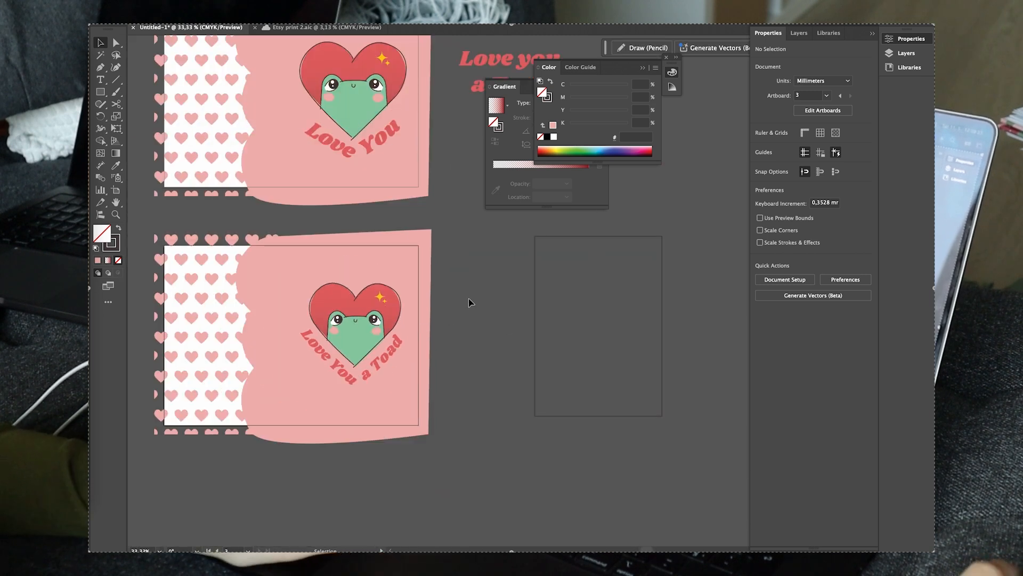
scroll(467, 353, "down", 1)
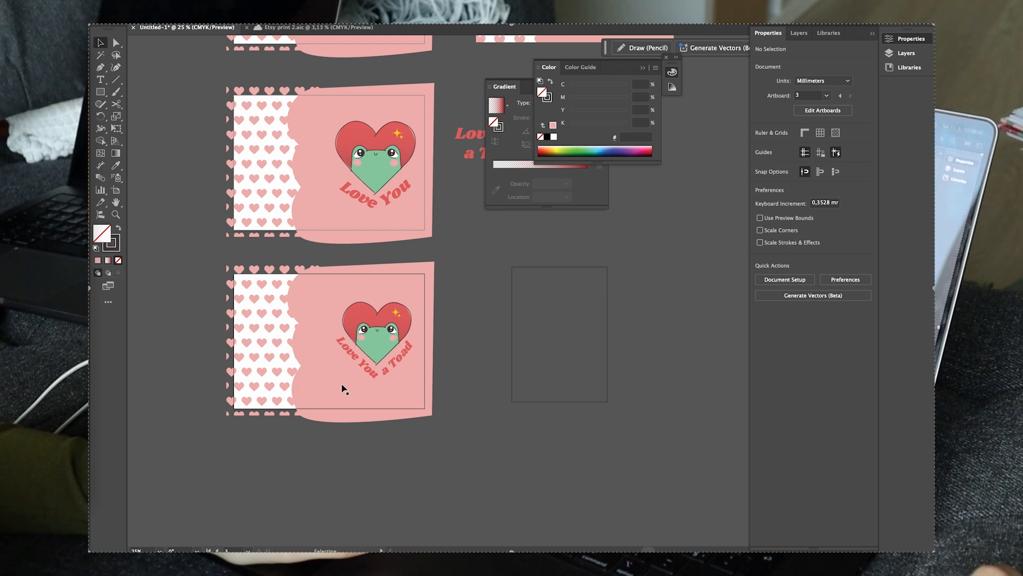
Activate the third card's artboard and begin exporting it as froggie.png, browsing from 1_Projects to the CONTENT folder.
left_click(117, 194)
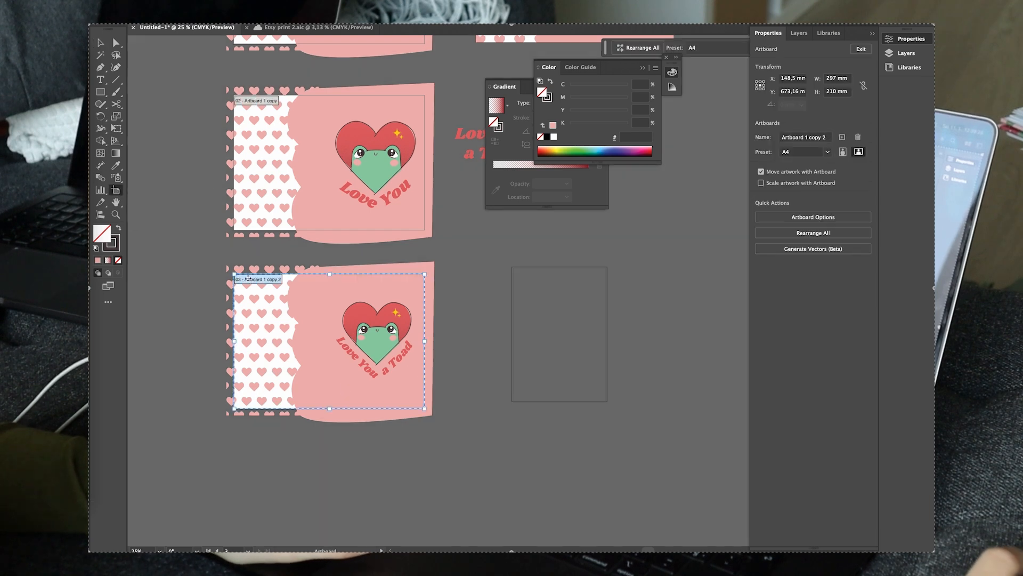
left_click(126, 2)
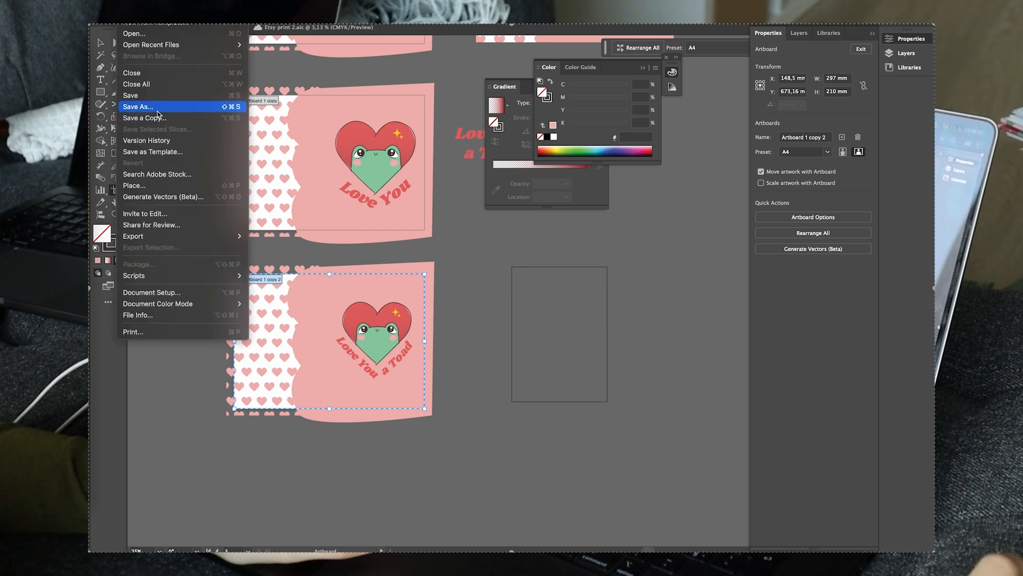
mouse_move(184, 236)
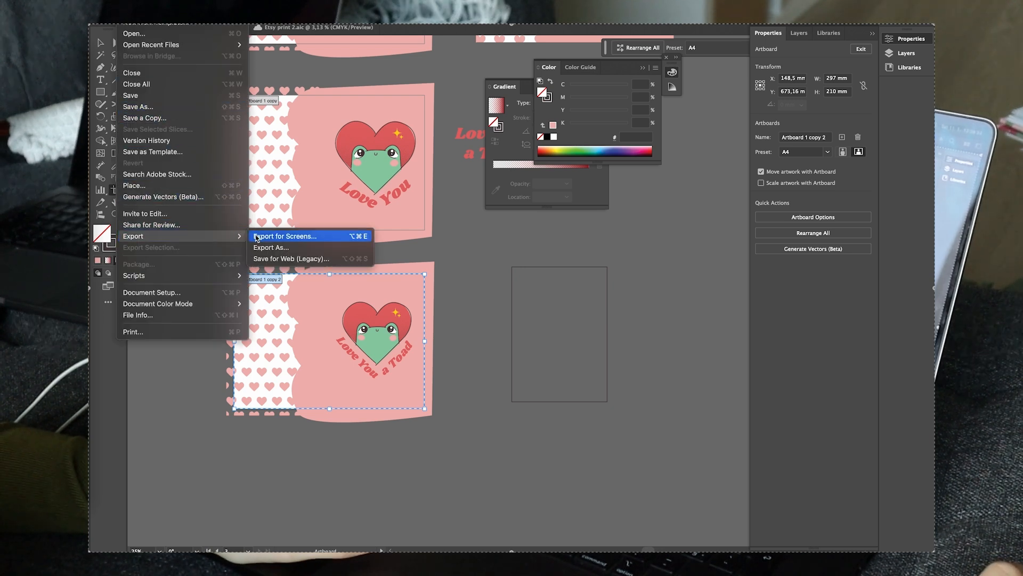
left_click(293, 248)
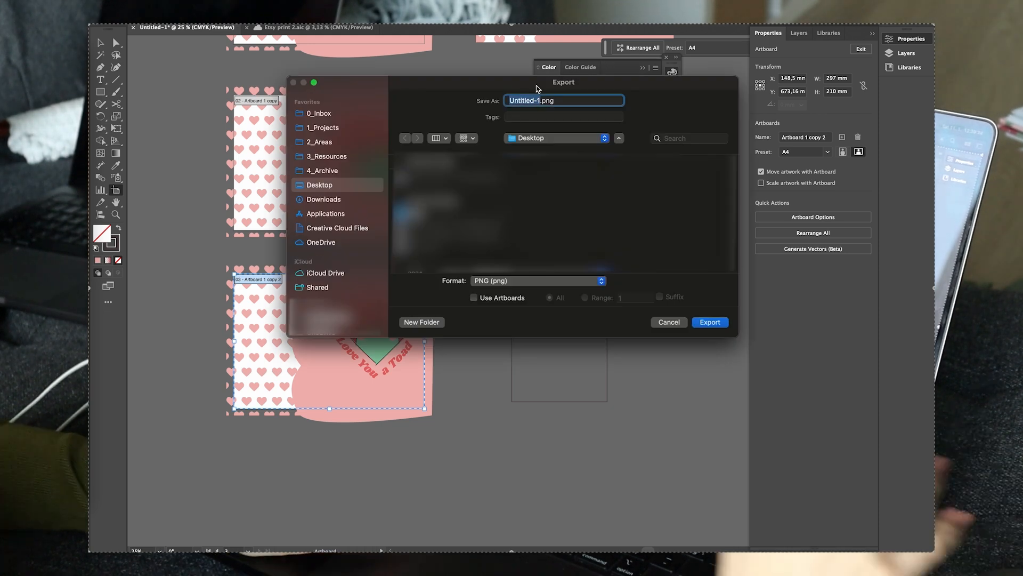
type("frog")
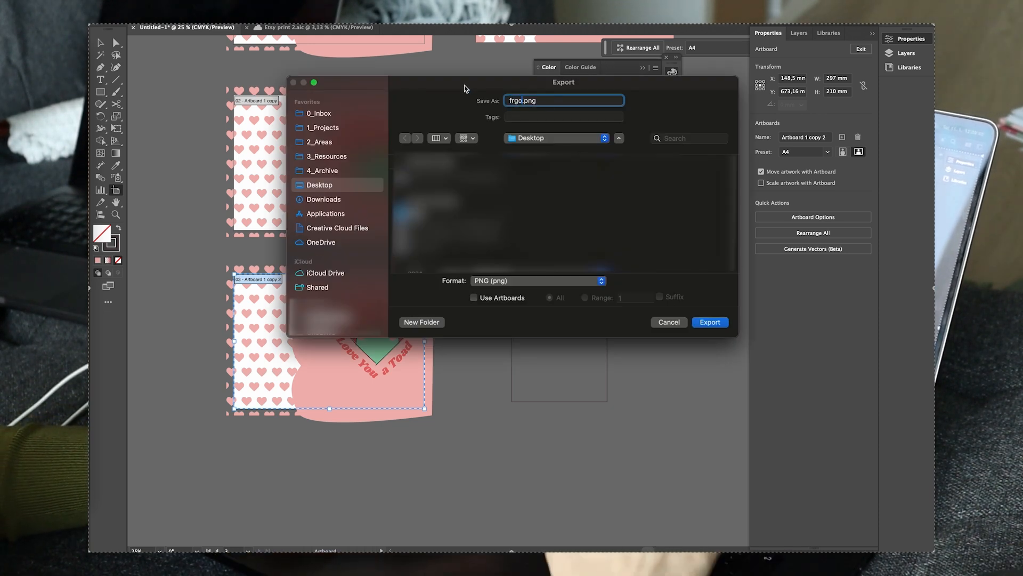
type("gie")
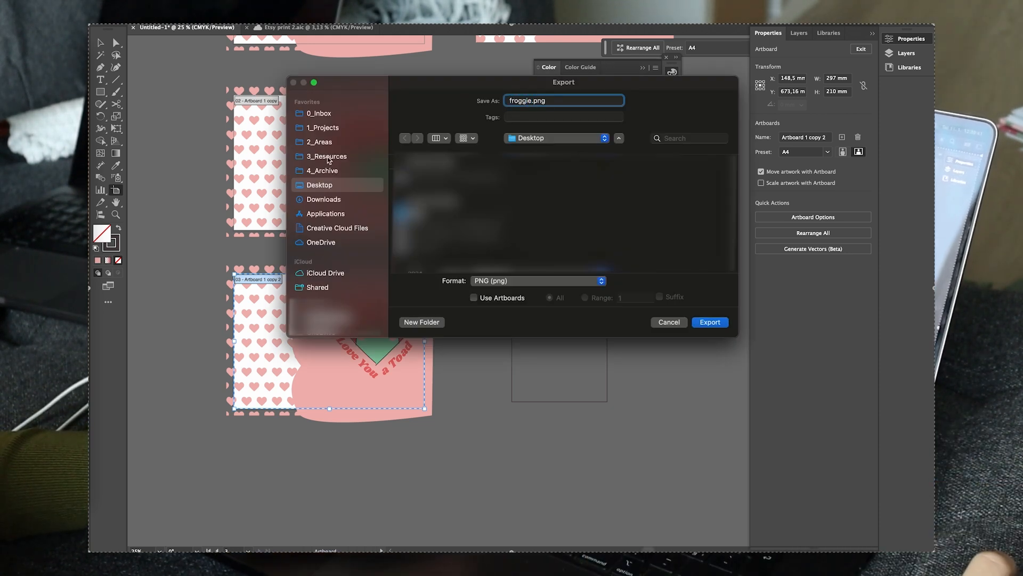
left_click(323, 128)
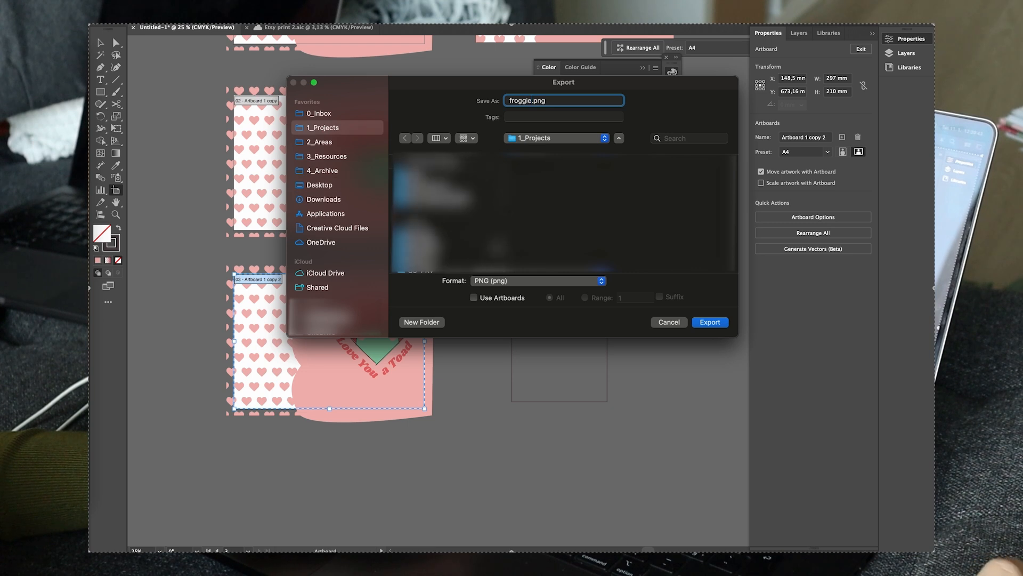
left_click(438, 236)
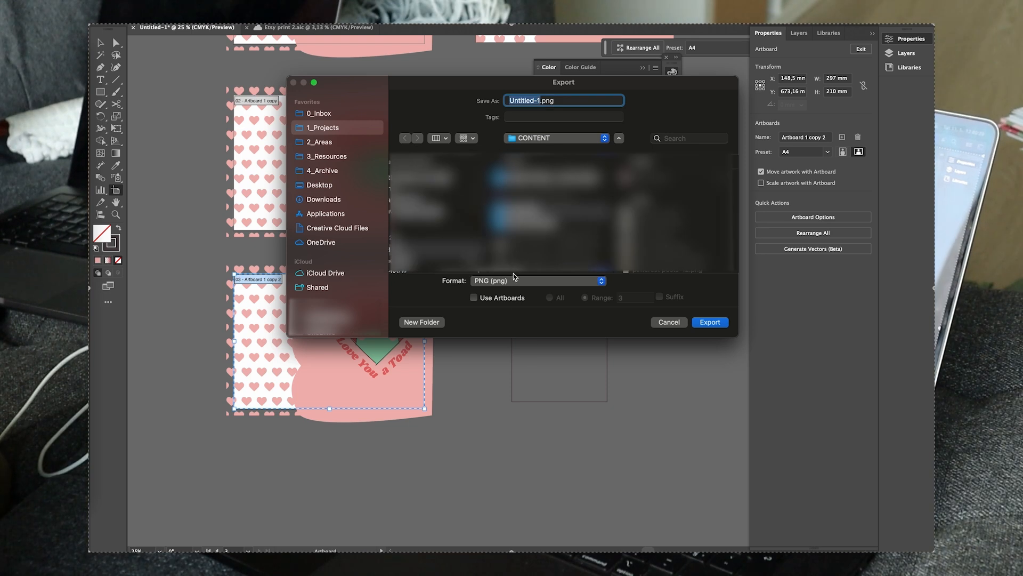
Export only artboard 3 as a CMYK JPEG named froggie, with maximum quality 10 and 300 ppi resolution.
left_click(502, 298)
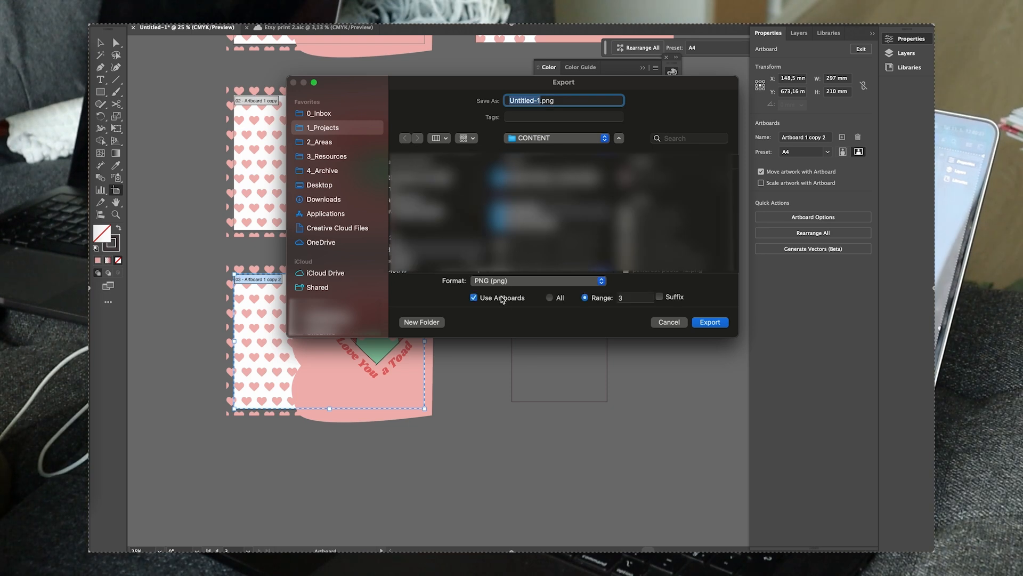
left_click(511, 280)
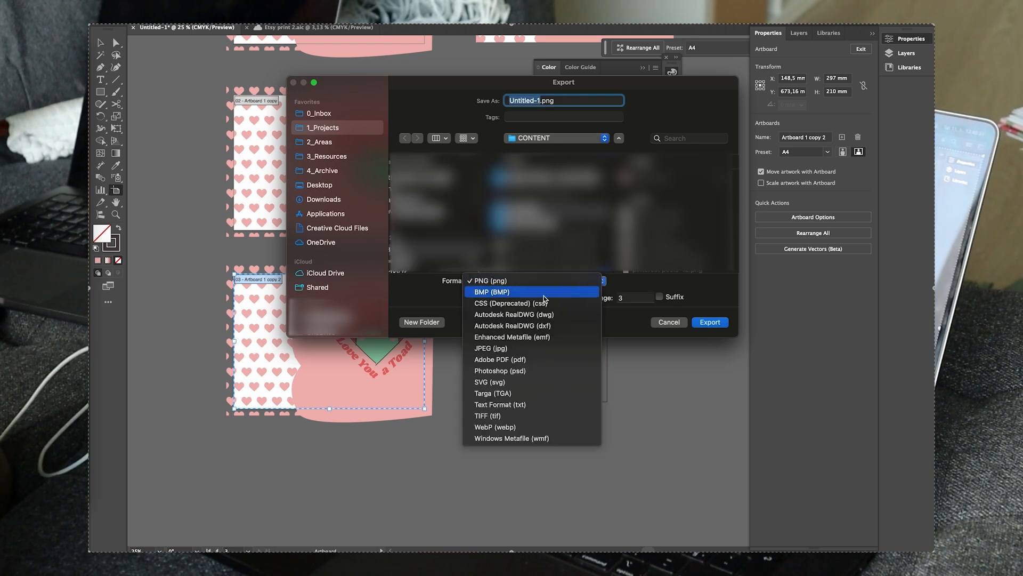
left_click(513, 347)
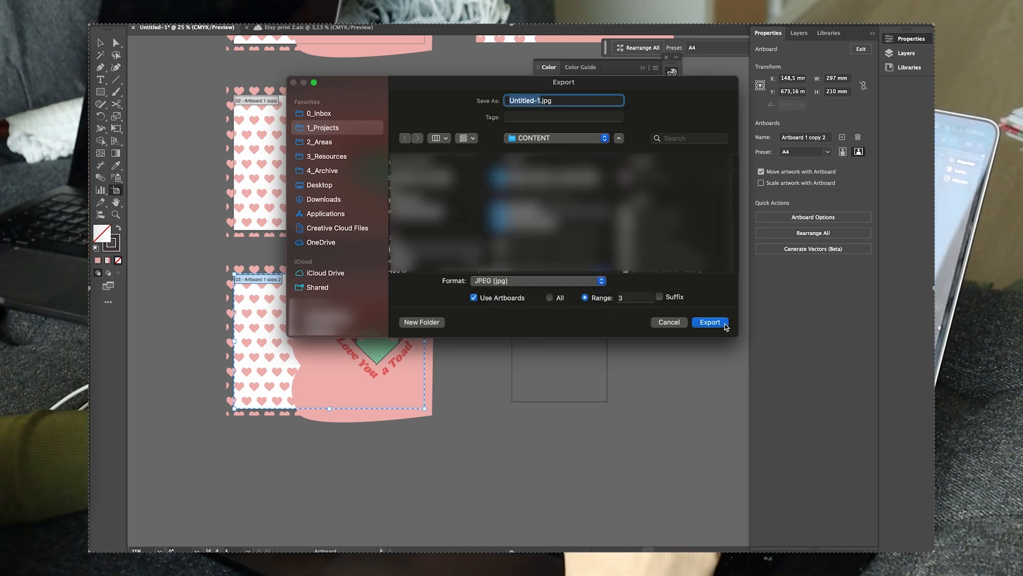
type("froggi")
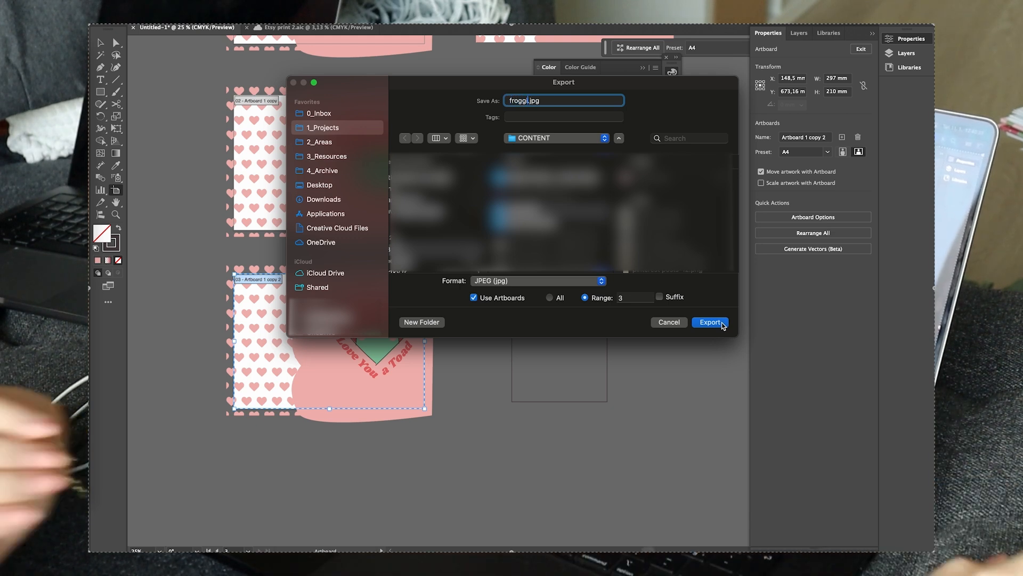
left_click(710, 321)
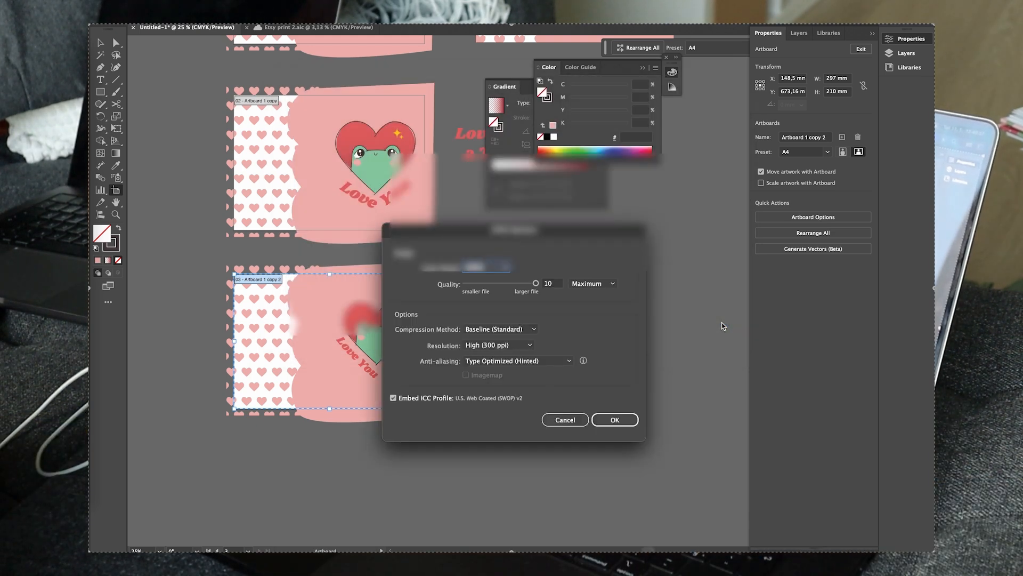
left_click(536, 283)
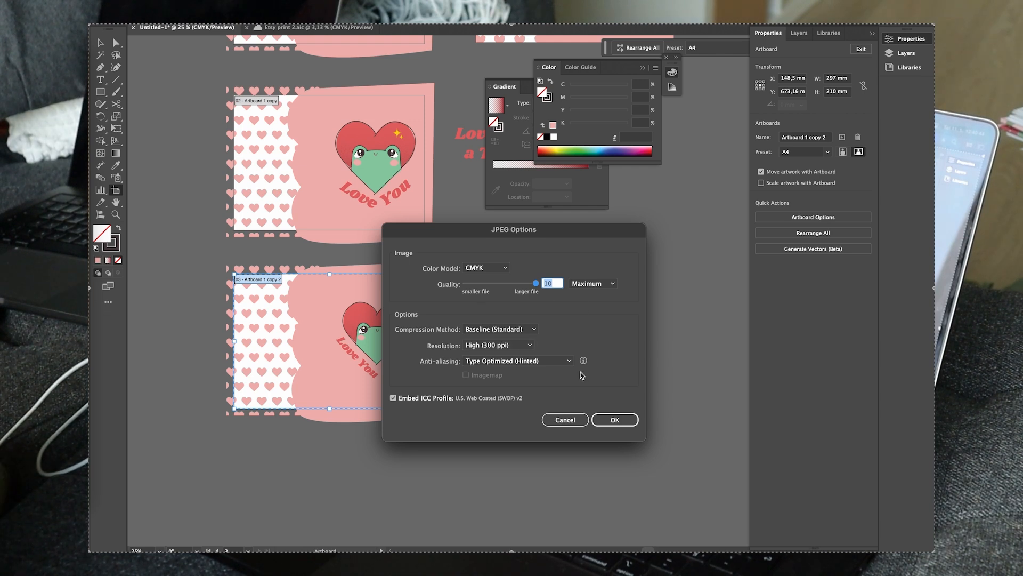
left_click(616, 421)
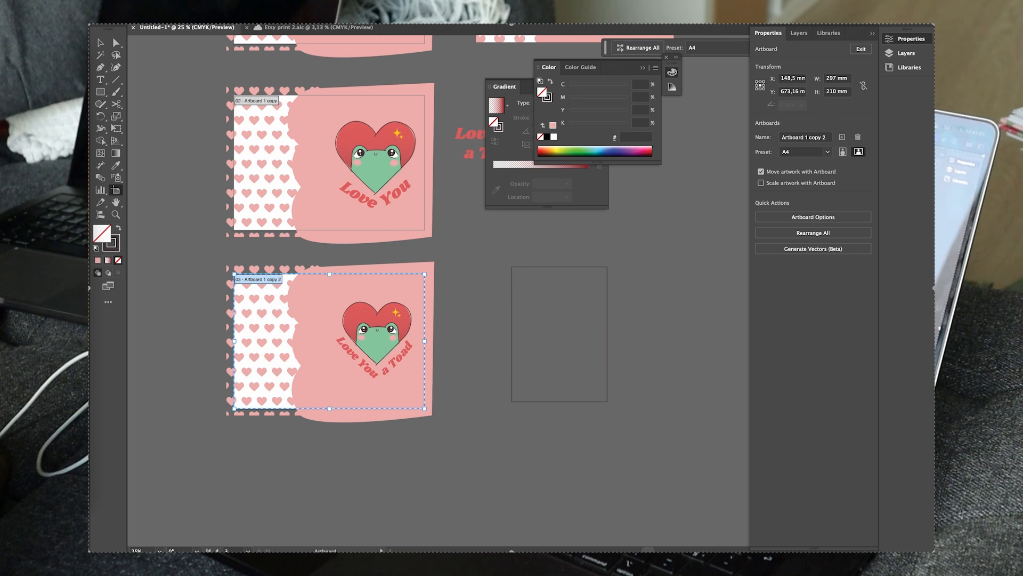
Save artboard 3 as an Adobe PDF named froggie.pdf in the CONTENT folder.
left_click(127, 1)
left_click(161, 107)
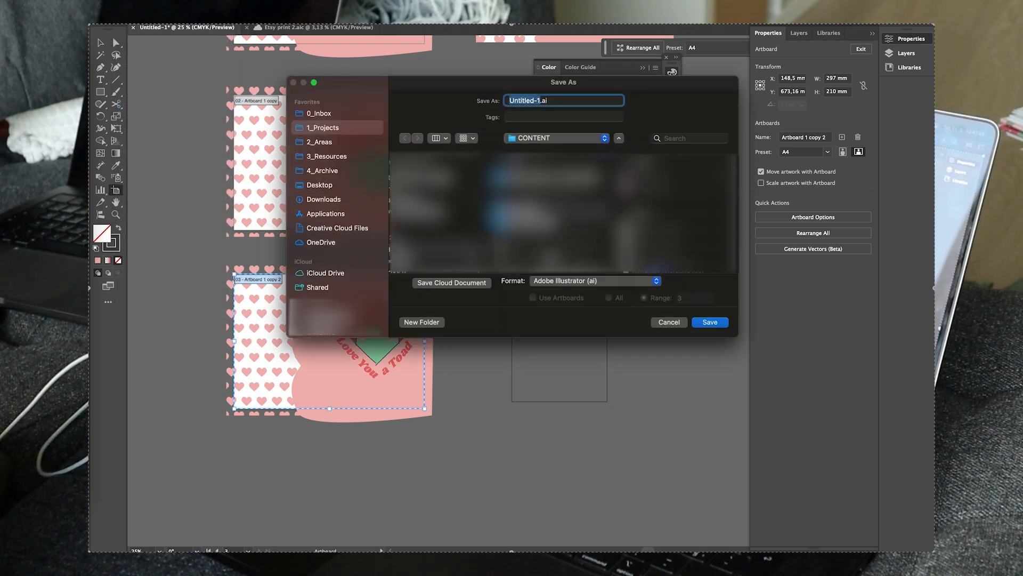
left_click(565, 280)
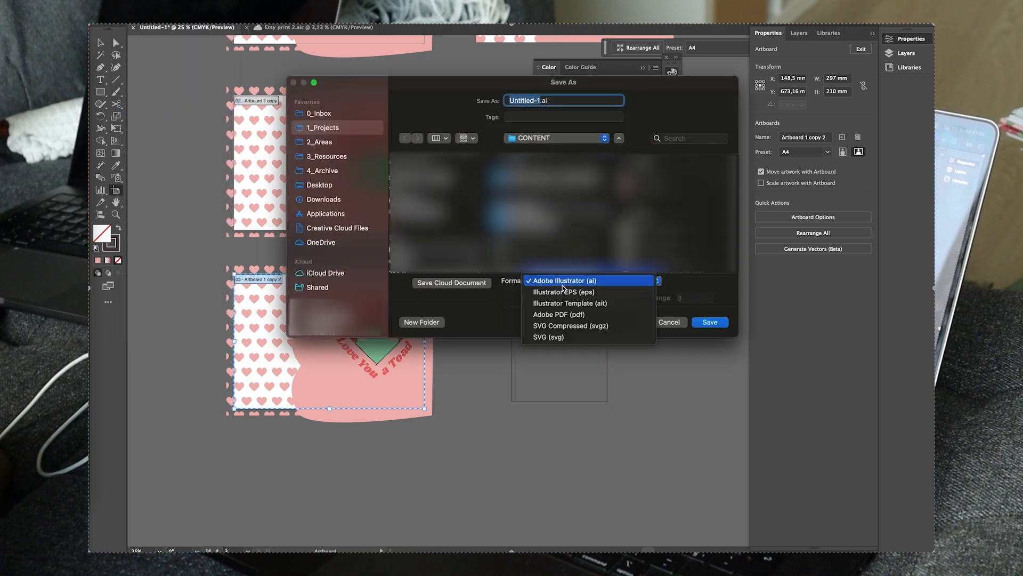
left_click(573, 314)
type("froggie.pdf")
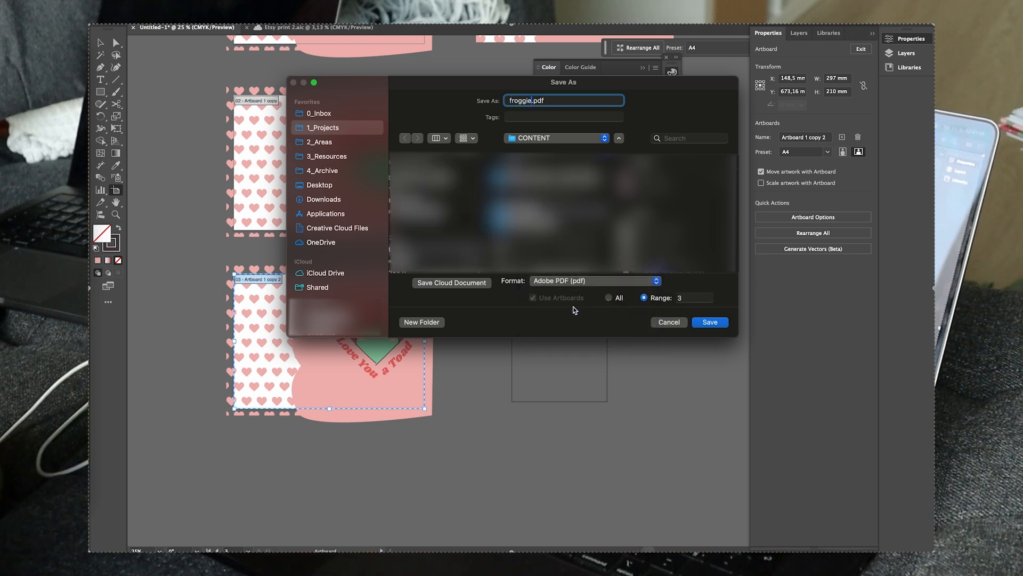
left_click(719, 323)
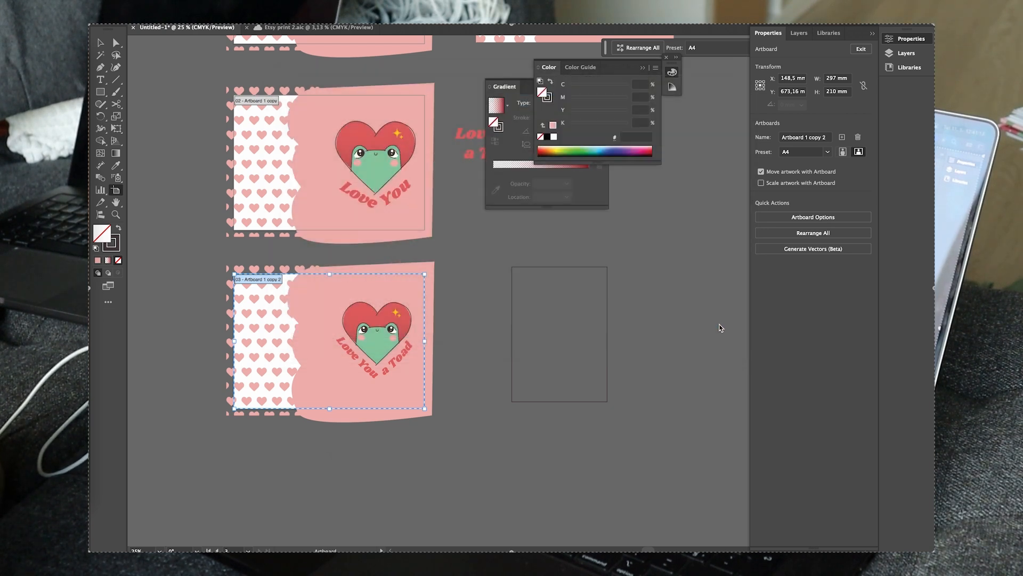
left_click(684, 419)
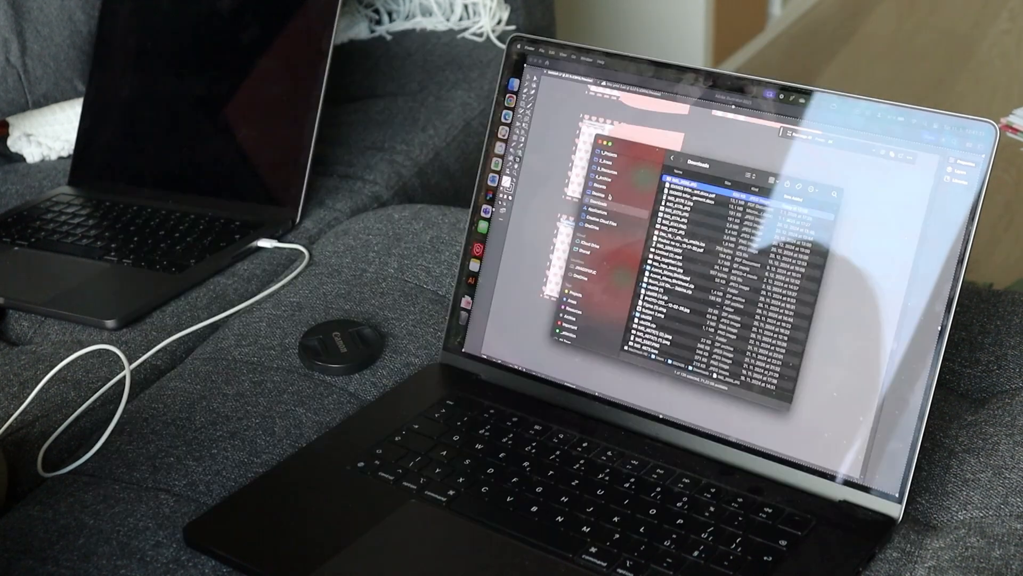
In Finder, go from 1_Projects to the CONTENT folder and open the exported froggie file.
left_click(609, 156)
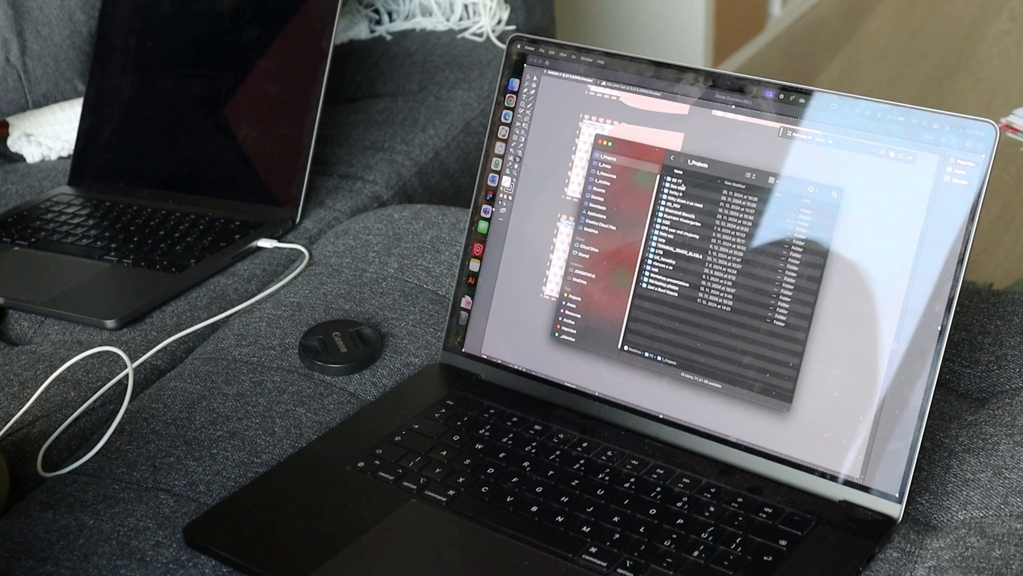
double_click(676, 180)
double_click(687, 203)
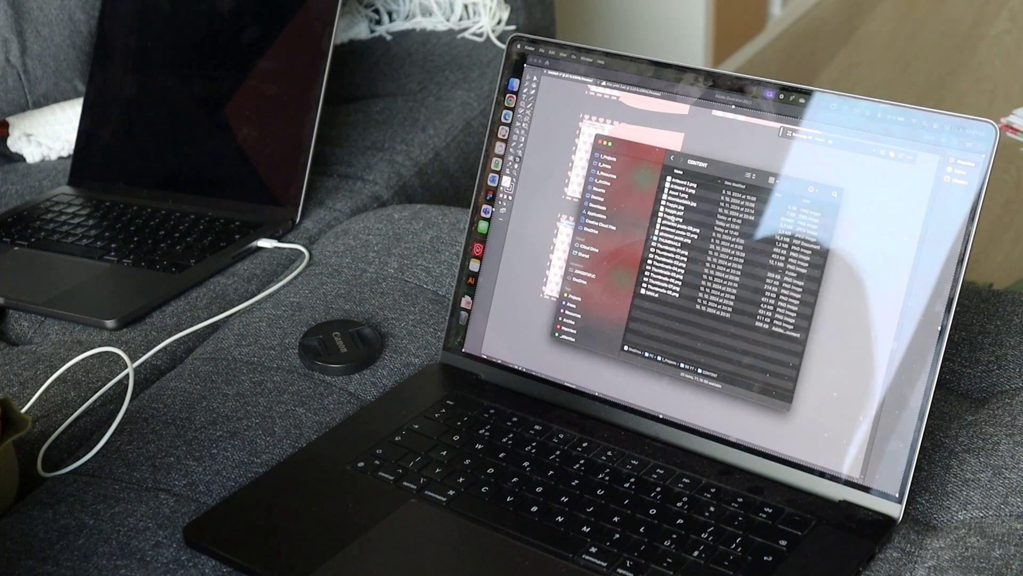
double_click(673, 207)
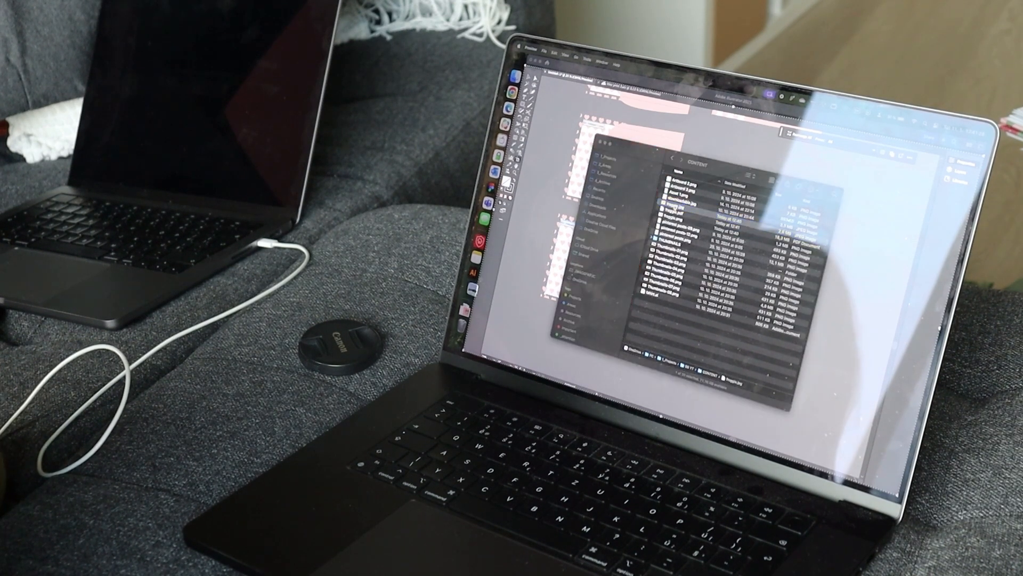